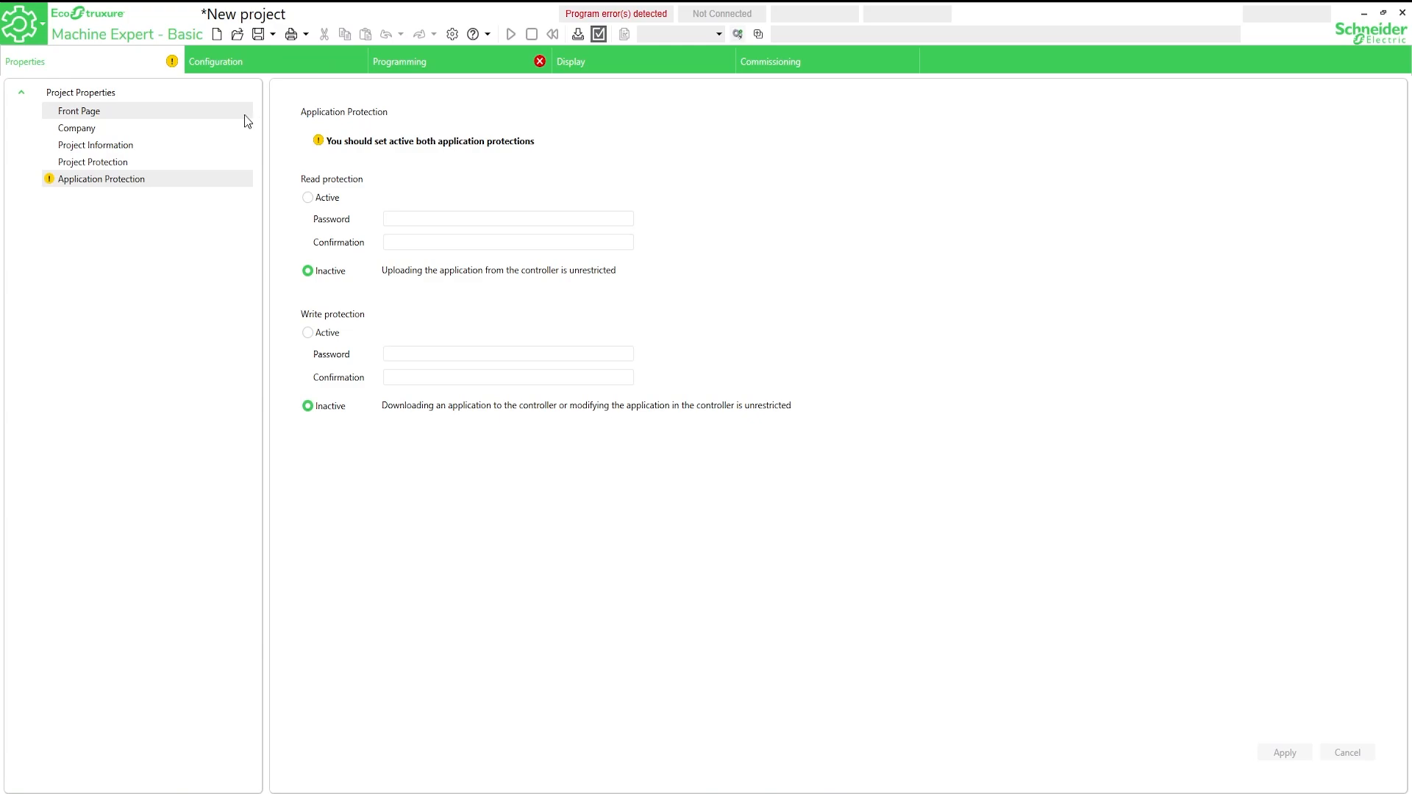
- Replace the project's controller with the TM221CE16R and display the empty Rung0 of the ladder program
click(304, 71)
drag(1206, 272, 432, 159)
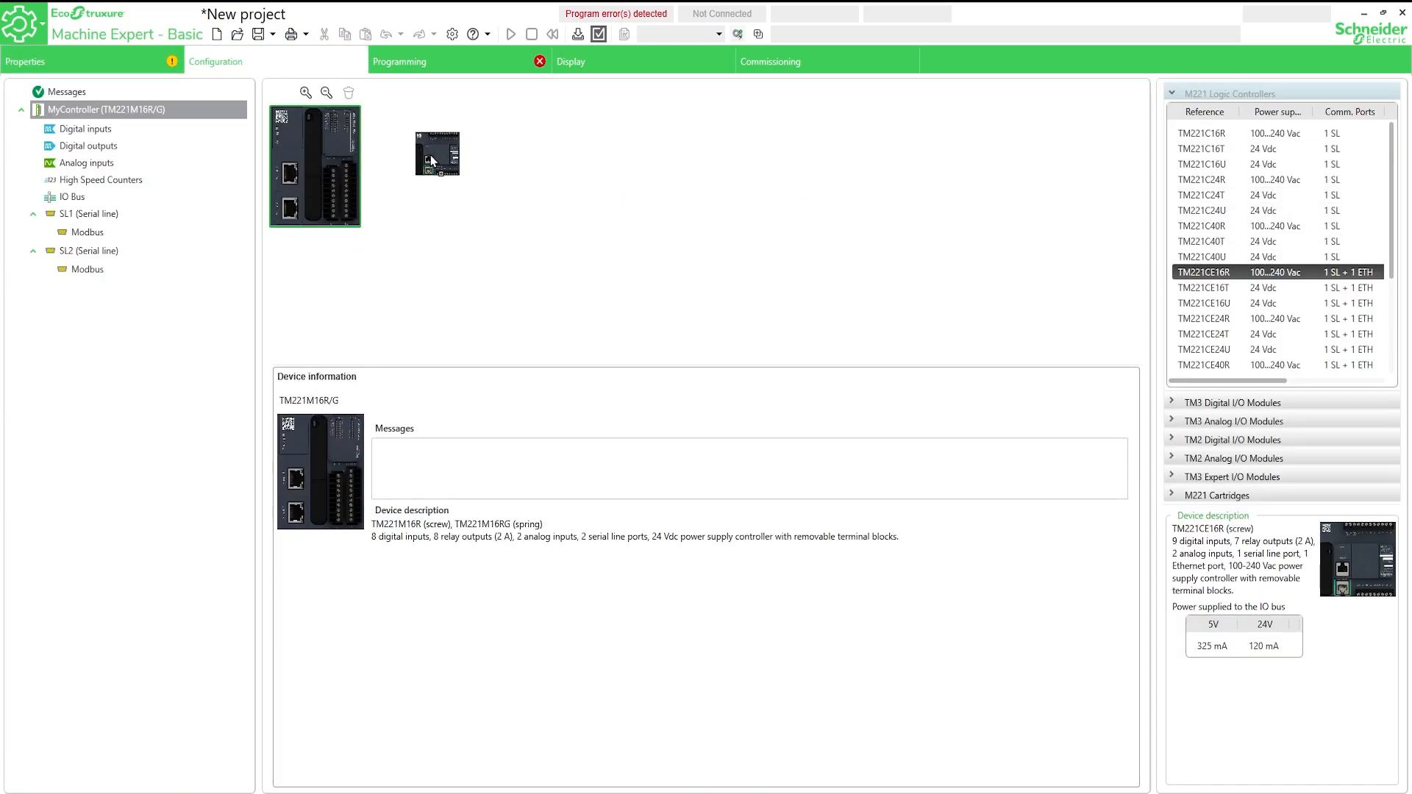
click(828, 454)
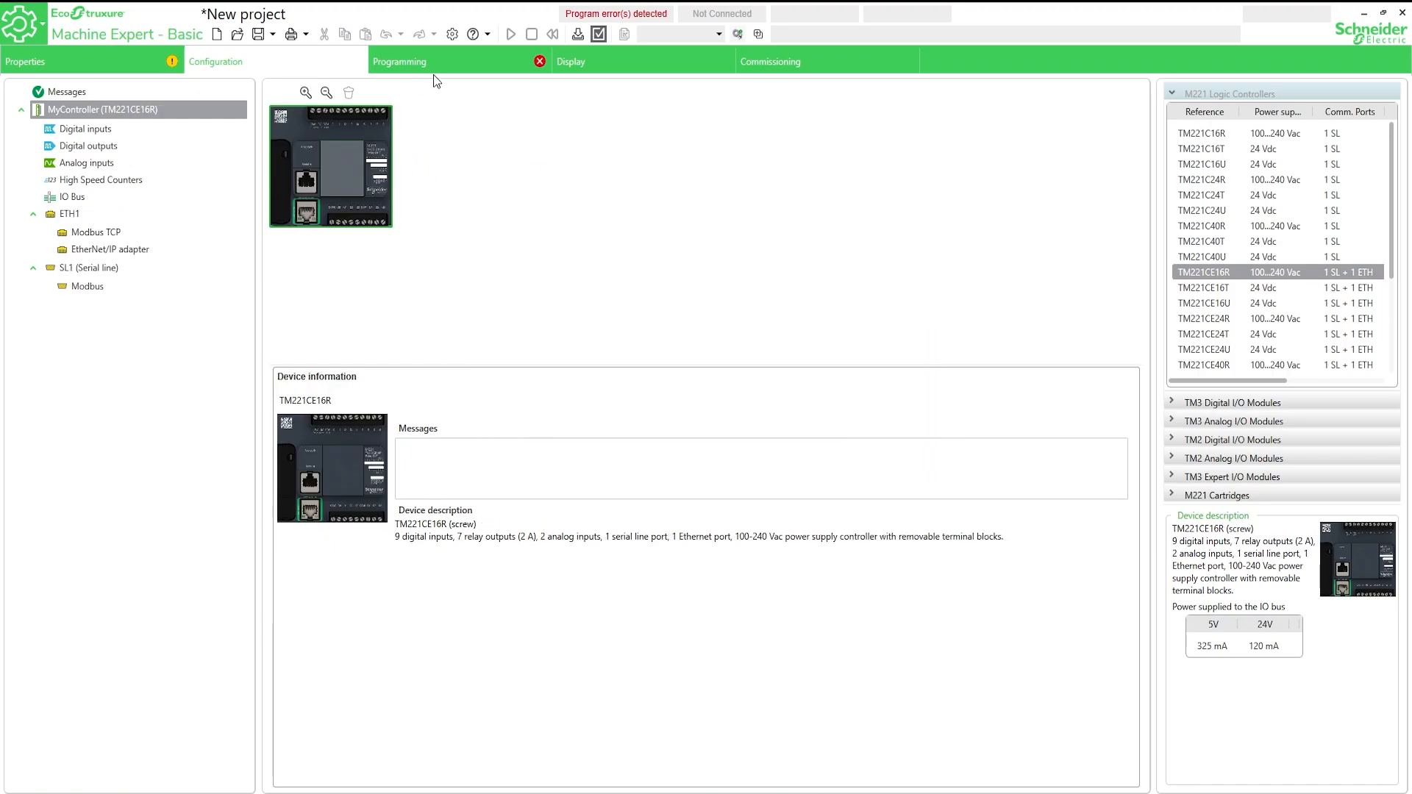
click(465, 62)
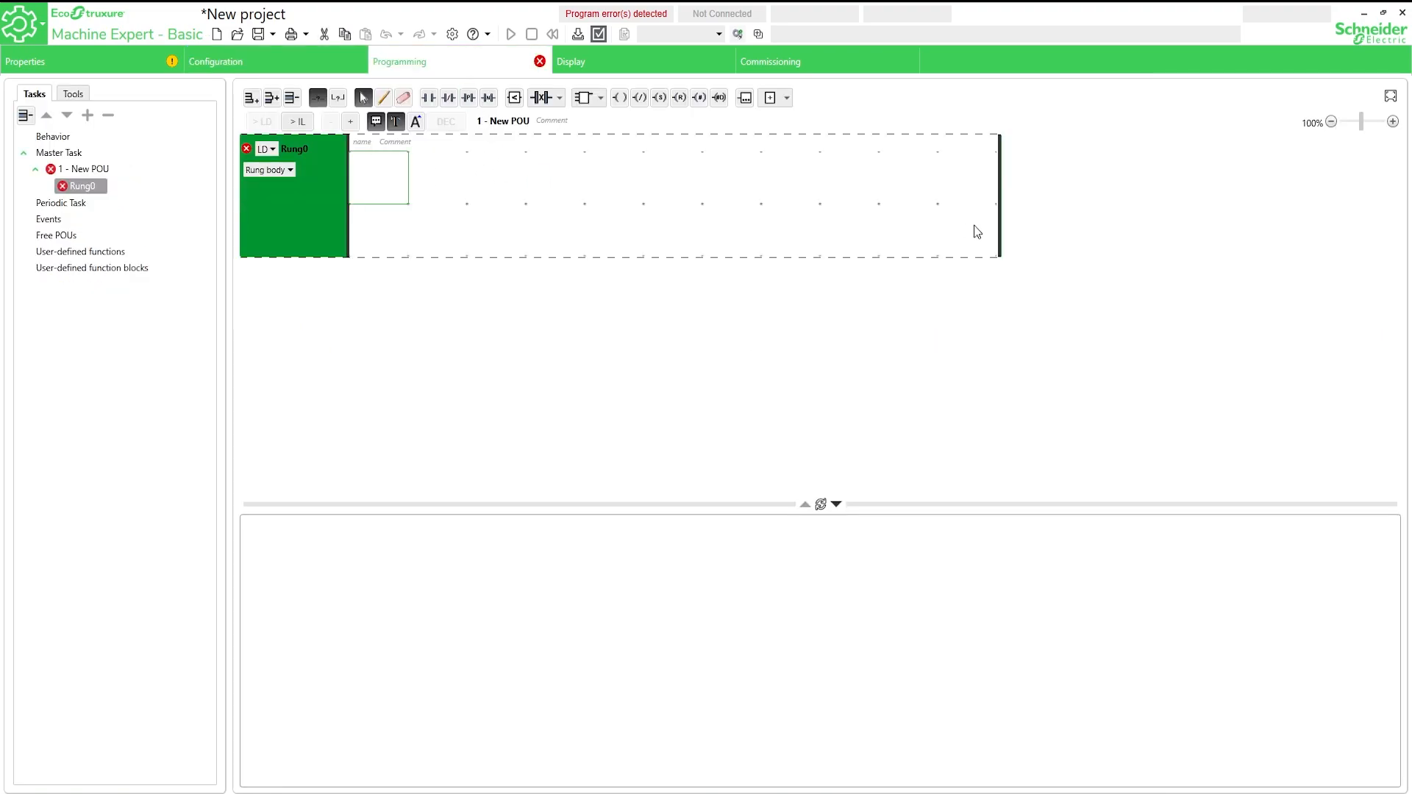
drag(974, 225, 394, 153)
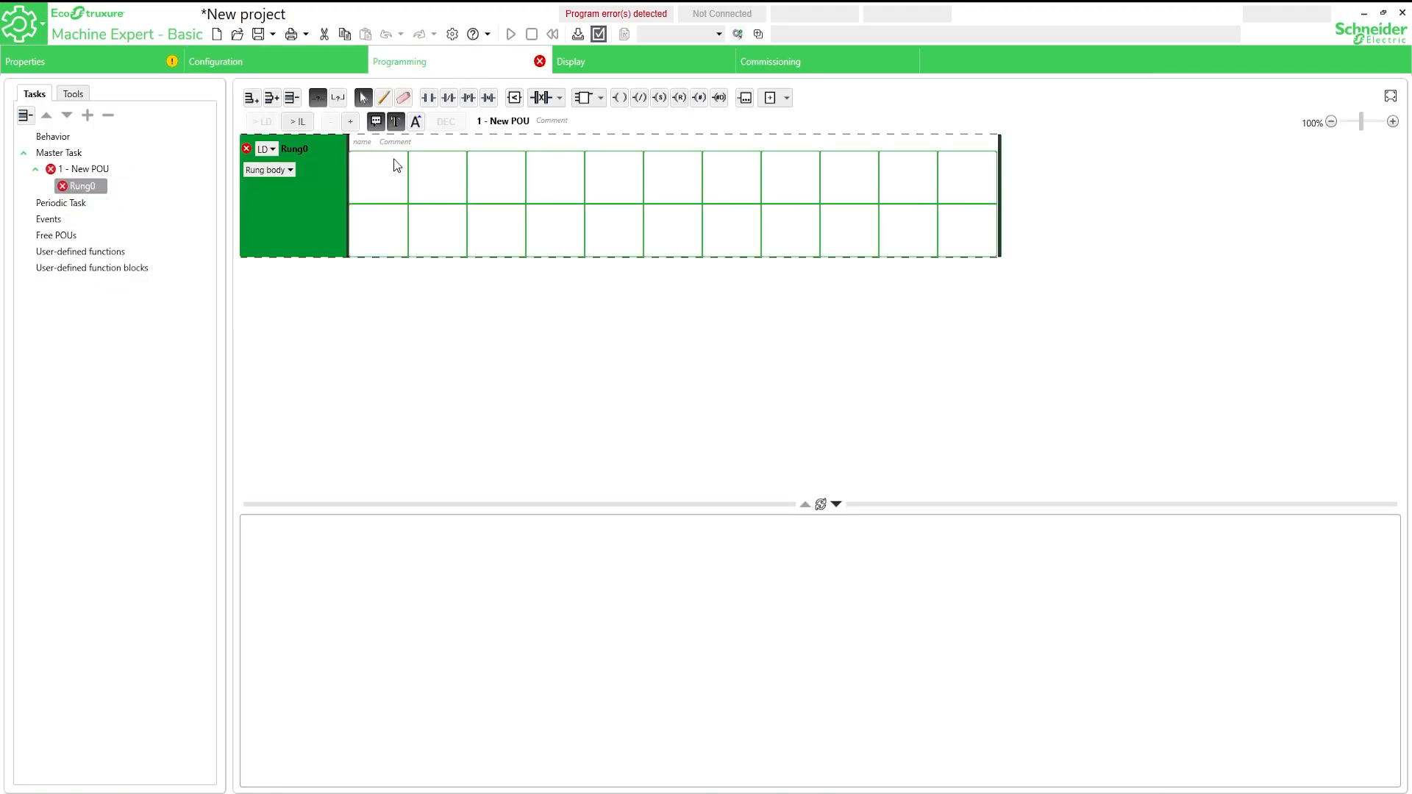
- Switch to Factory I/O and open the Converge Station sample scene
key(alt+Tab)
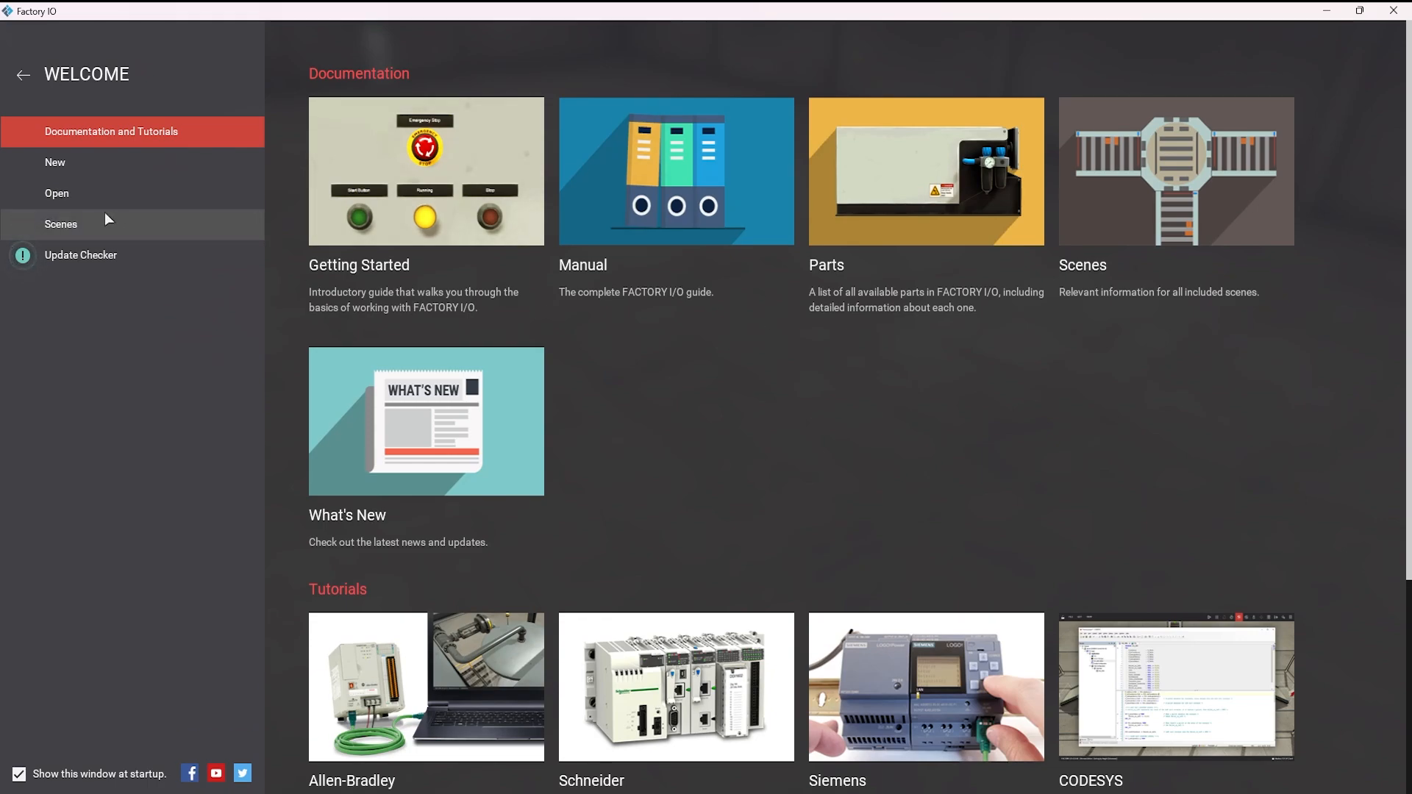
click(170, 223)
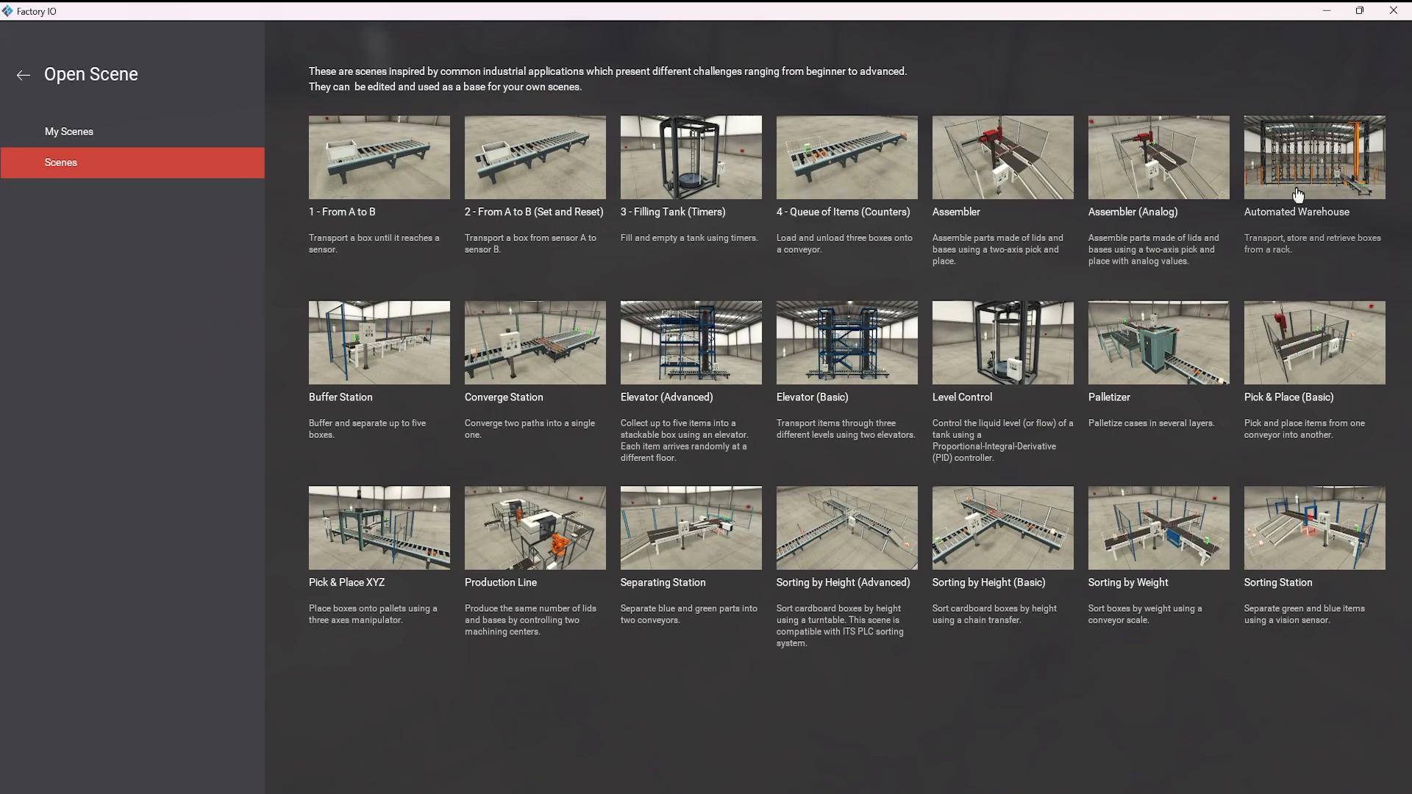
click(473, 309)
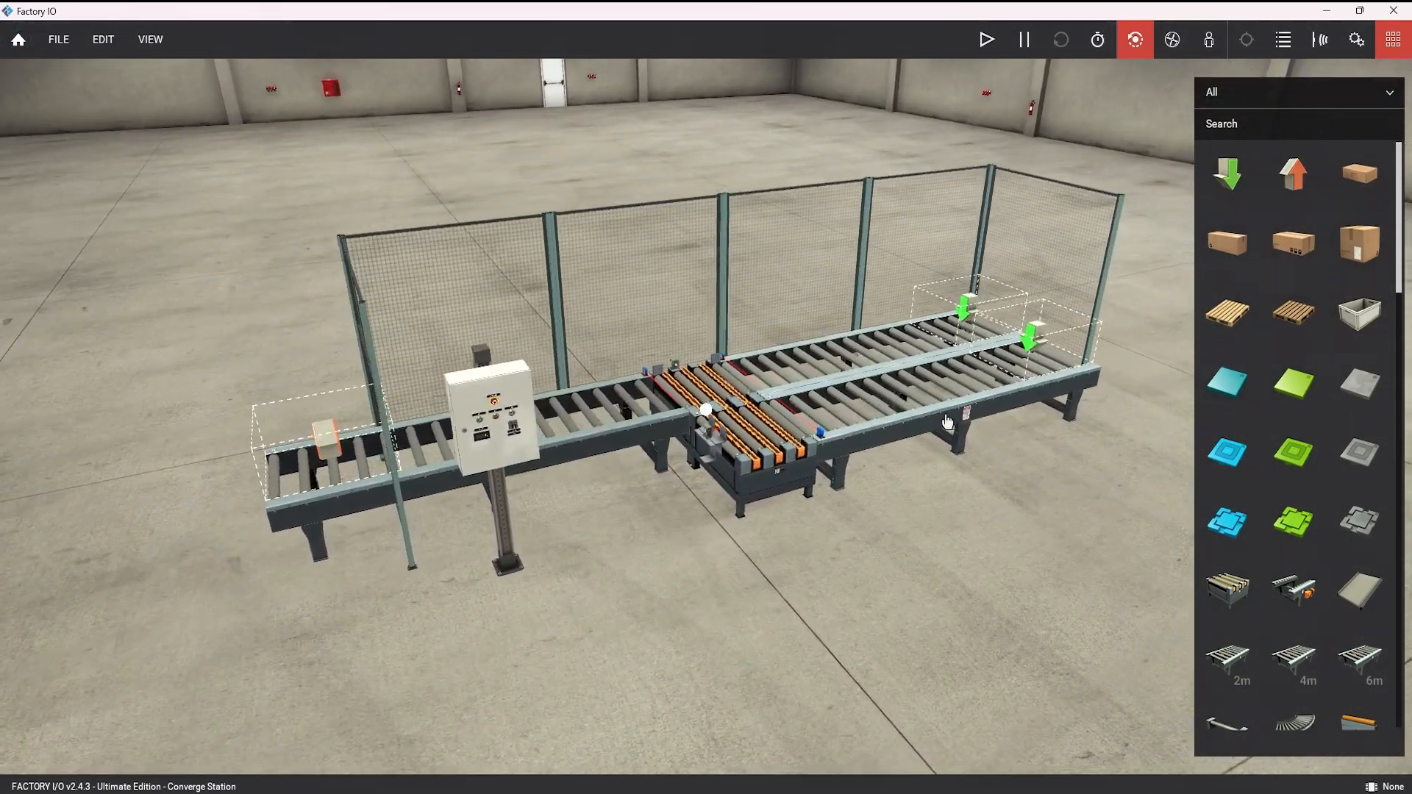
- Run the Converge Station scene briefly, return it to edit mode and inspect the conveyor layout
click(986, 39)
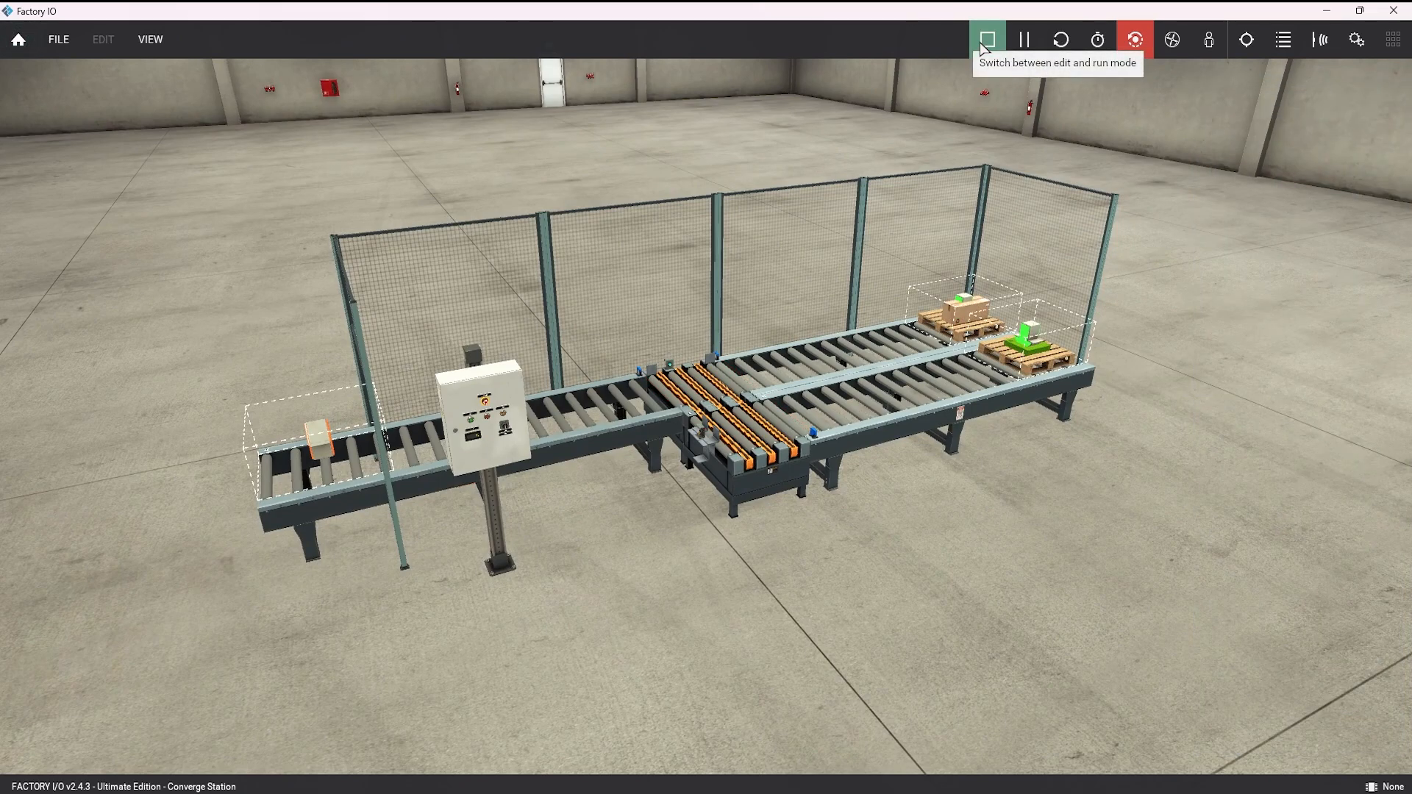
click(986, 39)
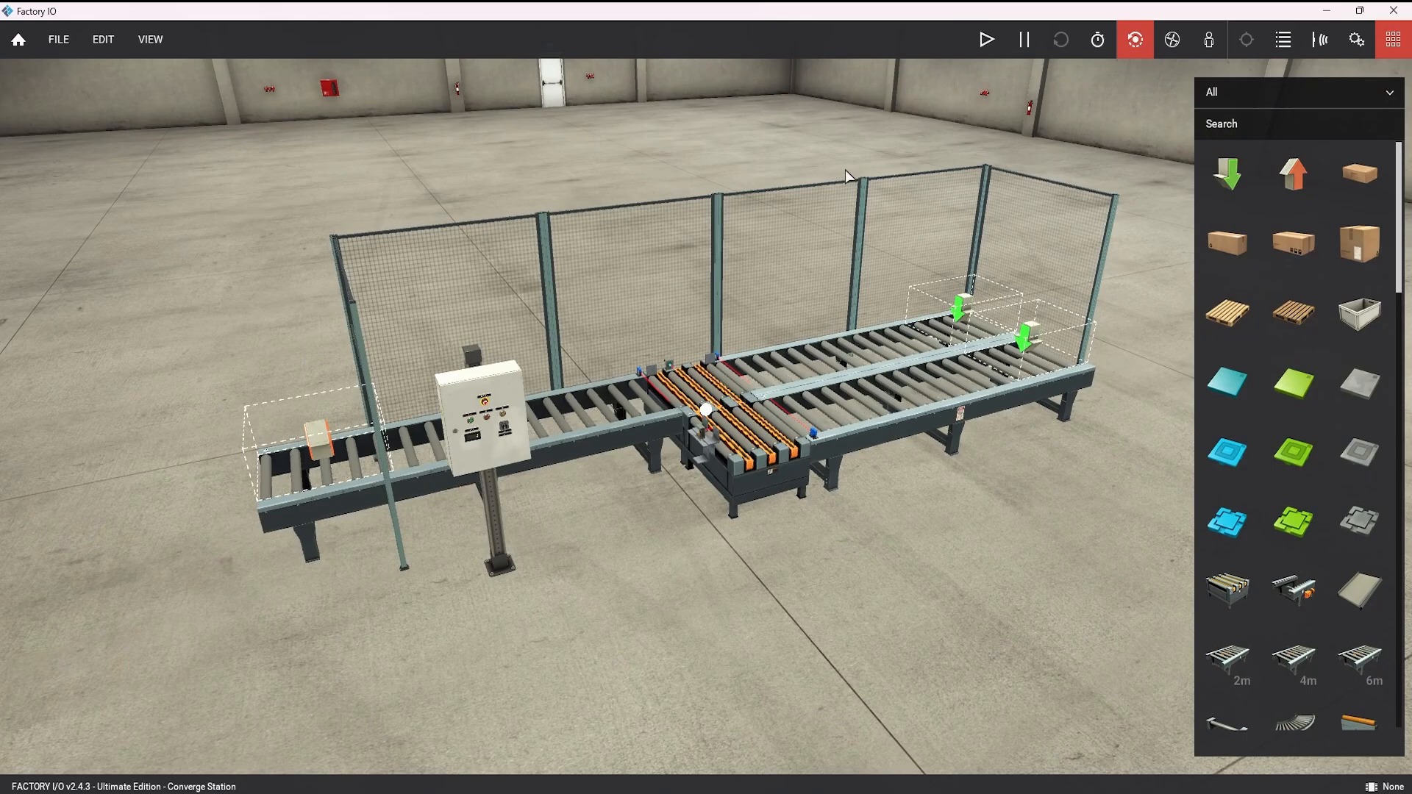
scroll(842, 184, up, 3)
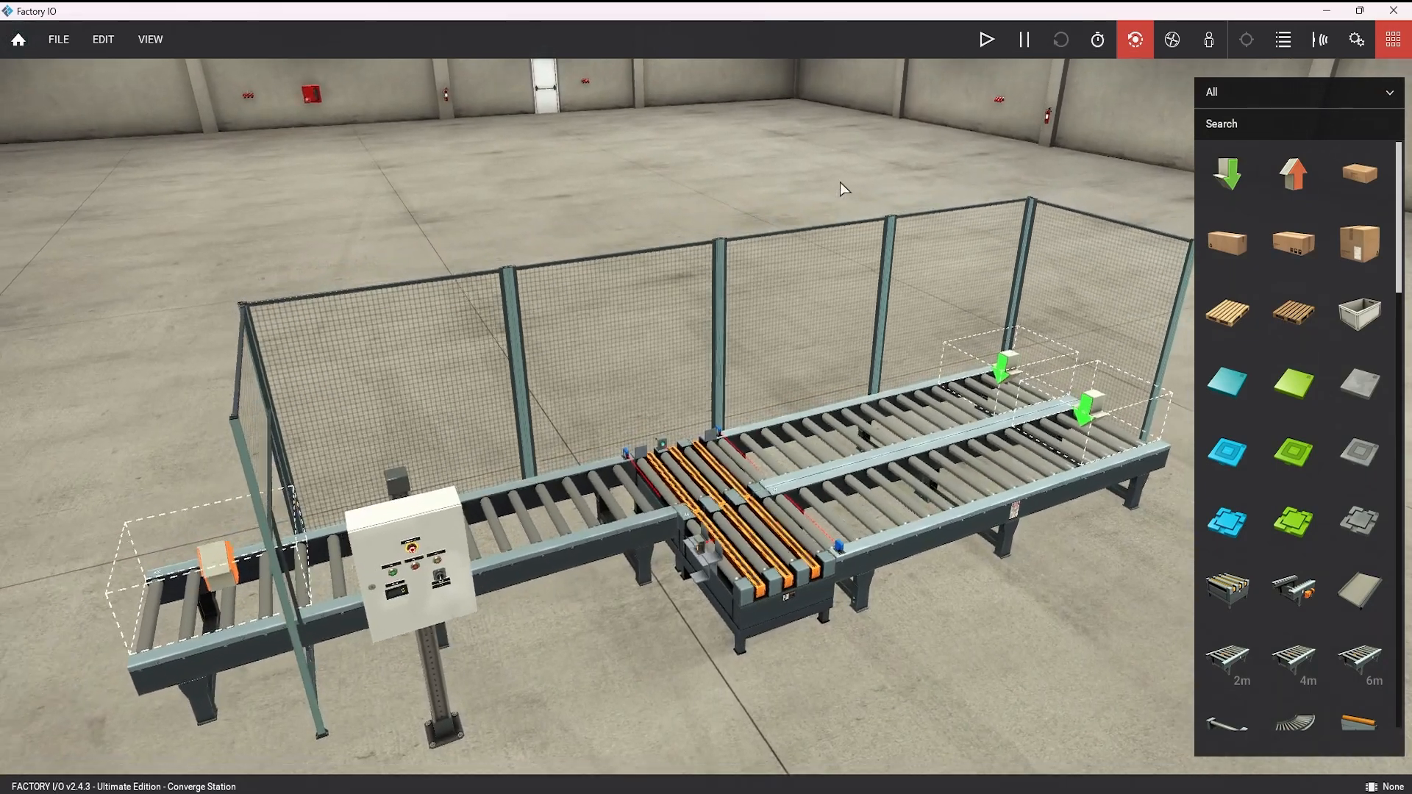
scroll(840, 182, down, 3)
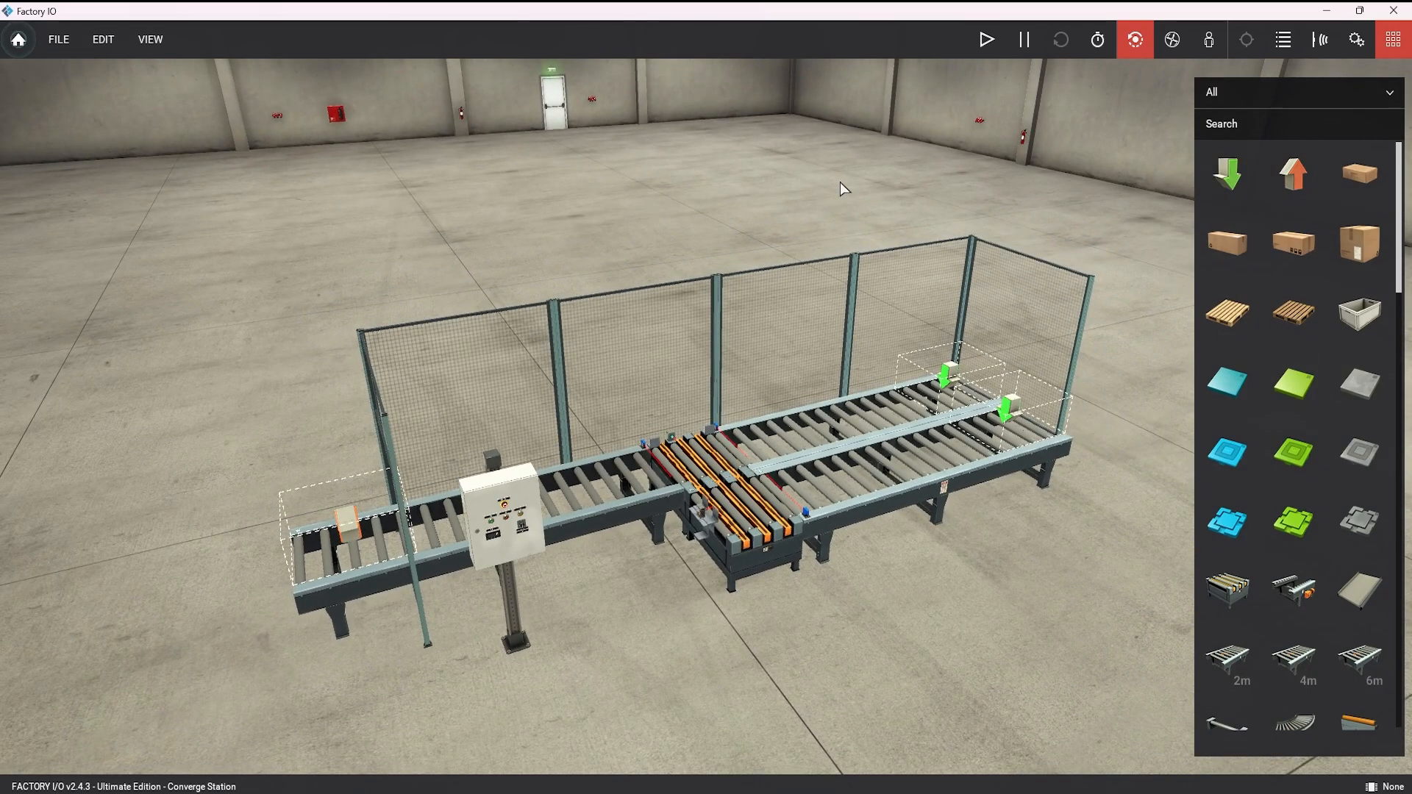
key(s)
scroll(840, 183, up, 1)
scroll(840, 182, up, 2)
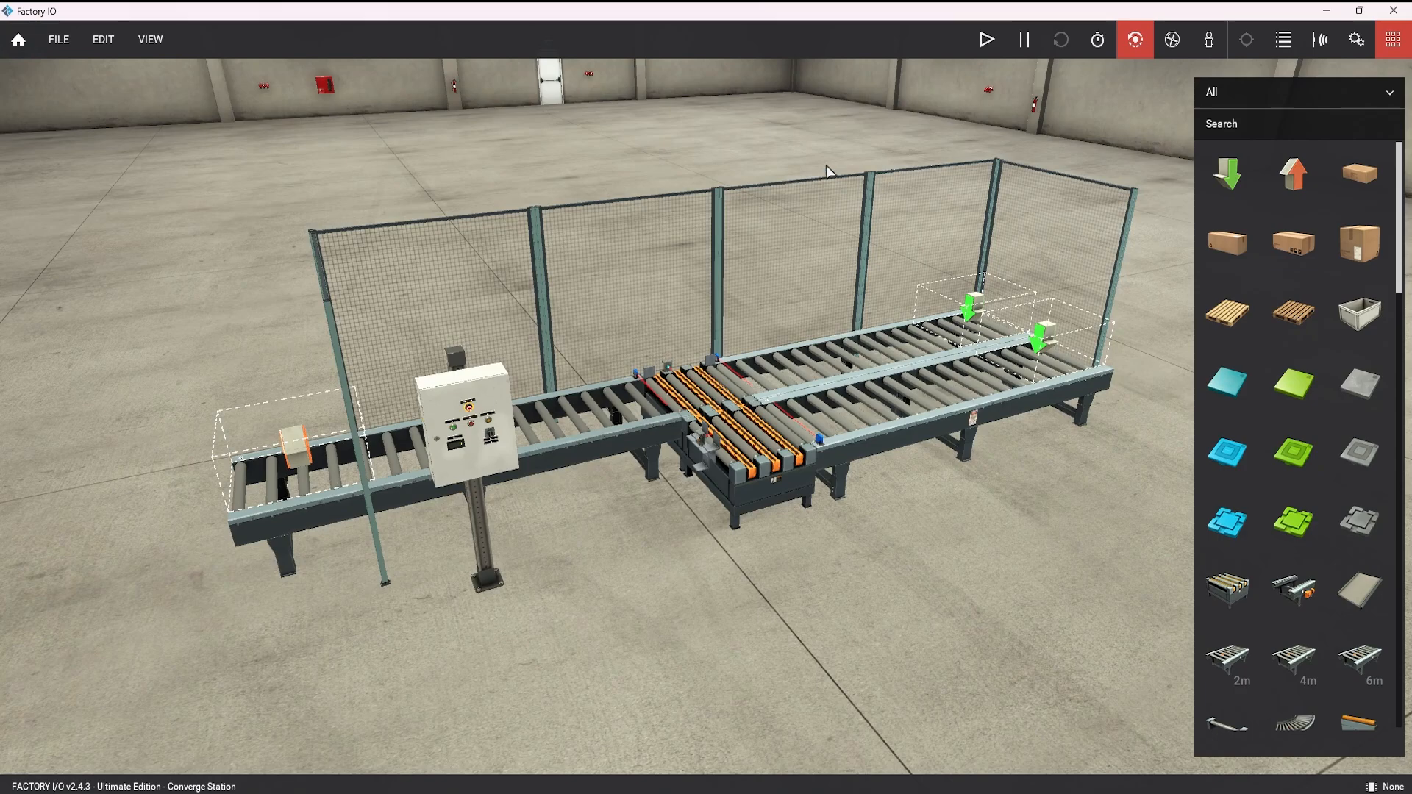
- Leave the Converge Station scene and create a new empty scene
click(19, 41)
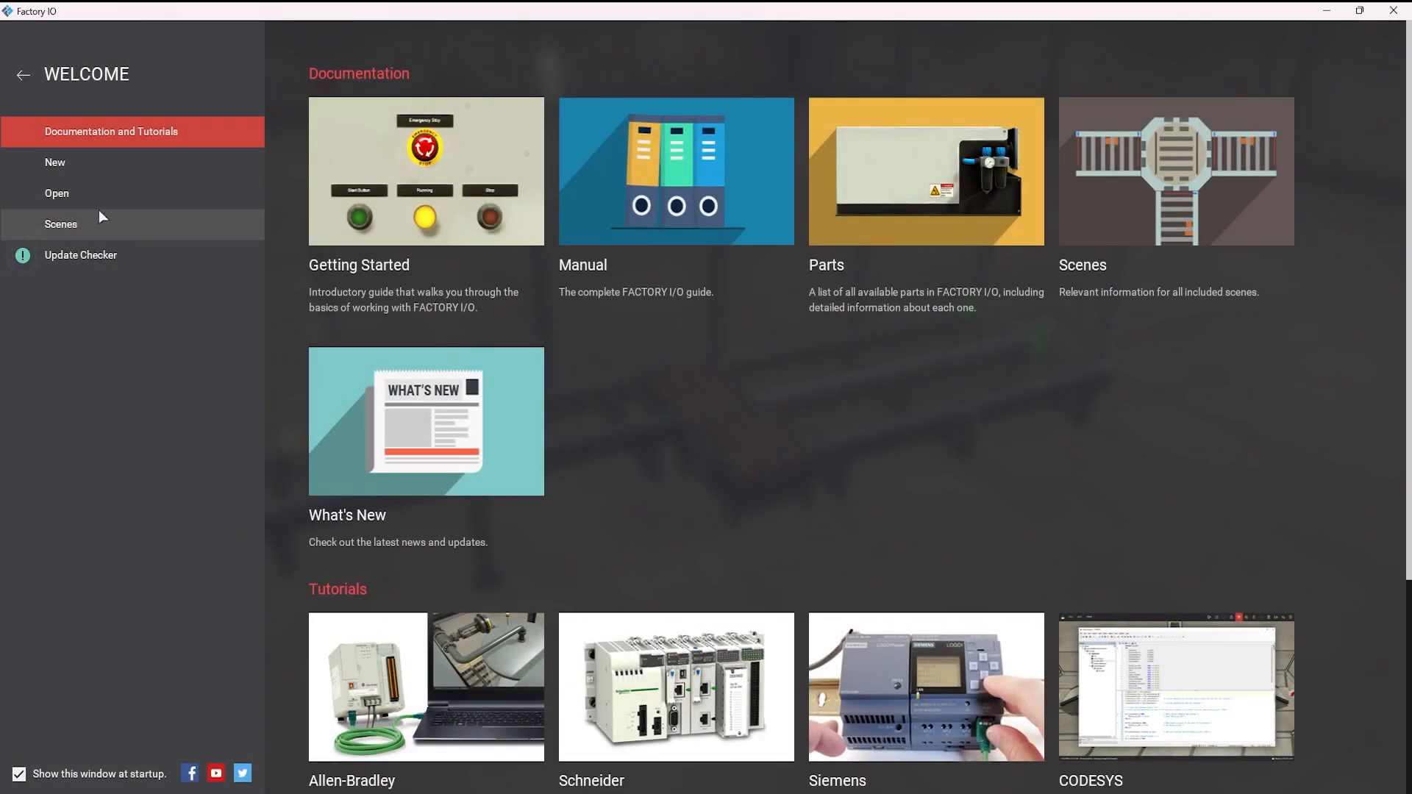
click(99, 220)
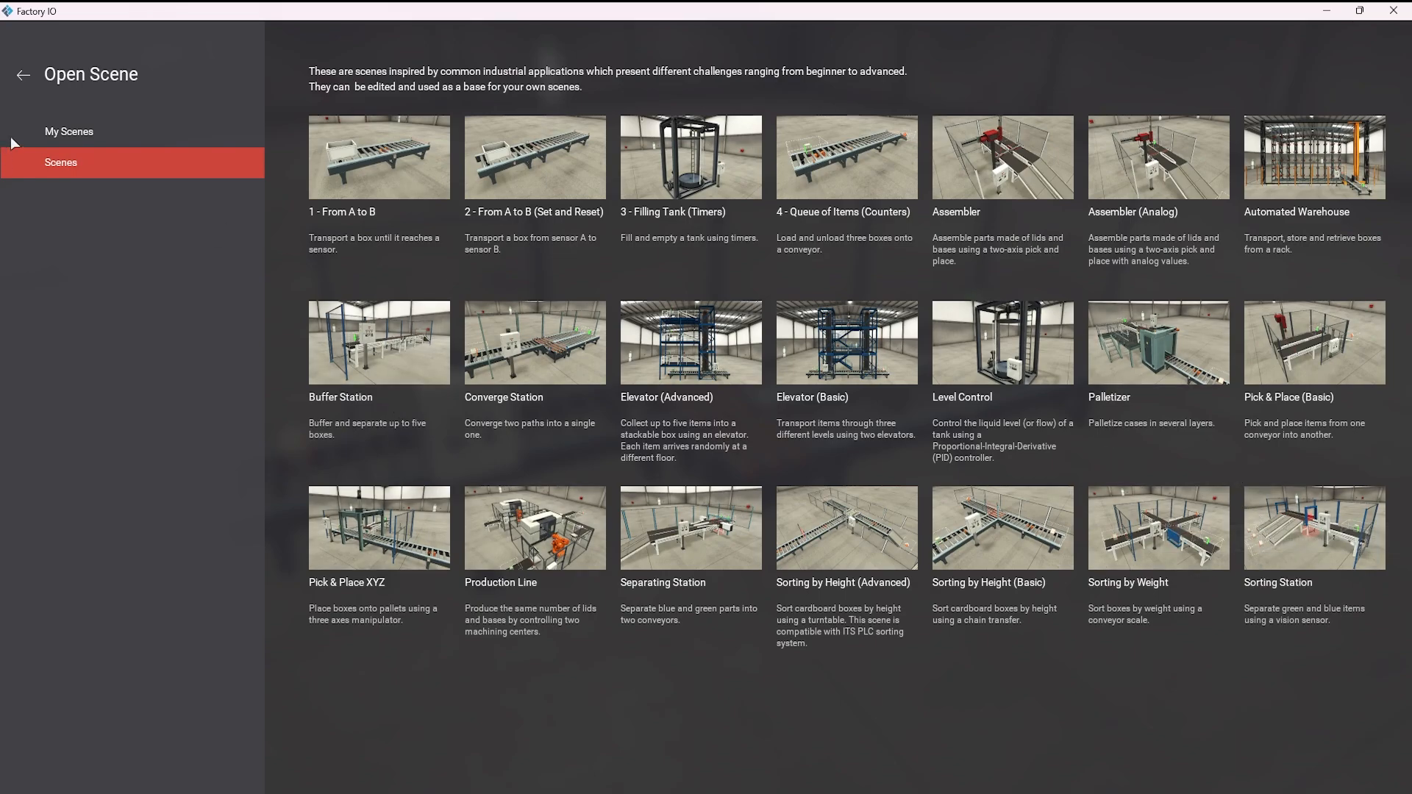
click(32, 79)
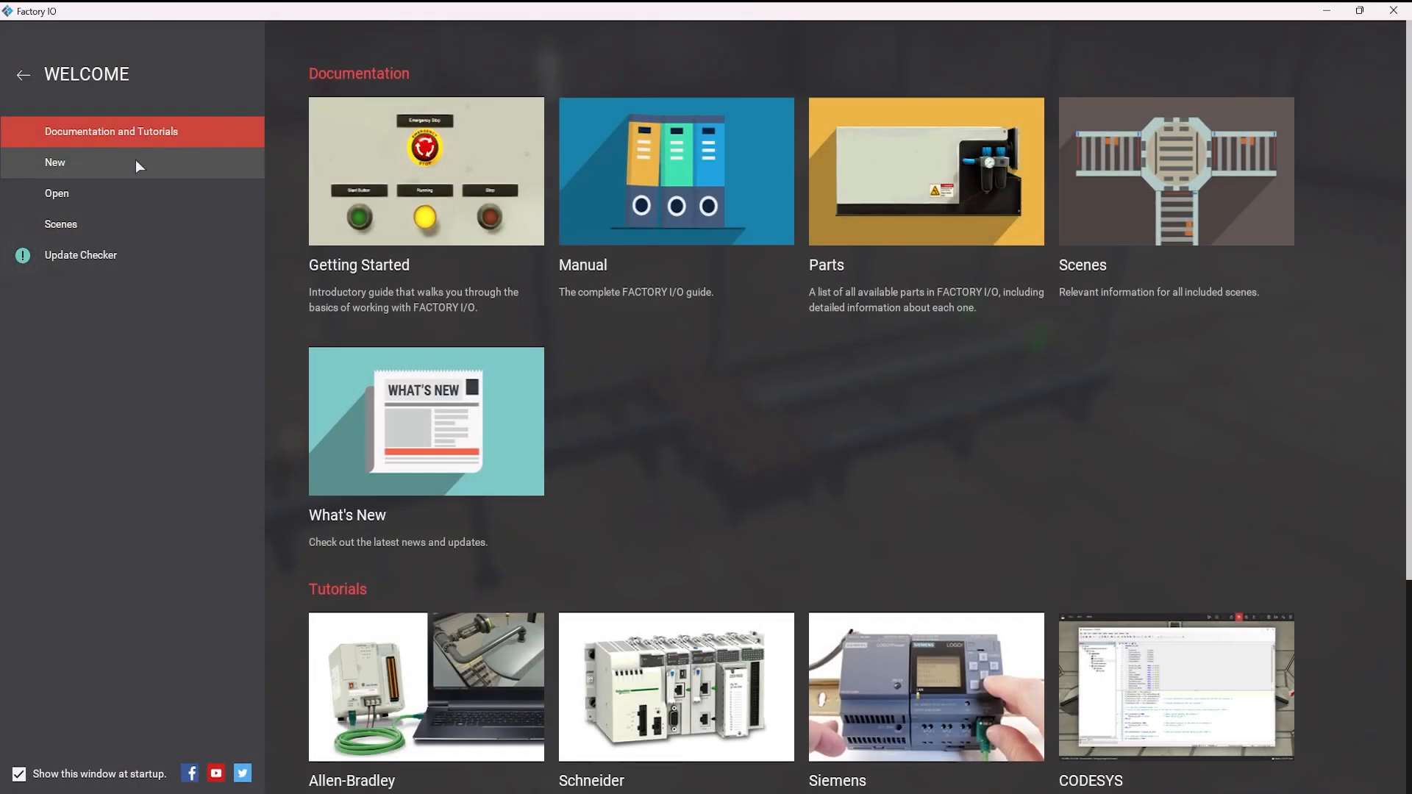
click(136, 160)
click(839, 431)
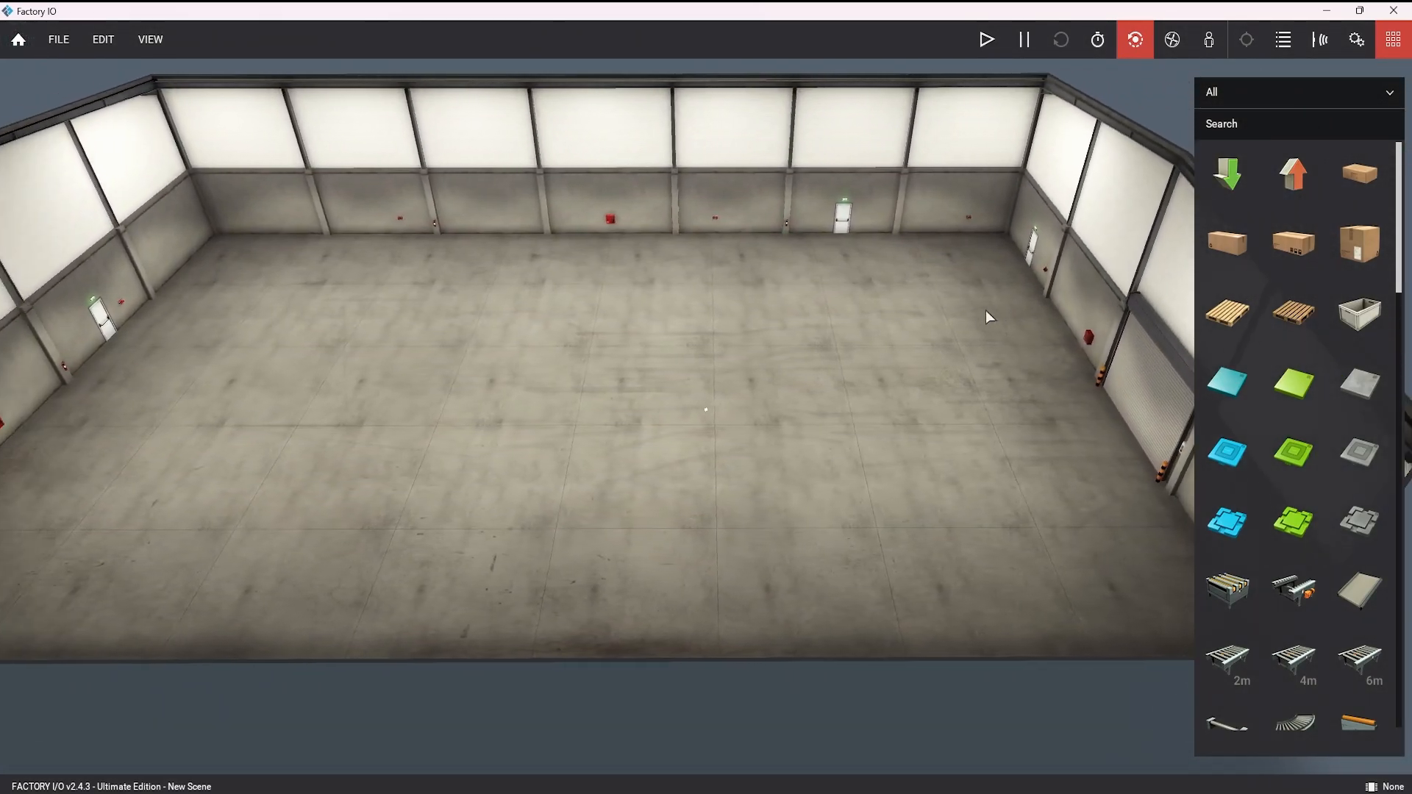
- Look over the empty scene and its parts palette, and check the ladder program in EcoStruxure Machine Expert - Basic
scroll(1387, 194, down, 10)
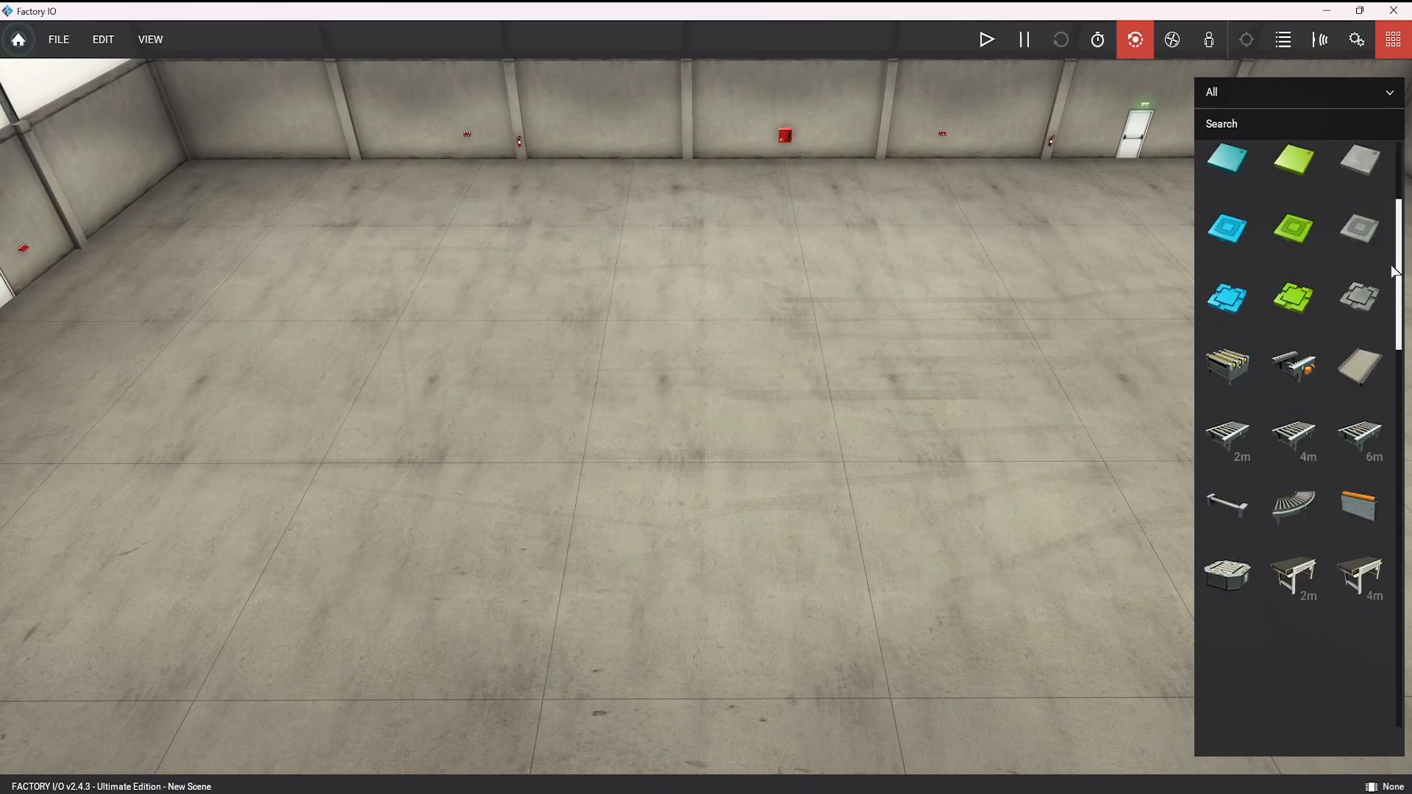
scroll(1311, 172, up, 10)
key(d)
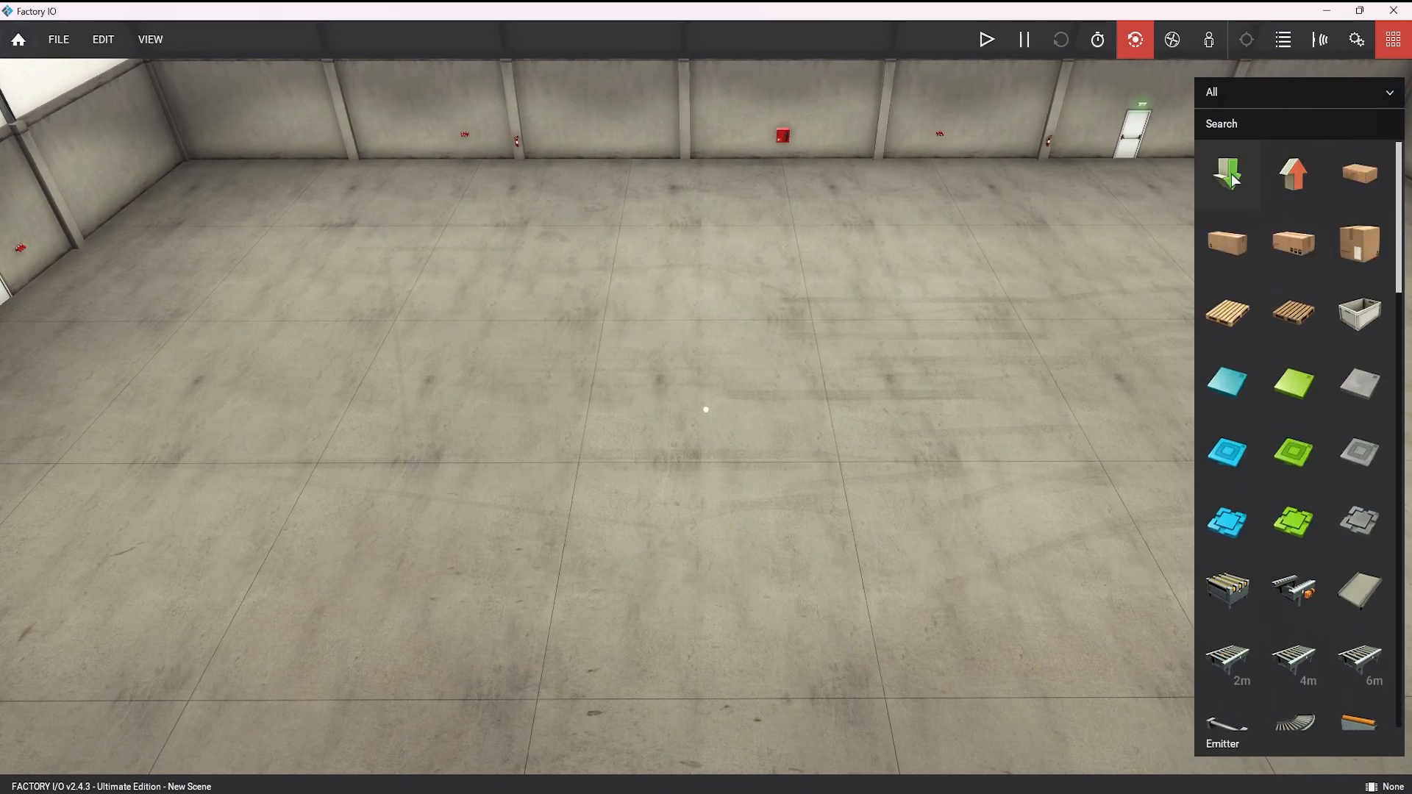
scroll(775, 378, up, 2)
key(a)
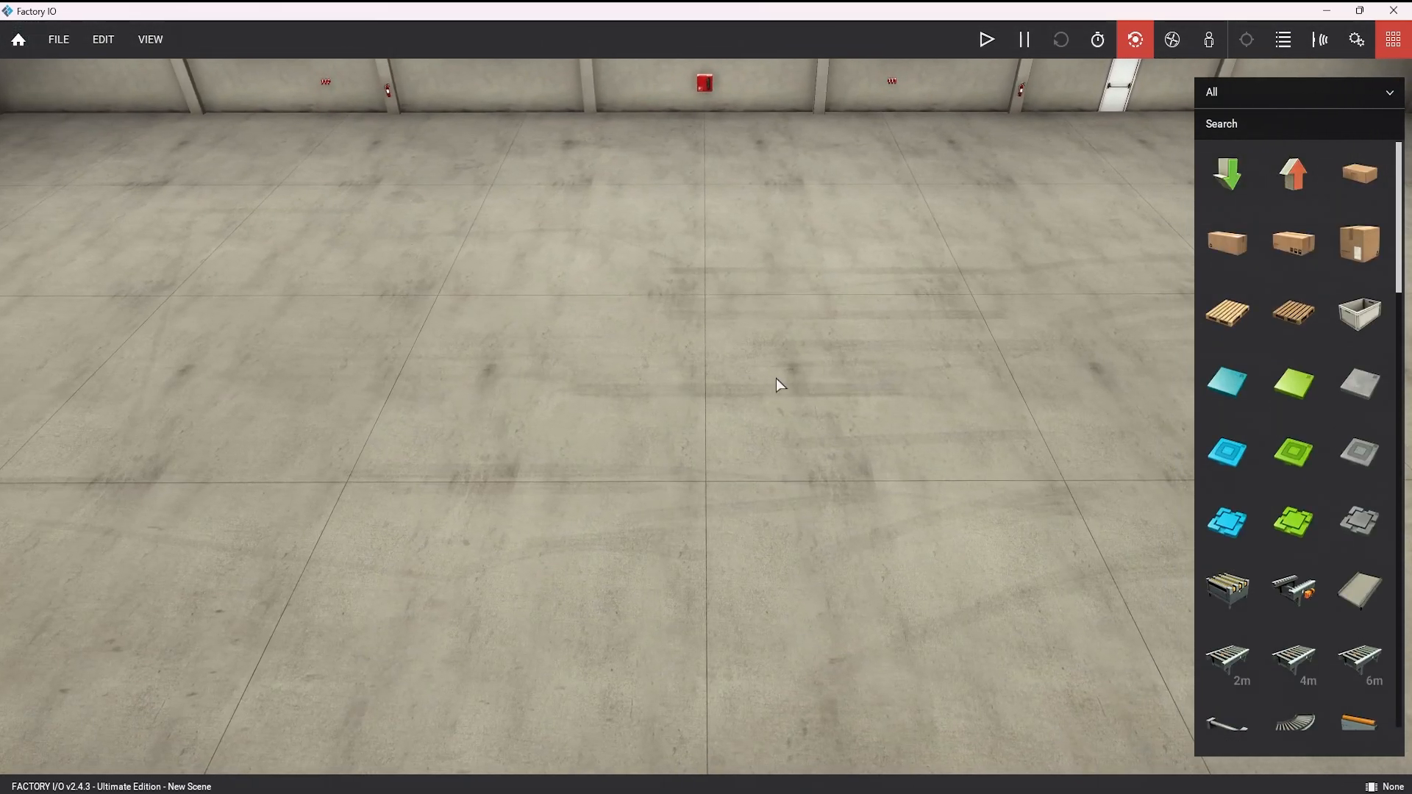
key(alt+Tab)
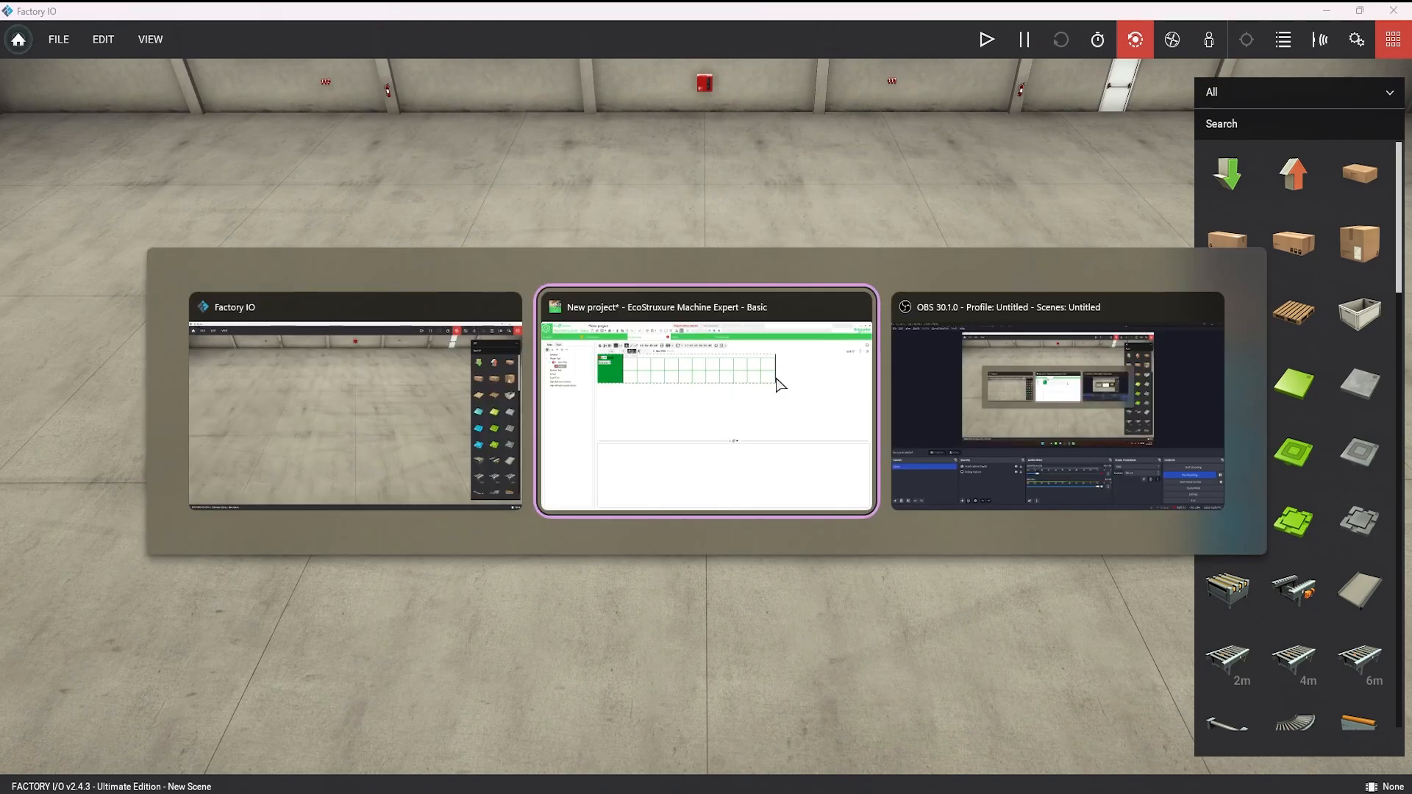
click(310, 378)
key(alt+Tab)
click(691, 377)
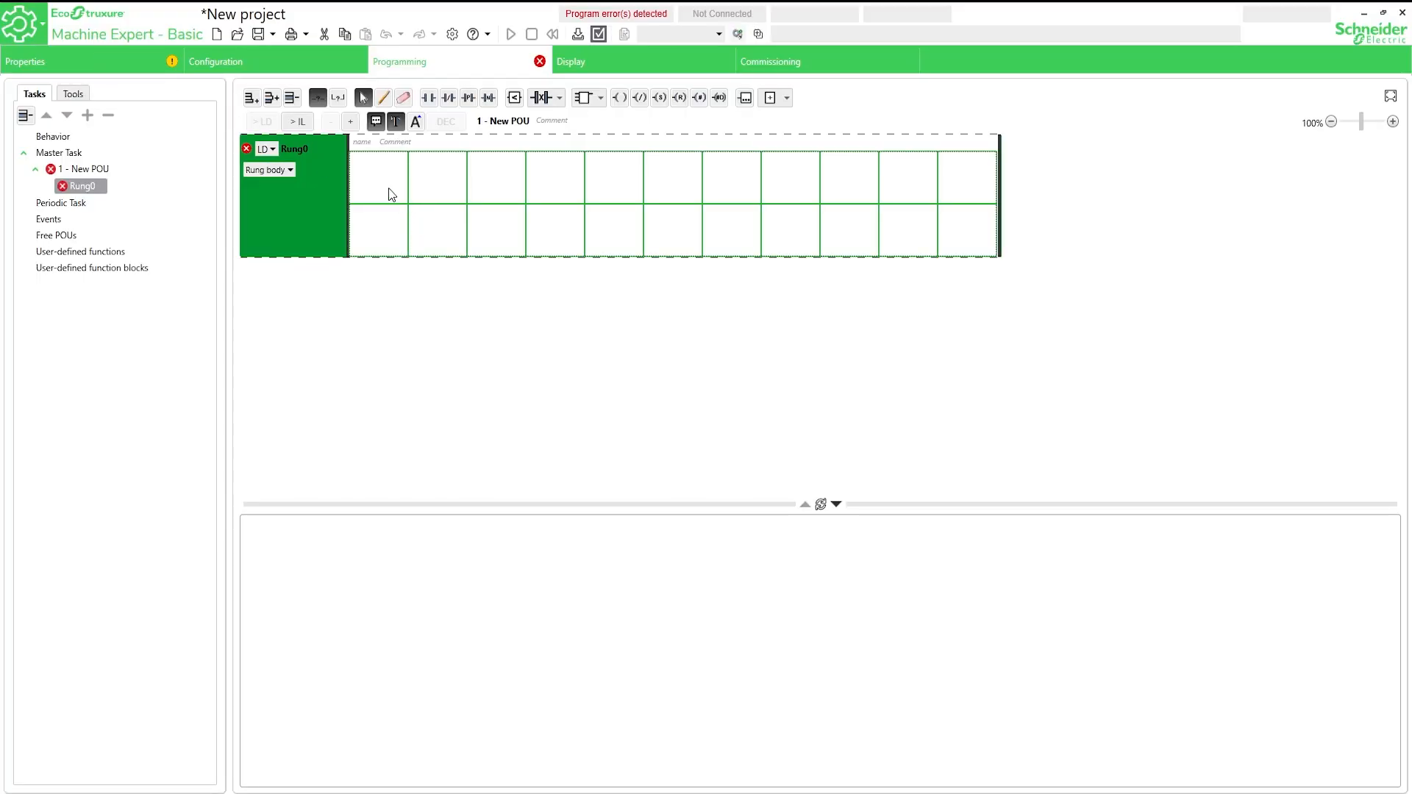
key(alt+Tab)
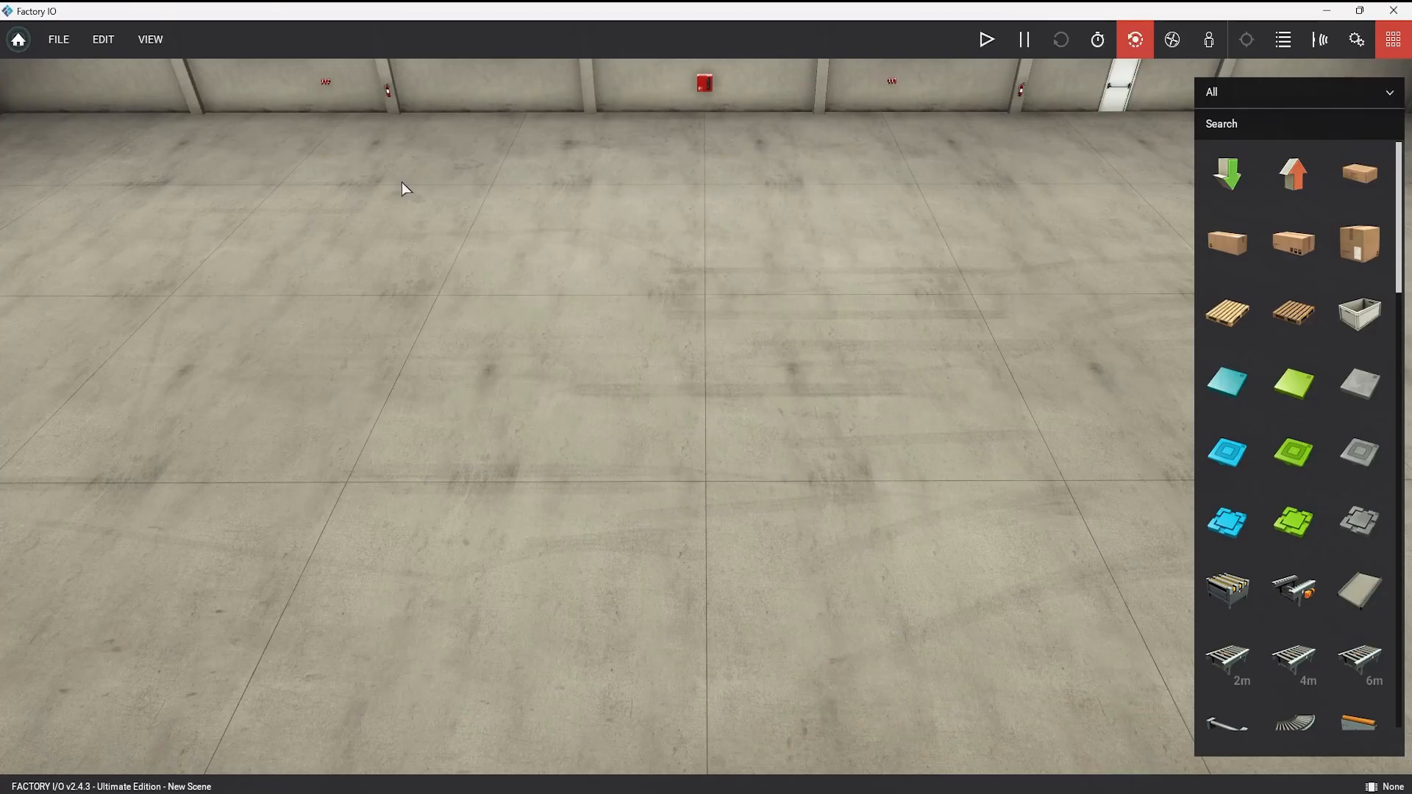
- Set the scene's driver to Modbus TCP/IP Client and review its configuration
click(57, 39)
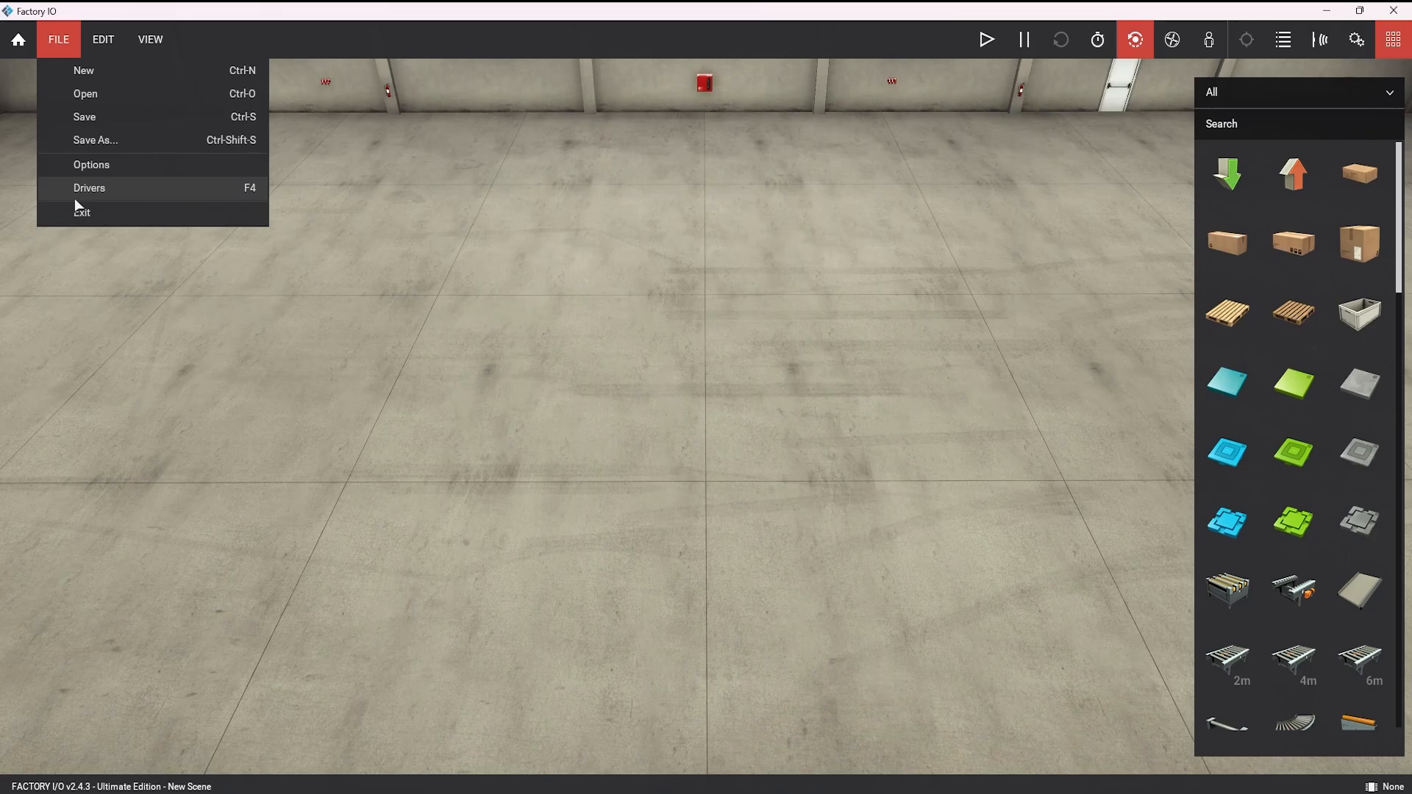
click(620, 231)
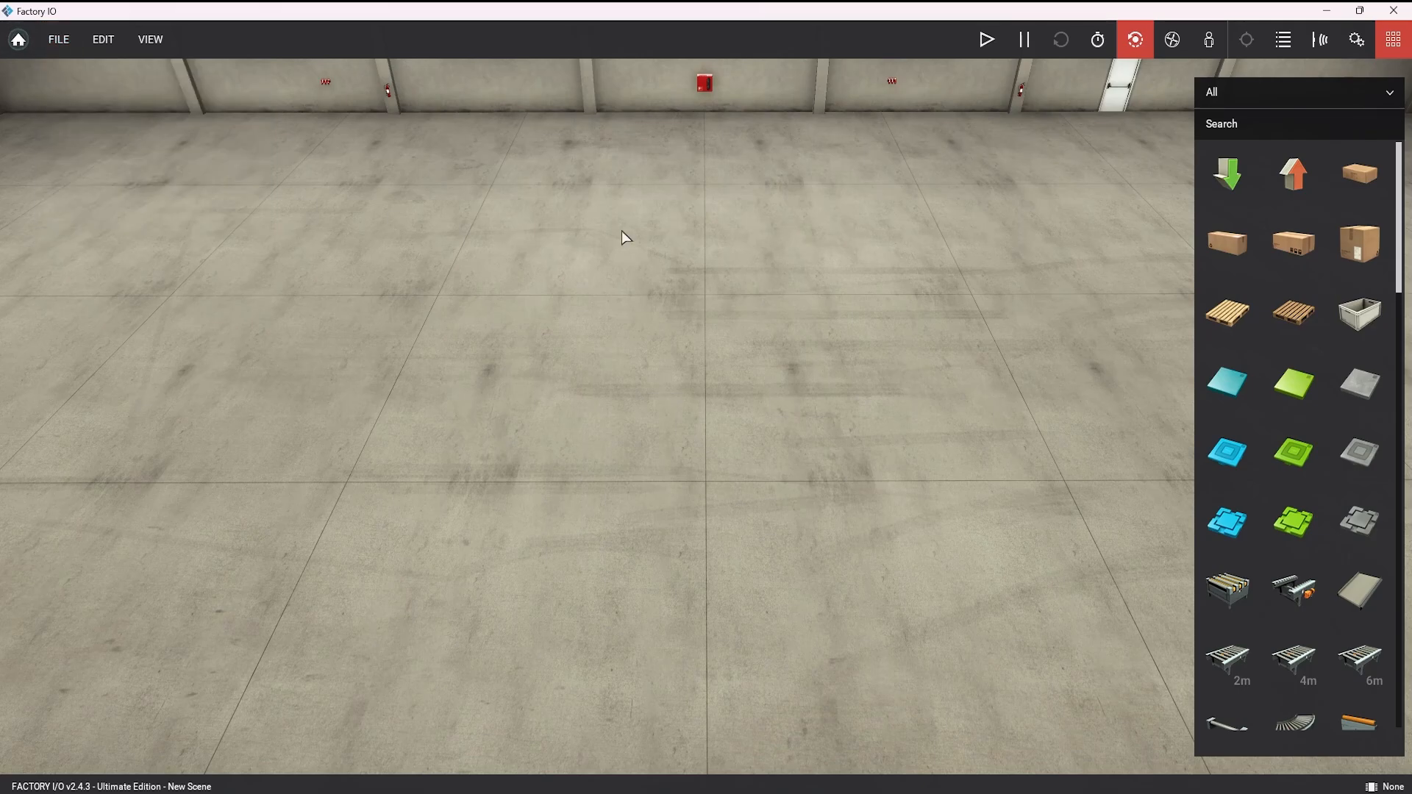
key(F4)
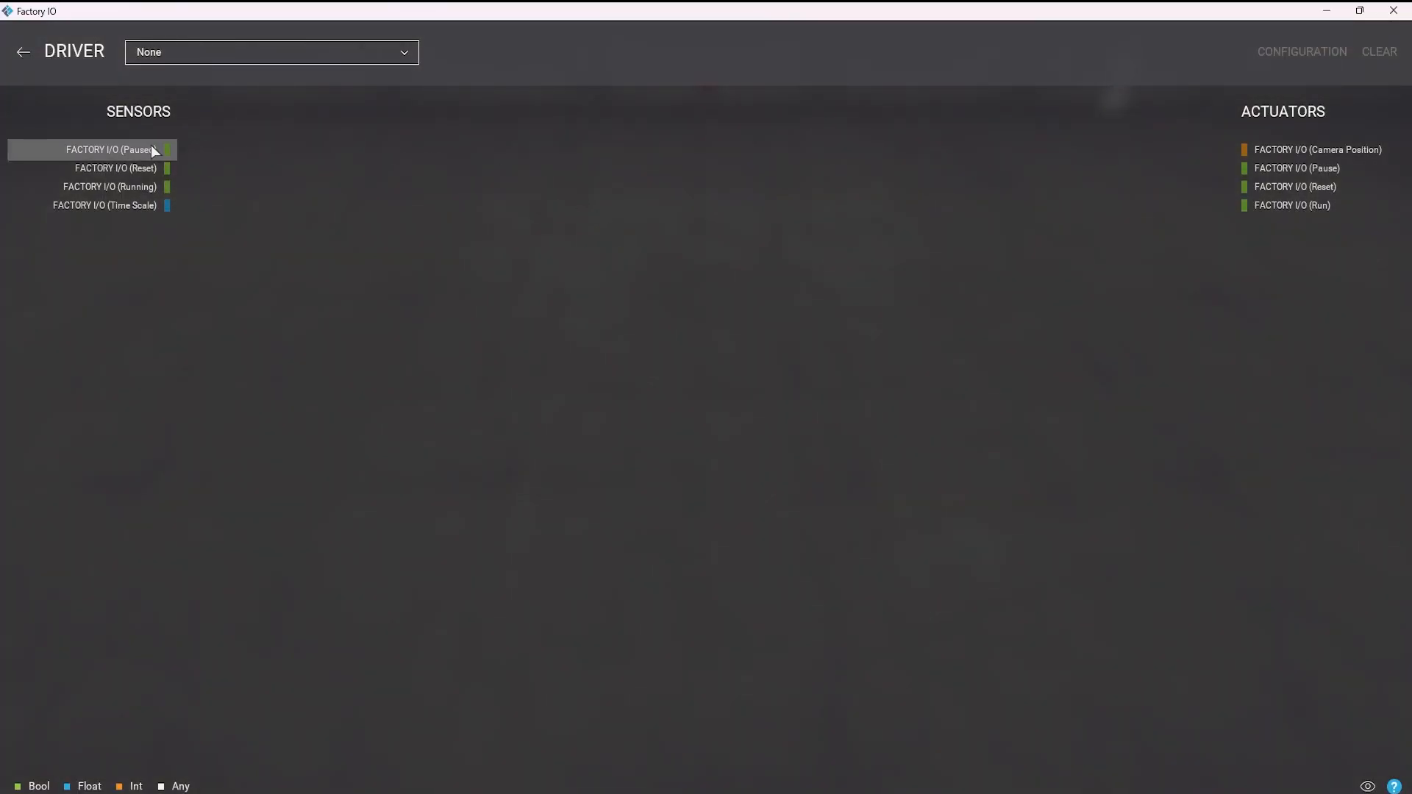
click(226, 50)
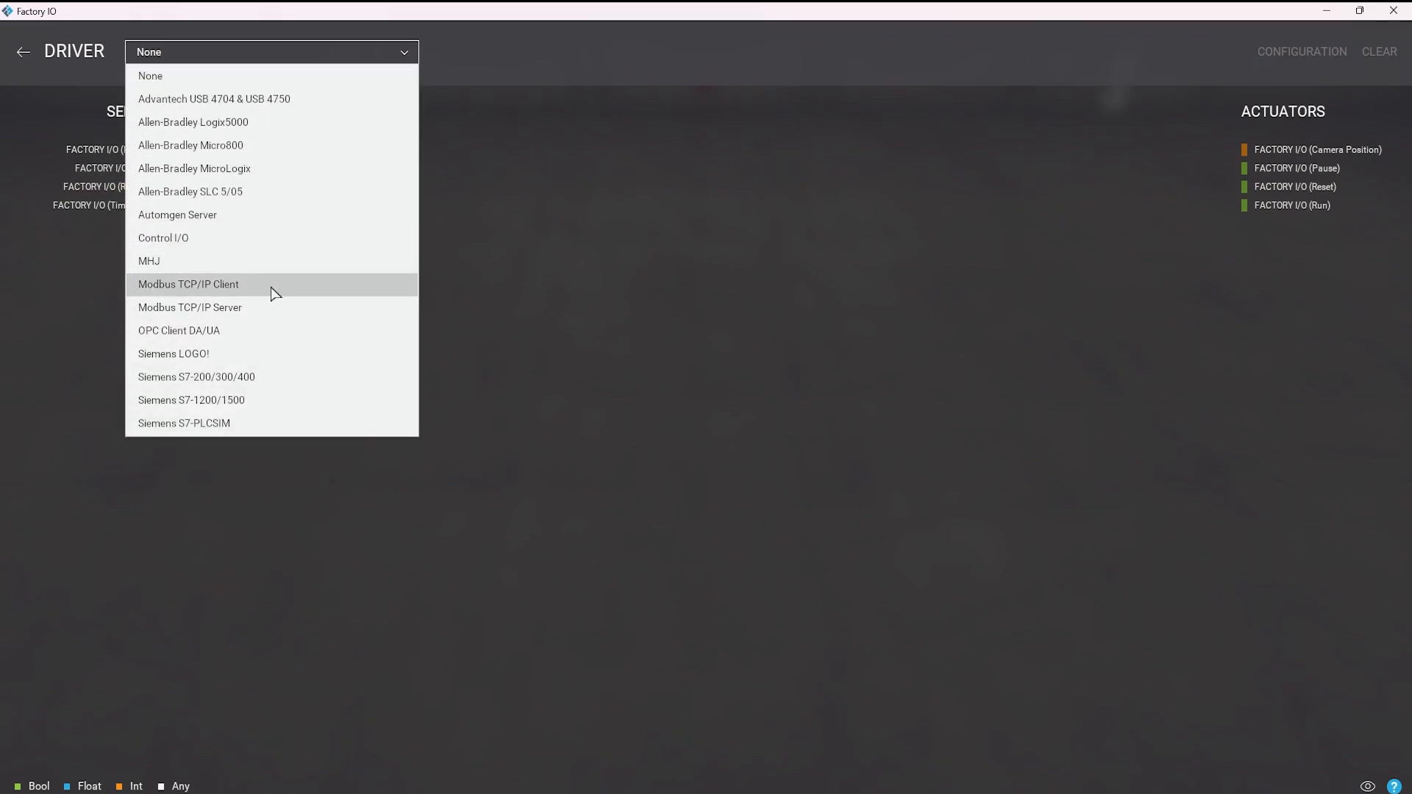
click(273, 293)
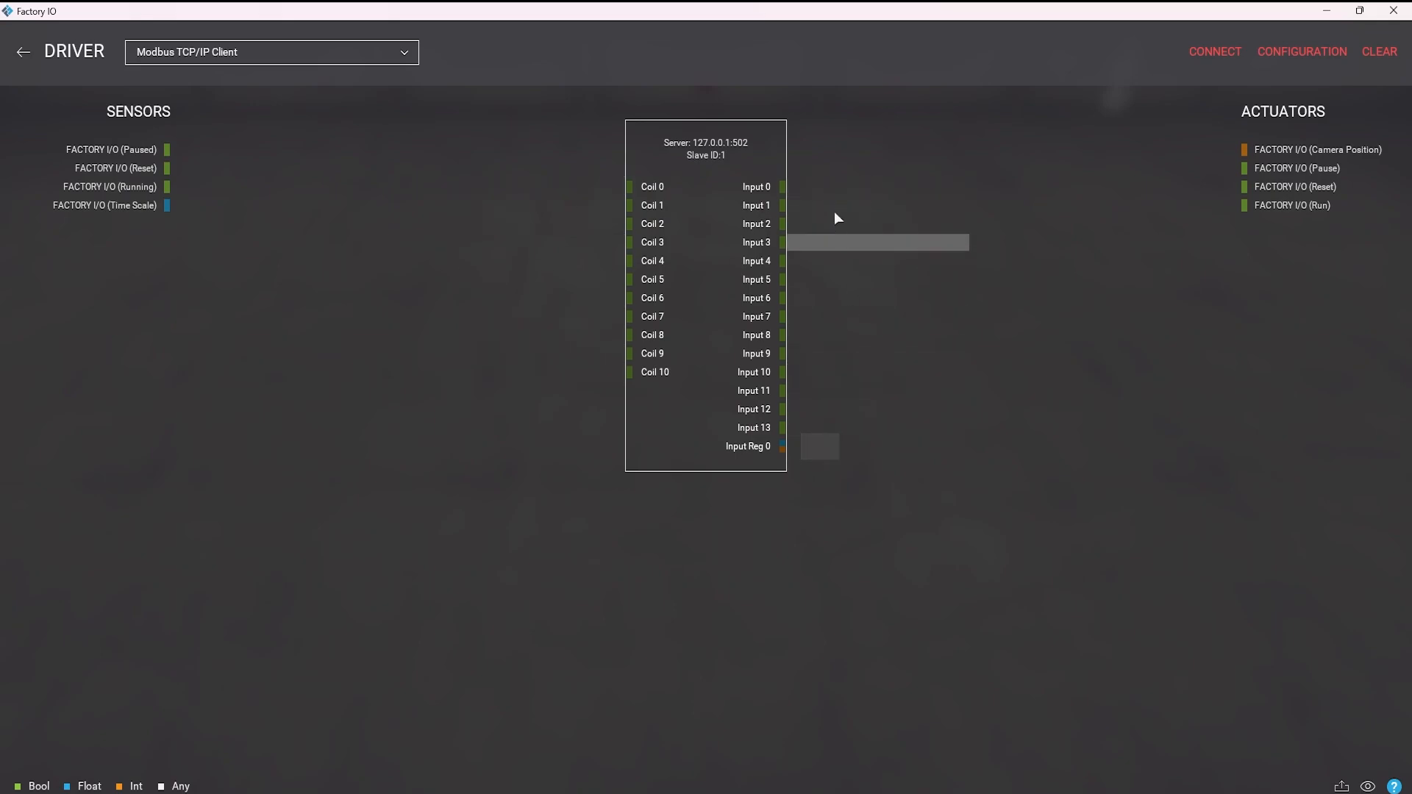
click(1320, 52)
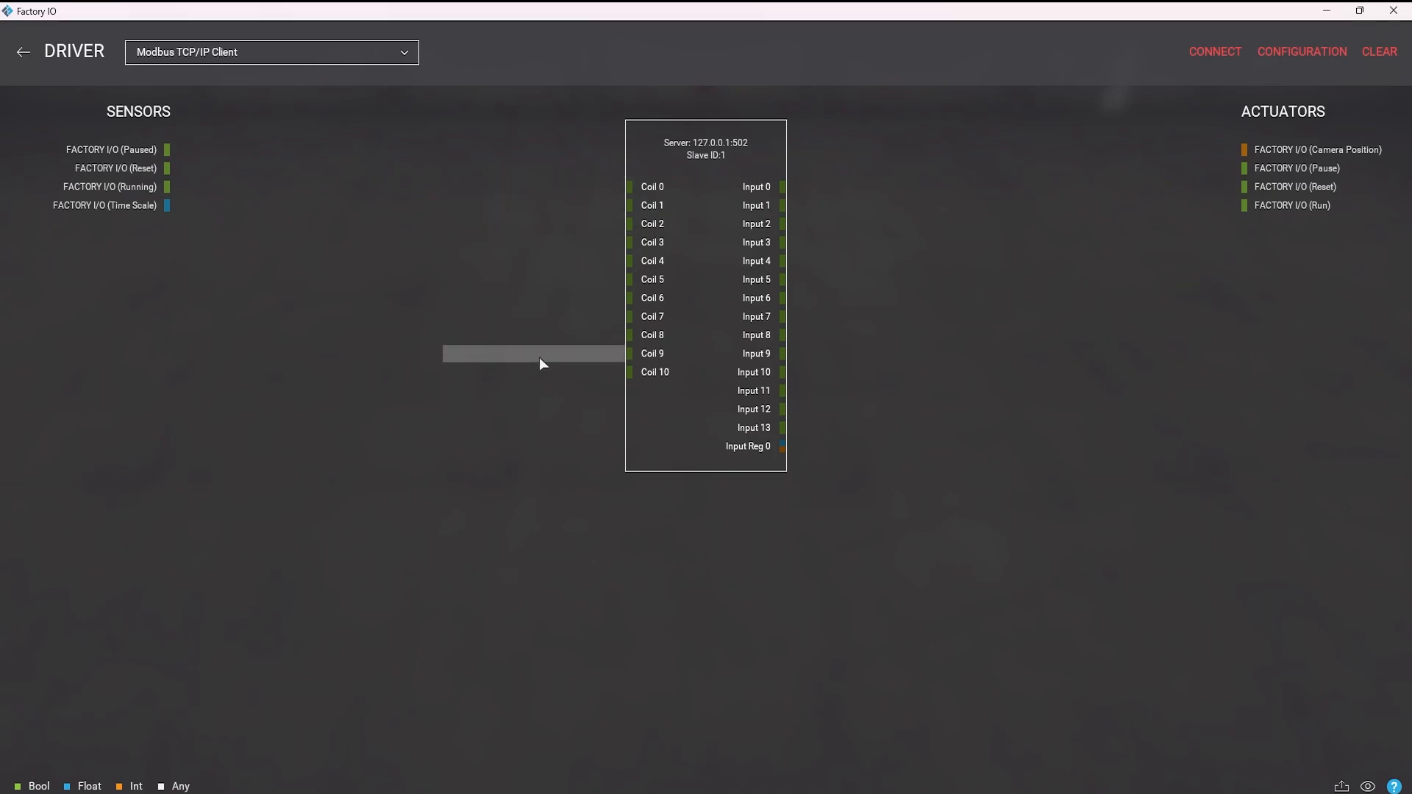
- Switch to EcoStruxure Machine Expert - Basic and examine the memory bit and memory word lists alongside the driver's Modbus coils and inputs
key(alt+Tab)
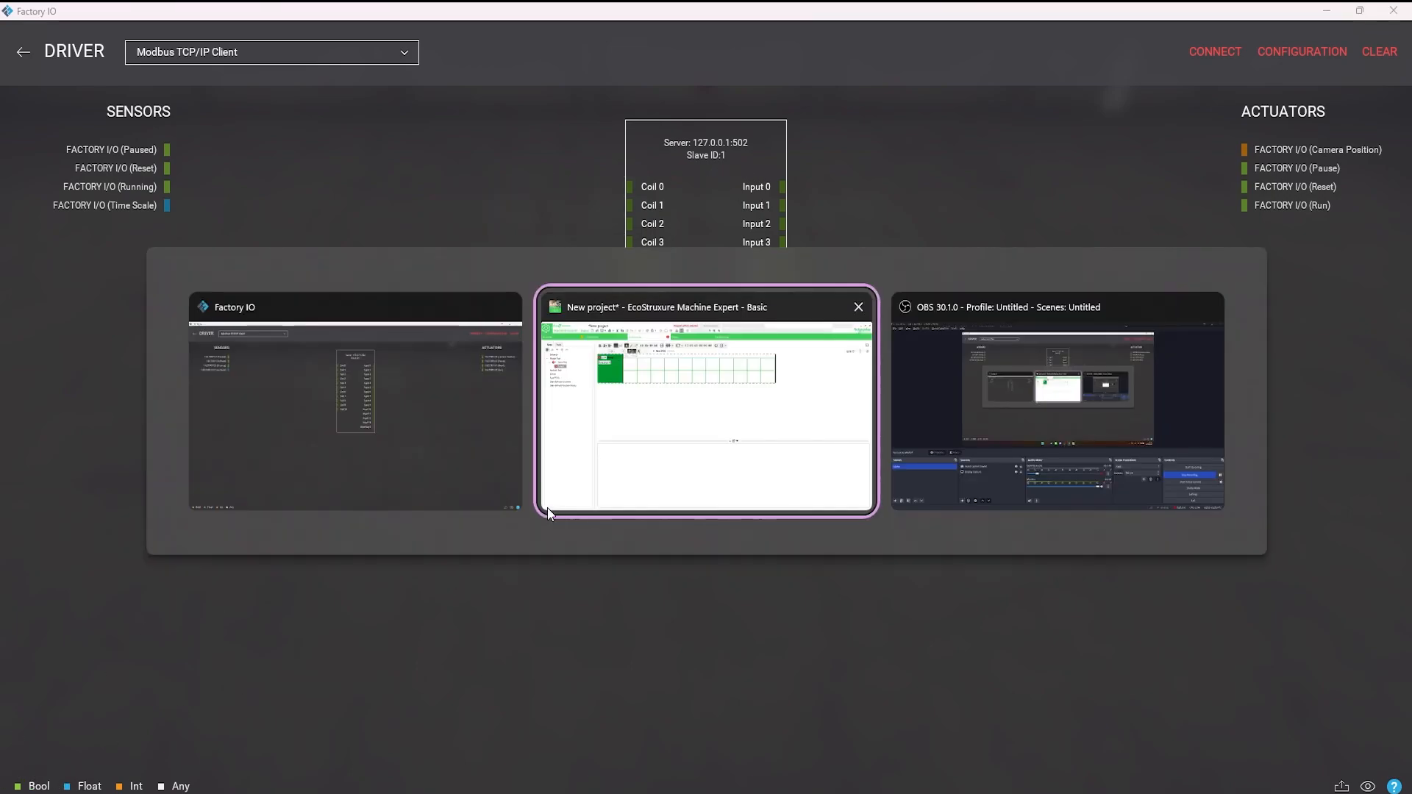
click(74, 94)
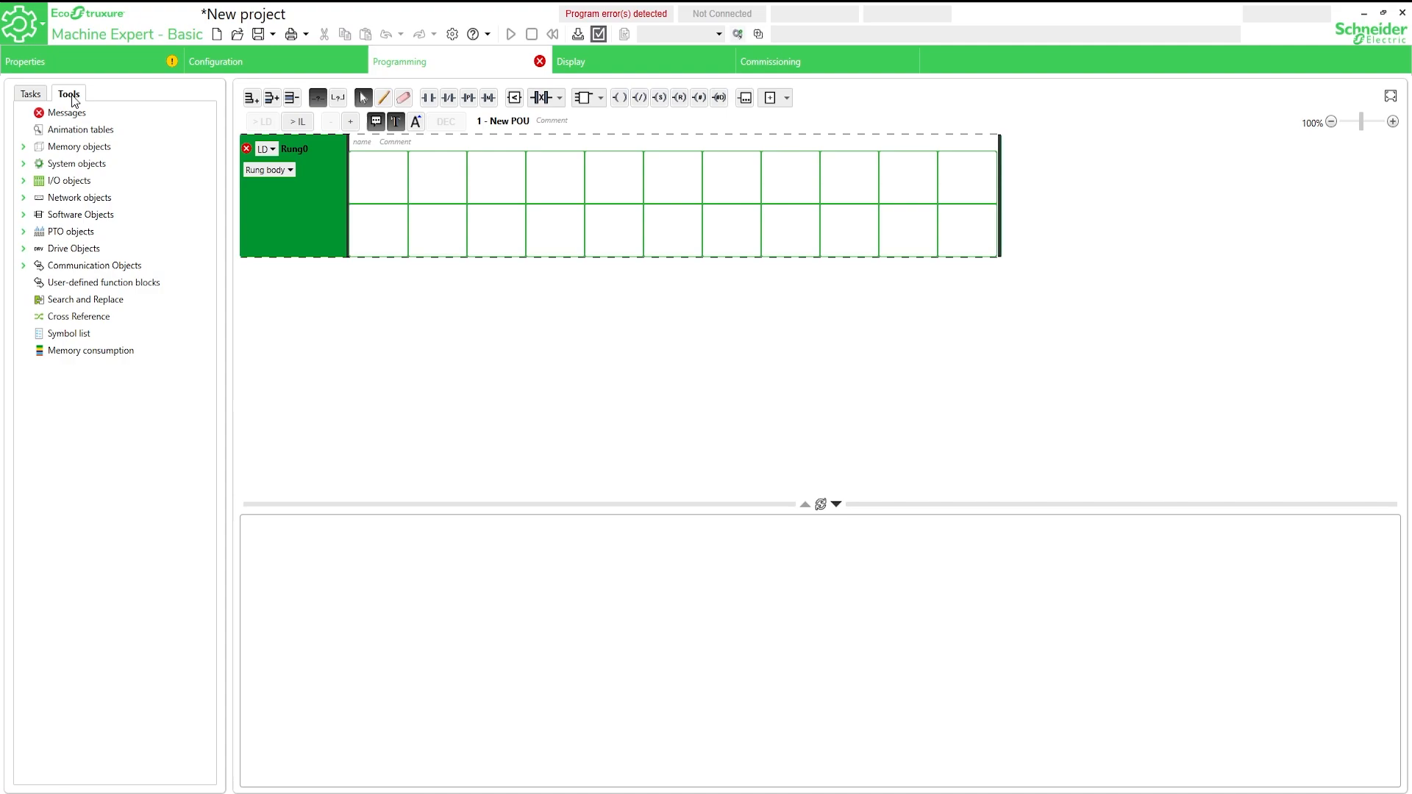
click(23, 147)
click(82, 166)
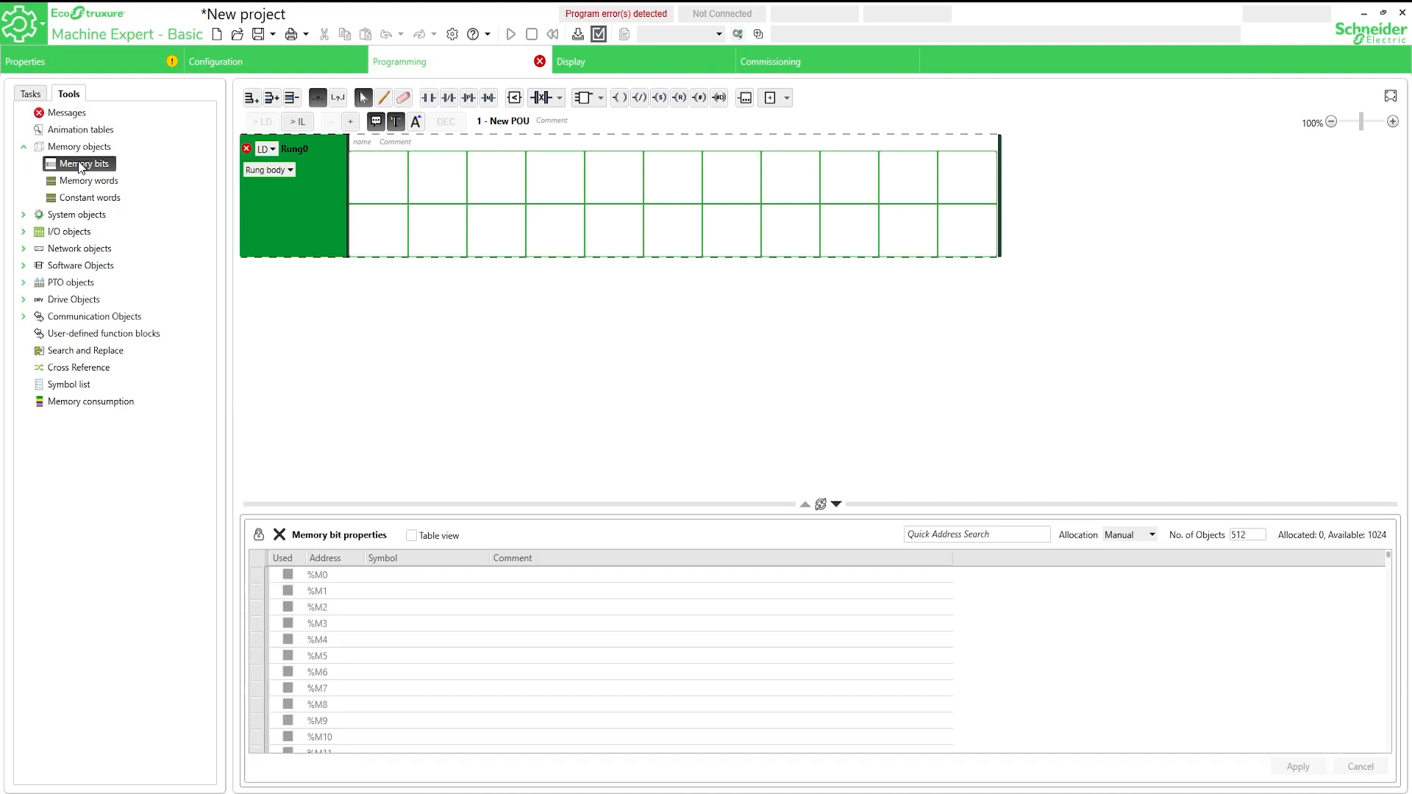
key(alt+Tab)
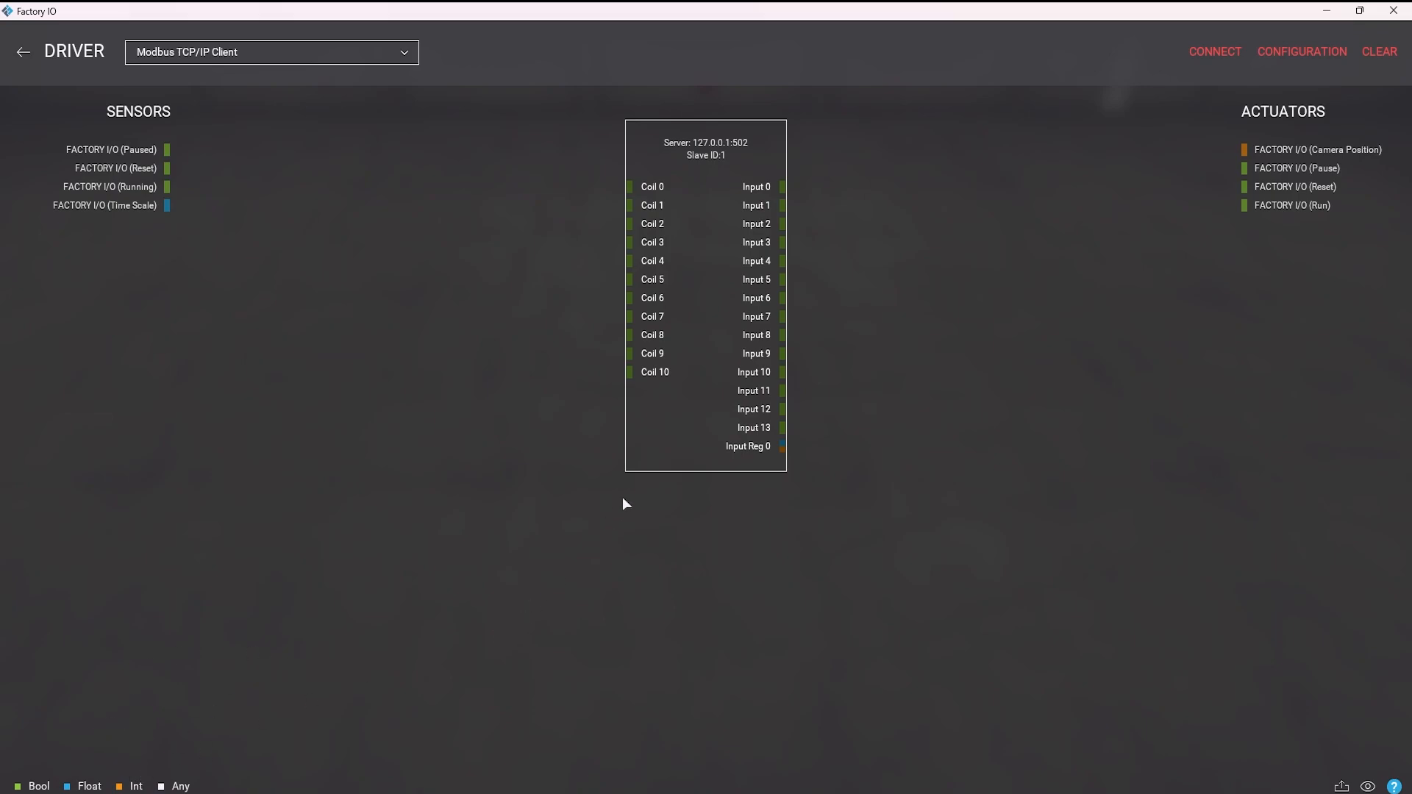
key(alt+Tab)
click(105, 184)
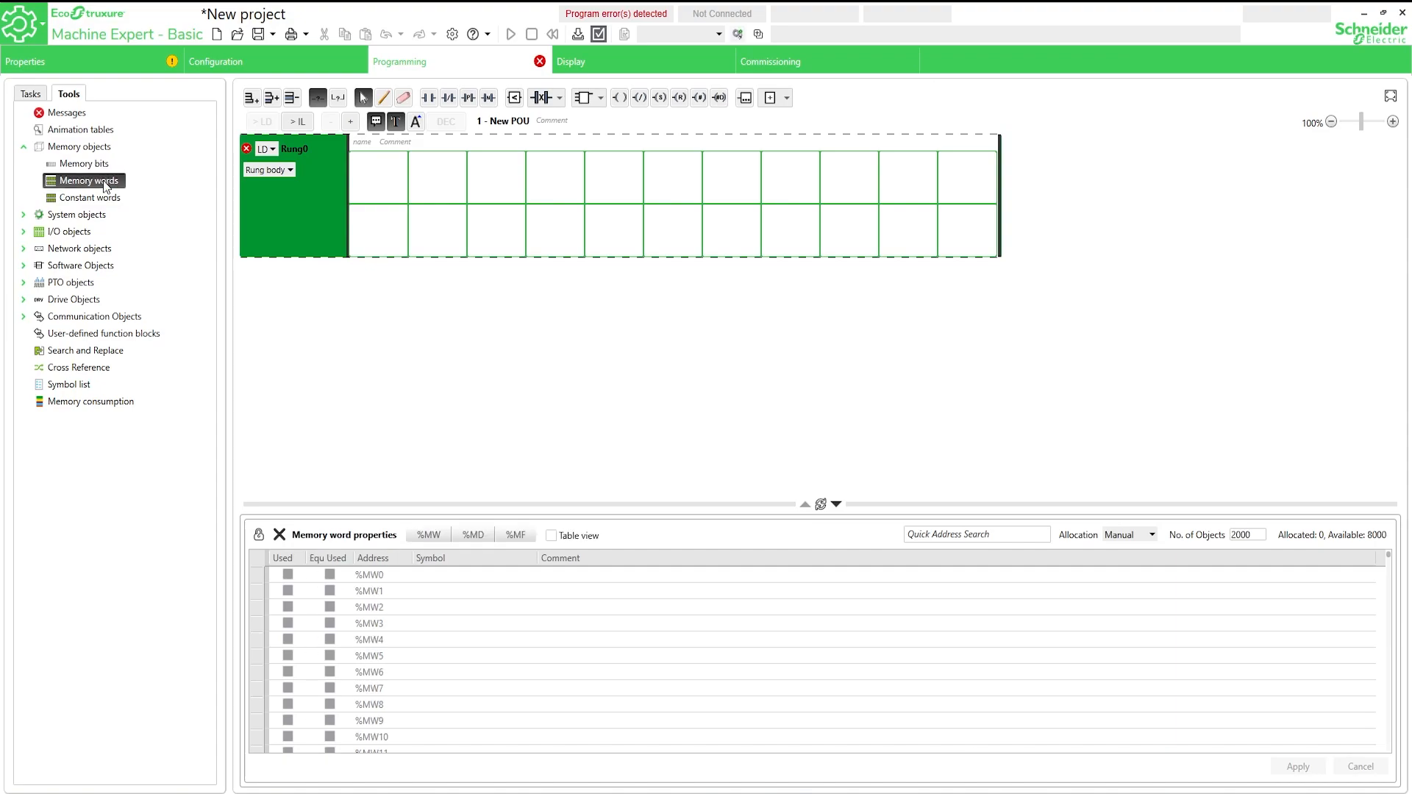
- Switch back to Factory I/O and leave the driver settings for the empty scene
key(alt+Tab)
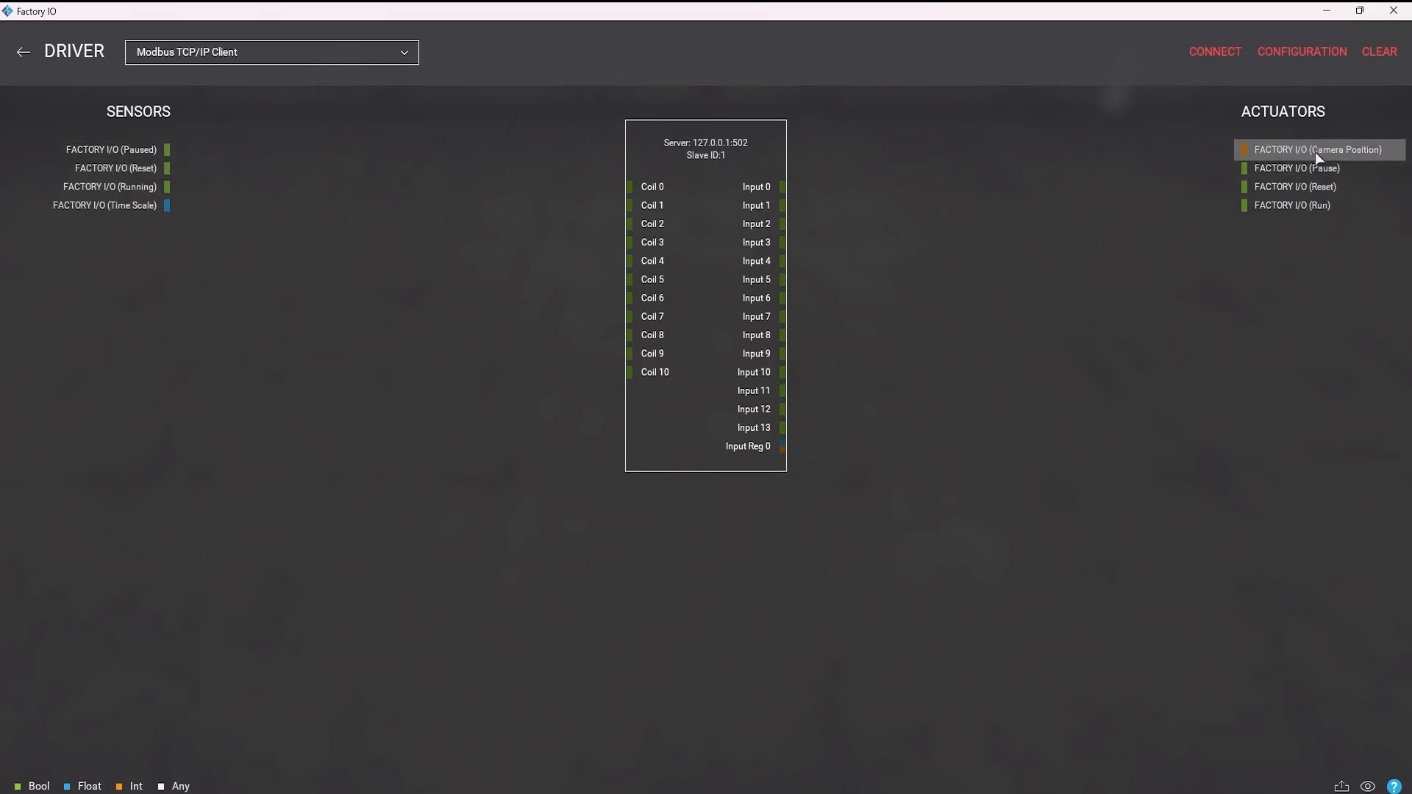
key(Escape)
scroll(911, 365, down, 5)
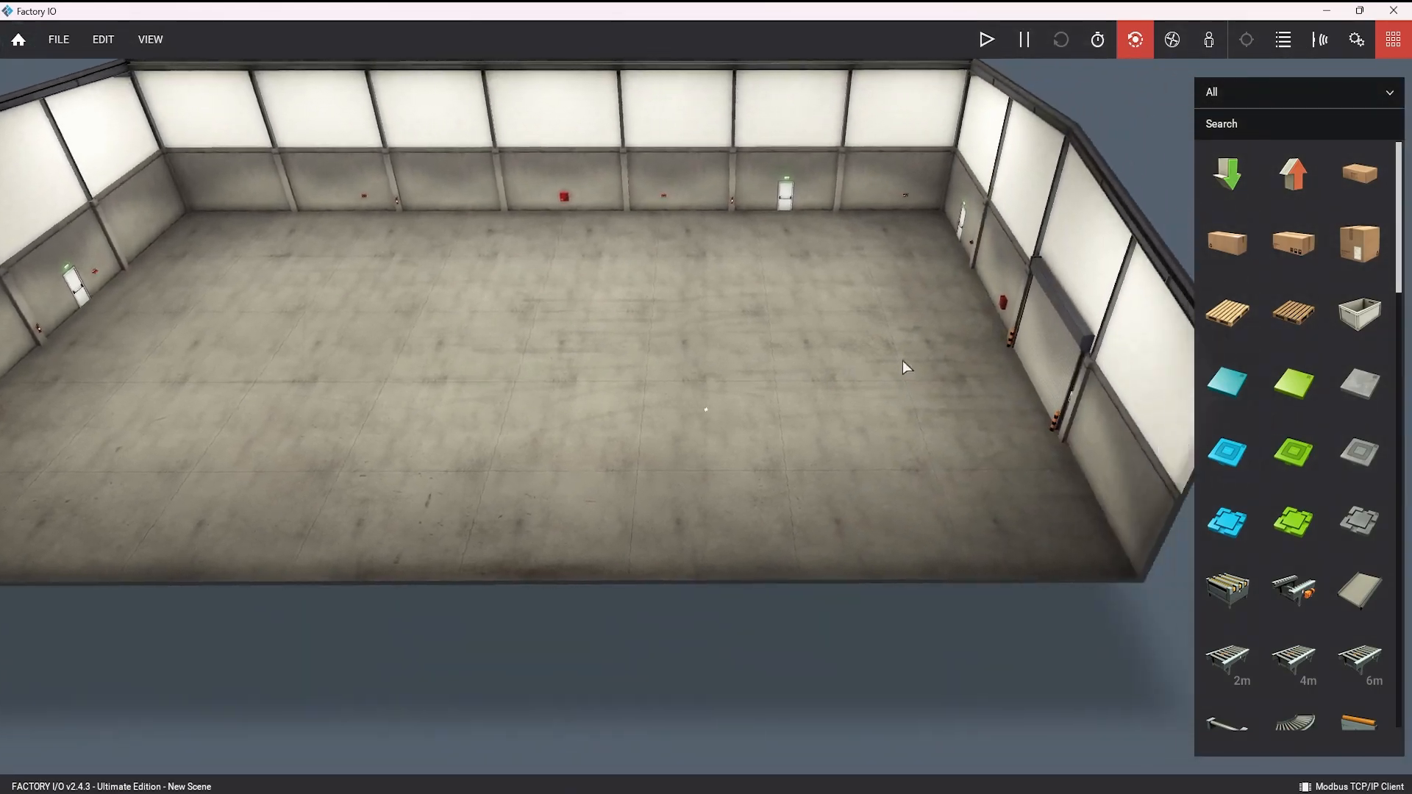
- Open the scene's driver settings and look over the built-in FACTORY I/O sensors and actuators
right_drag(902, 360, 891, 391)
scroll(887, 387, up, 4)
key(F4)
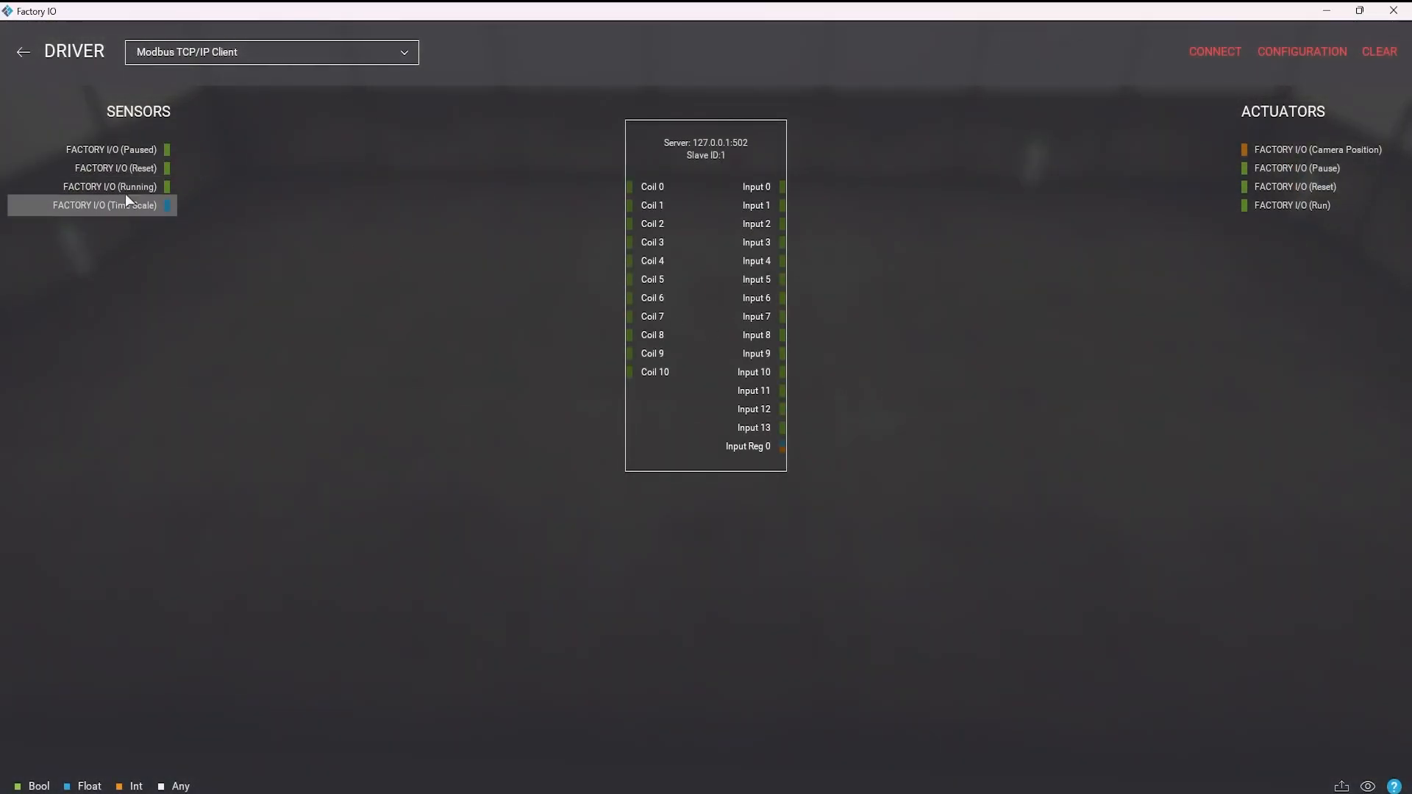
drag(144, 188, 544, 190)
drag(125, 169, 471, 174)
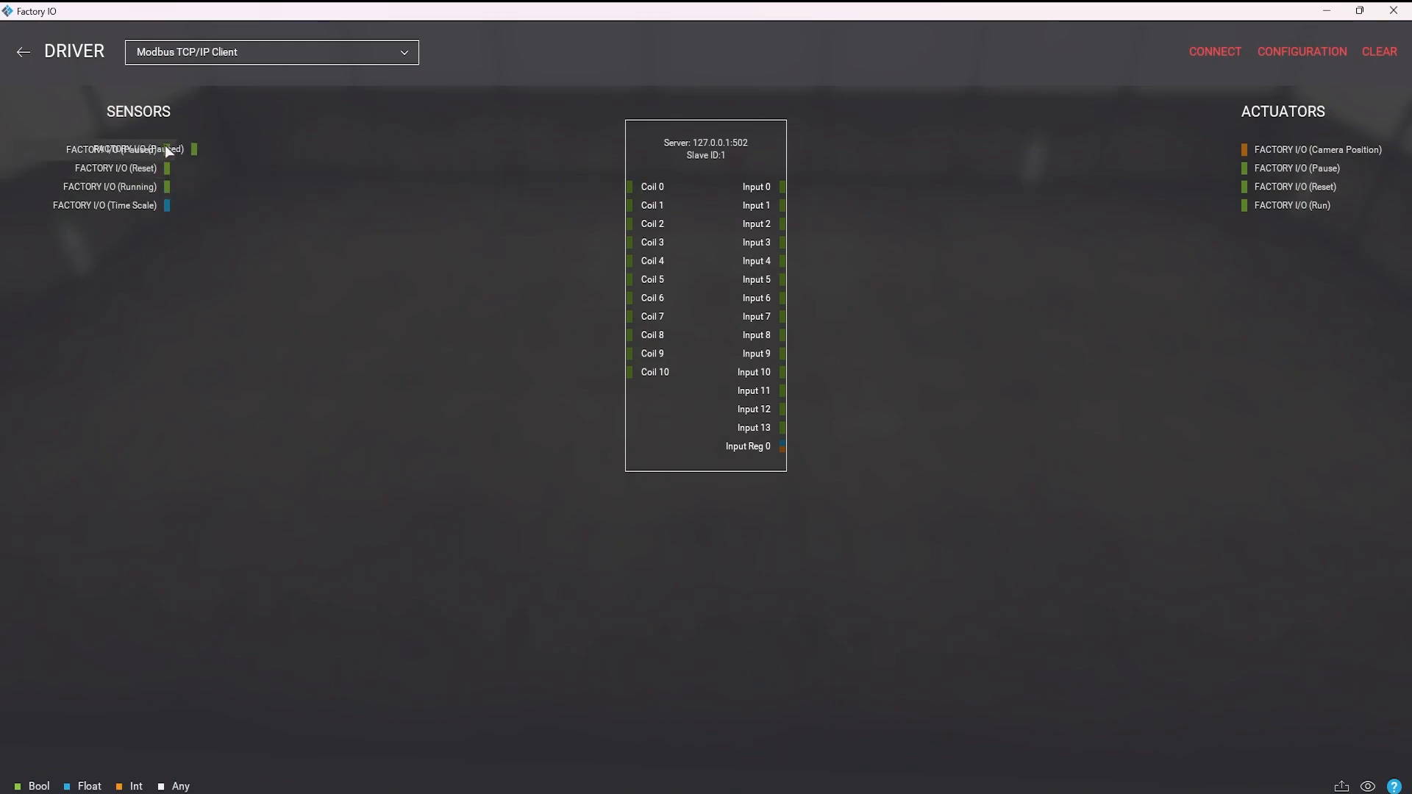
drag(1335, 166, 1316, 206)
drag(1373, 152, 1337, 153)
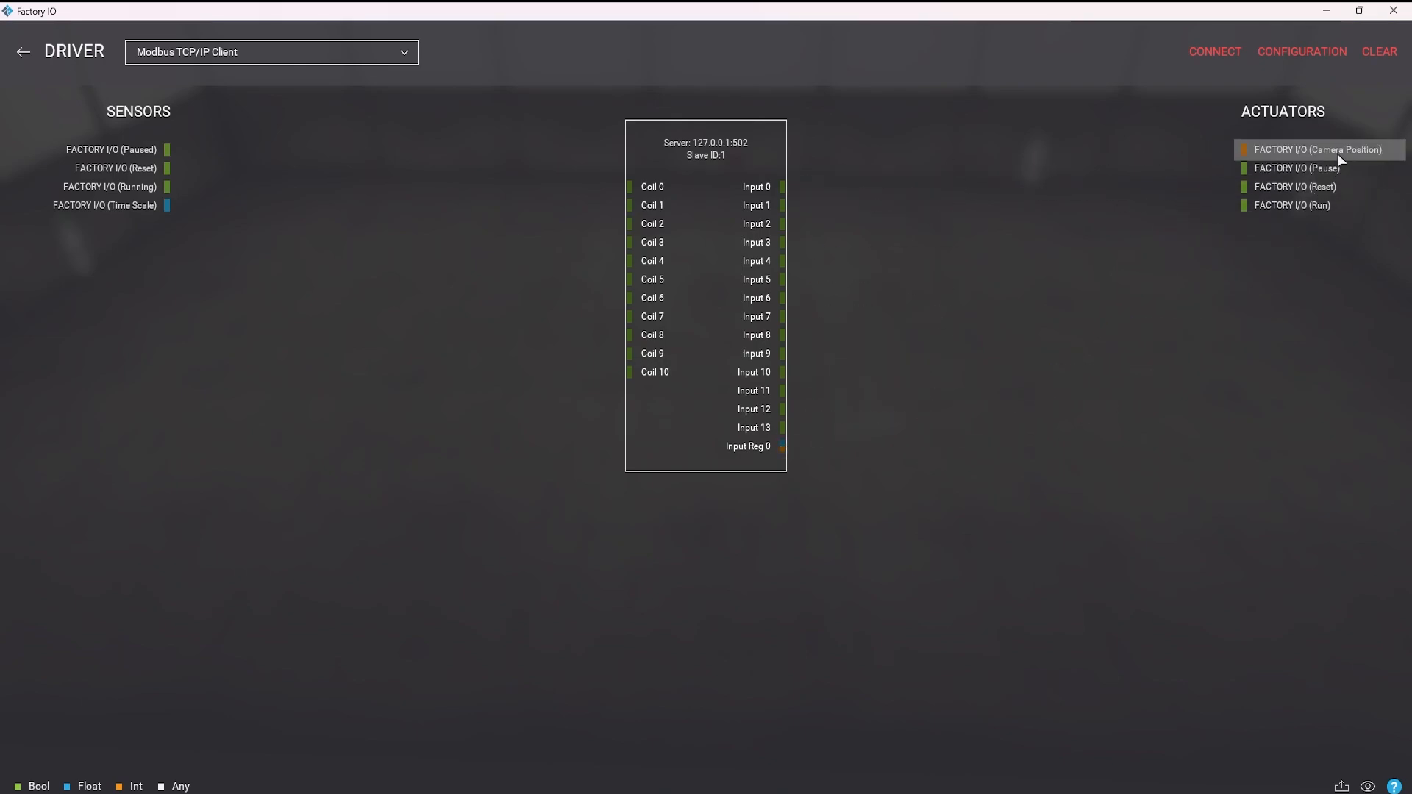
drag(110, 149, 581, 188)
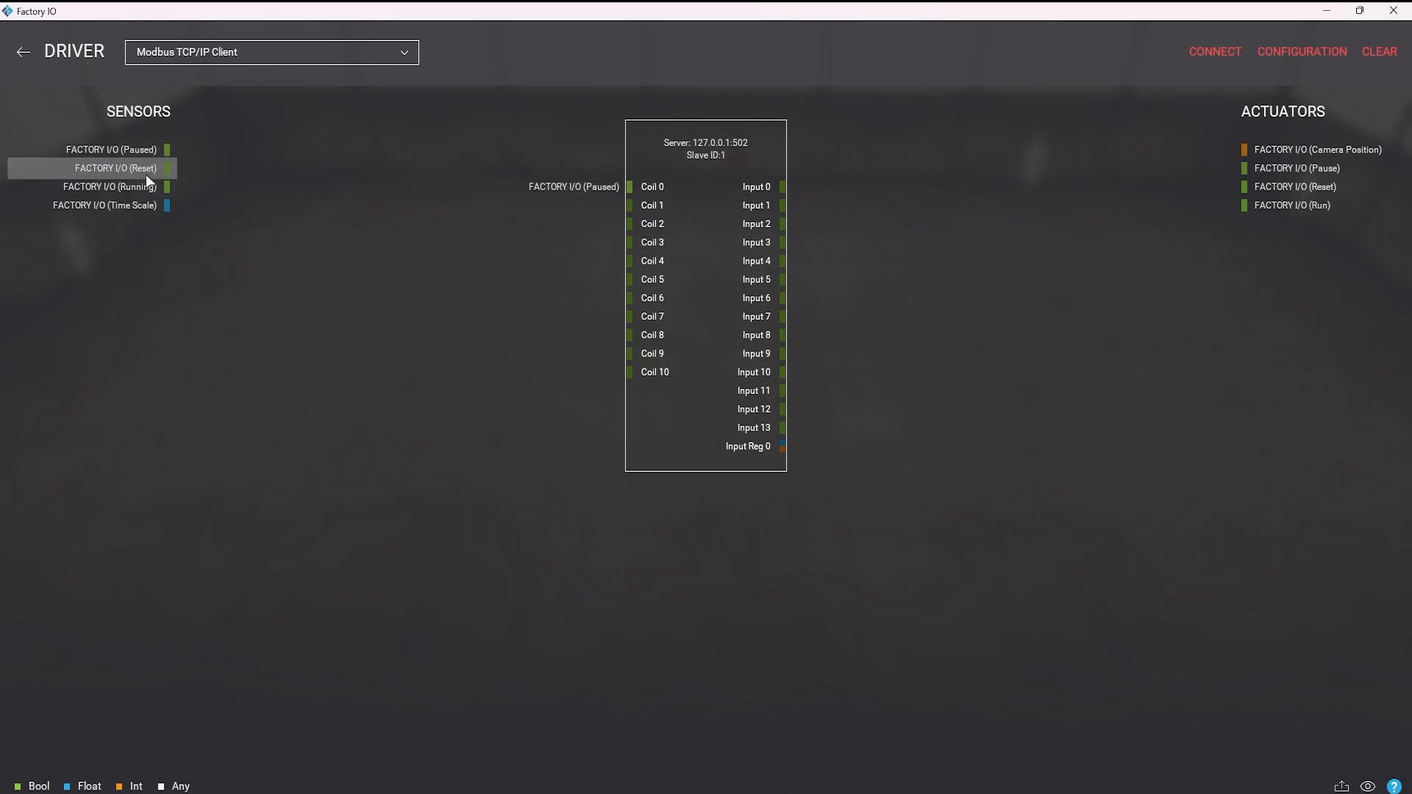
mouse_move(145, 174)
mouse_down()
mouse_move(566, 220)
mouse_move(562, 201)
mouse_move(574, 205)
mouse_move(142, 176)
mouse_up()
drag(548, 206, 145, 181)
drag(573, 186, 136, 166)
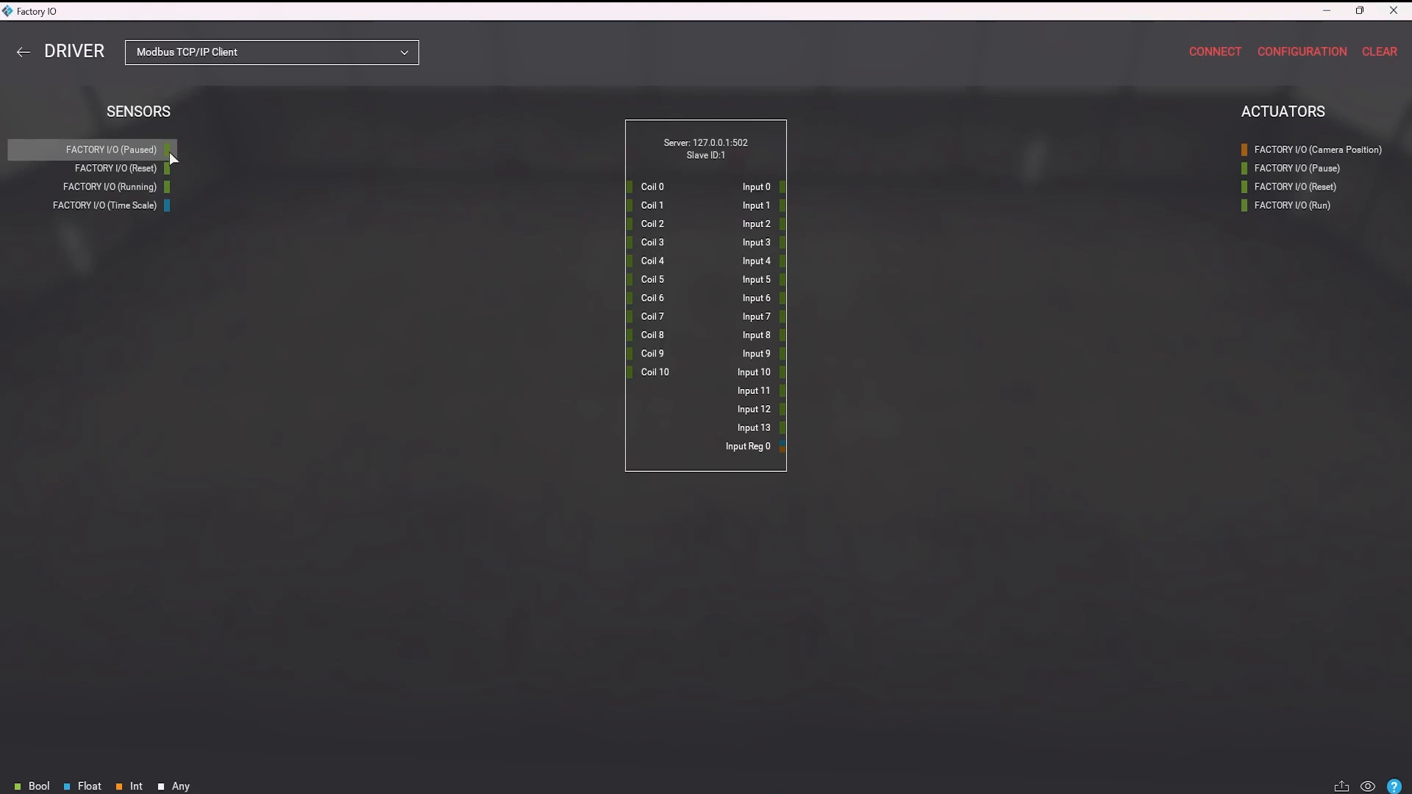
- Leave the driver settings, run the simulation and check the sensor states in the driver view
key(Escape)
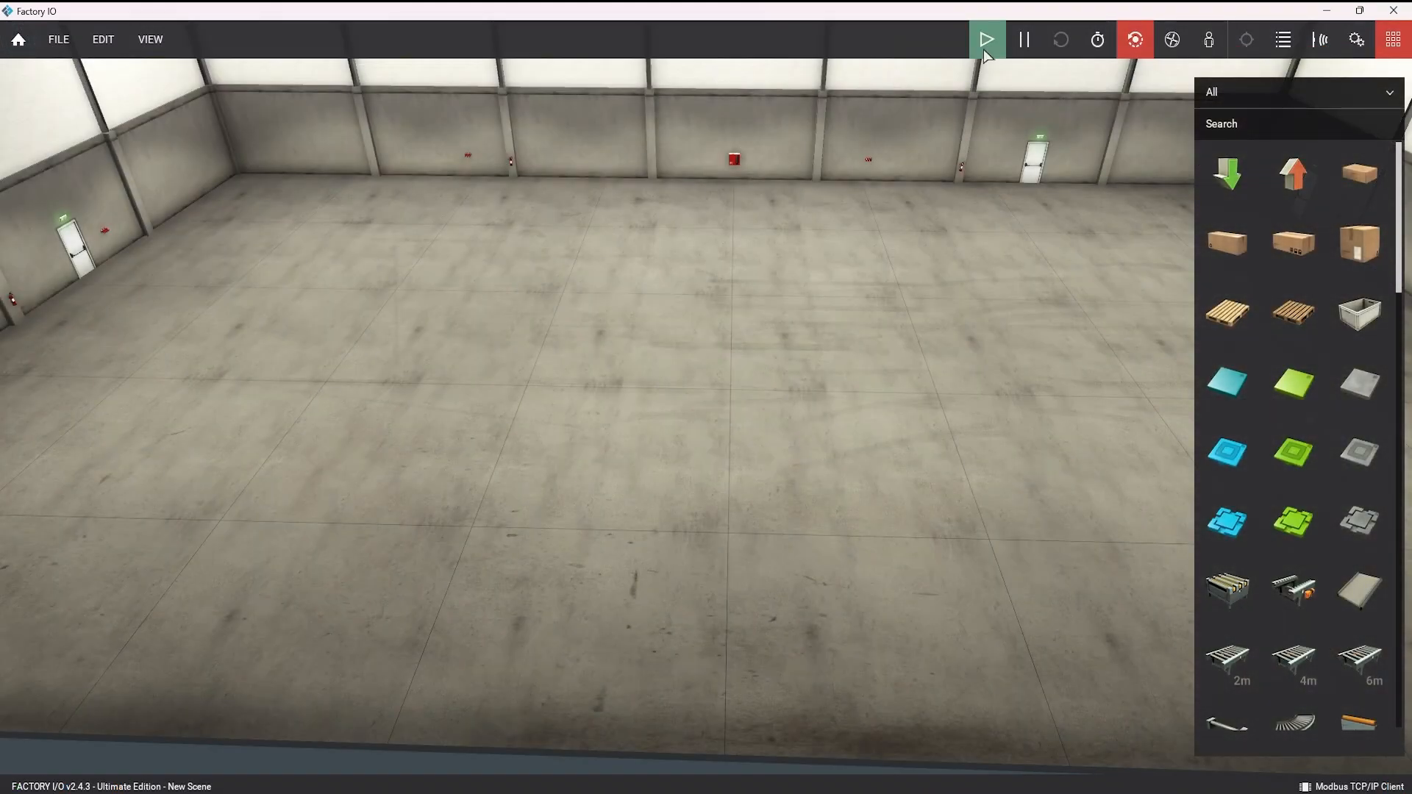
key(d)
click(987, 44)
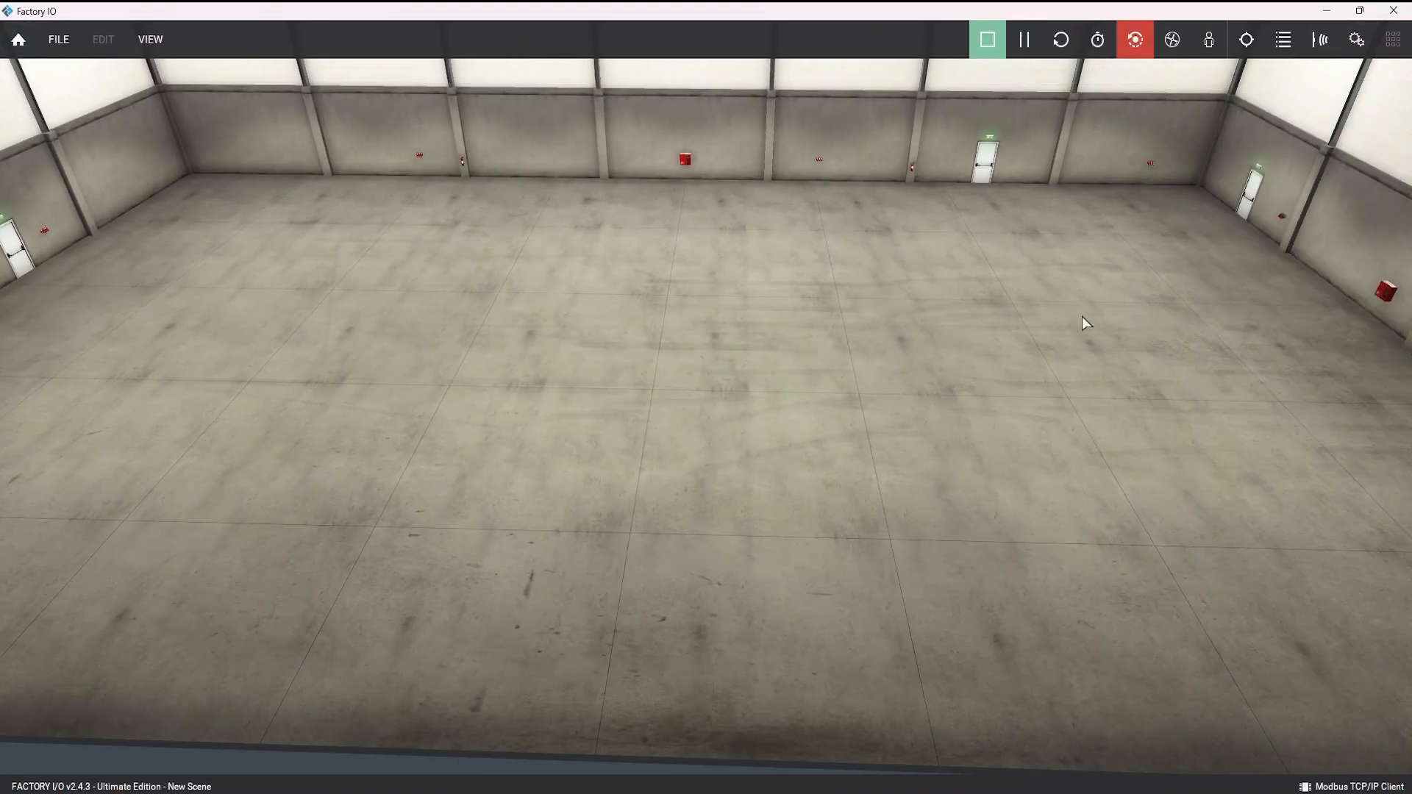
key(F4)
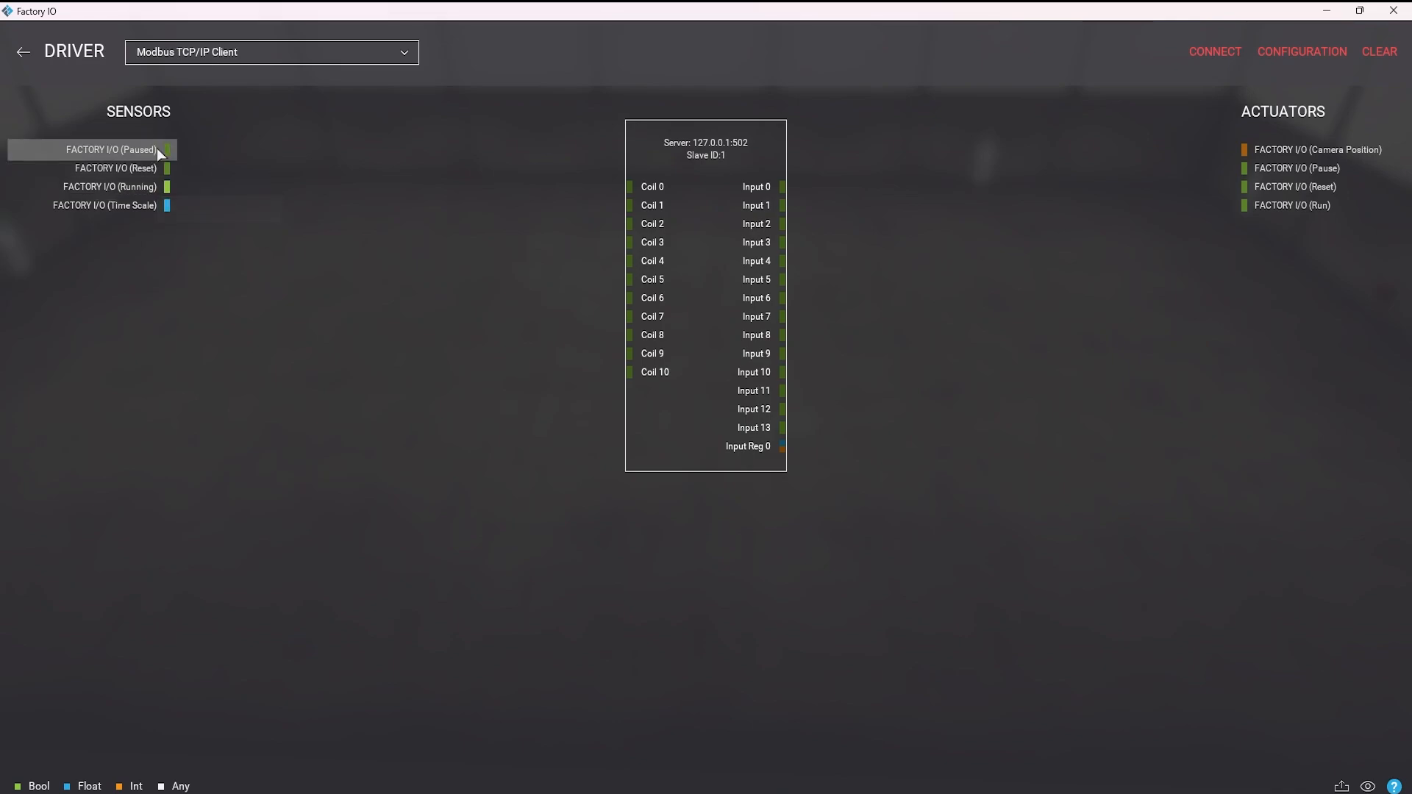
click(24, 51)
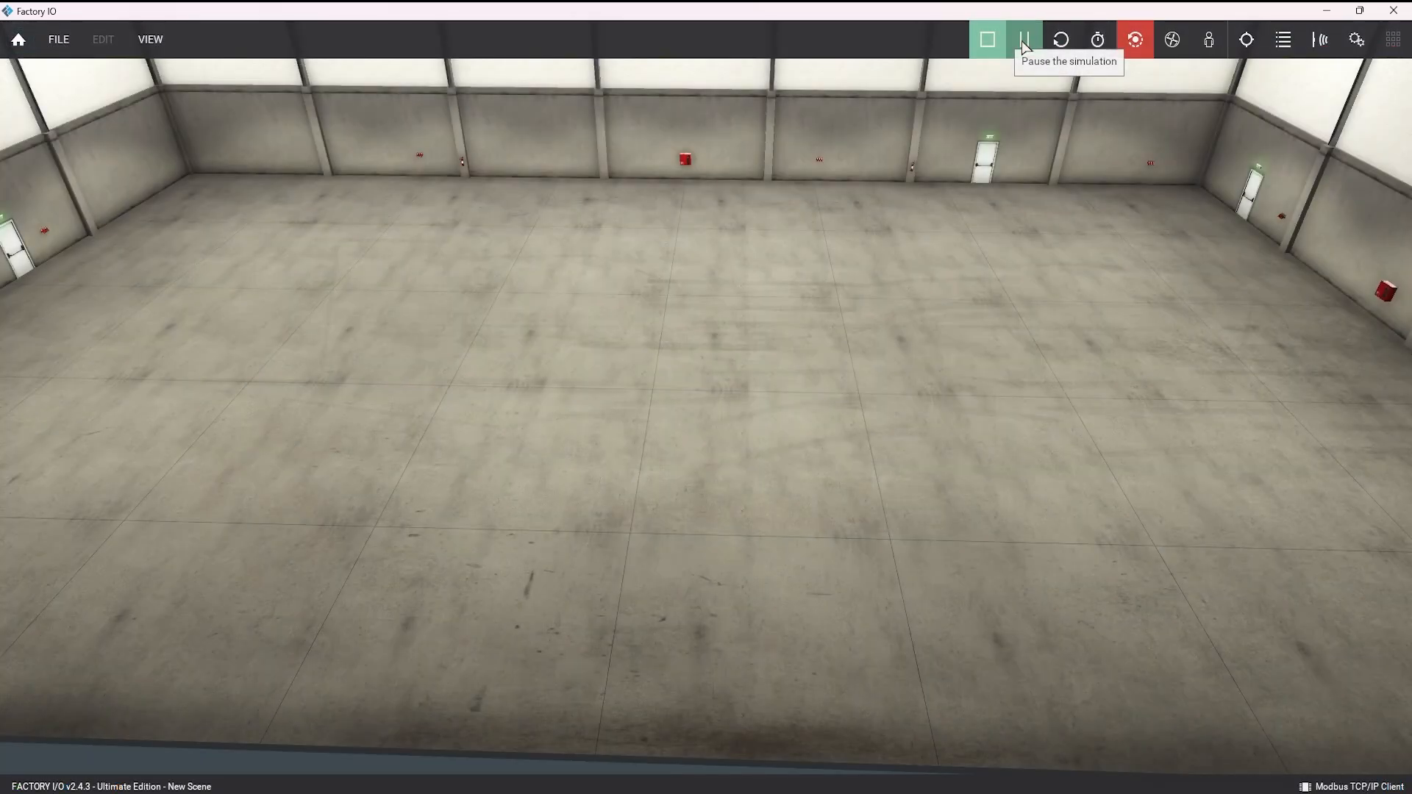
- Pause the simulation to check the FACTORY I/O (Paused) sensor in the driver view, and stop the simulation
click(1025, 41)
key(F4)
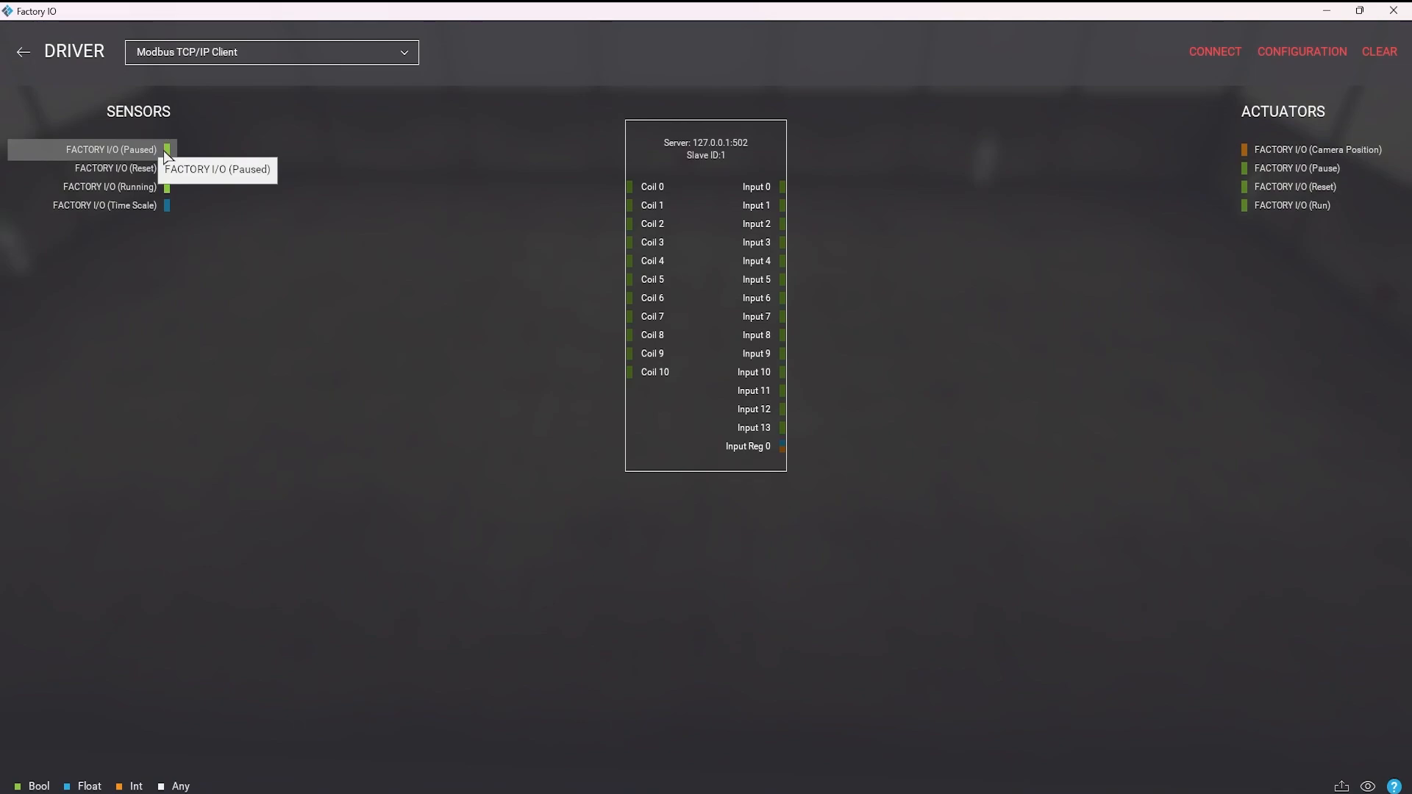
key(Escape)
click(986, 44)
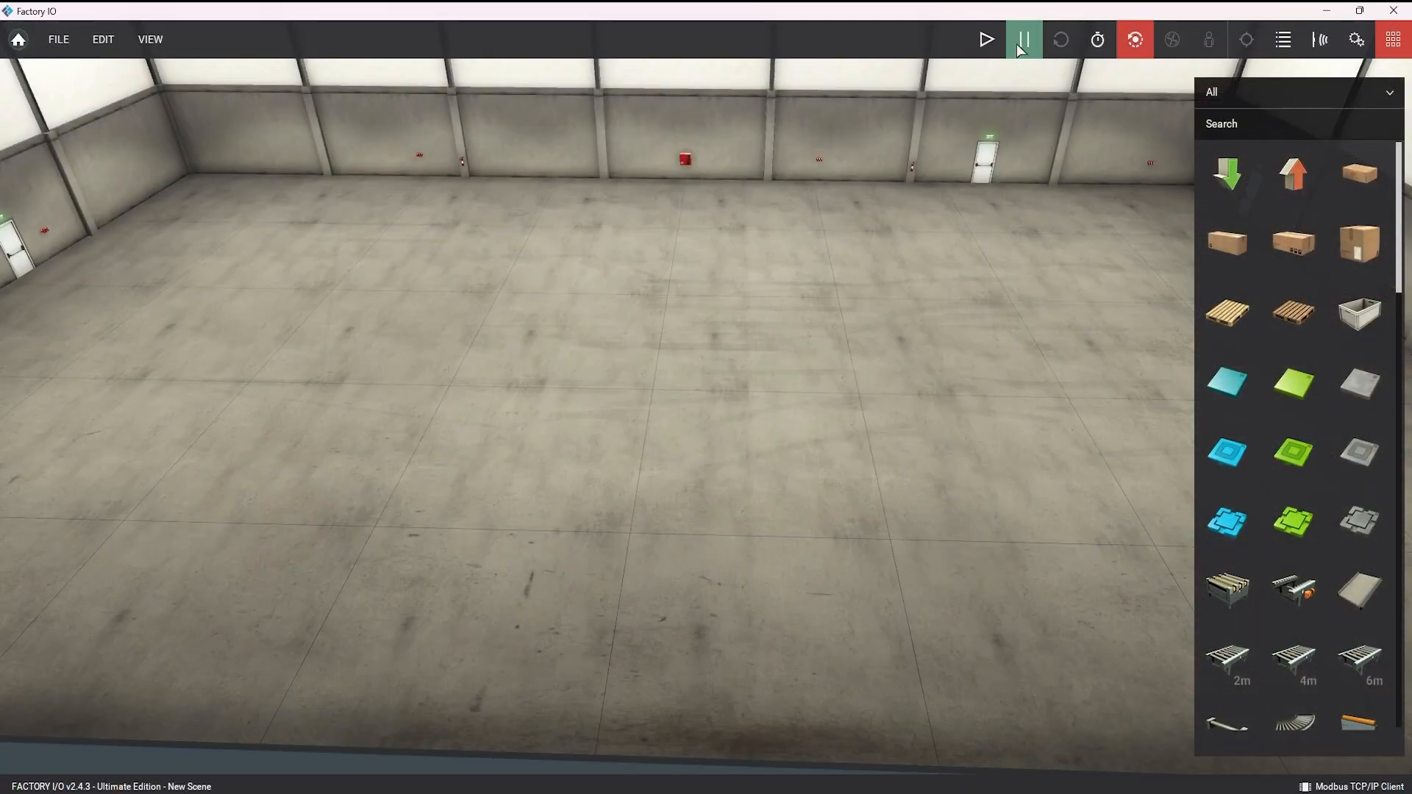
- Reopen the driver settings and review the Modbus TCP/IP Client configuration's I/O points against the coil and input mapping
key(F4)
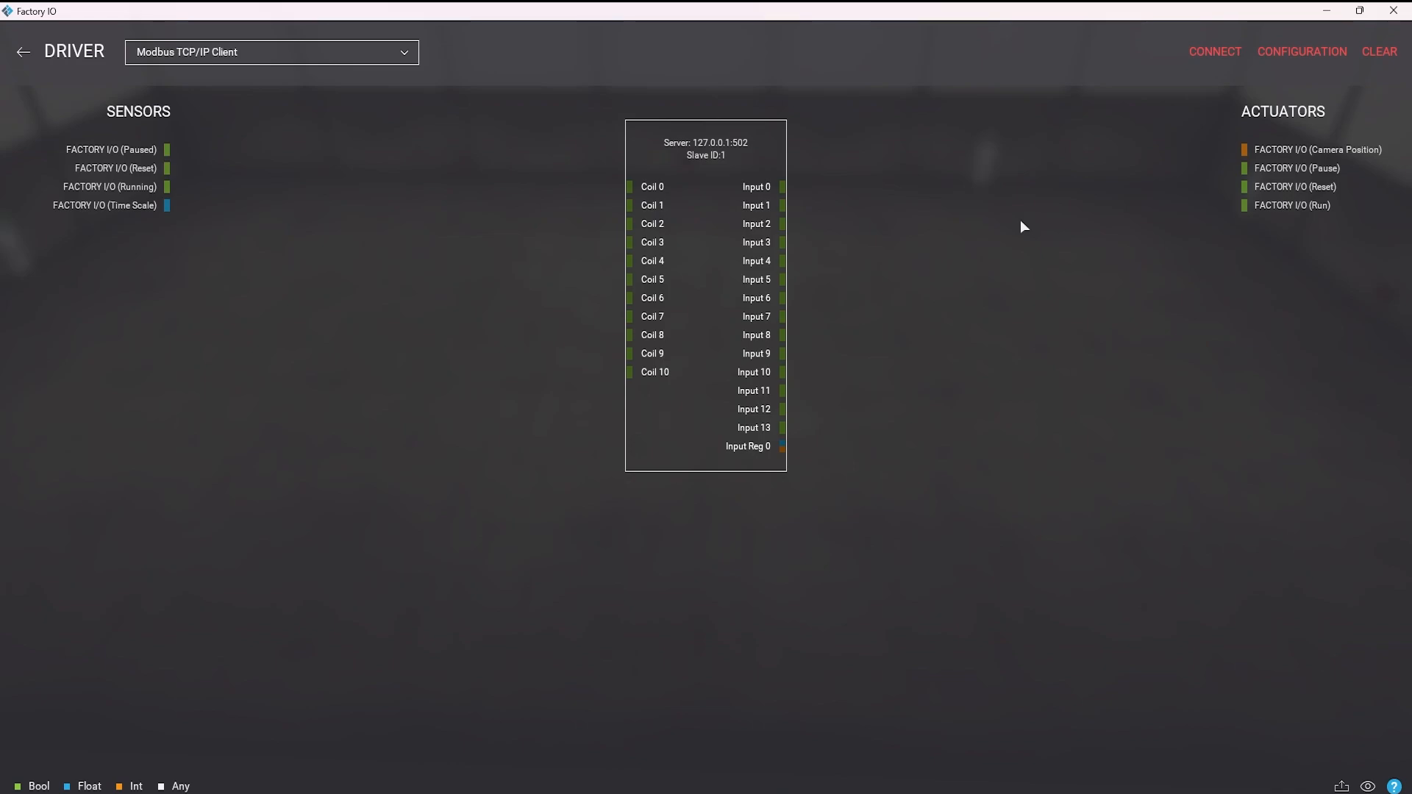
key(alt+Tab)
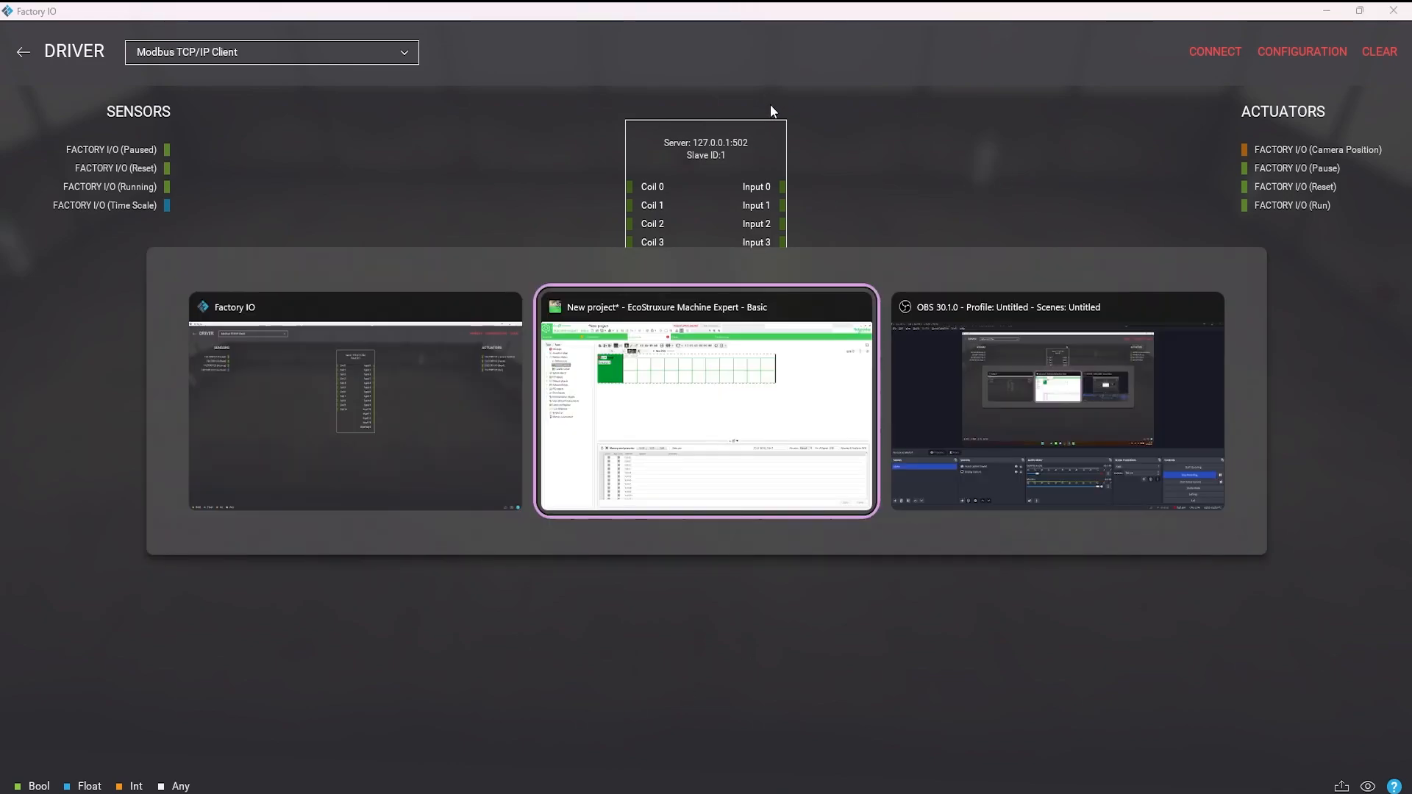
key(alt+Tab)
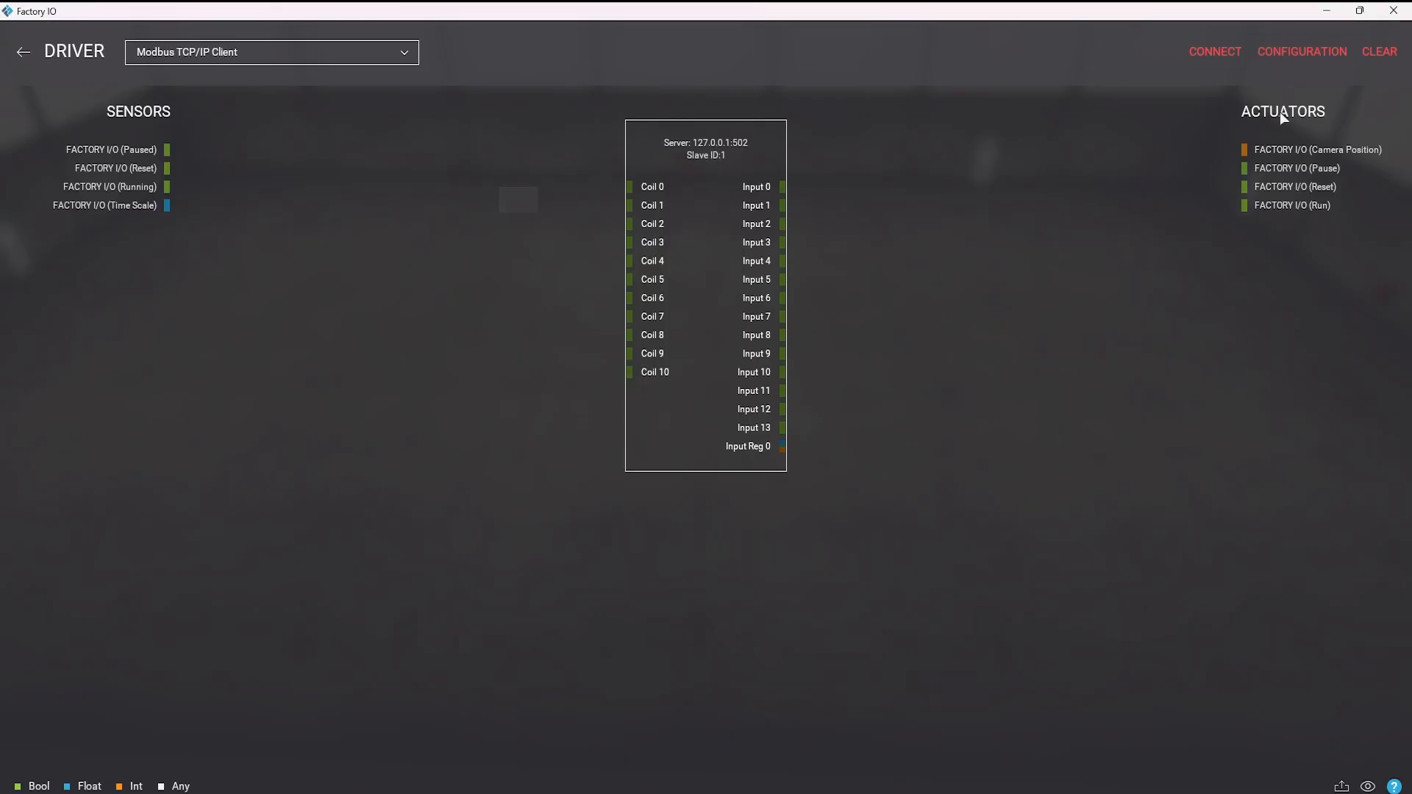
click(1324, 56)
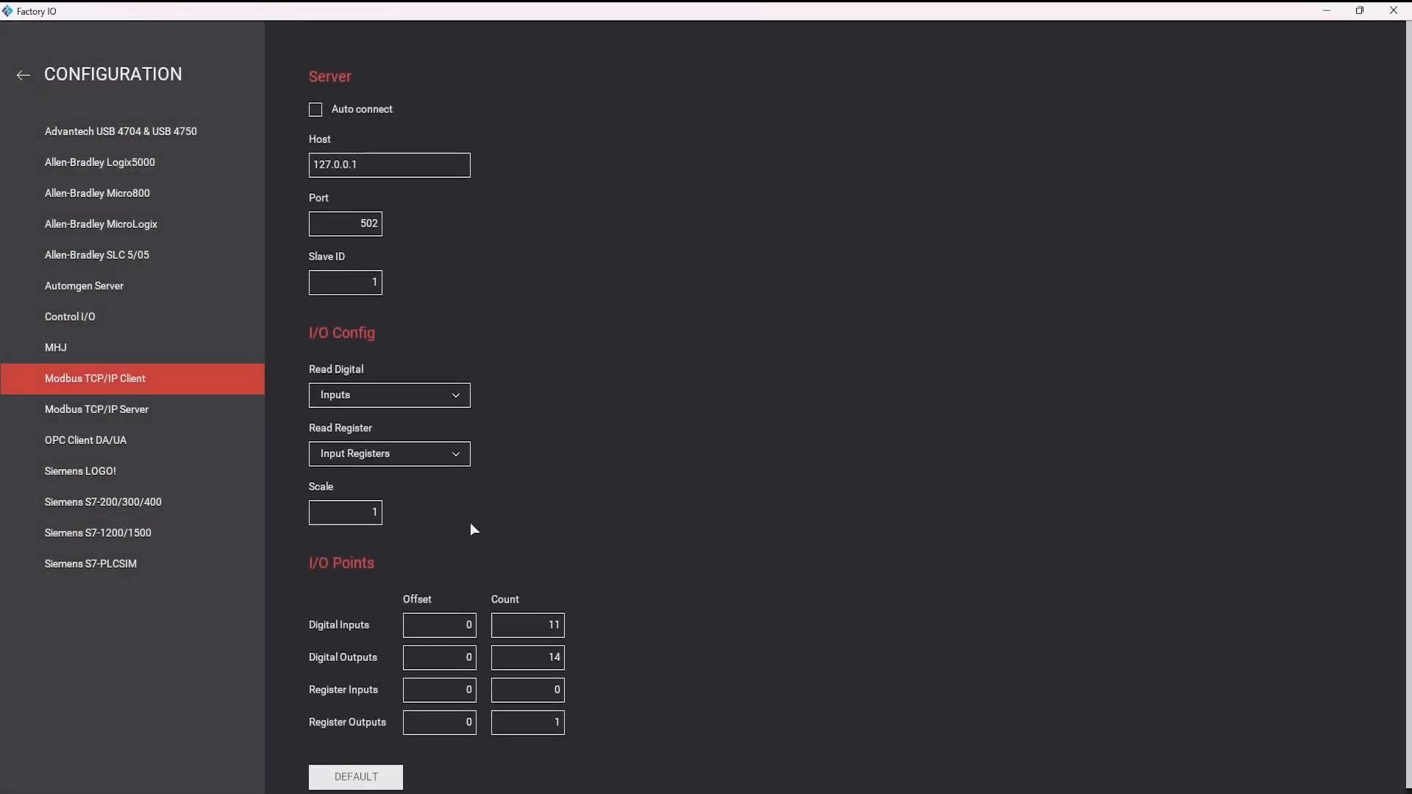
click(532, 604)
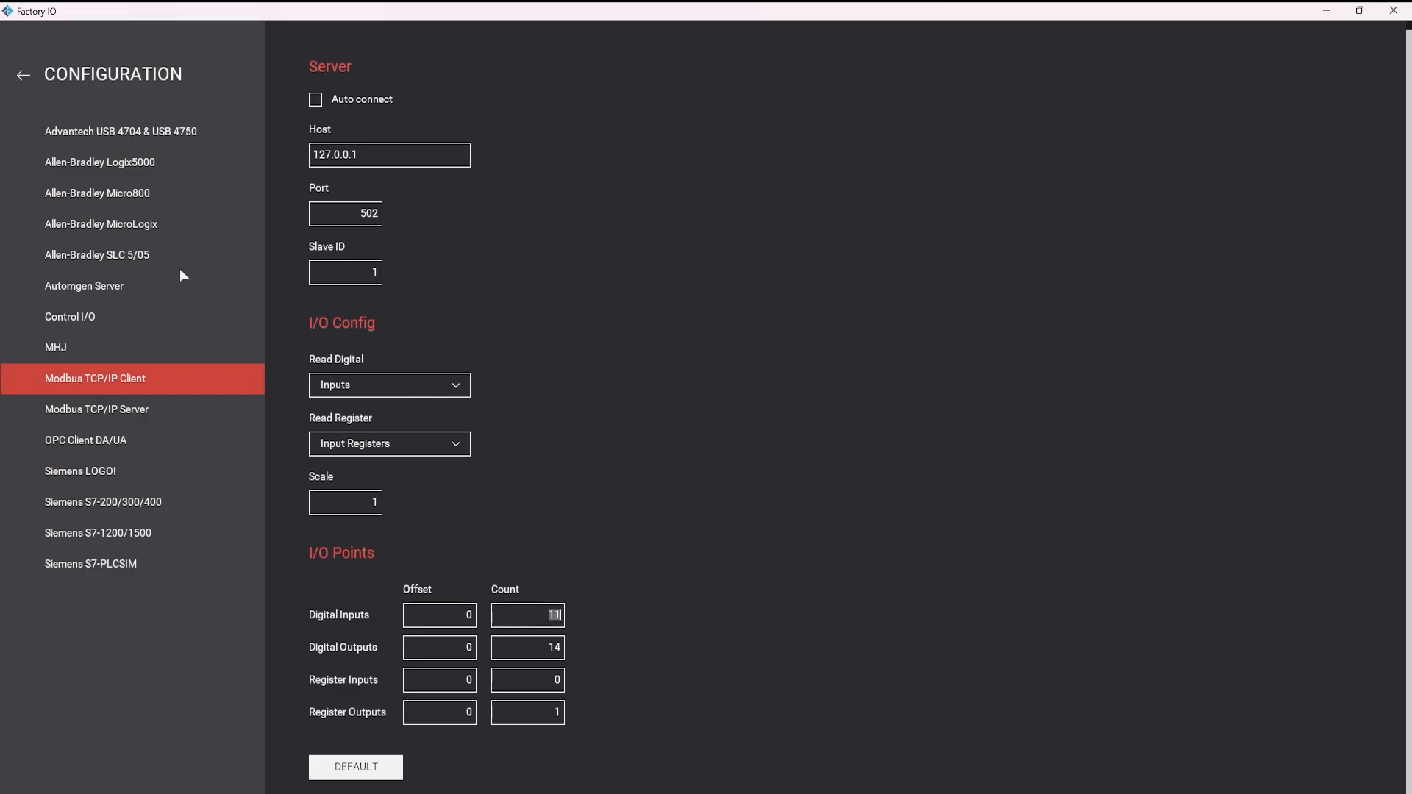
click(24, 70)
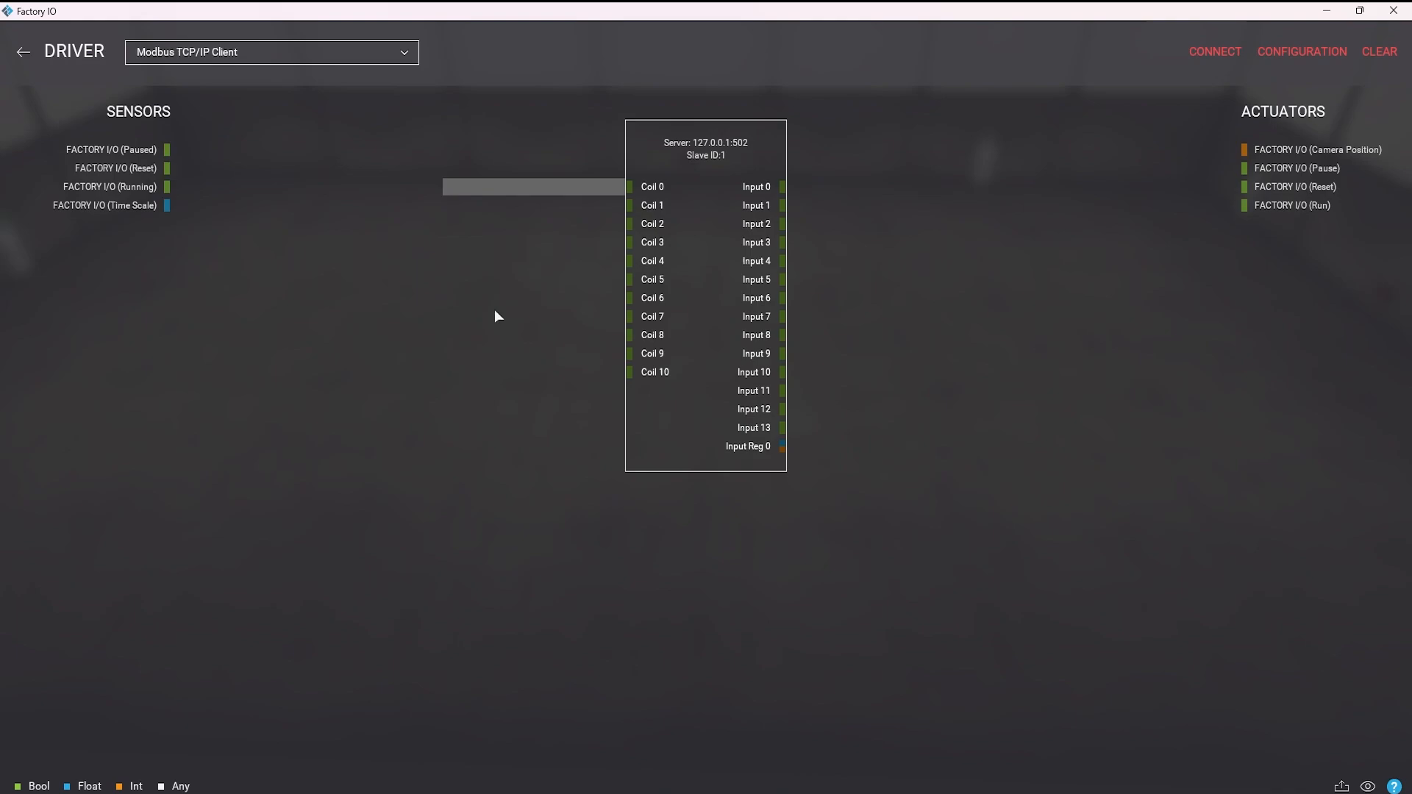
click(1285, 51)
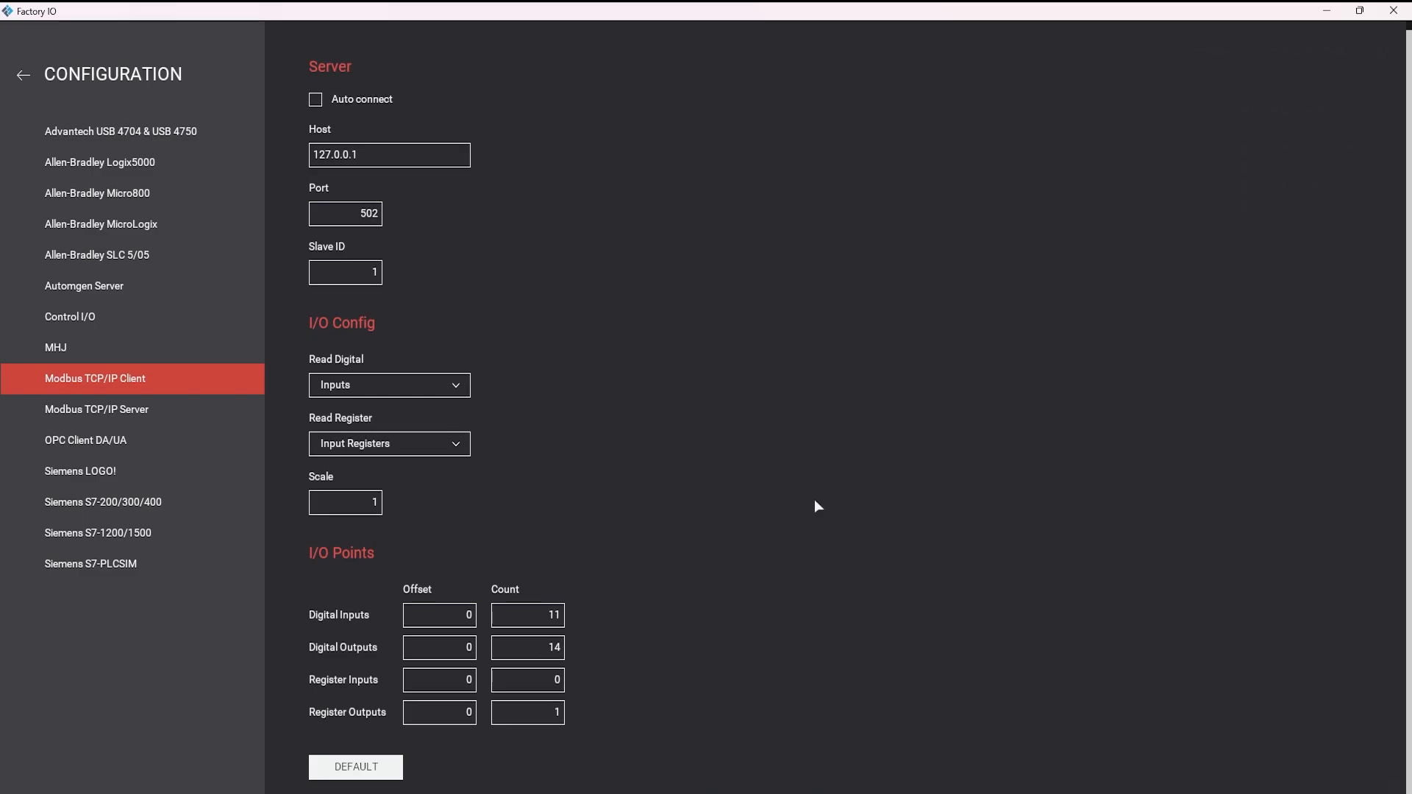
- Try a count of 256 for both the digital inputs and the digital outputs
double_click(551, 614)
text(256)
double_click(547, 613)
text(256)
double_click(553, 648)
text(256)
- Set the digital inputs count and the digital outputs count to 32
double_click(553, 614)
text(32)
double_click(549, 647)
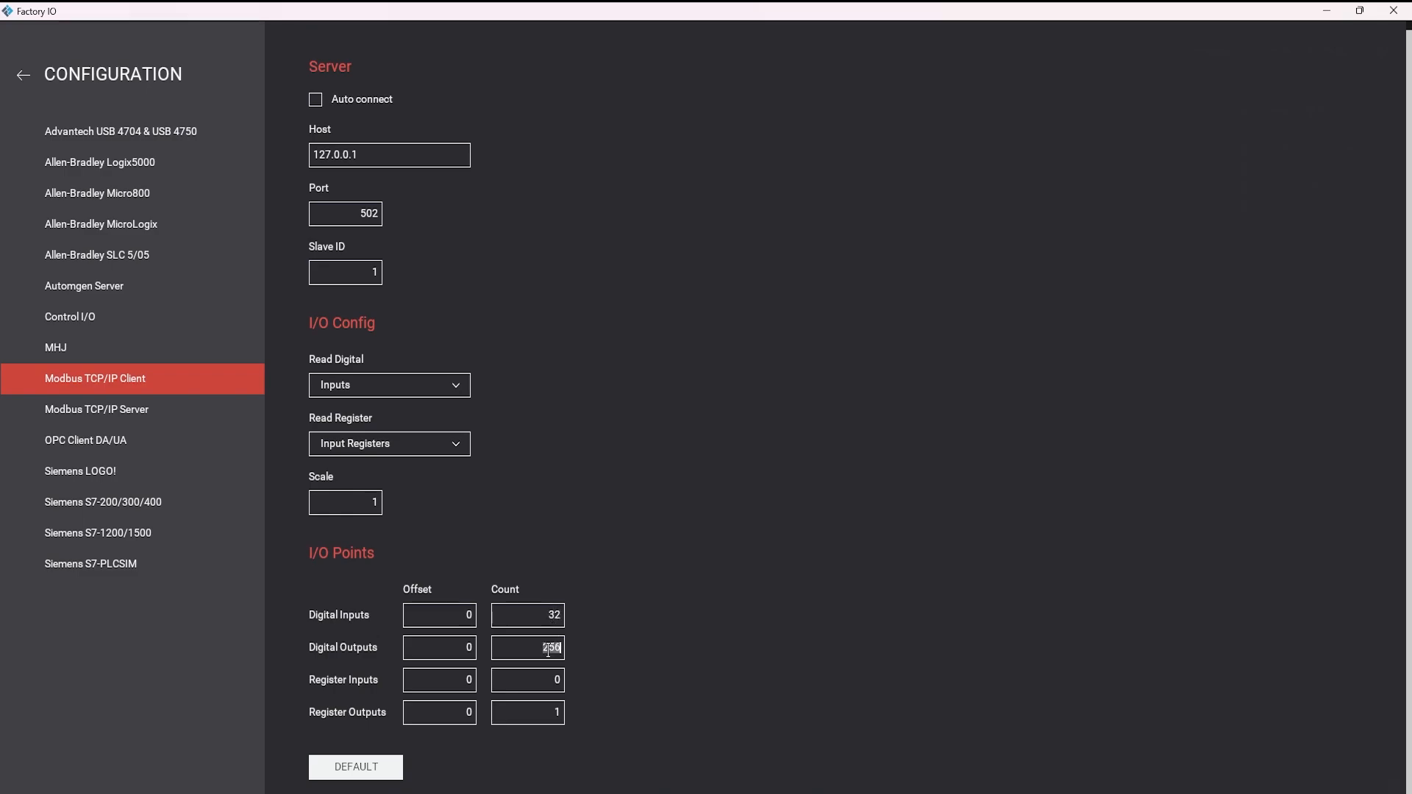
double_click(466, 647)
click(455, 615)
- Try a digital inputs count of 50 and return it to 32
double_click(552, 615)
text(50)
double_click(463, 653)
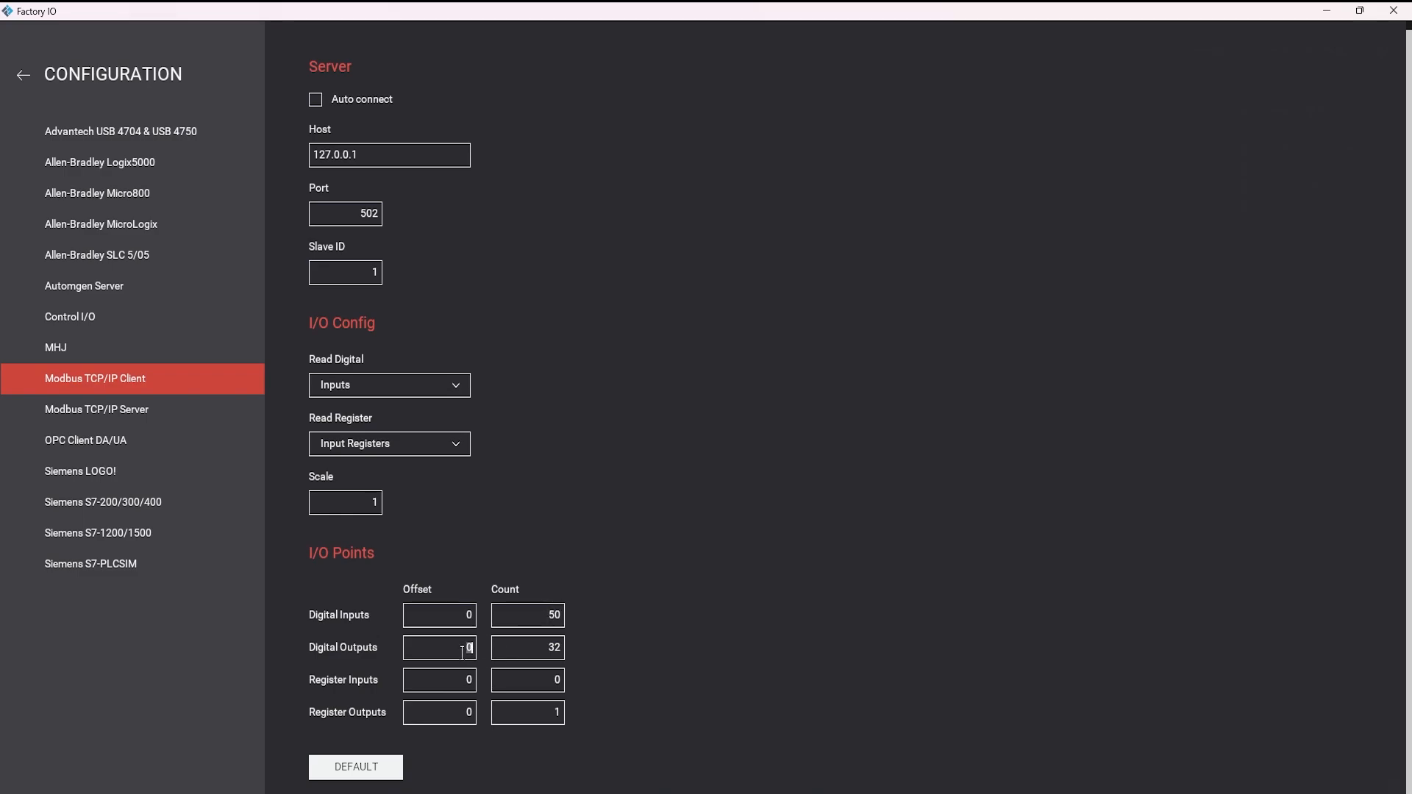
double_click(550, 615)
text(32)
- Set the digital outputs offset to 32, both register counts to 8, and the register outputs offset to 8
double_click(464, 647)
text(32)
double_click(557, 680)
text(8)
double_click(557, 712)
text(8)
double_click(469, 712)
text(8)
- Switch to EcoStruxure Machine Expert - Basic to view the memory bits list, and return to Factory I/O's driver configuration
key(alt+Tab)
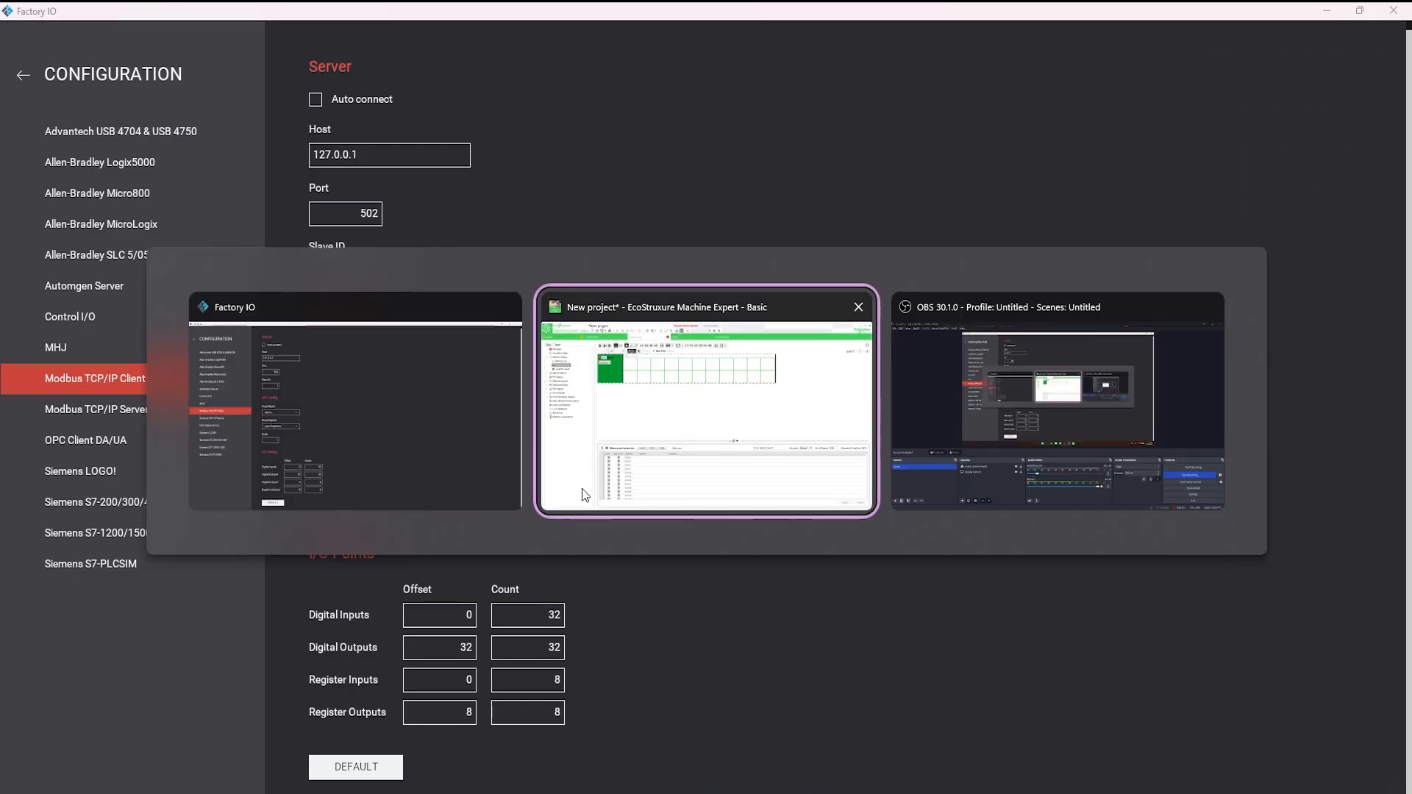
click(94, 164)
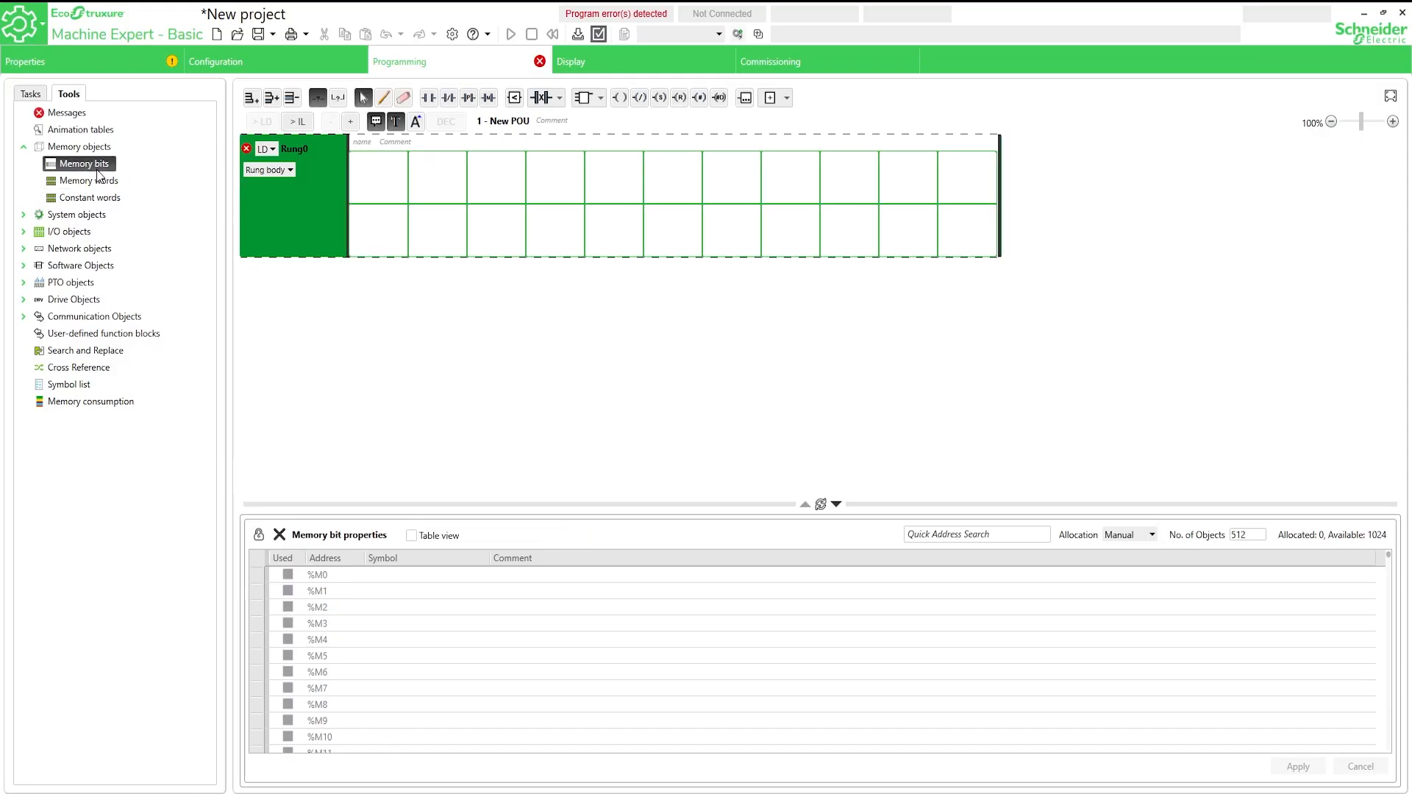
key(alt+Tab)
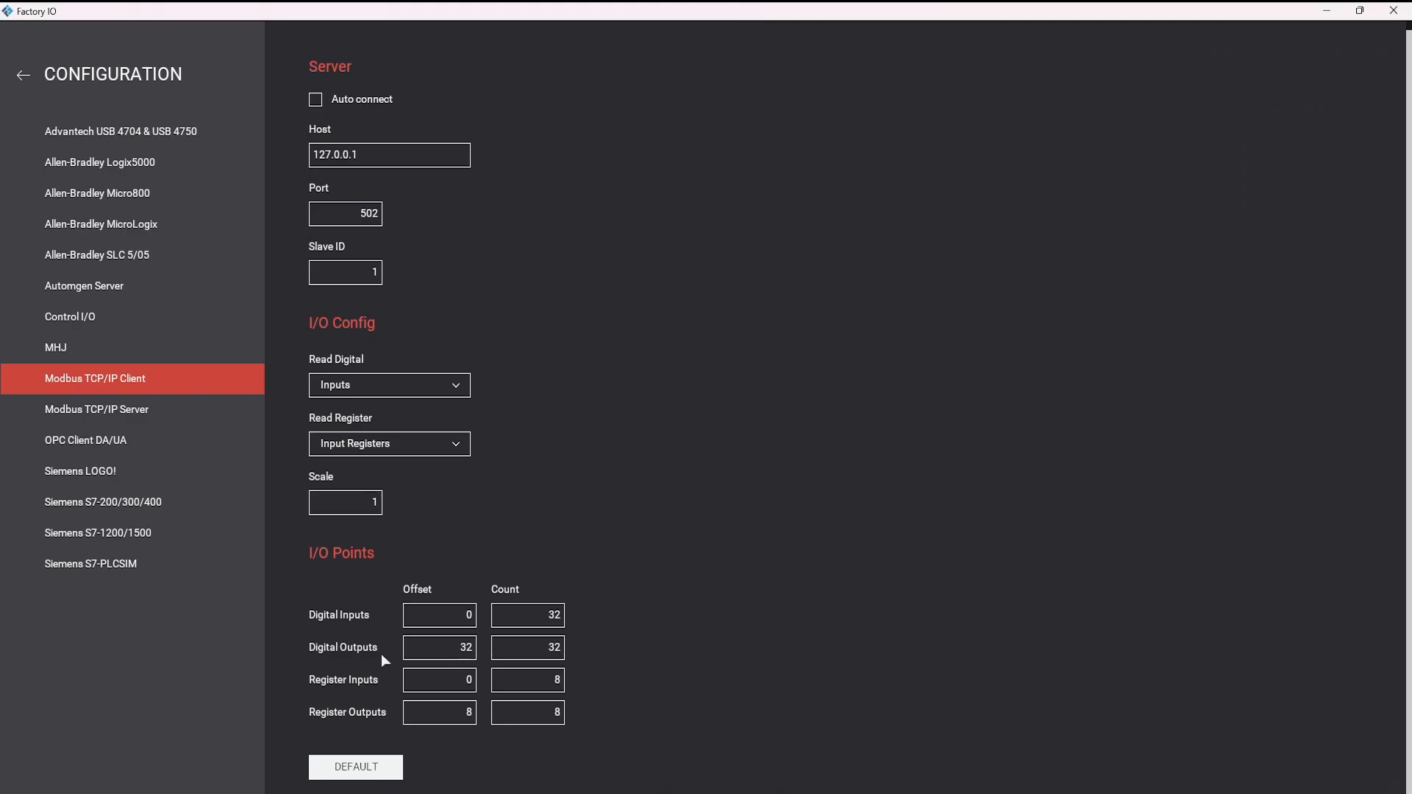
key(alt+Tab)
key(alt+Tab)
- Leave the configuration and examine the driver's full list of coils, inputs, holding registers and input registers
click(29, 74)
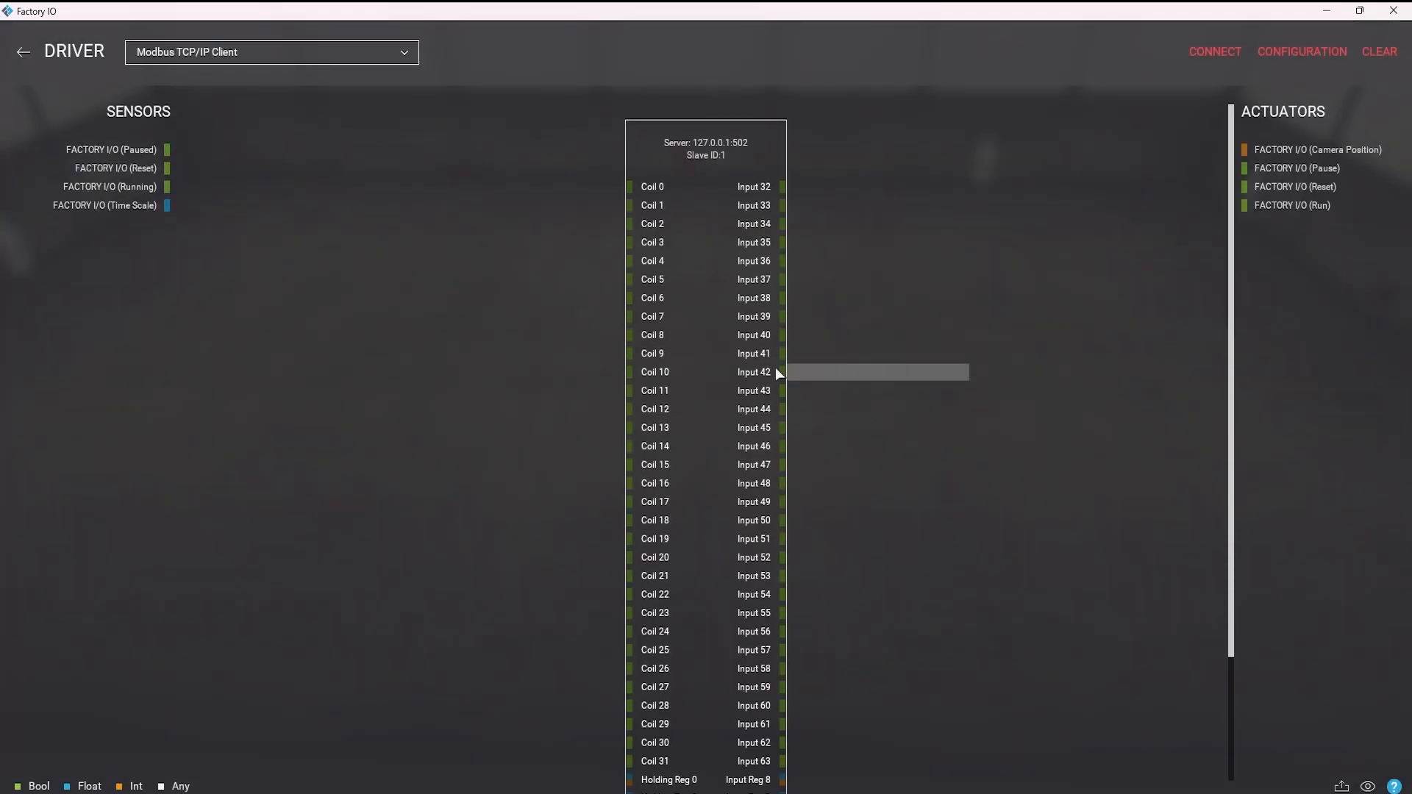
scroll(775, 368, down, 3)
scroll(810, 386, up, 3)
scroll(558, 180, down, 3)
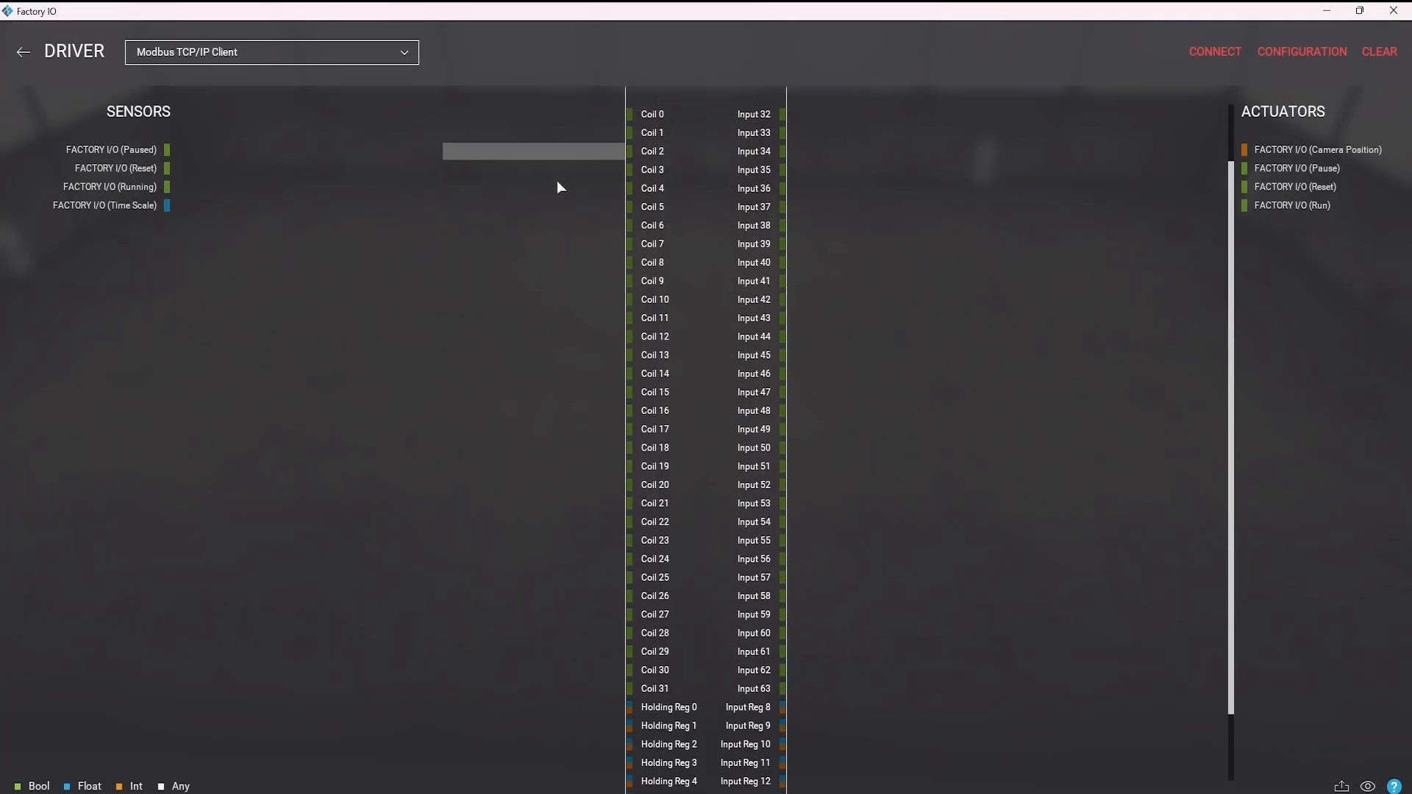
scroll(546, 603, up, 3)
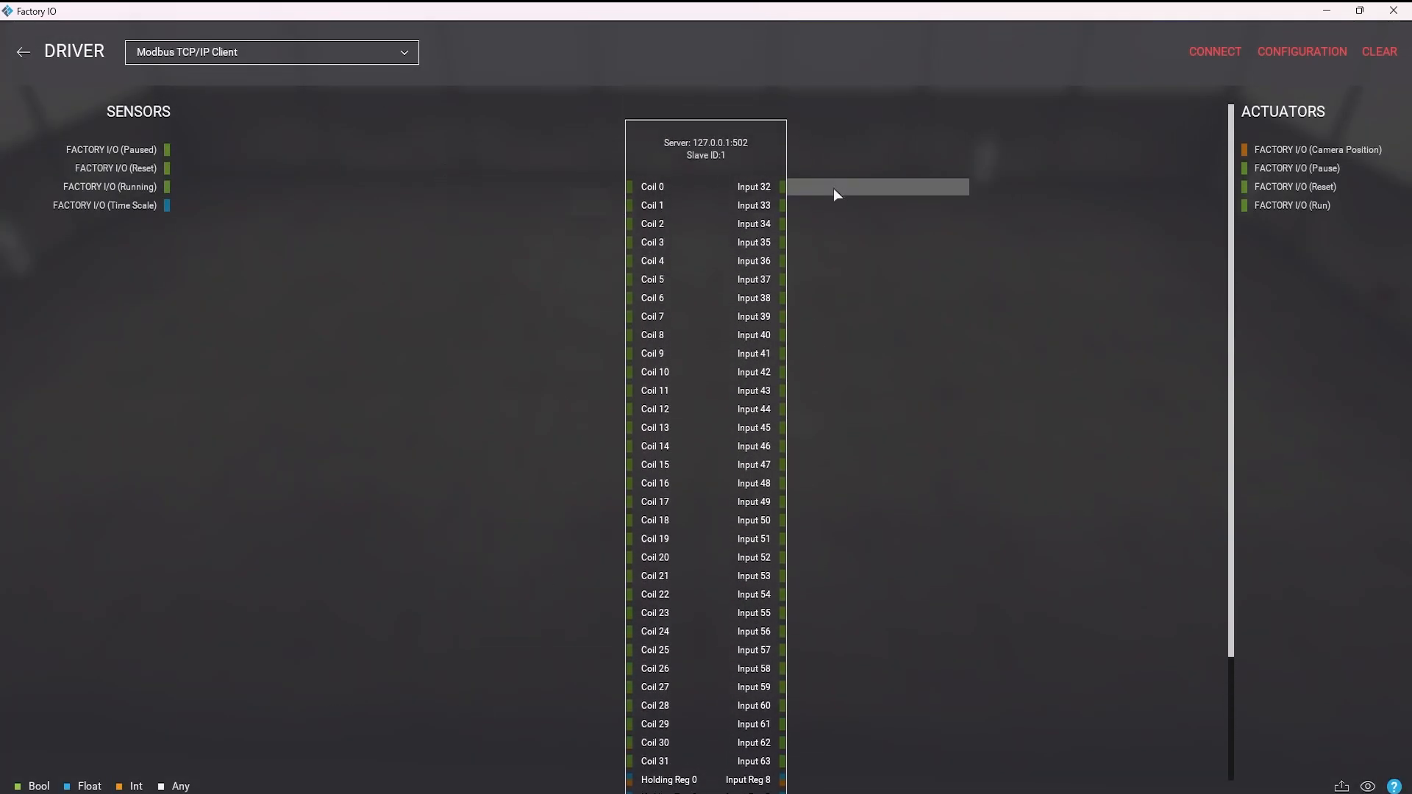
scroll(834, 188, down, 3)
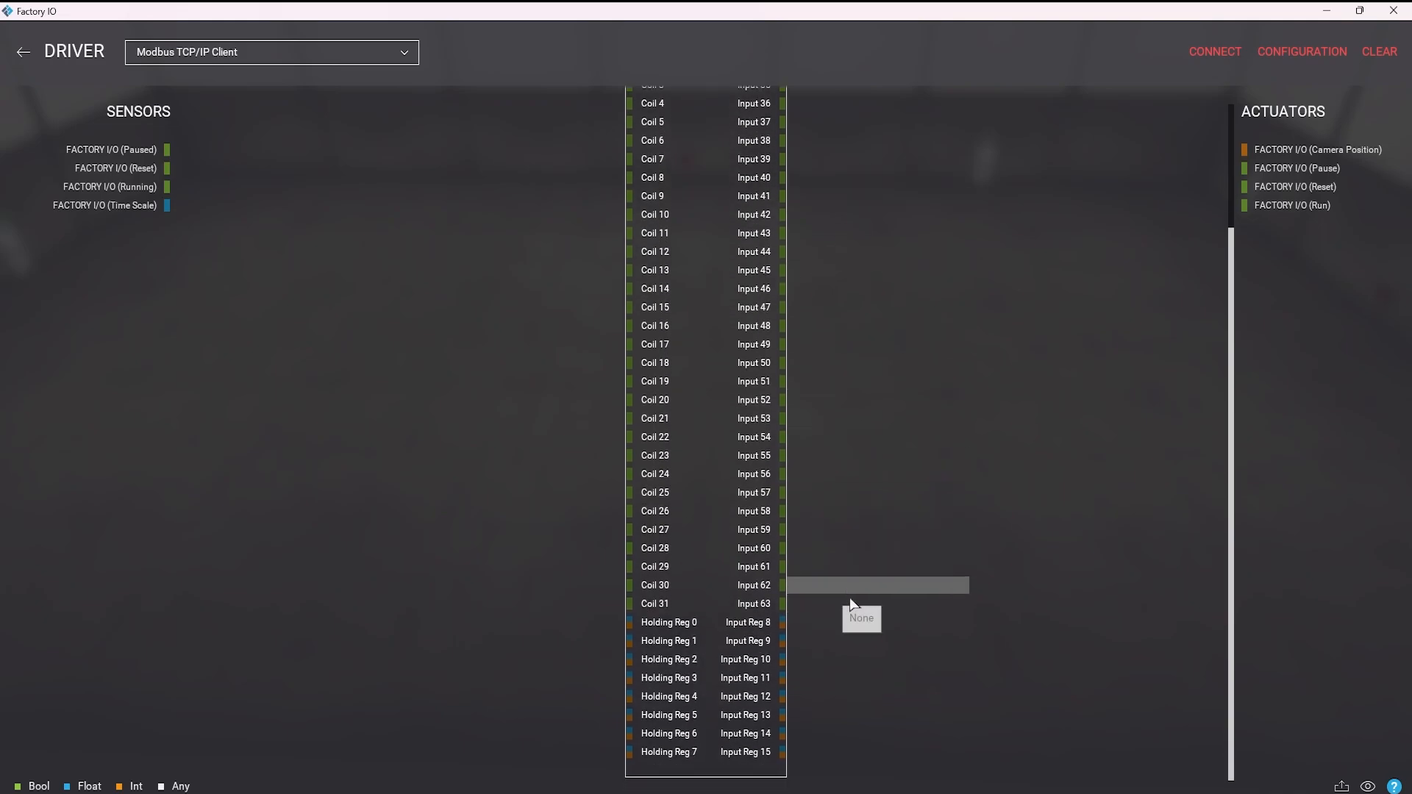
scroll(856, 588, up, 3)
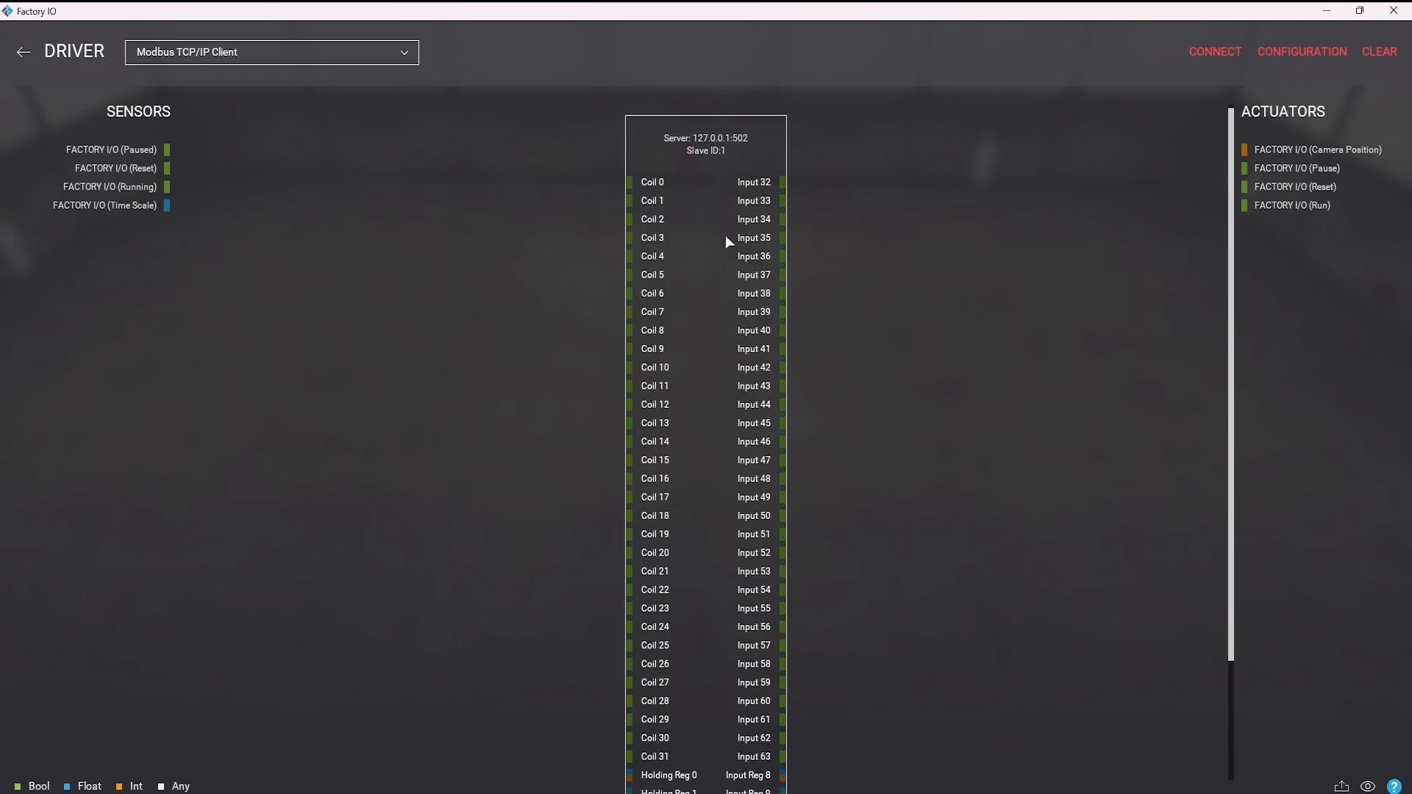
scroll(725, 235, down, 2)
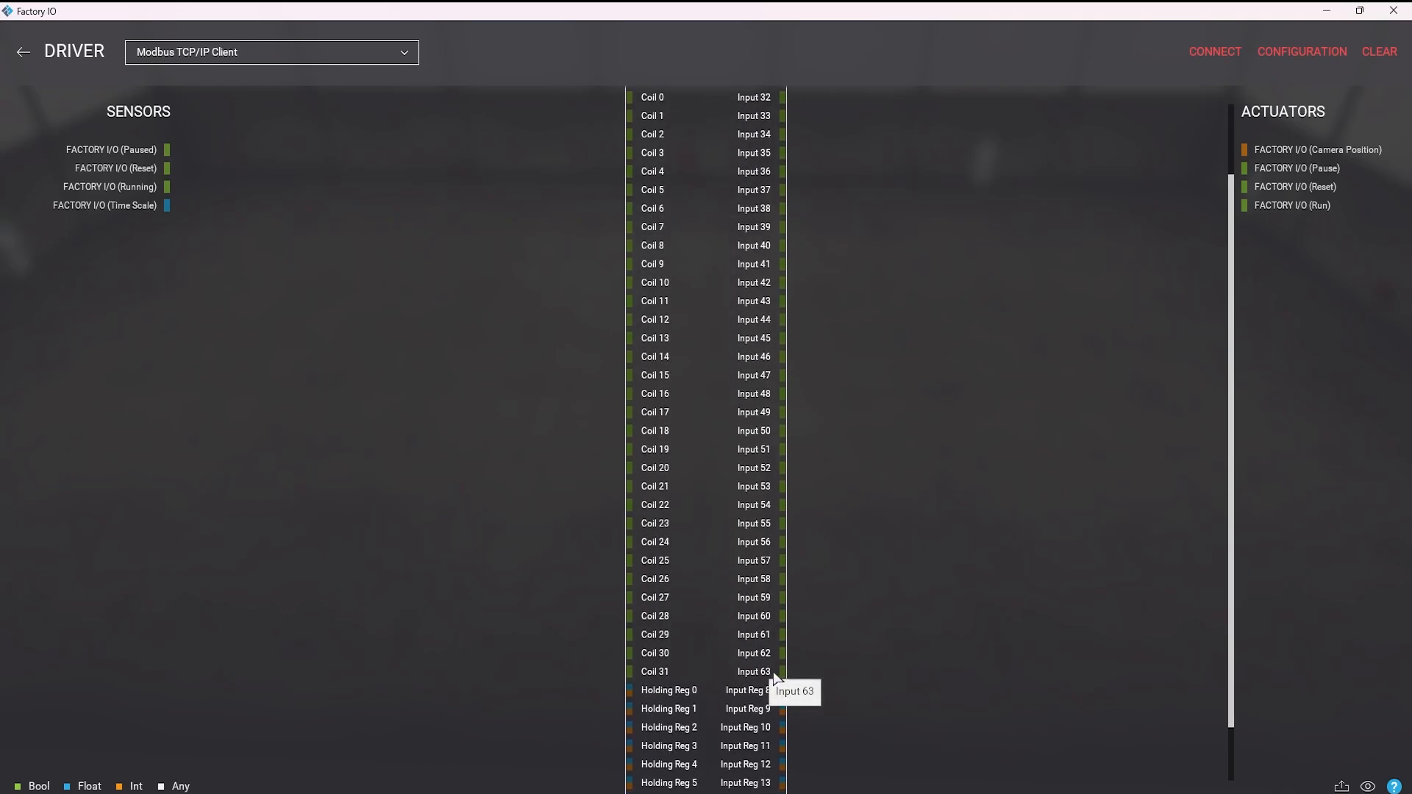
scroll(769, 665, up, 2)
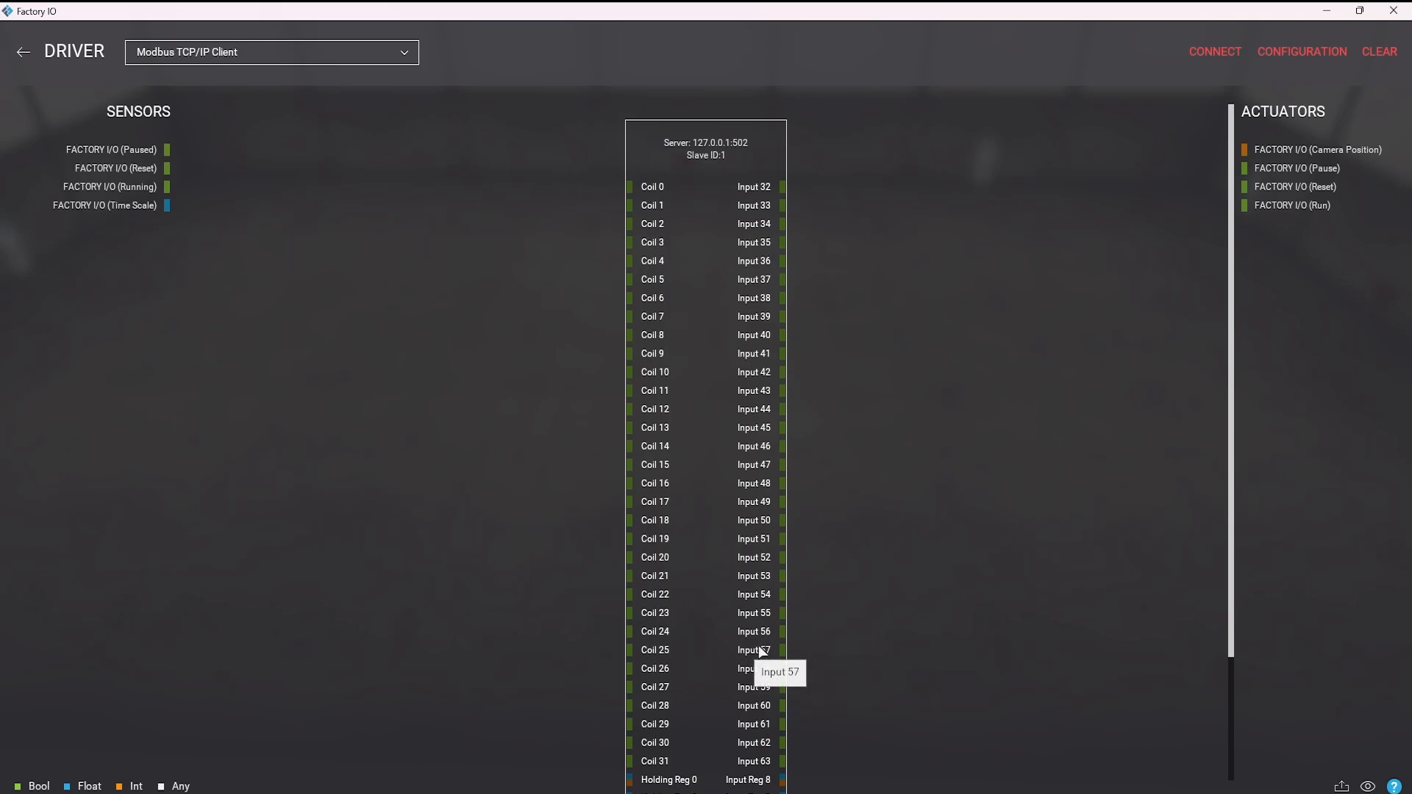
scroll(761, 651, down, 1)
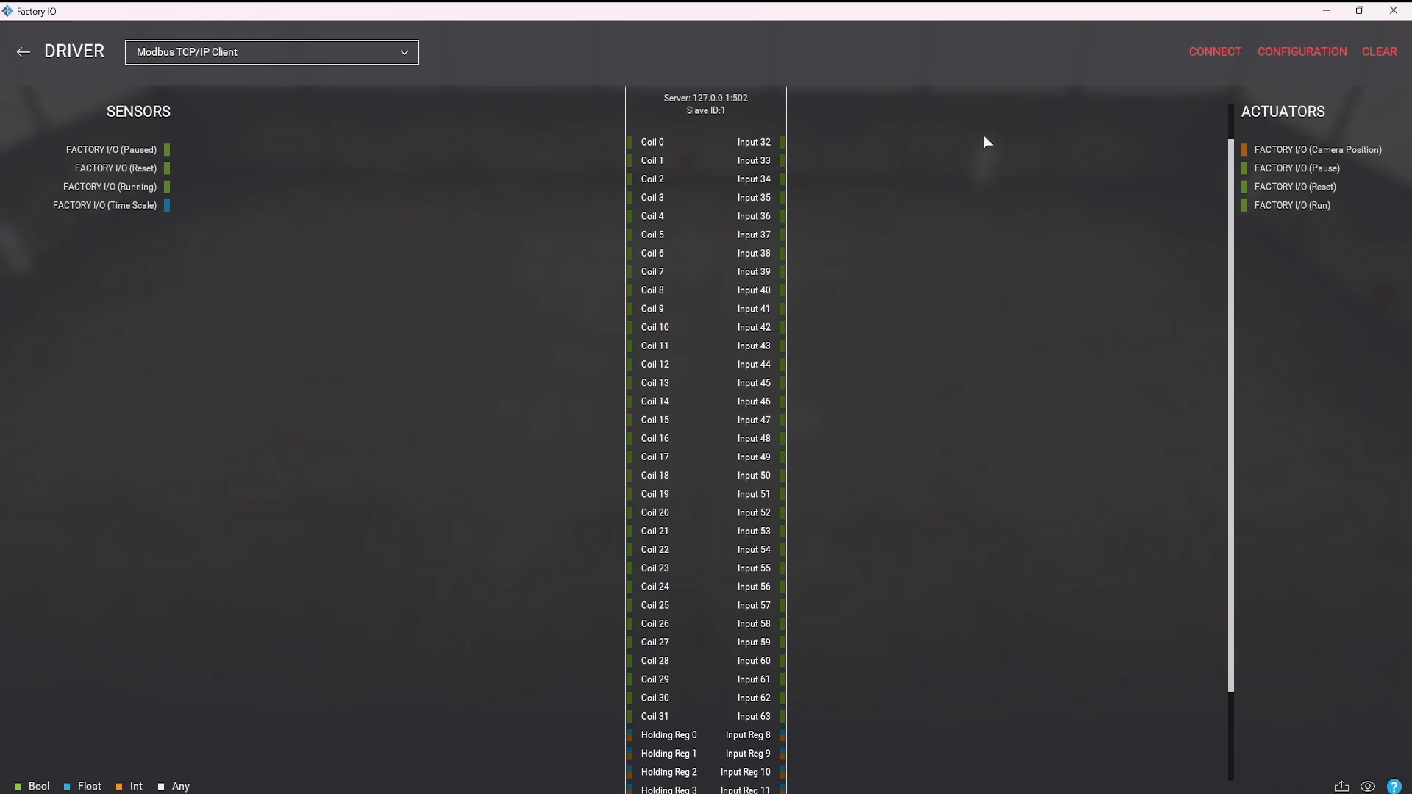
- Map the FACTORY I/O (Running) sensor to Coil 0 and switch to EcoStruxure Machine Expert - Basic
key(alt+Tab)
key(Escape)
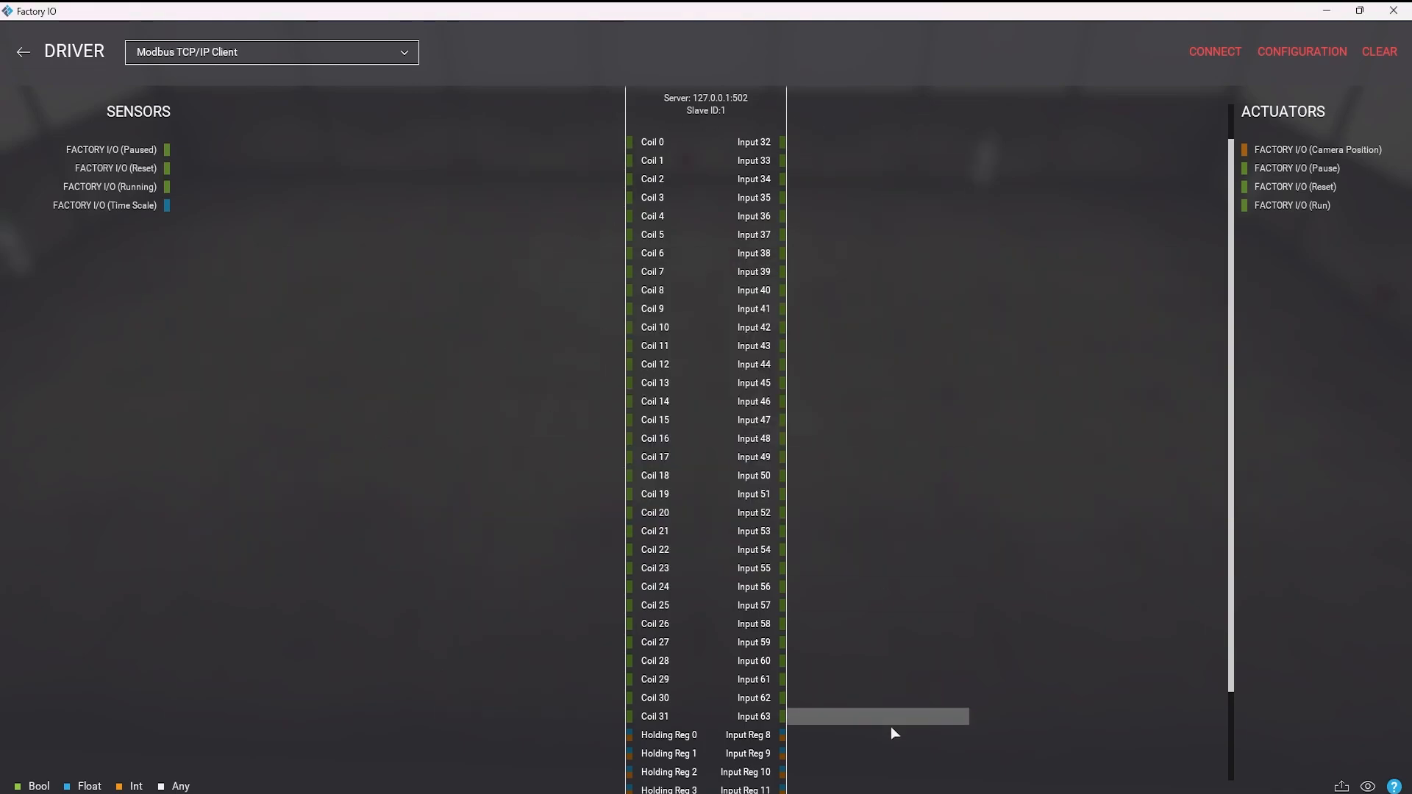
scroll(890, 726, down, 3)
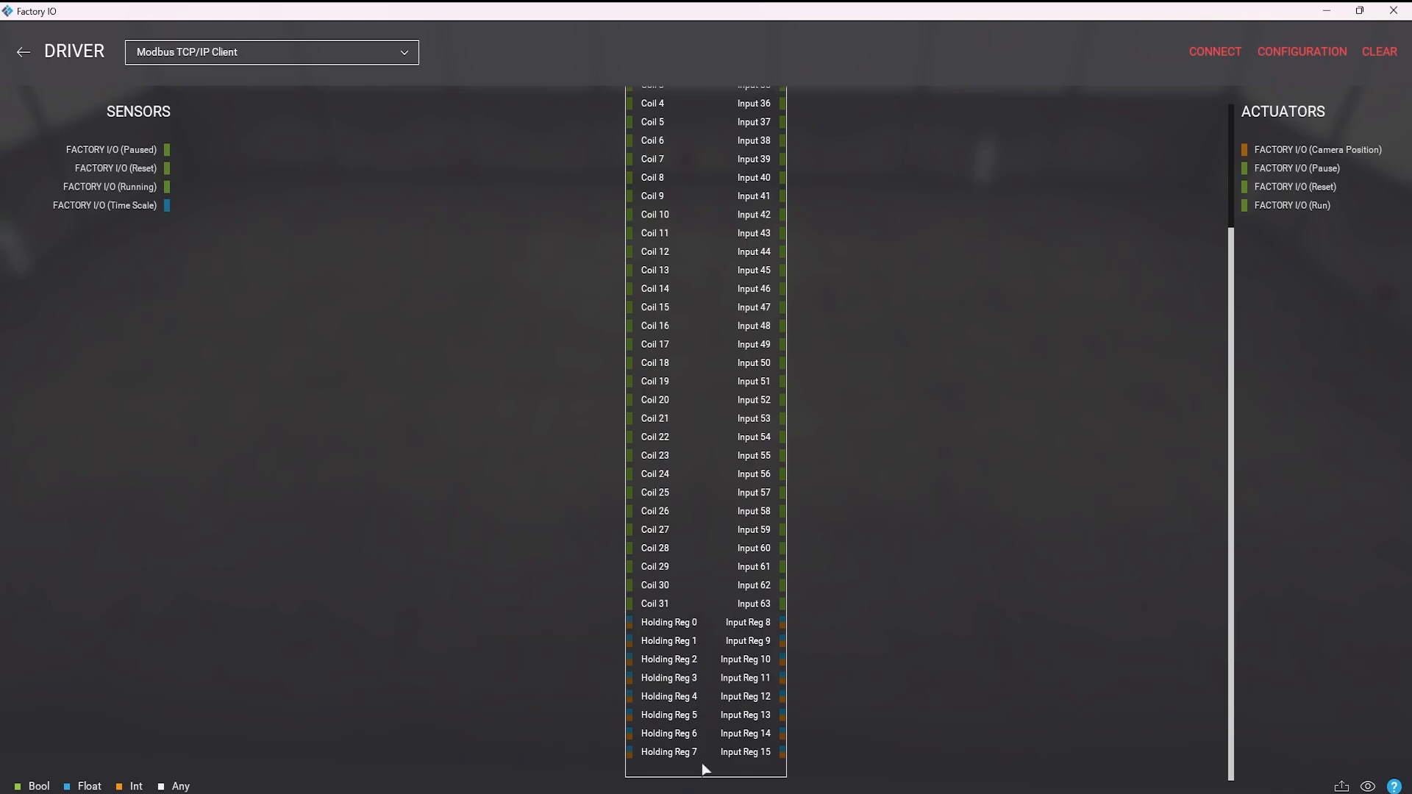
scroll(616, 717, up, 4)
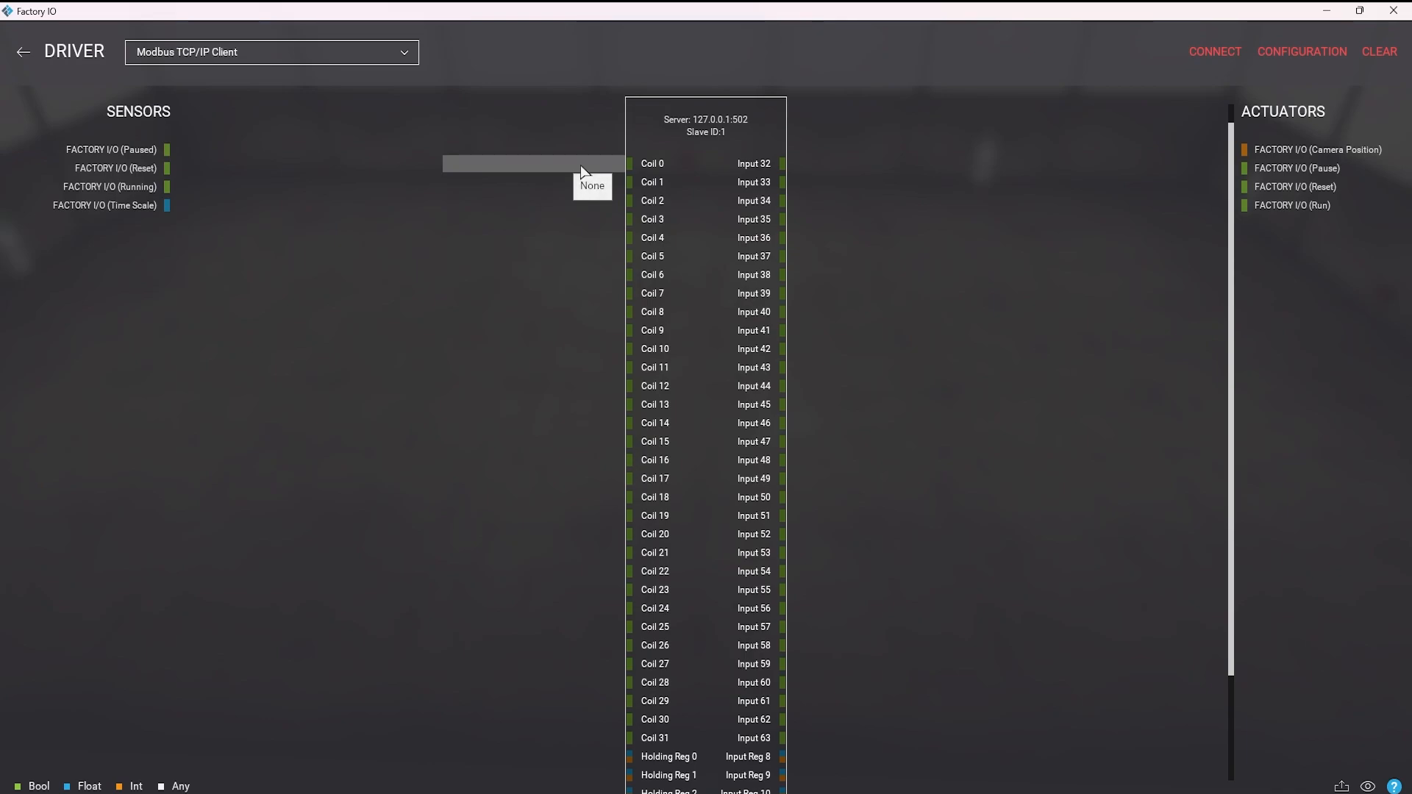
drag(144, 186, 588, 165)
key(alt+Tab)
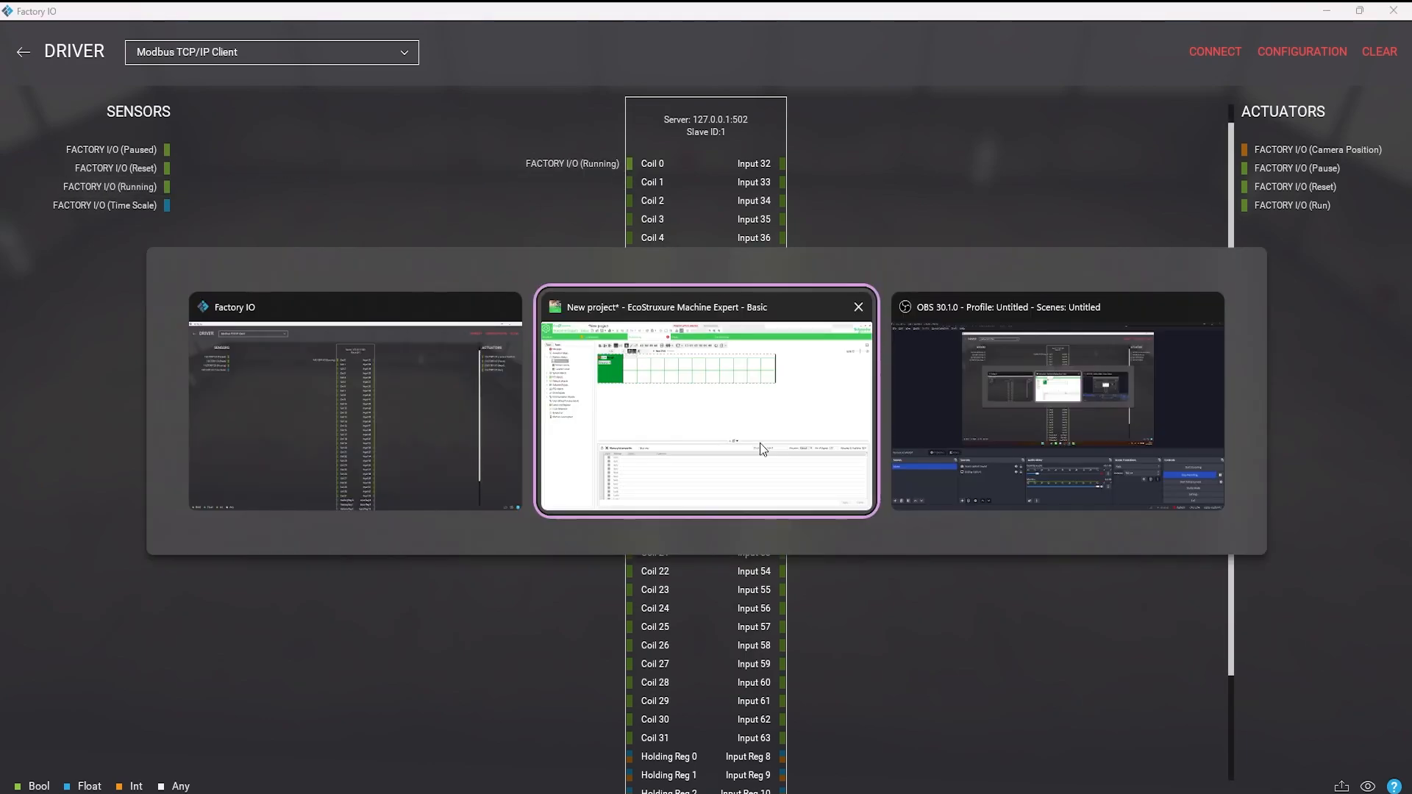
- Switch to EcoStruxure Machine Expert - Basic, add a second rung and place a normally open contact addressed %M0 at Rung0's start
key(alt+Tab)
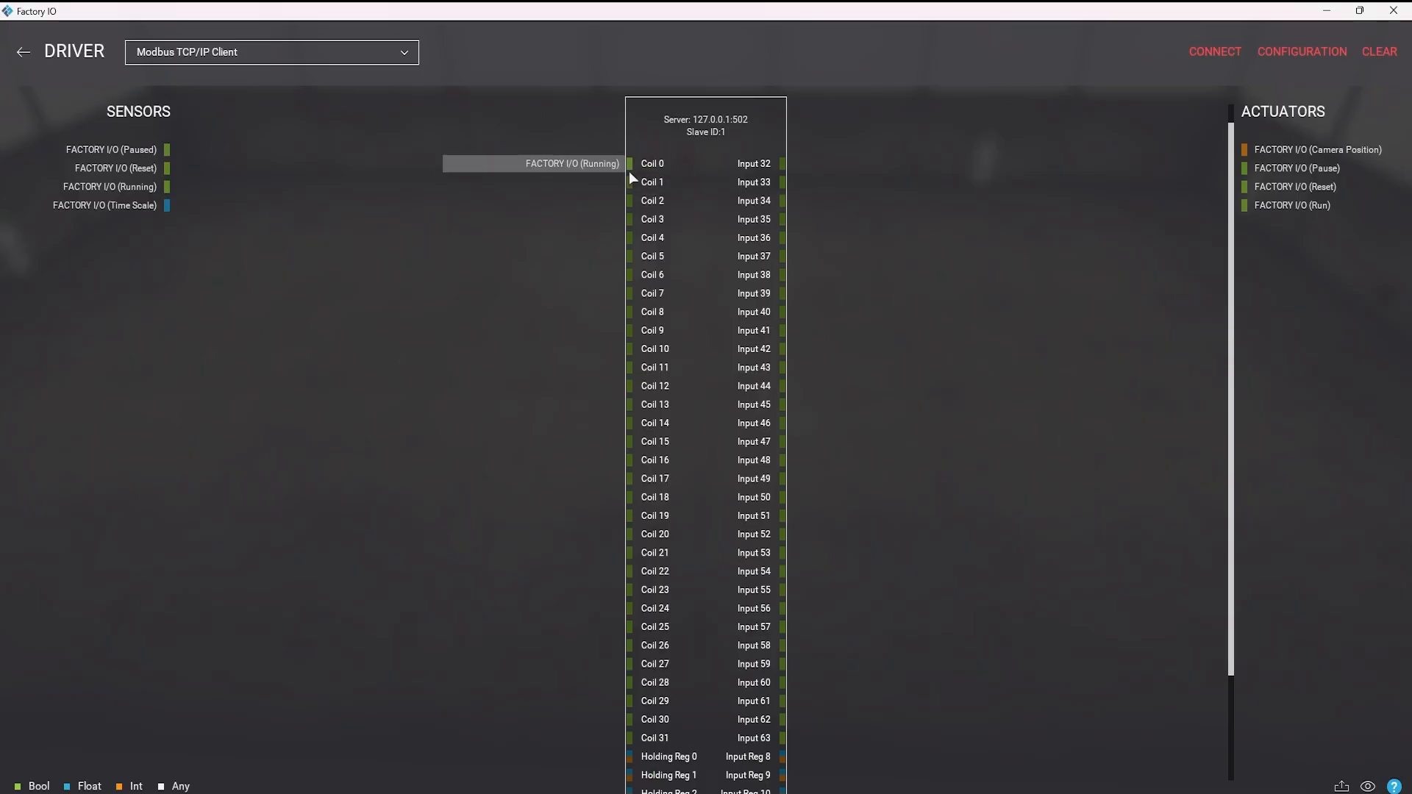
key(alt+Tab)
click(252, 98)
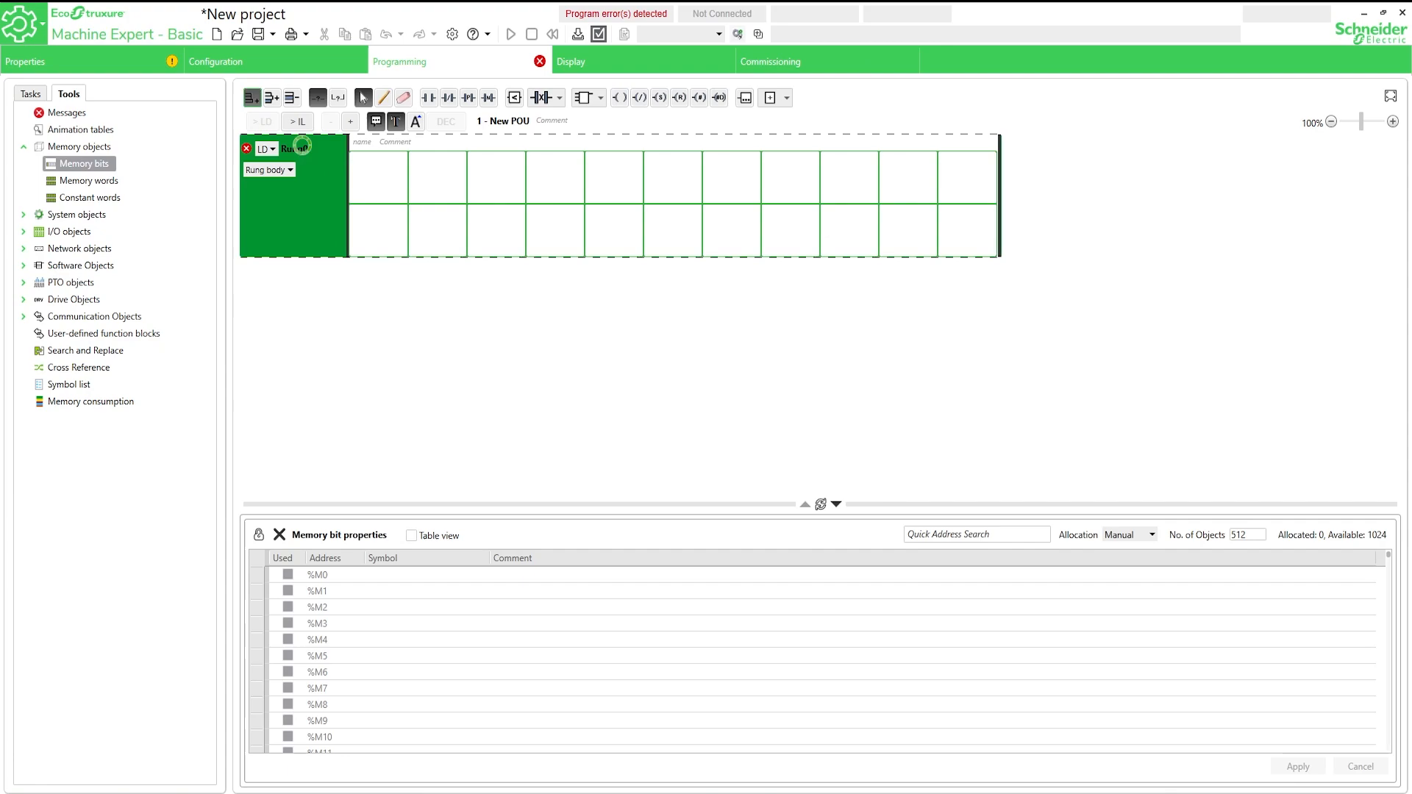
click(371, 179)
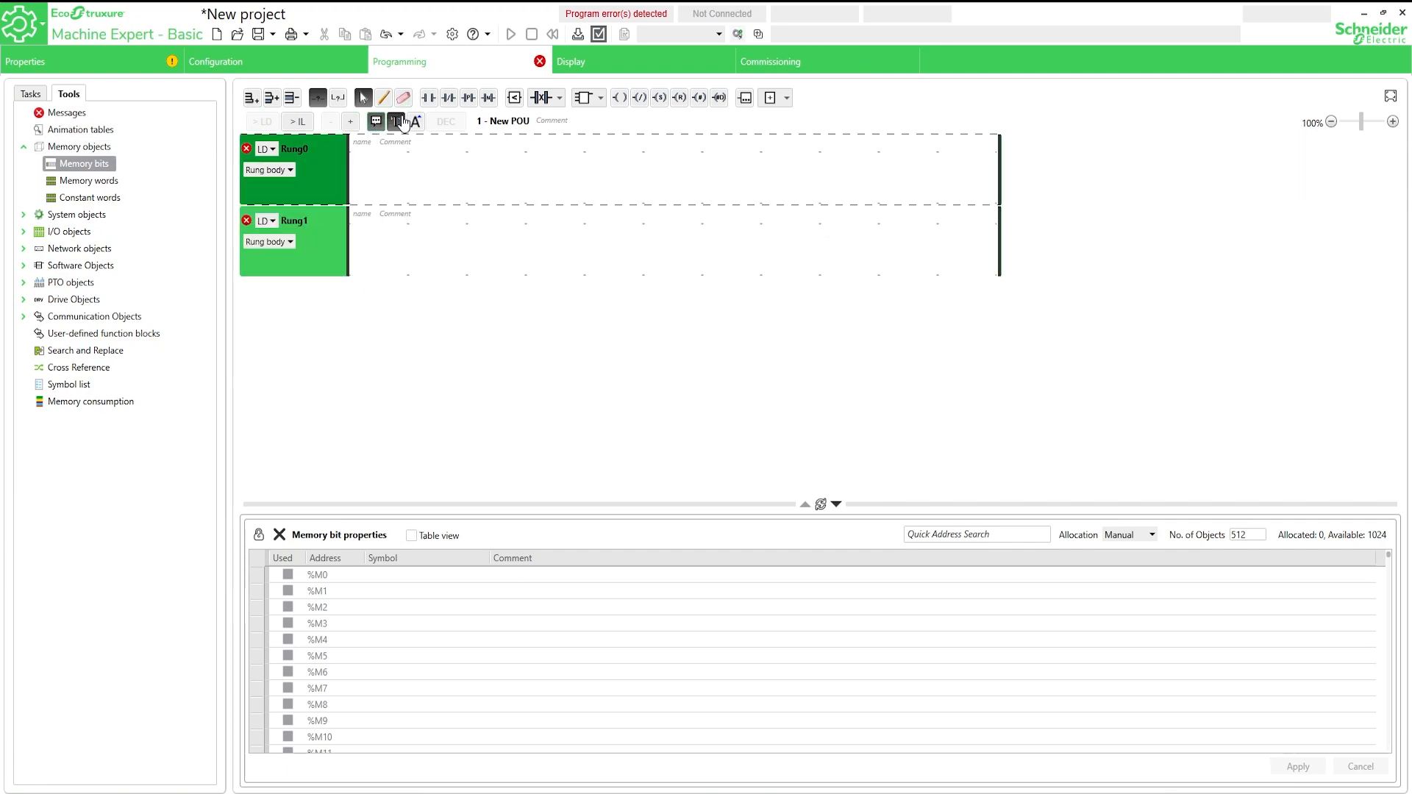
click(428, 98)
click(372, 178)
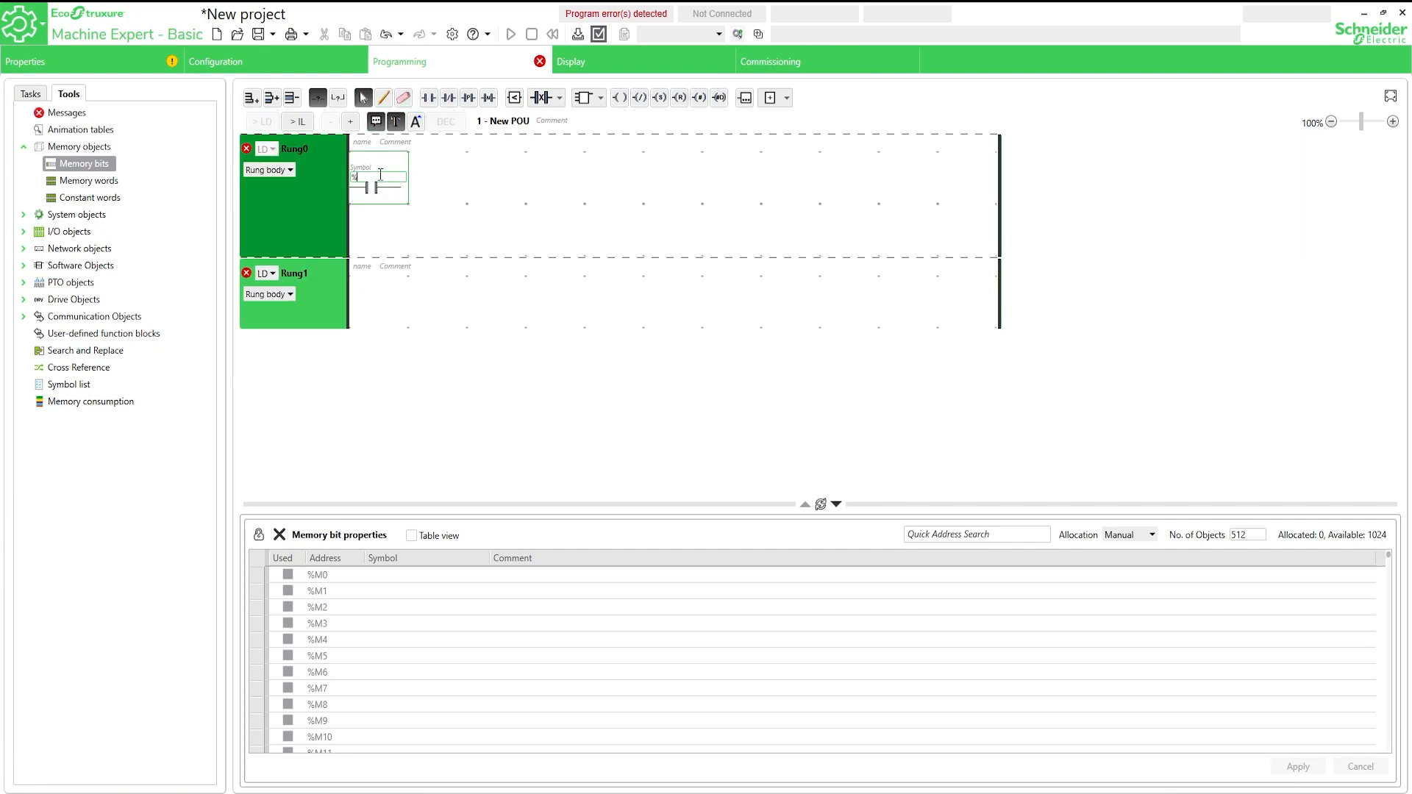
text(M0)
key(Return)
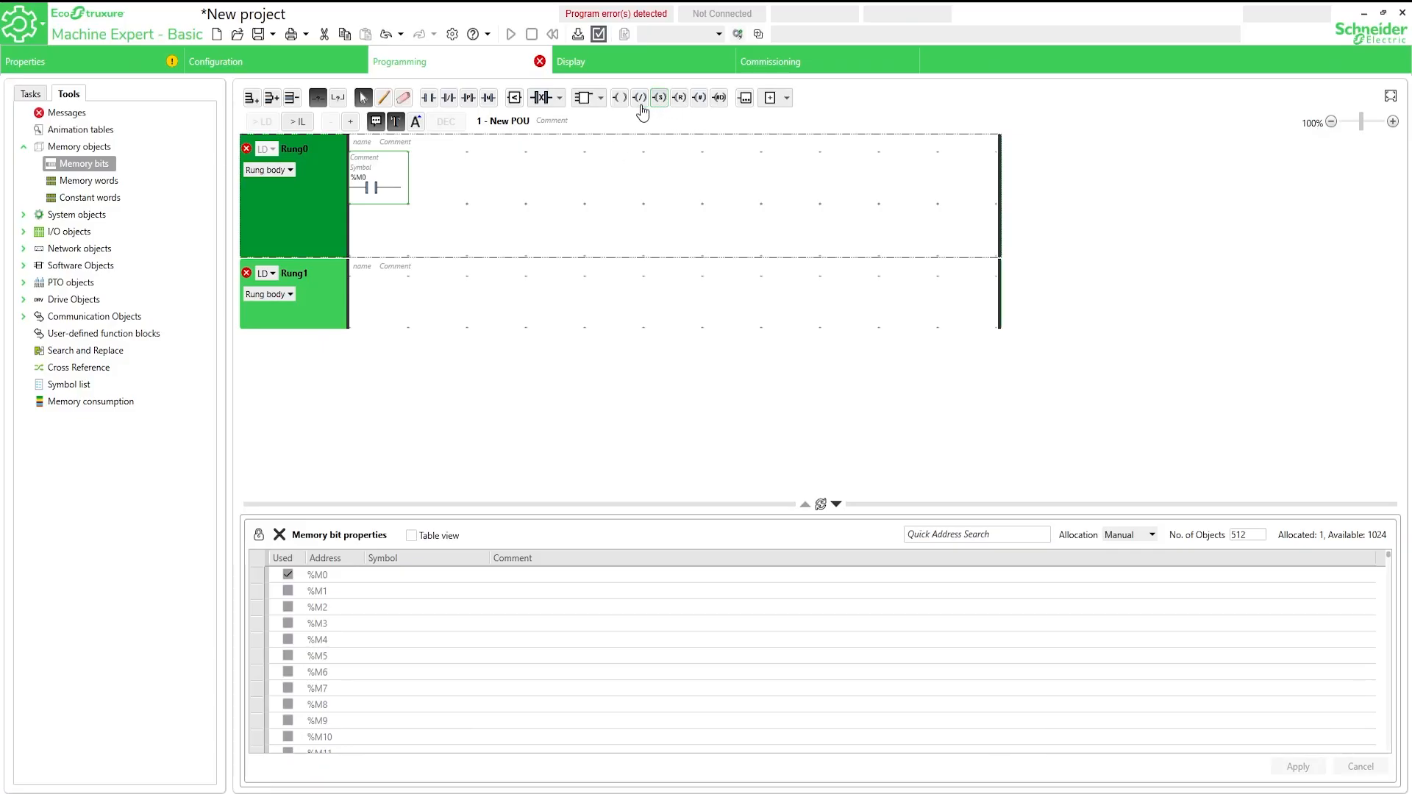
- Place a coil addressed %M32 at the end of Rung0, continuing past the Untrusted DLL dialog
click(619, 97)
click(952, 220)
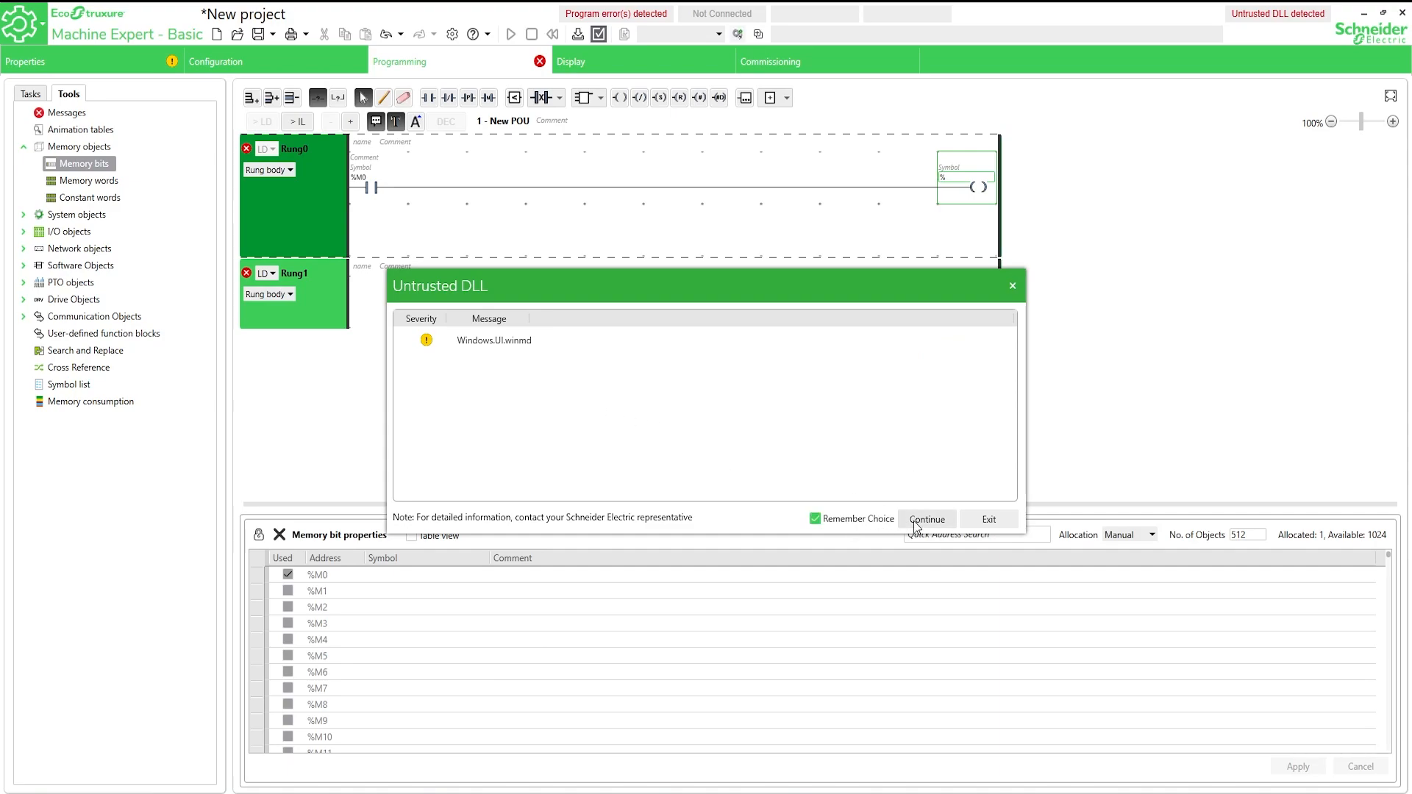
click(915, 524)
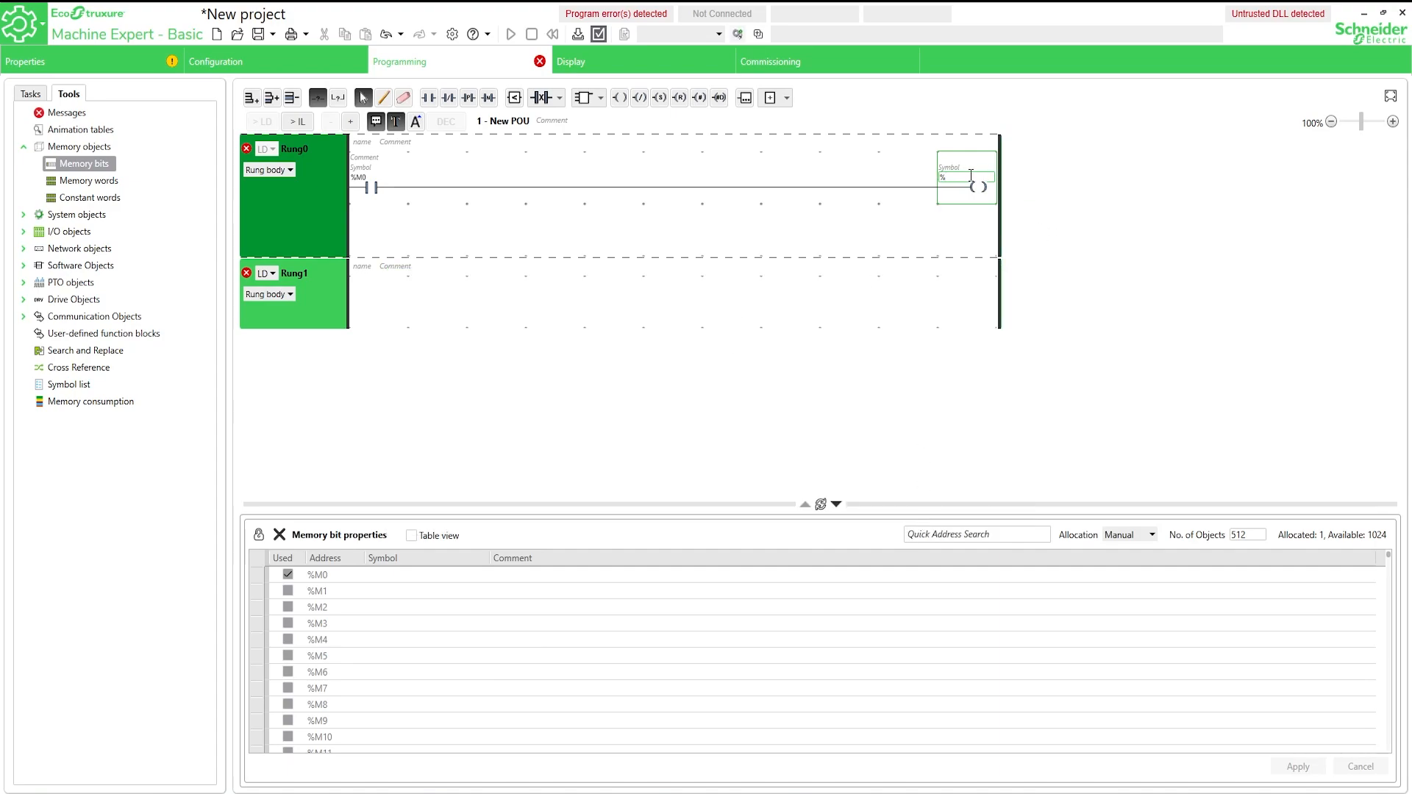
text(M32)
key(Return)
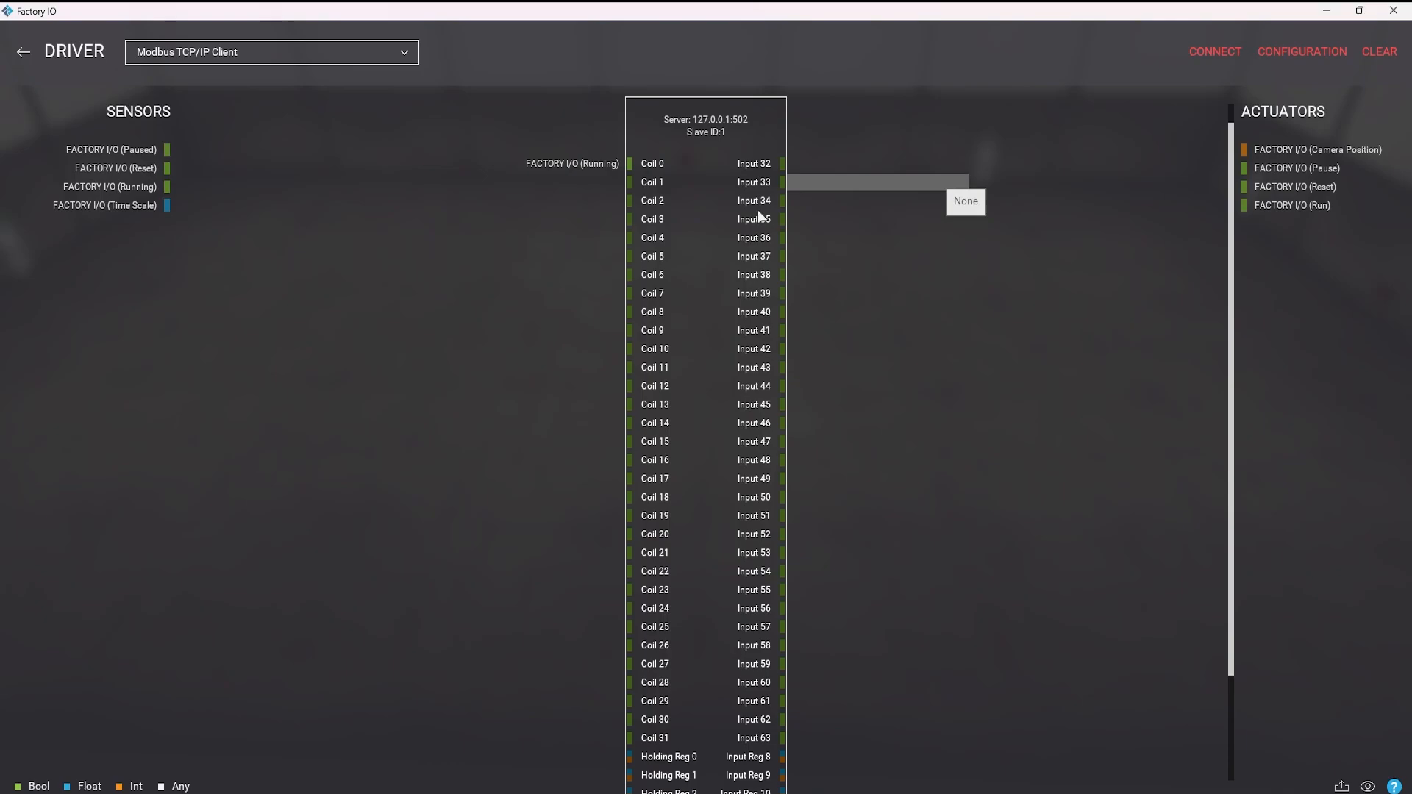
- Examine the Factory I/O driver's coil and input points and I/O offsets alongside the memory bits list in EcoStruxure Machine Expert - Basic
scroll(685, 394, down, 1)
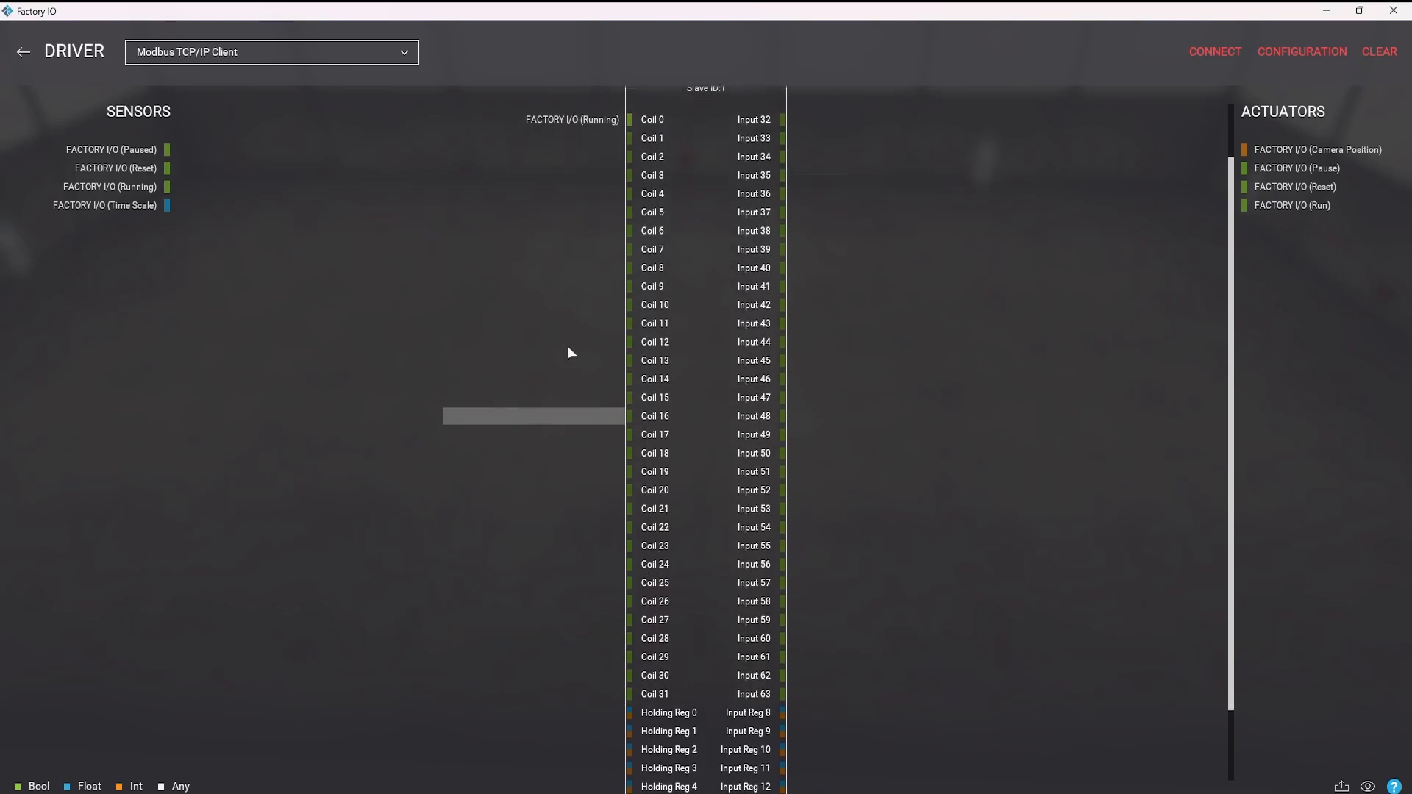
scroll(562, 176, up, 1)
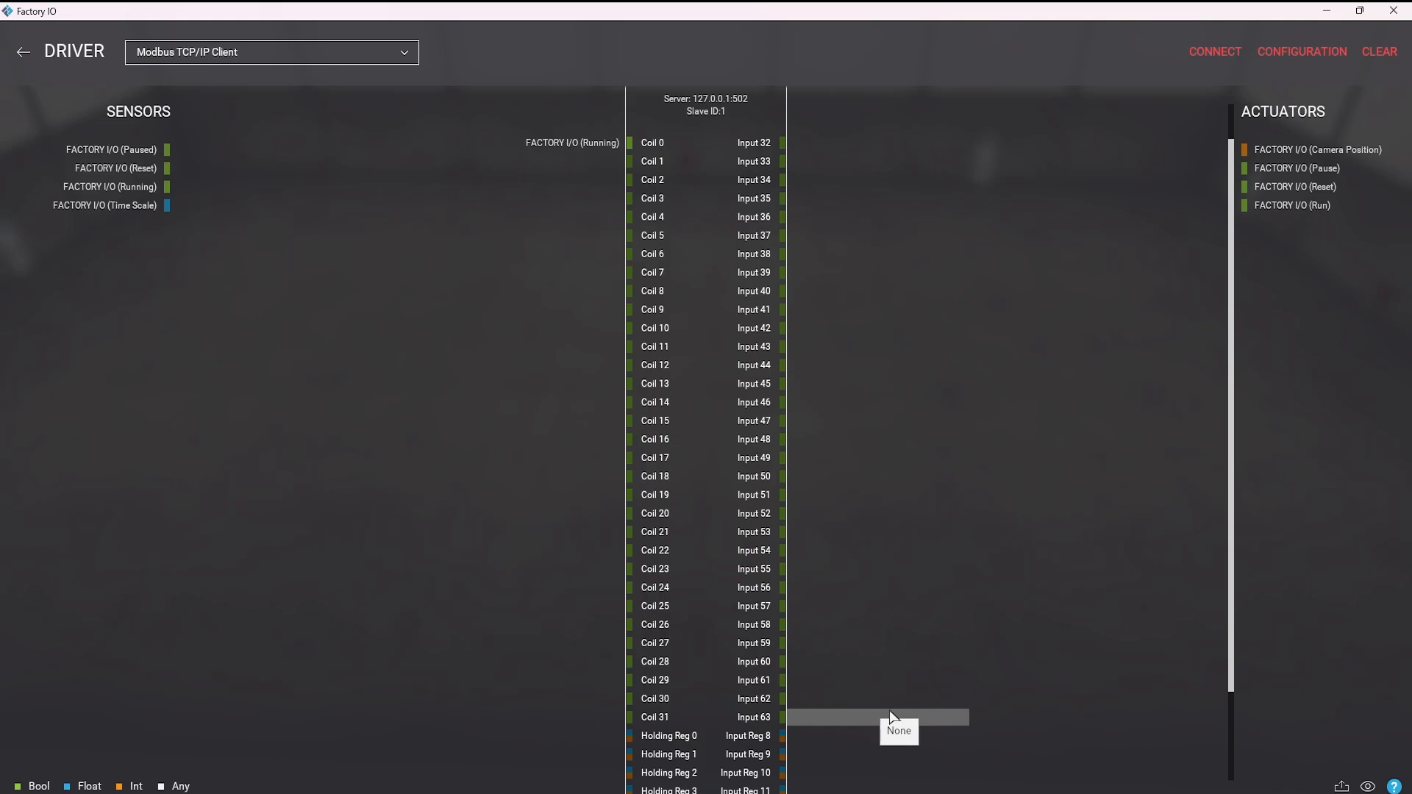
key(alt+Tab)
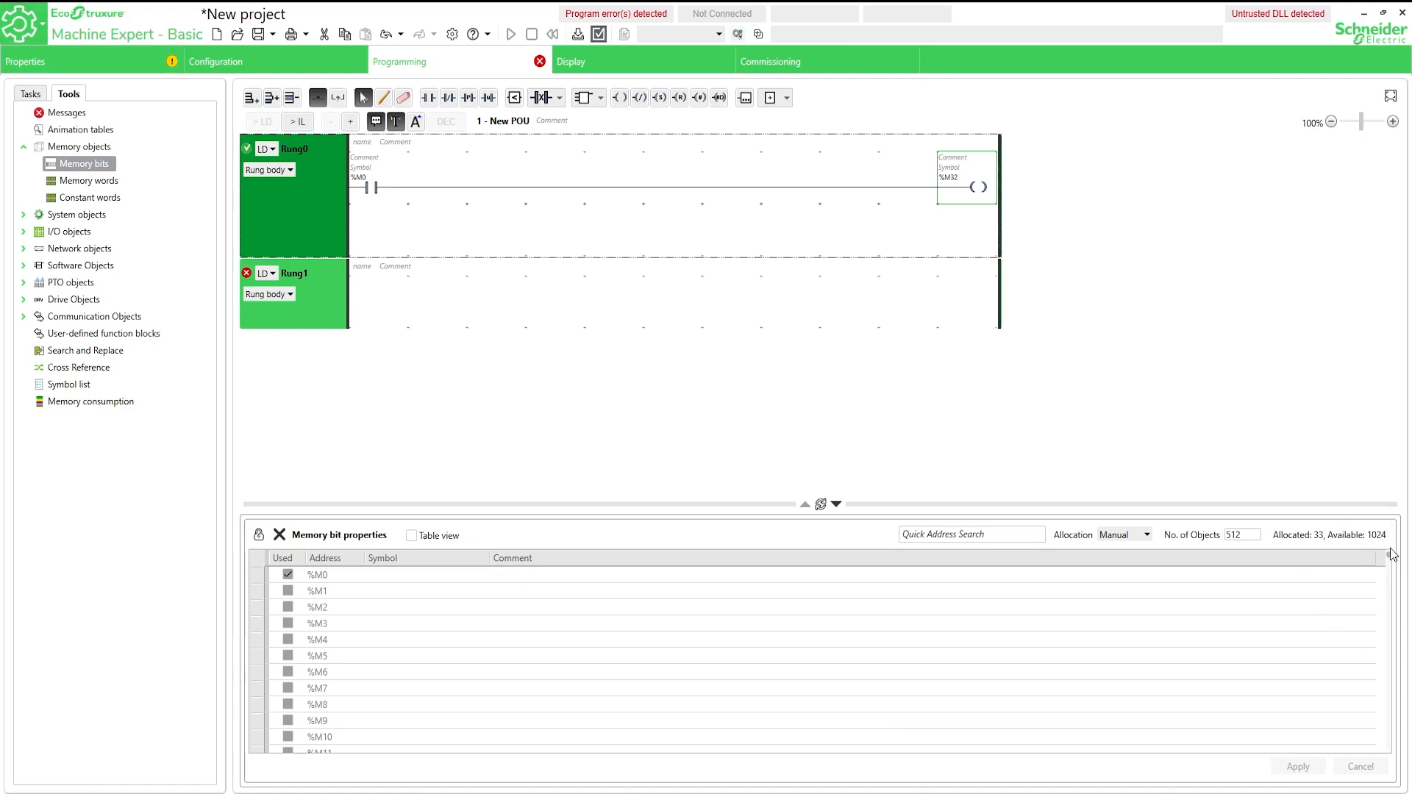
drag(1392, 562, 1392, 518)
key(alt+Tab)
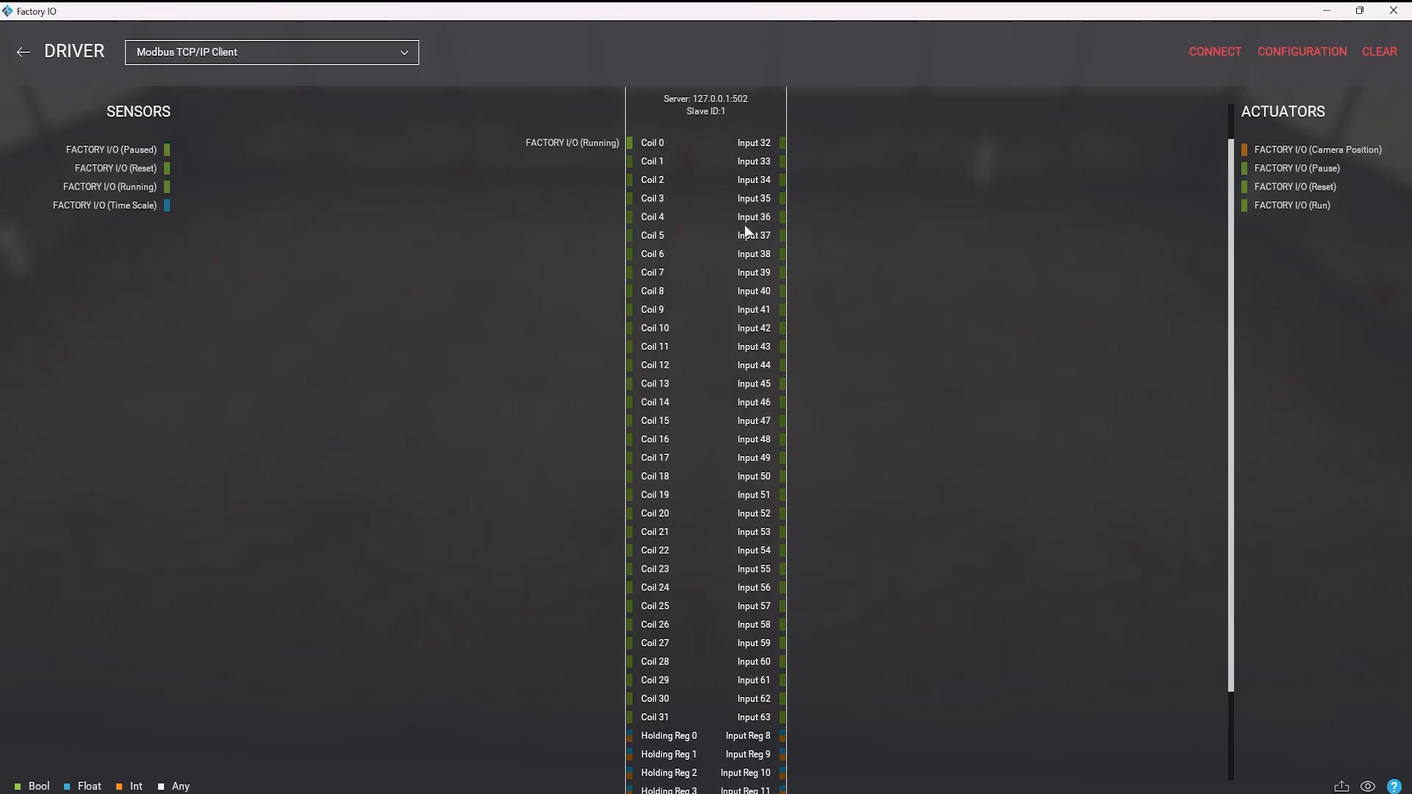
click(1297, 53)
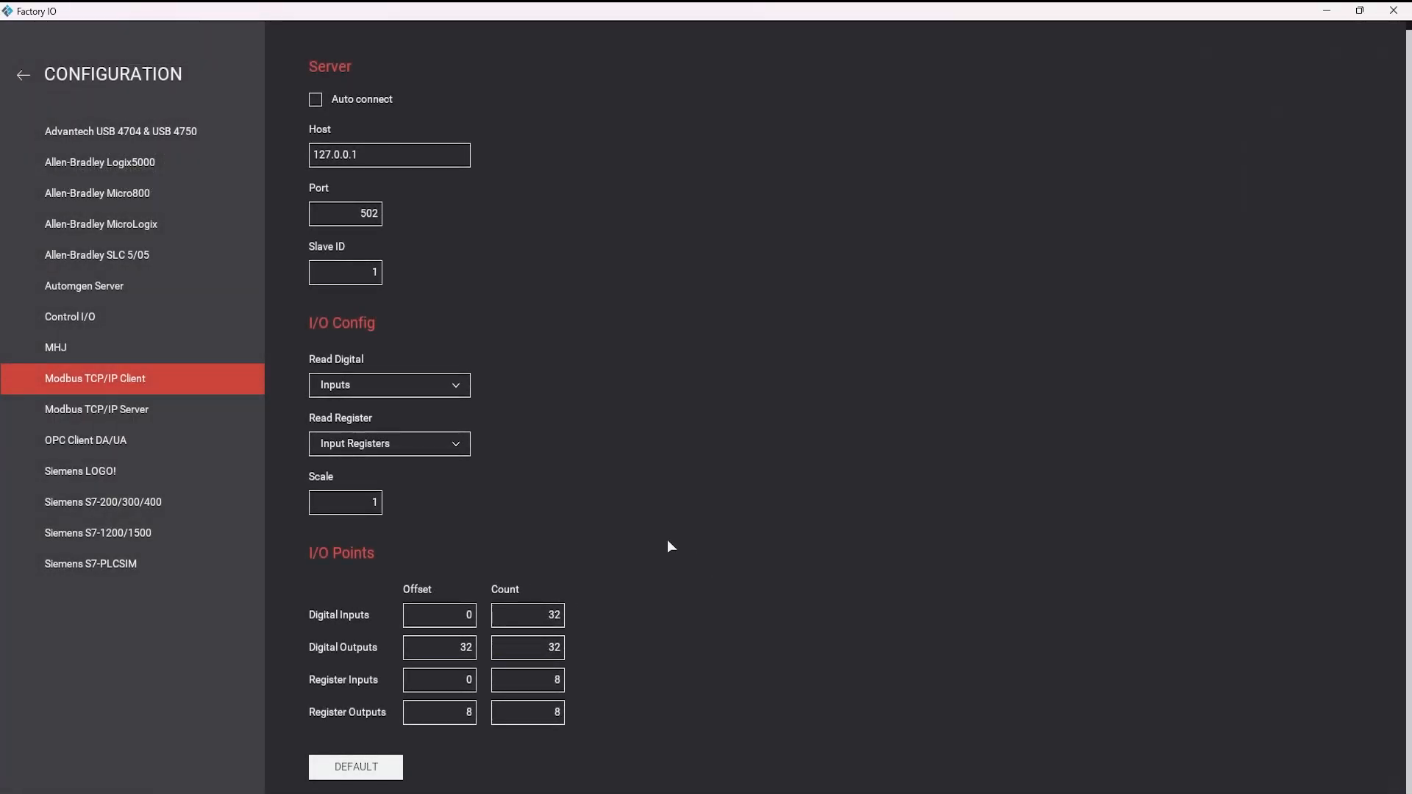
click(22, 75)
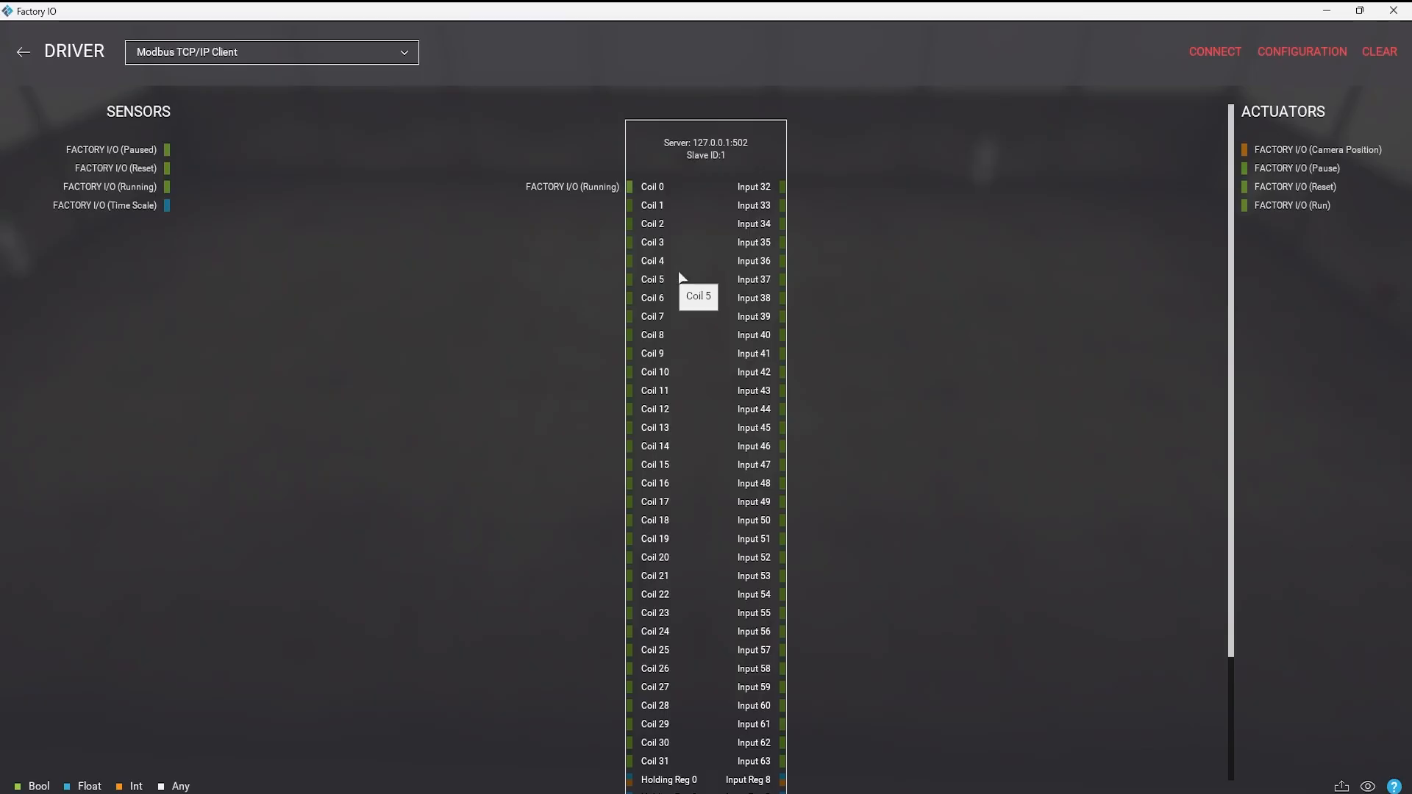
scroll(695, 192, down, 2)
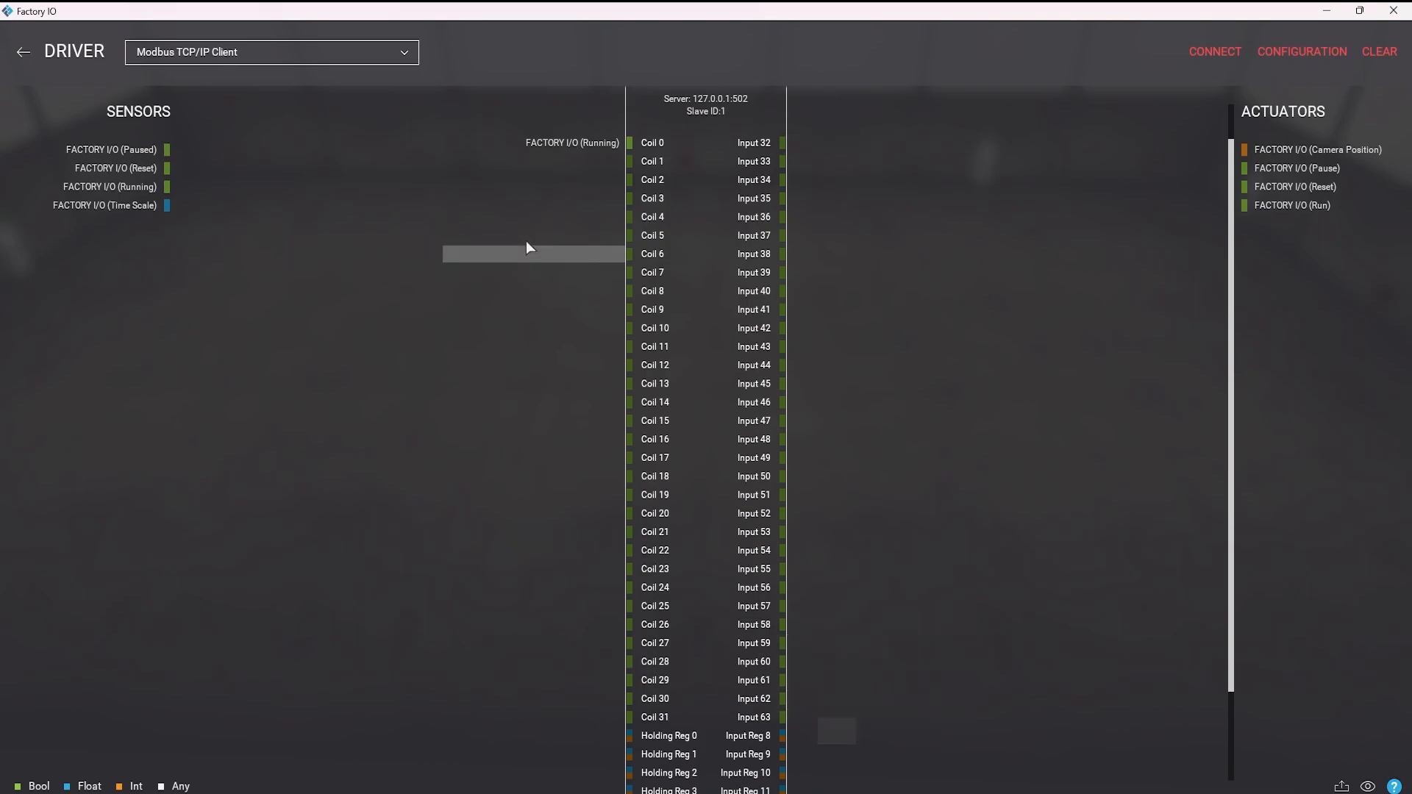
drag(558, 147, 557, 159)
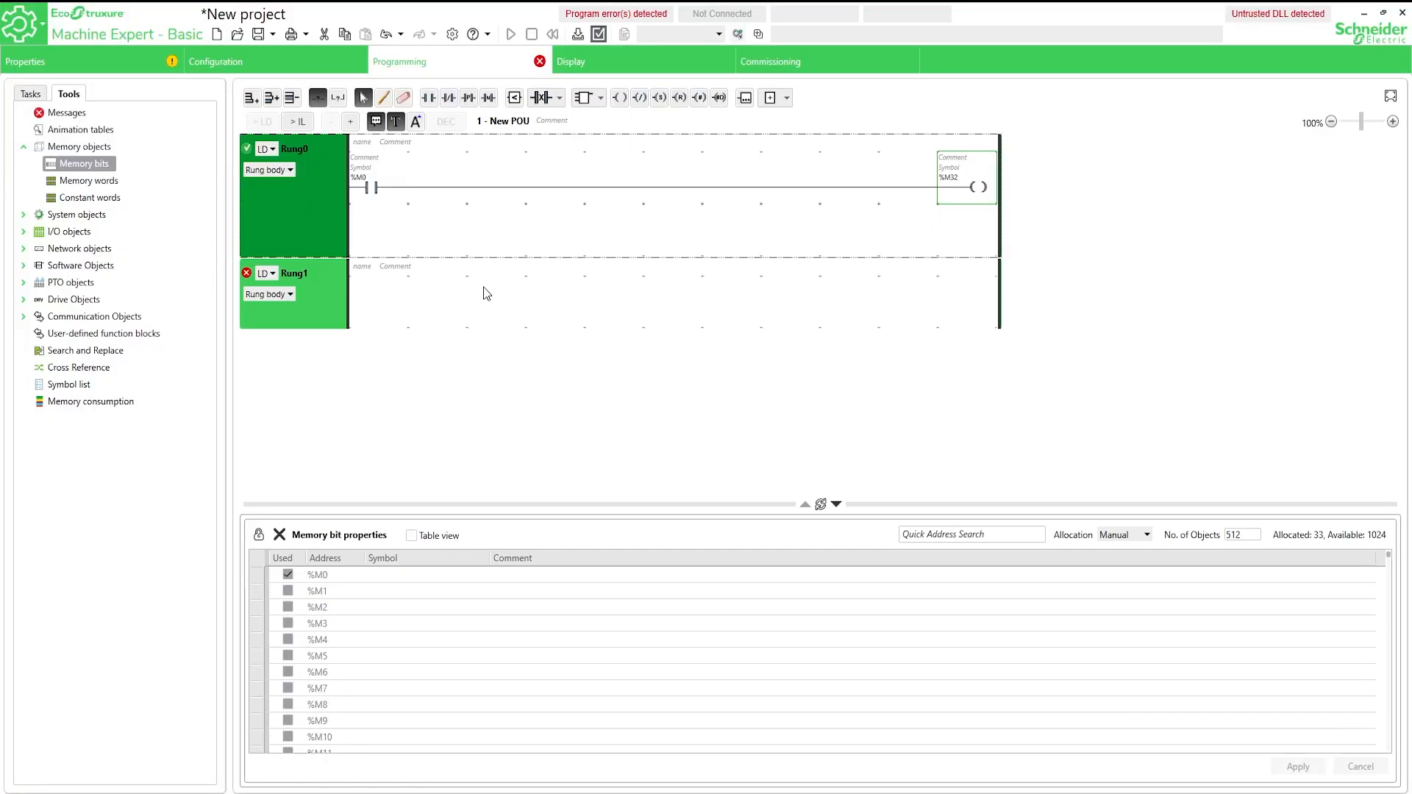
- Delete the empty Rung1 from the program
click(371, 287)
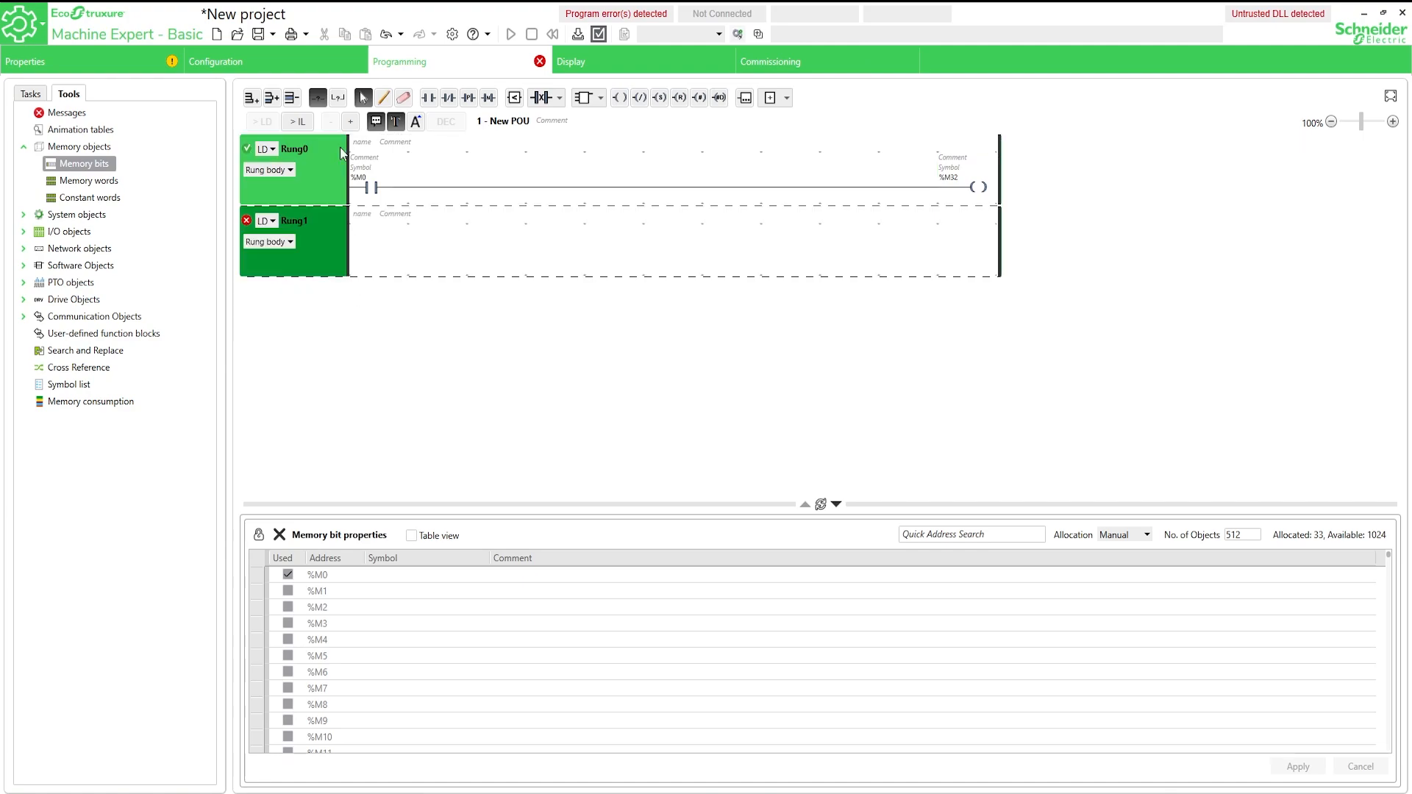
right_click(367, 227)
right_click(293, 240)
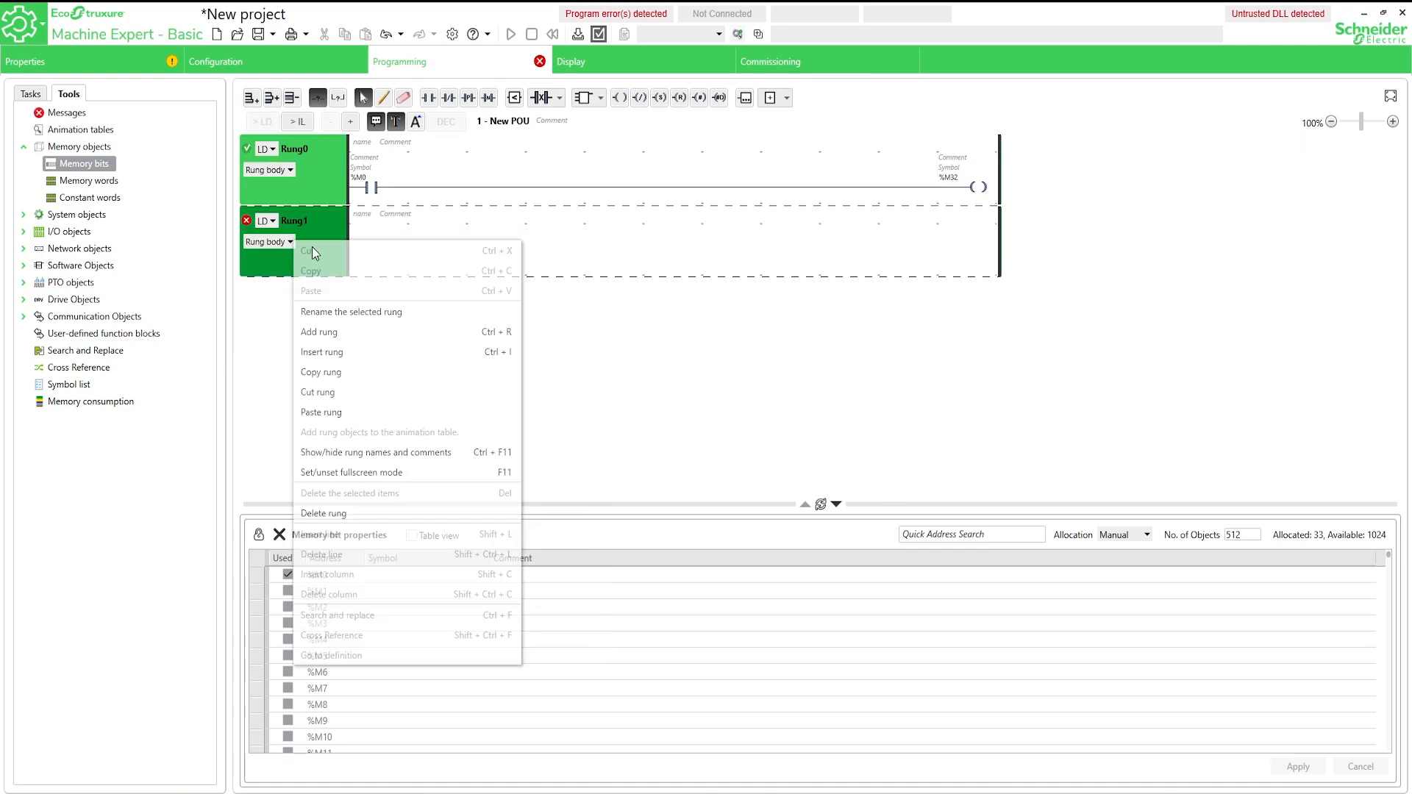
click(386, 513)
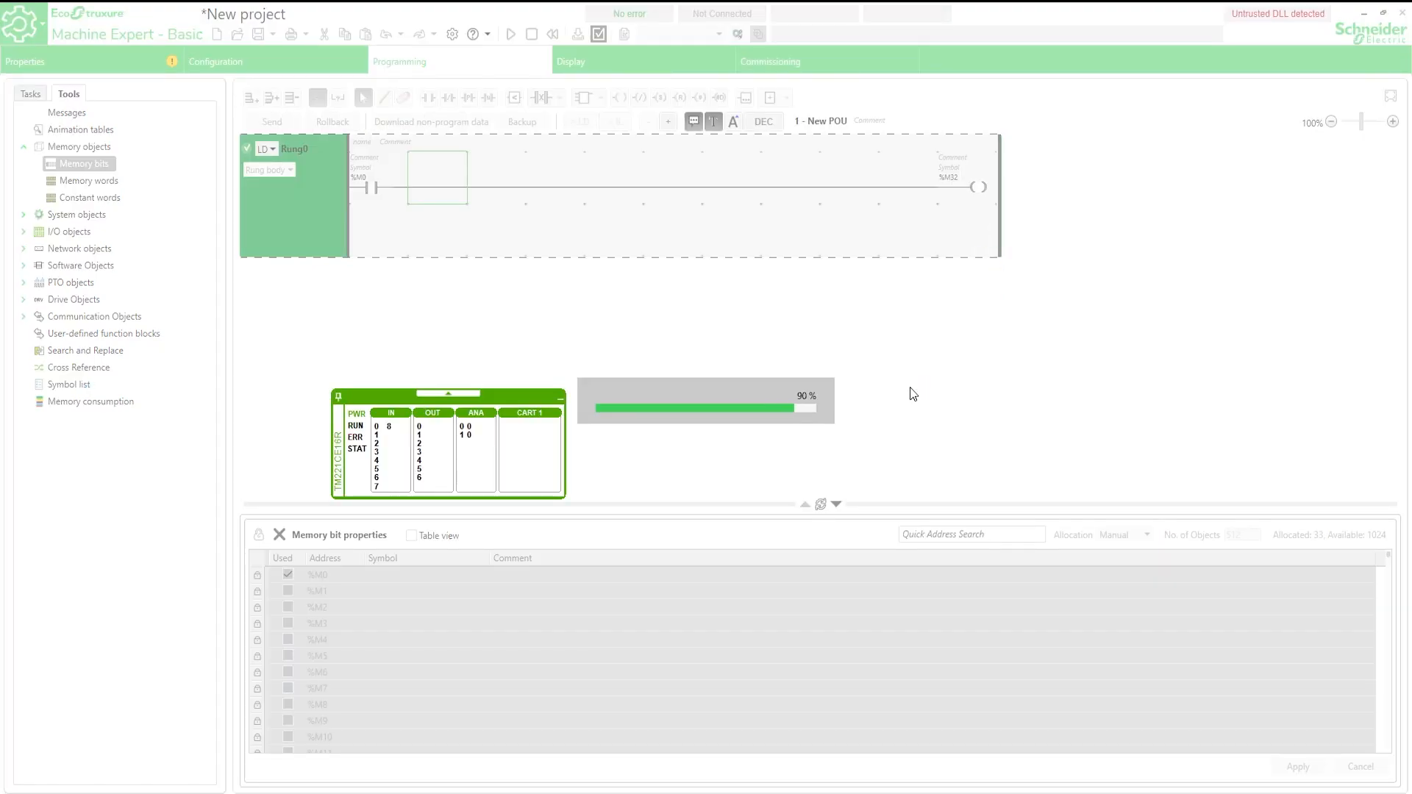
- Switch to Factory I/O, move the TM221CE16R simulator panel clear of the actuators list and connect the Modbus TCP/IP driver
drag(538, 402, 1257, 94)
key(alt+Tab)
click(792, 472)
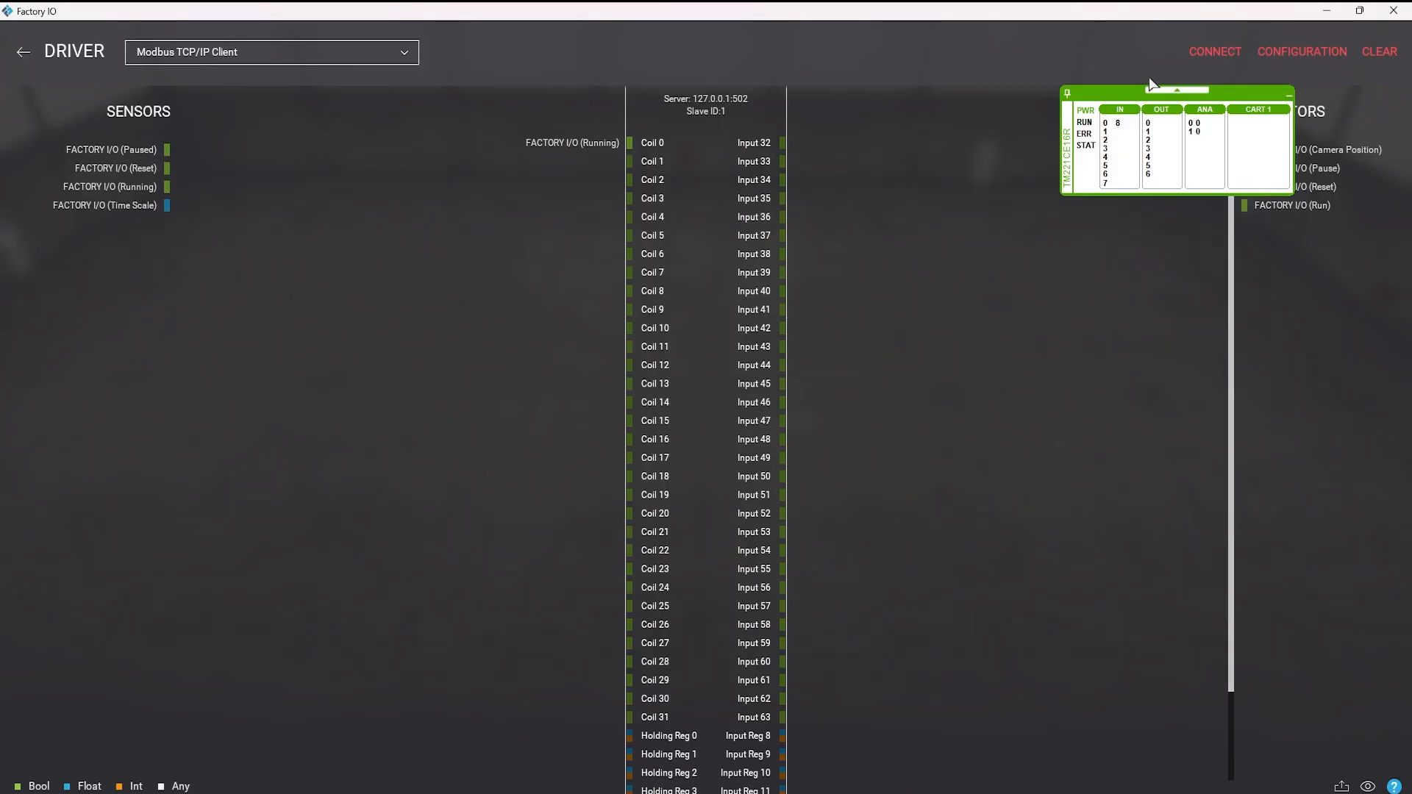
drag(1205, 89, 1128, 103)
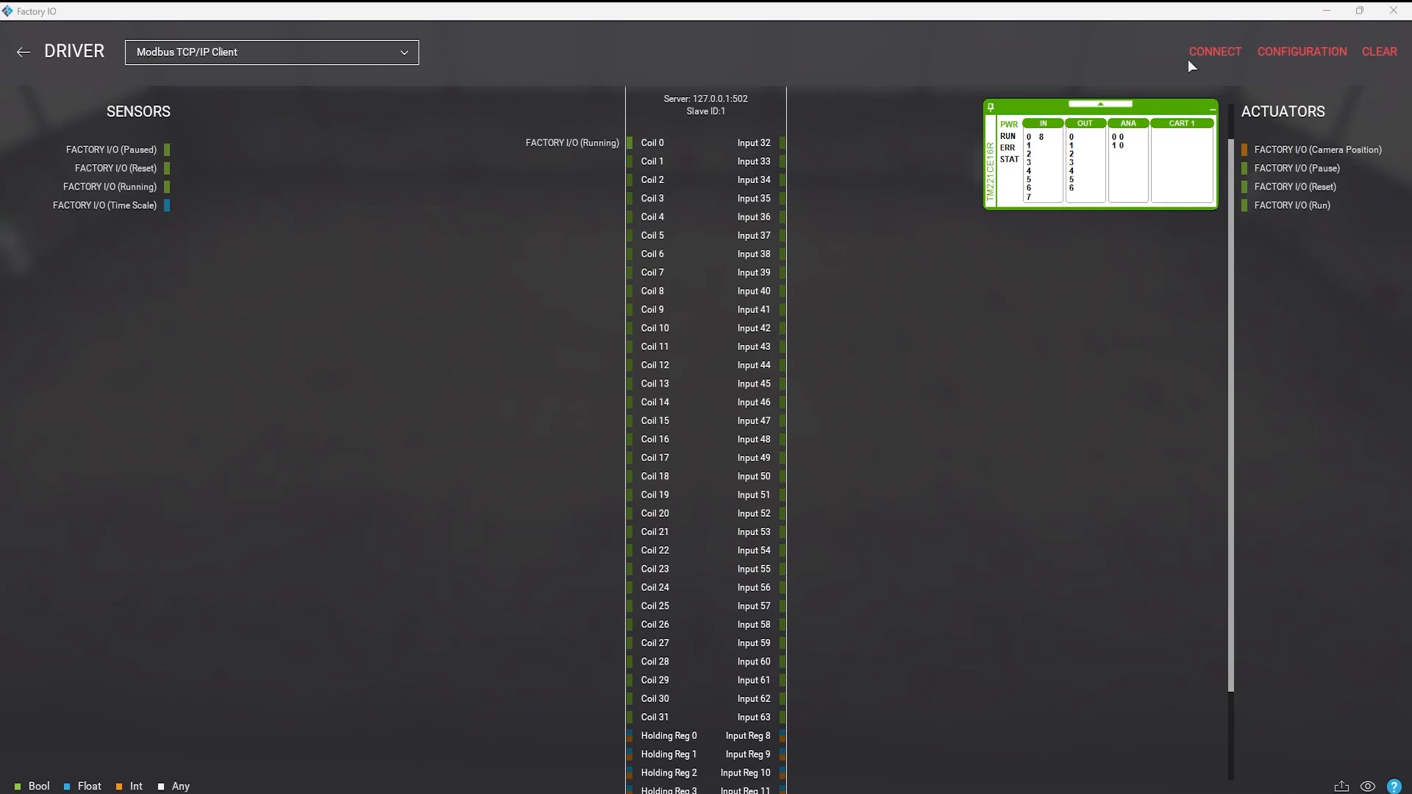
click(1212, 53)
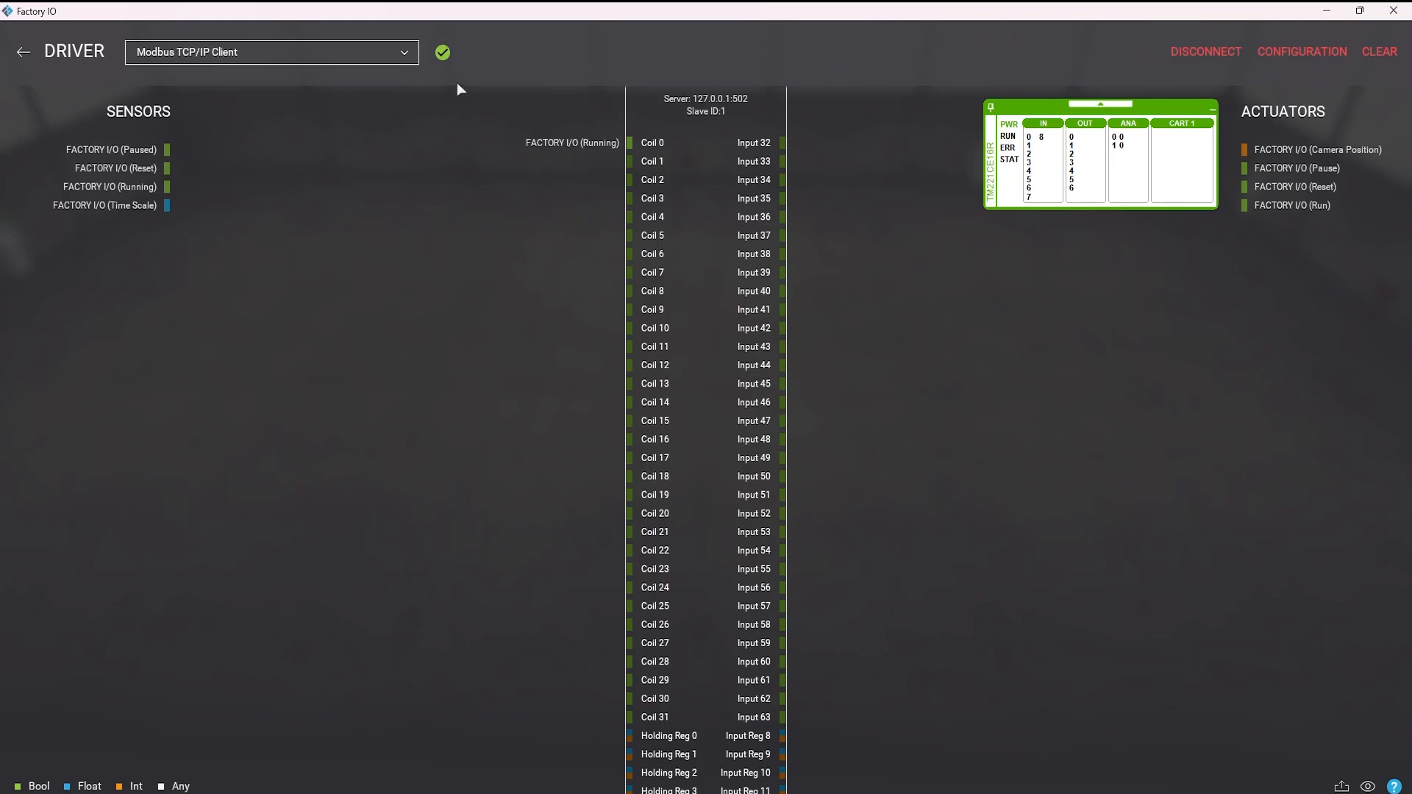
- Leave the driver view, put the simulated controller into Run in EcoStruxure Machine Expert - Basic, and return to the Factory I/O scene
key(Escape)
key(alt+Tab)
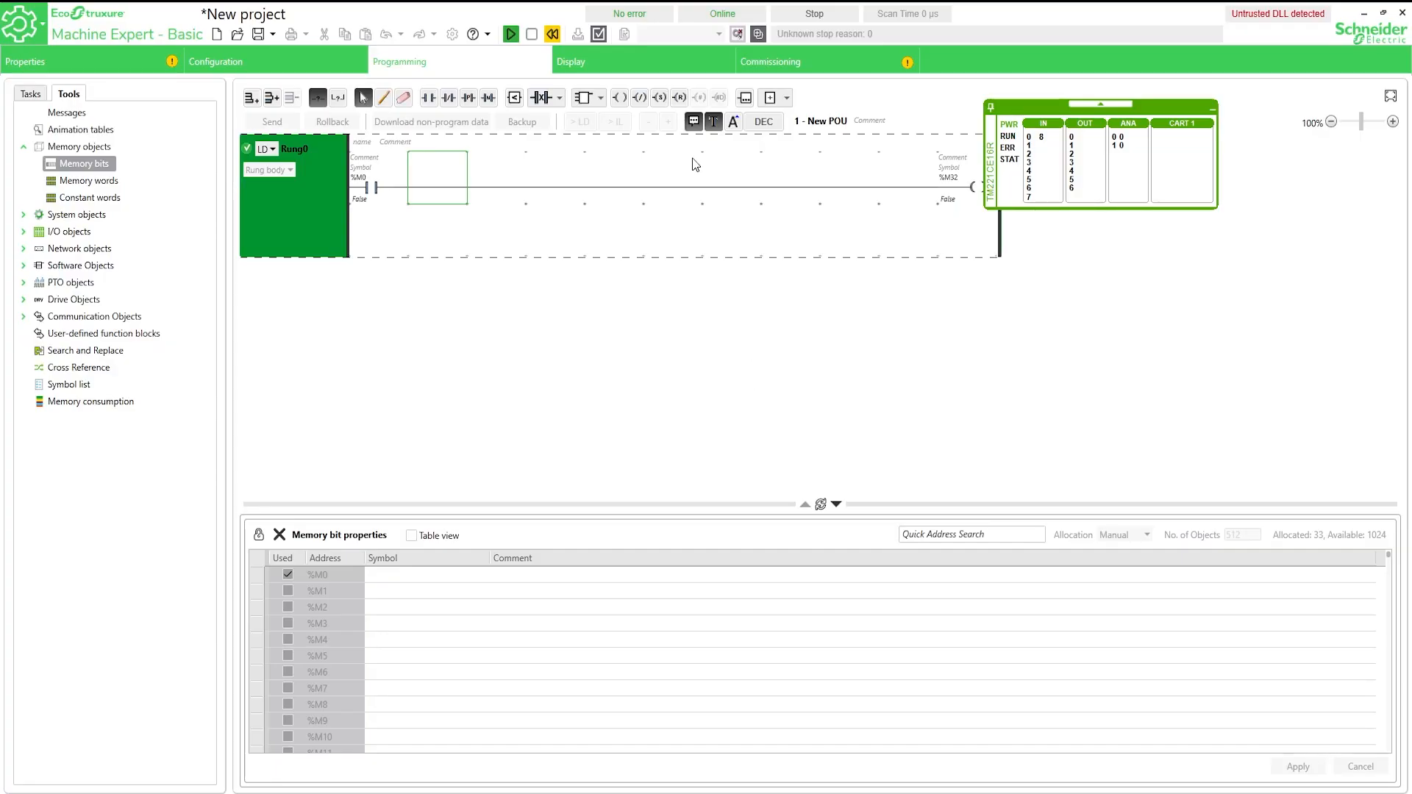
click(511, 35)
click(818, 454)
key(alt+Tab)
click(625, 350)
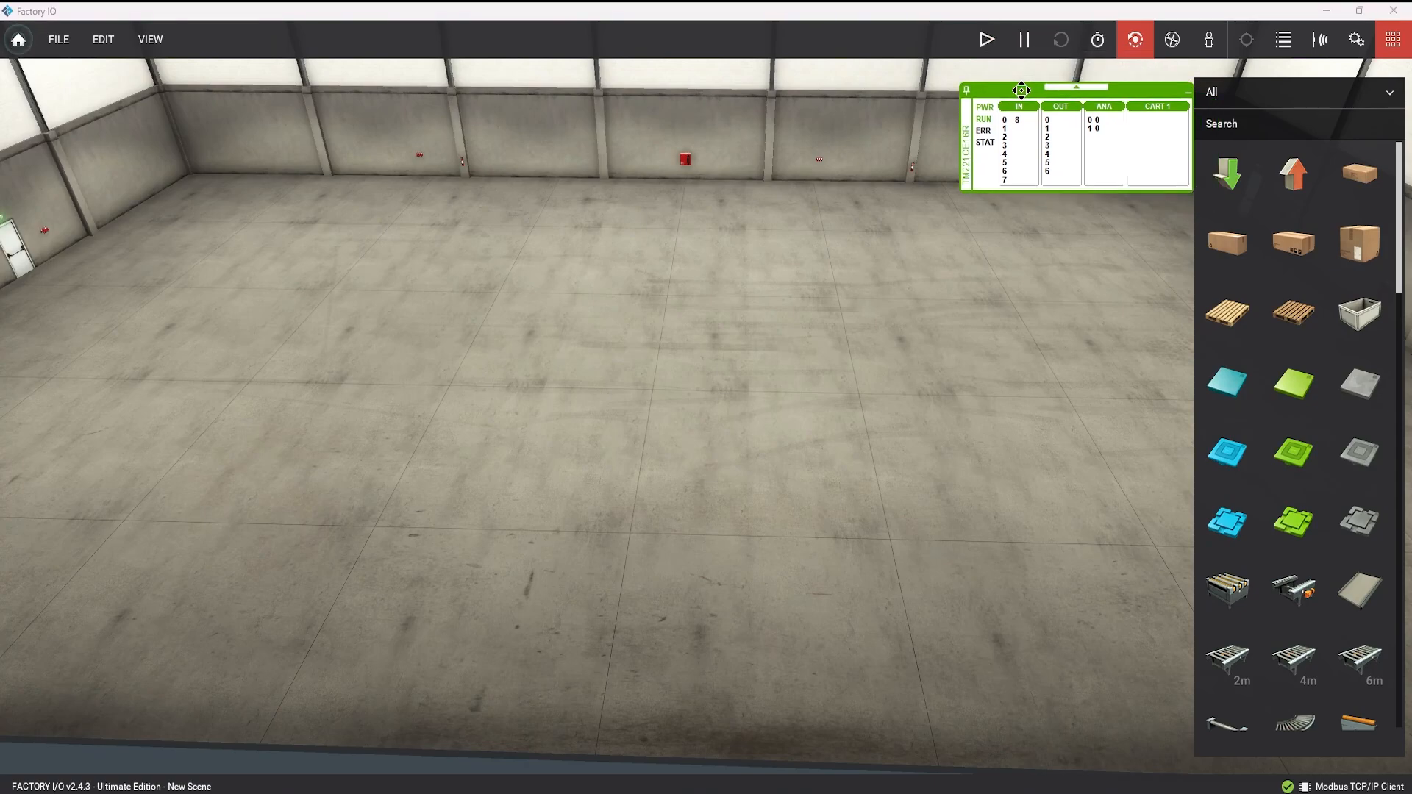
- Run the Factory I/O scene and check the live states of %M0 and %M32 in Rung0
click(986, 41)
key(alt+Tab)
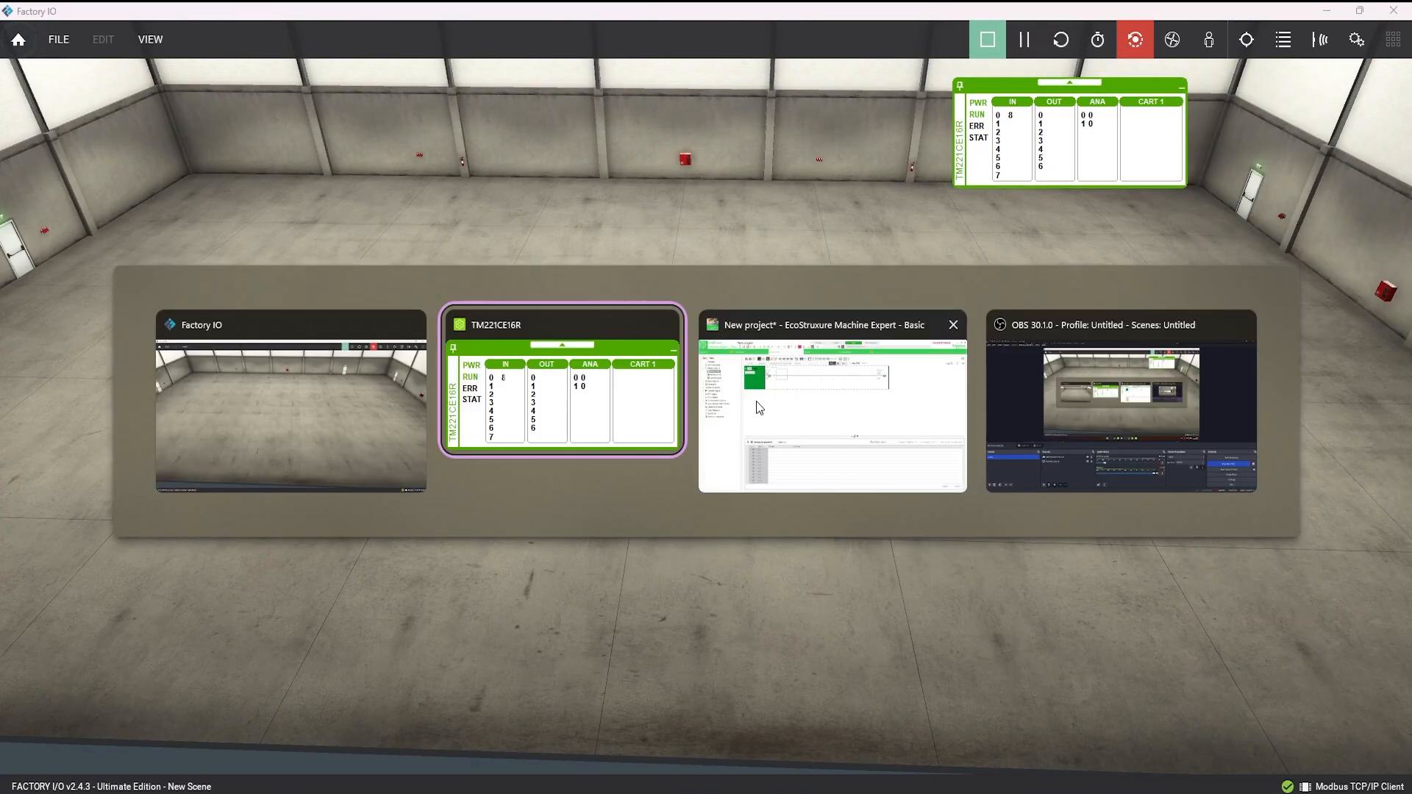
click(730, 383)
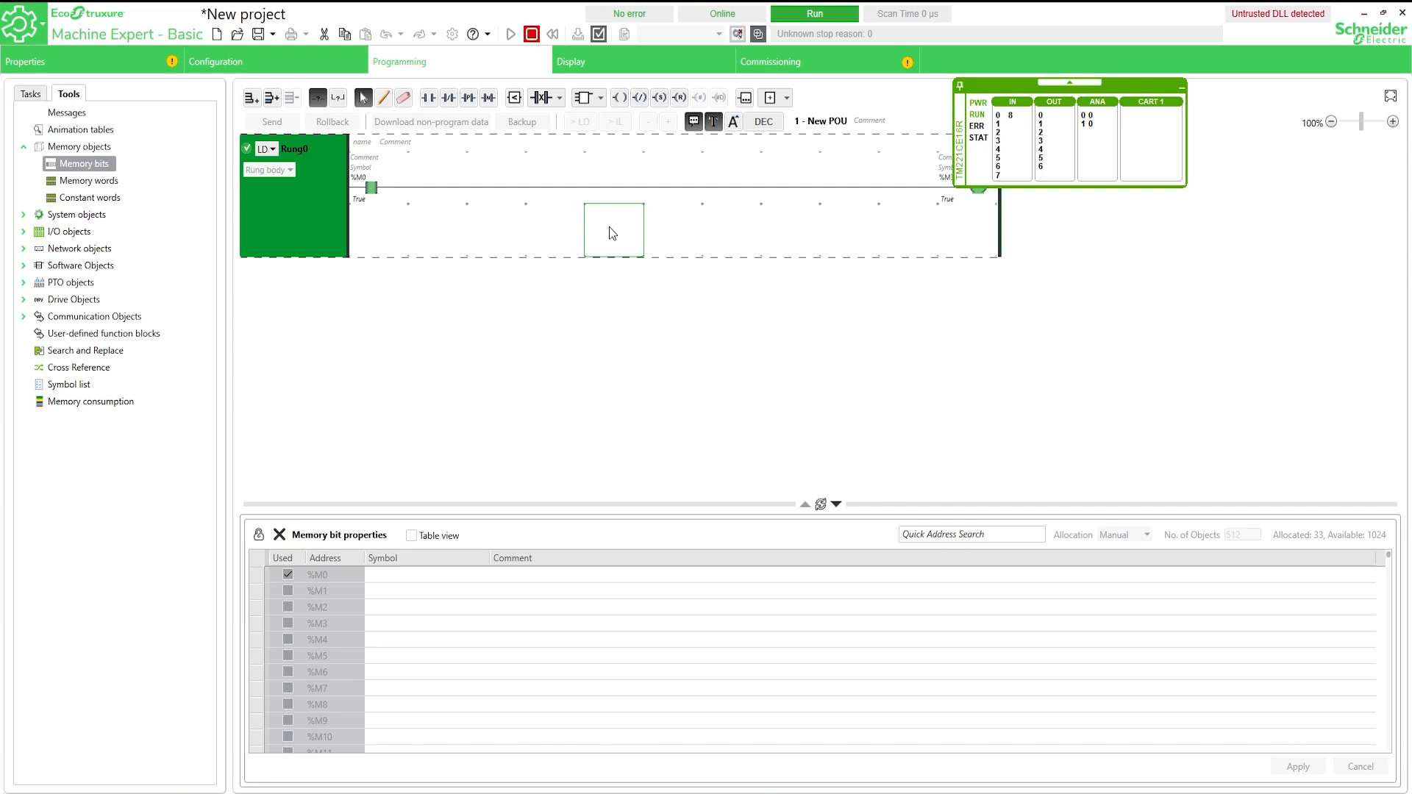
key(alt+Tab)
key(alt+Tab)
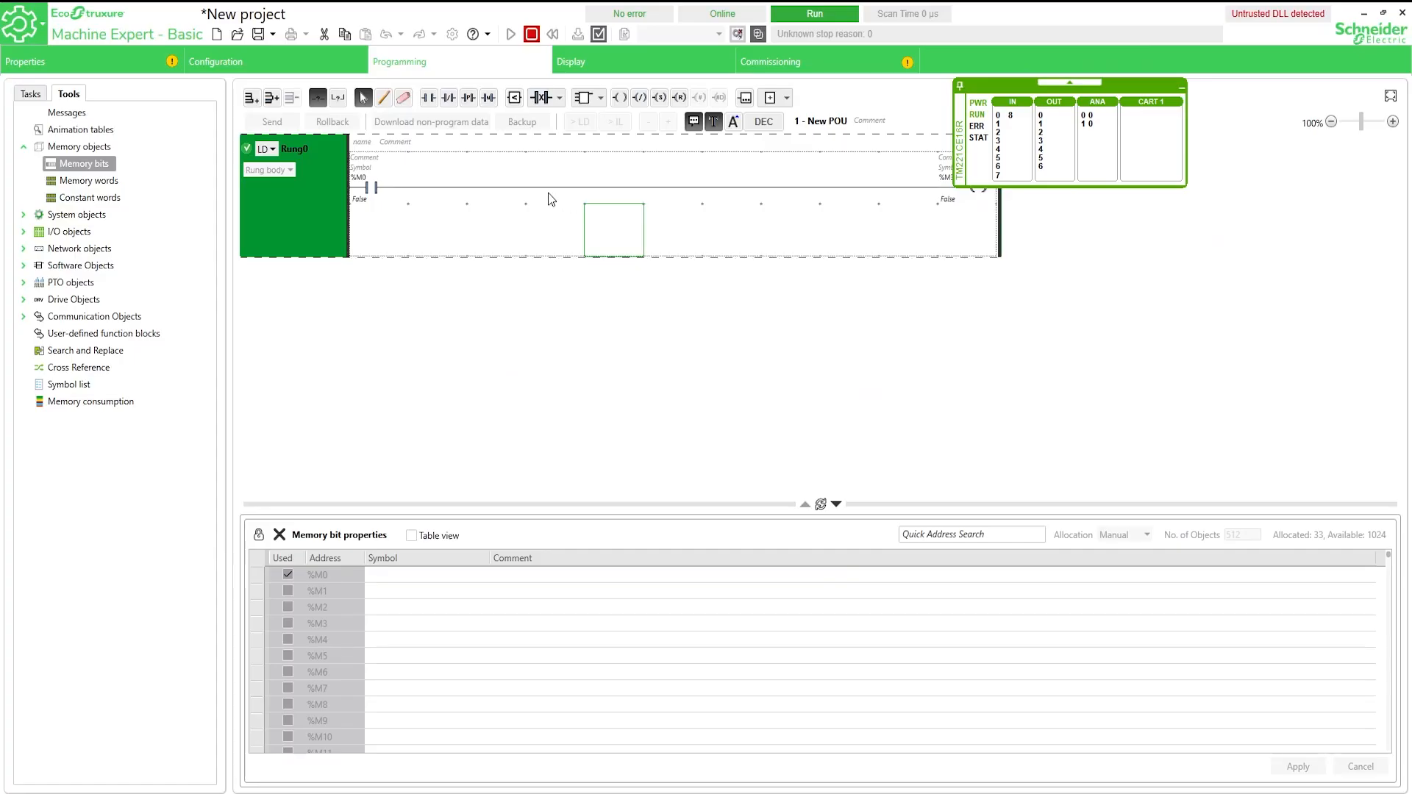
- Start and stop the Factory I/O scene again, comparing Rung0's live states in EcoStruxure Machine Expert - Basic
key(alt+Tab)
key(alt+Tab)
key(alt+Tab)
key(alt+Tab)
key(alt+Tab)
click(987, 39)
key(alt+Tab)
key(alt+Tab)
click(987, 40)
- Place a 6 m belt conveyor on the factory floor
scroll(856, 399, up, 2)
double_click(856, 398)
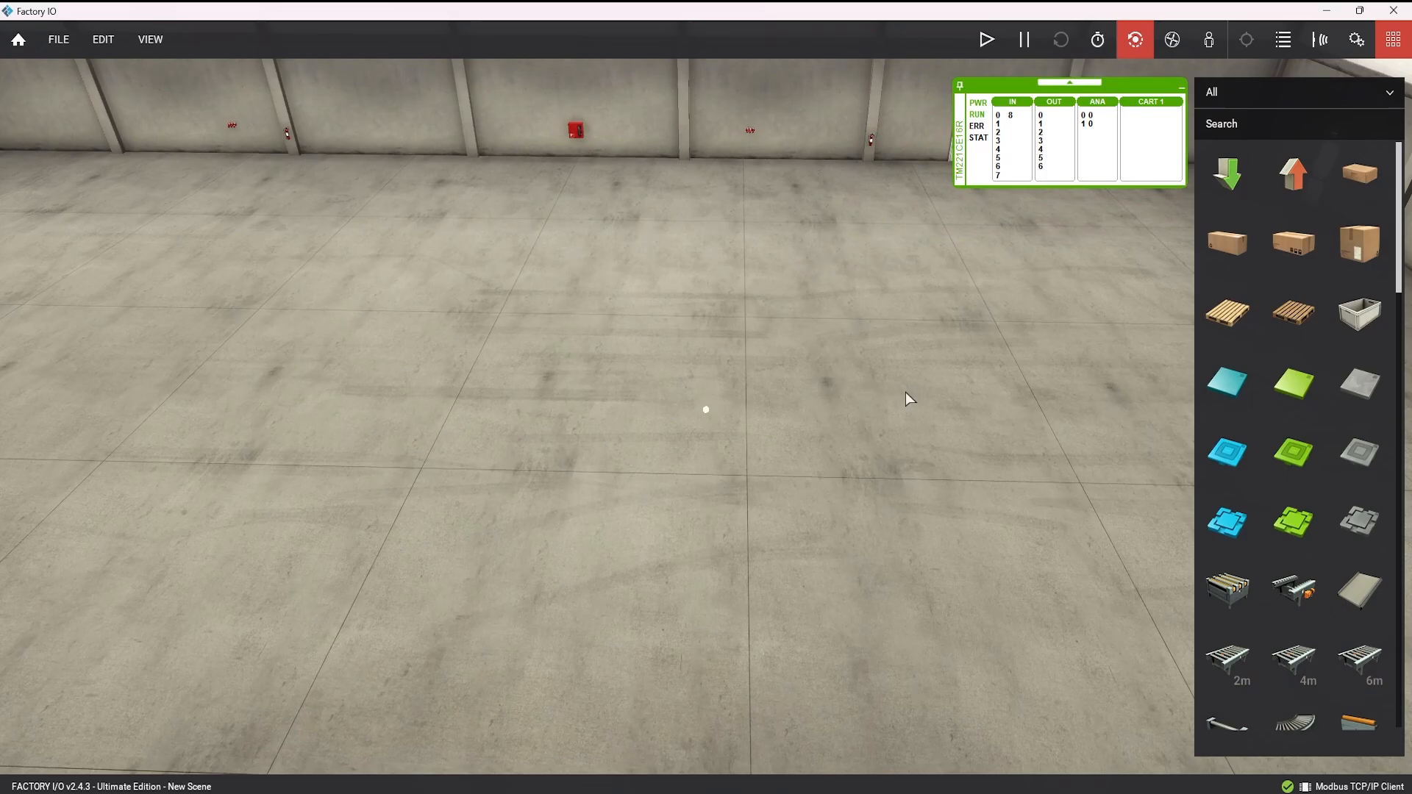
scroll(1269, 399, down, 5)
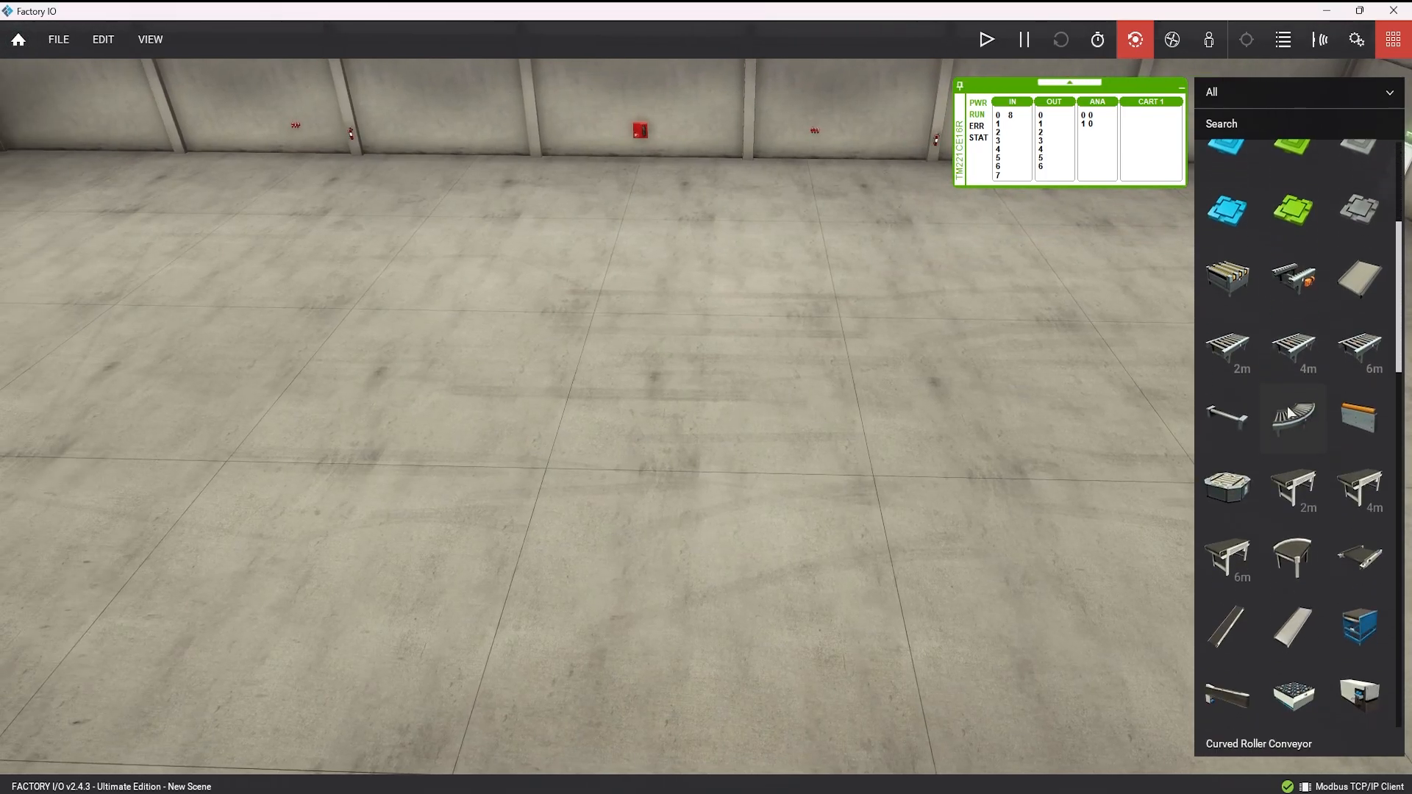
drag(1227, 468, 616, 367)
scroll(744, 357, up, 4)
right_drag(743, 356, 482, 220)
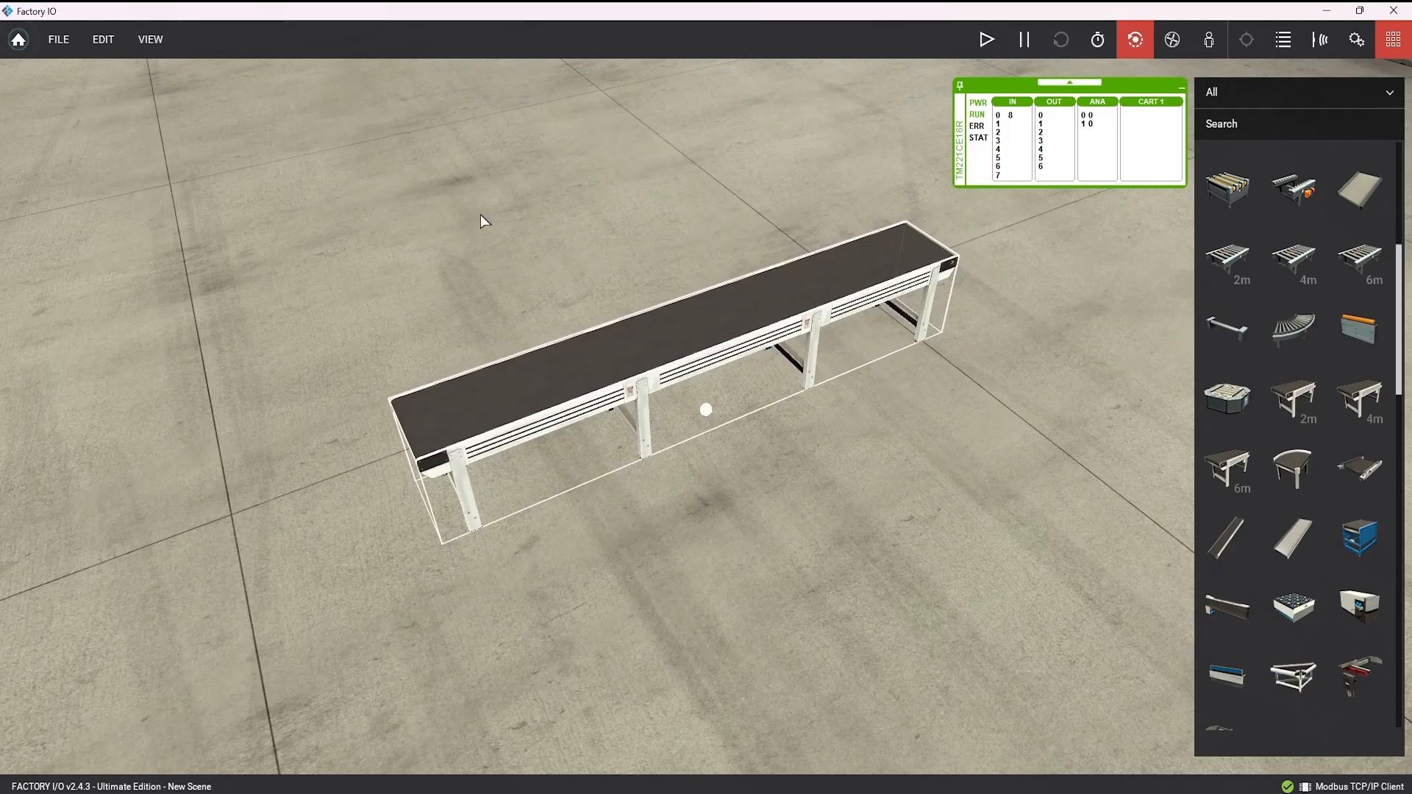
- Check the belt conveyor's direction arrow and place an emitter over the end opposite it
scroll(761, 311, up, 6)
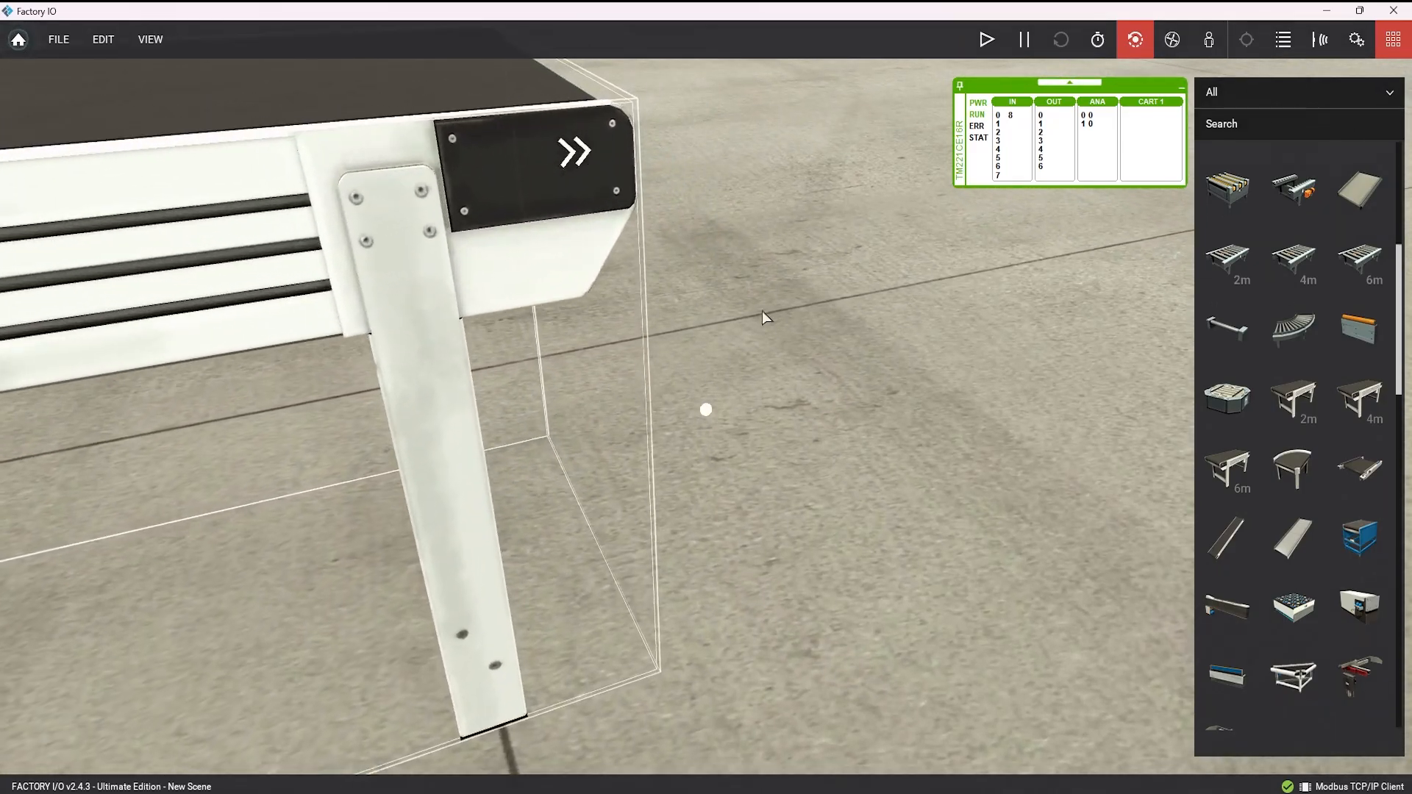
scroll(762, 311, down, 6)
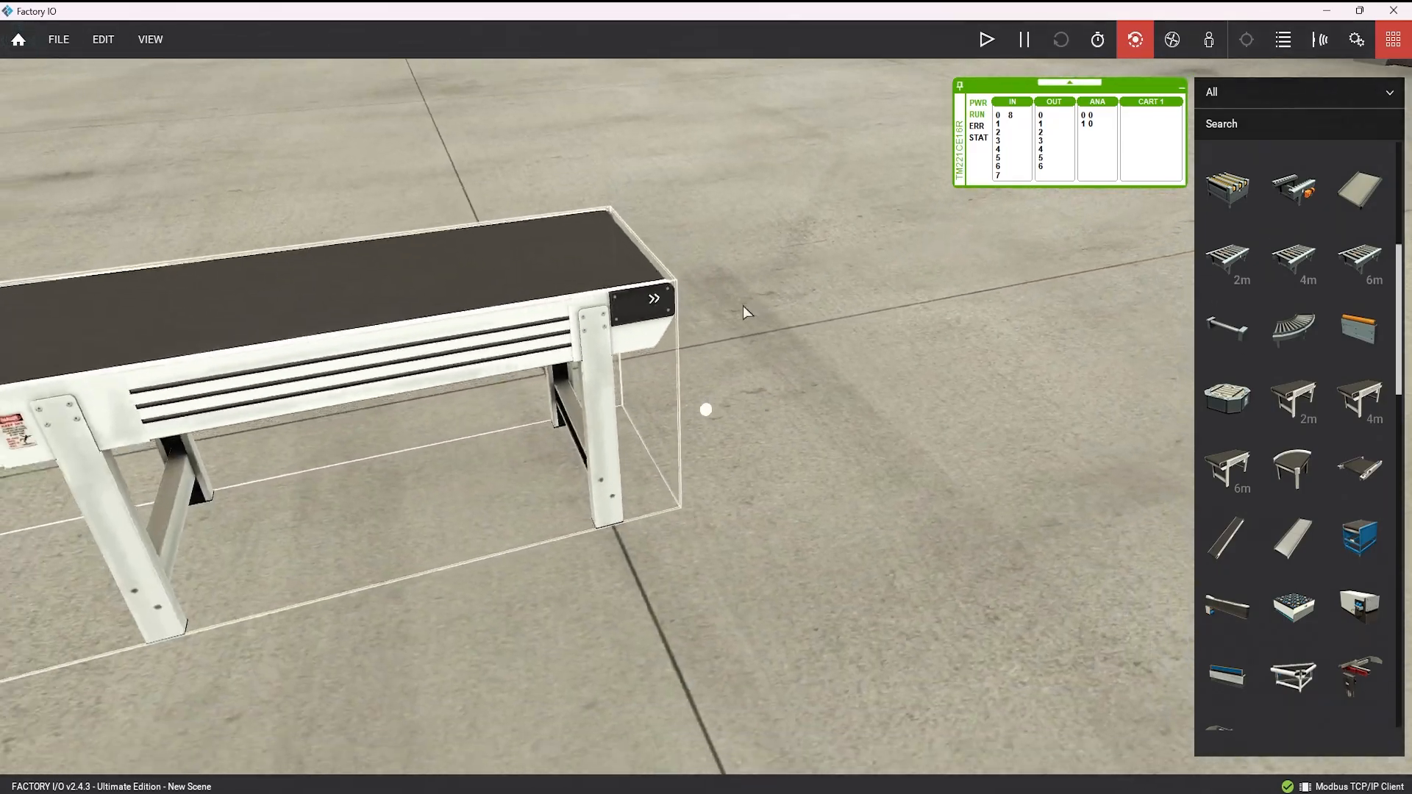
key(a)
right_drag(742, 306, 929, 280)
key(d)
key(a)
scroll(1288, 350, up, 6)
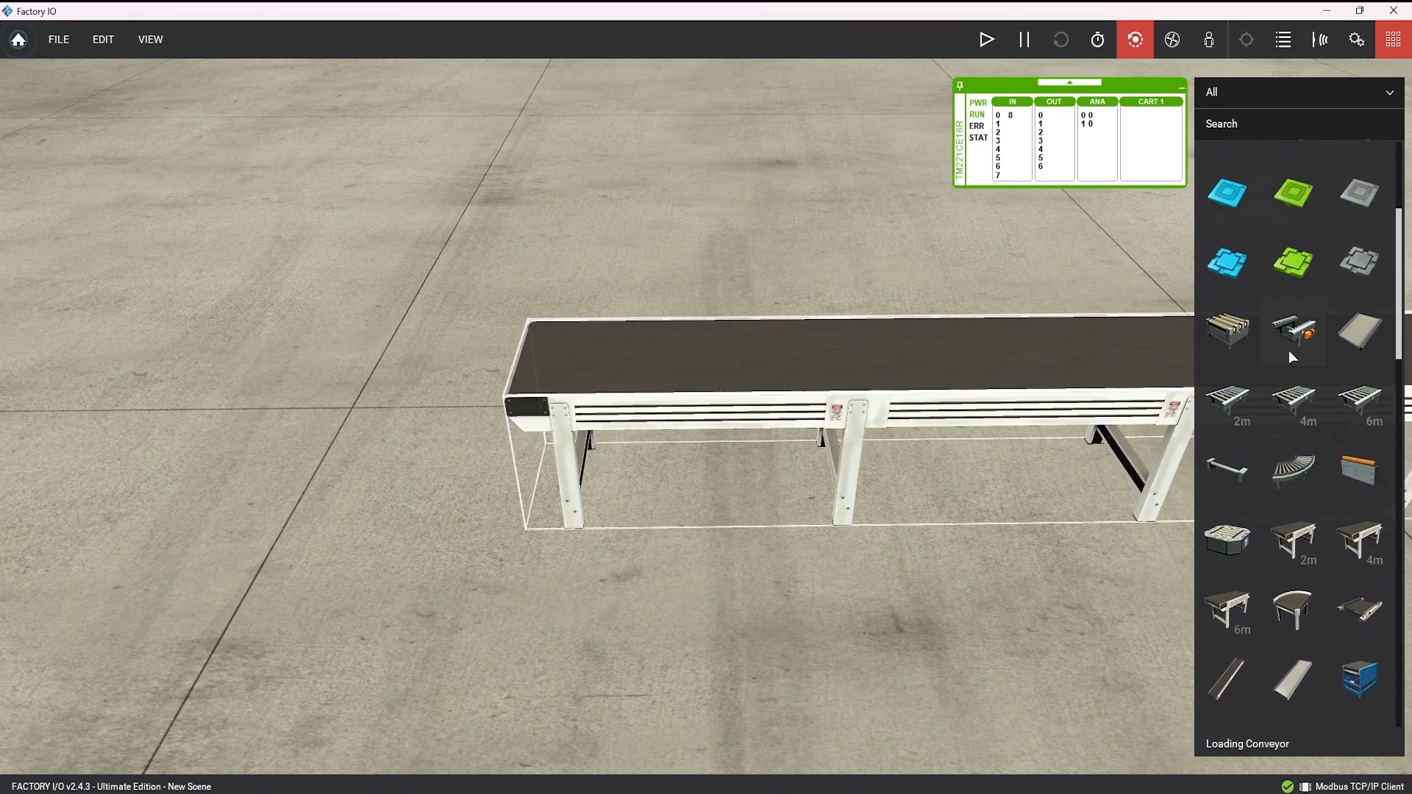
drag(1227, 174, 700, 363)
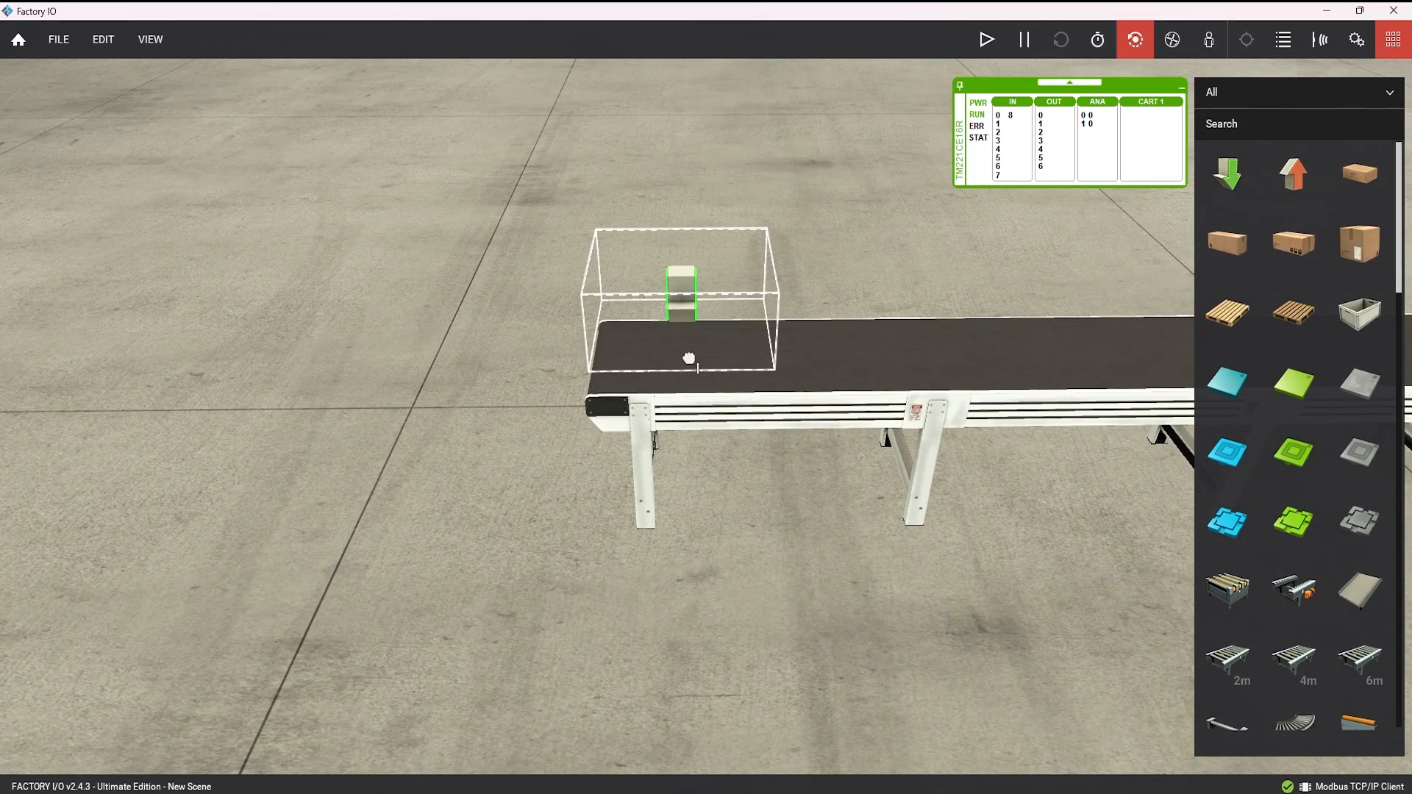
right_drag(682, 304, 750, 365)
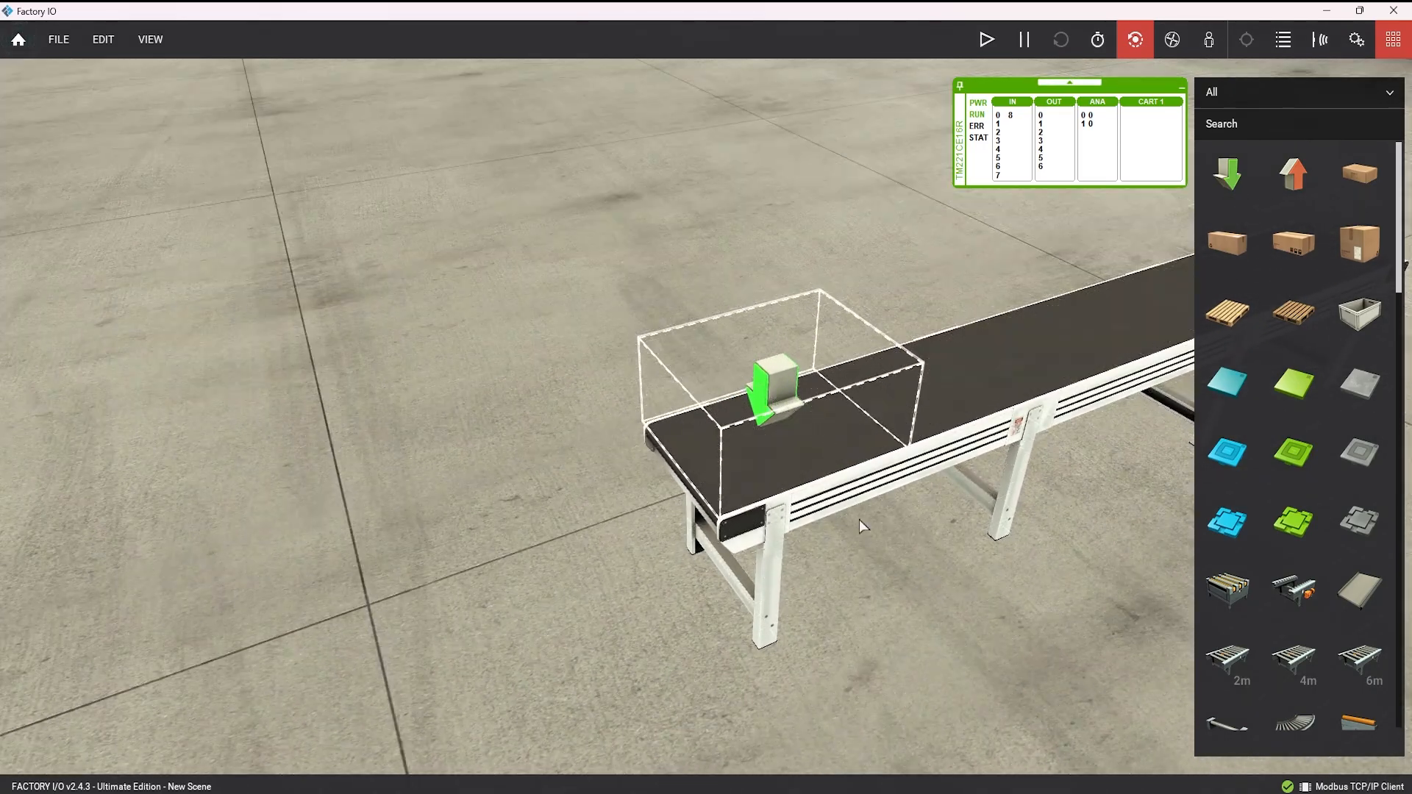
- Examine the emitter's Base to Emit and Part to Emit options and the matching items in the parts palette
right_drag(858, 523, 503, 370)
right_click(441, 341)
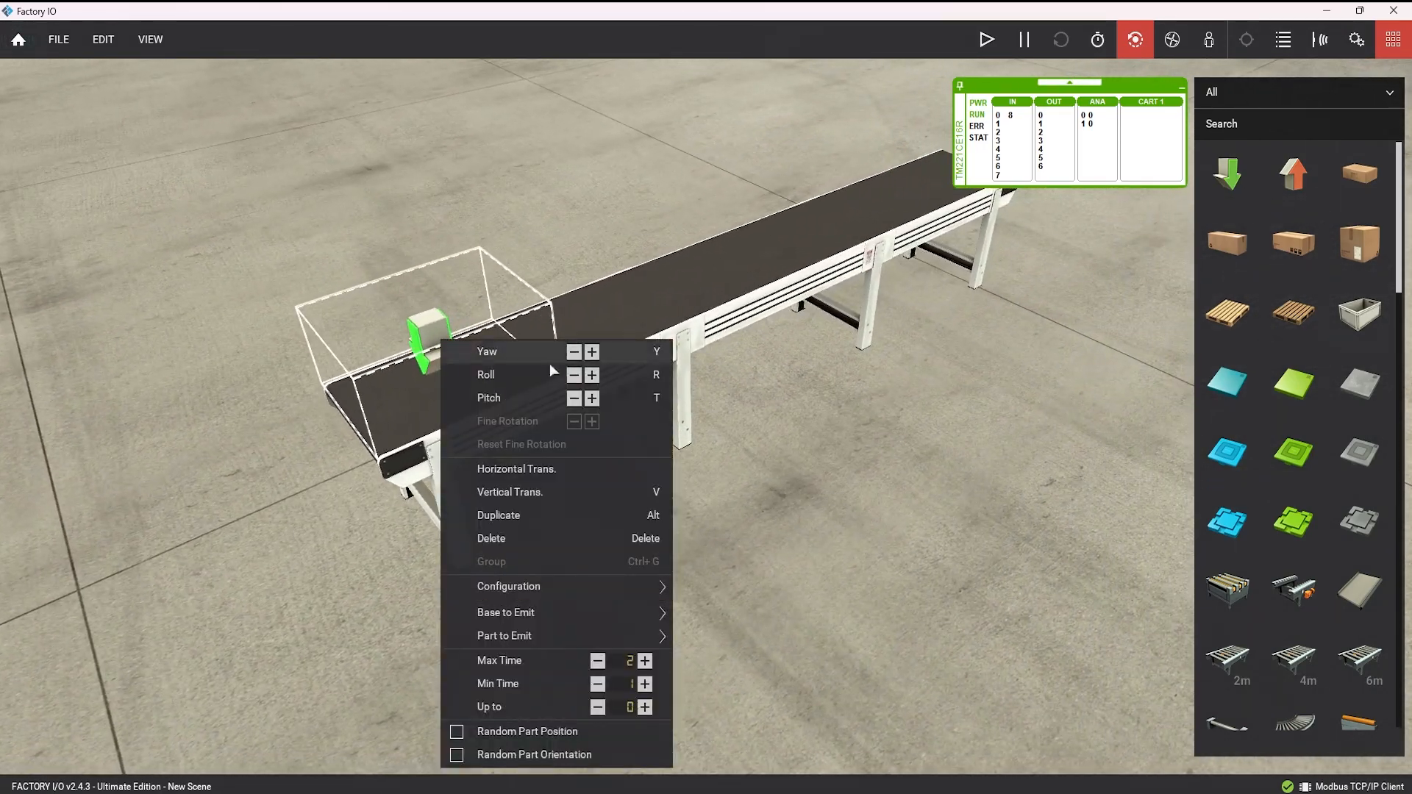
mouse_move(625, 612)
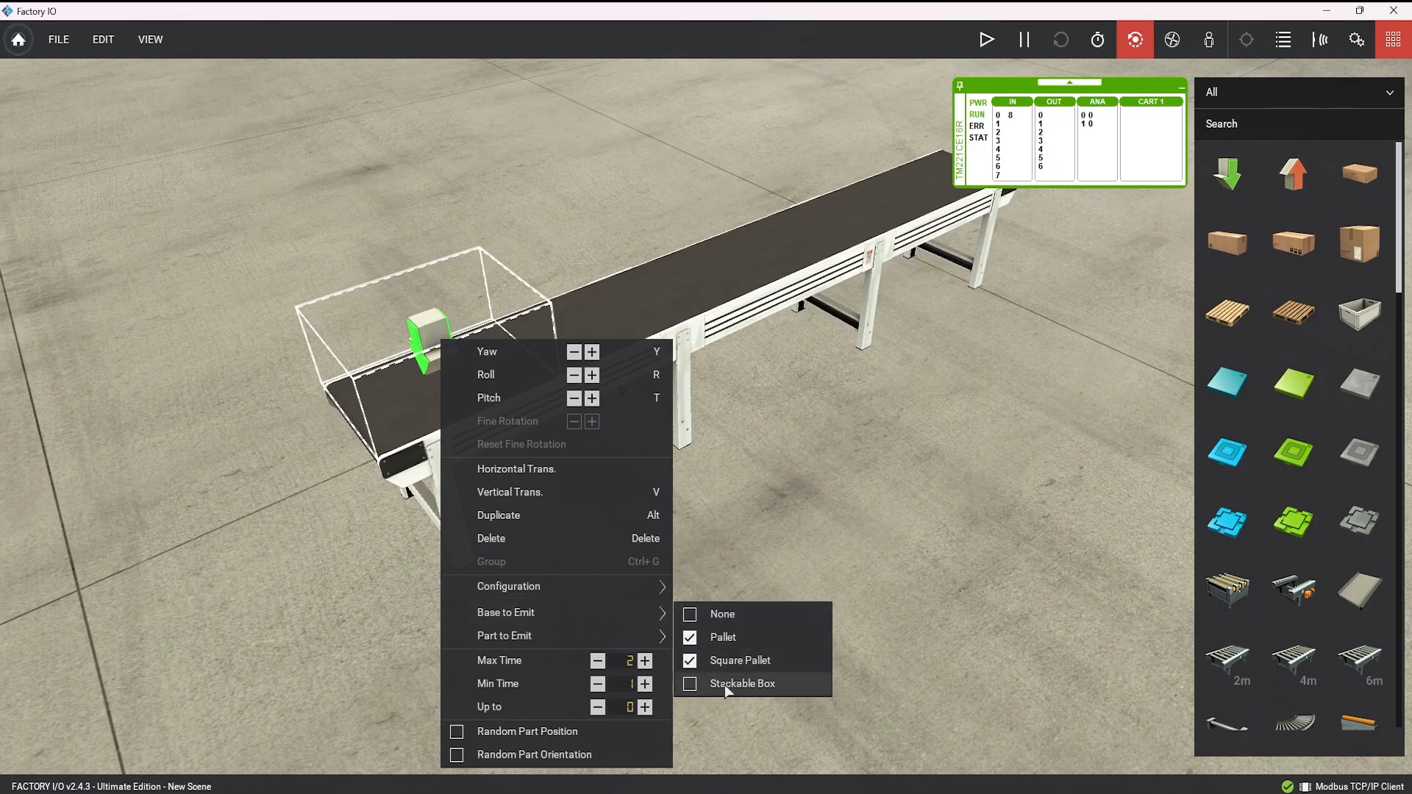
mouse_move(597, 637)
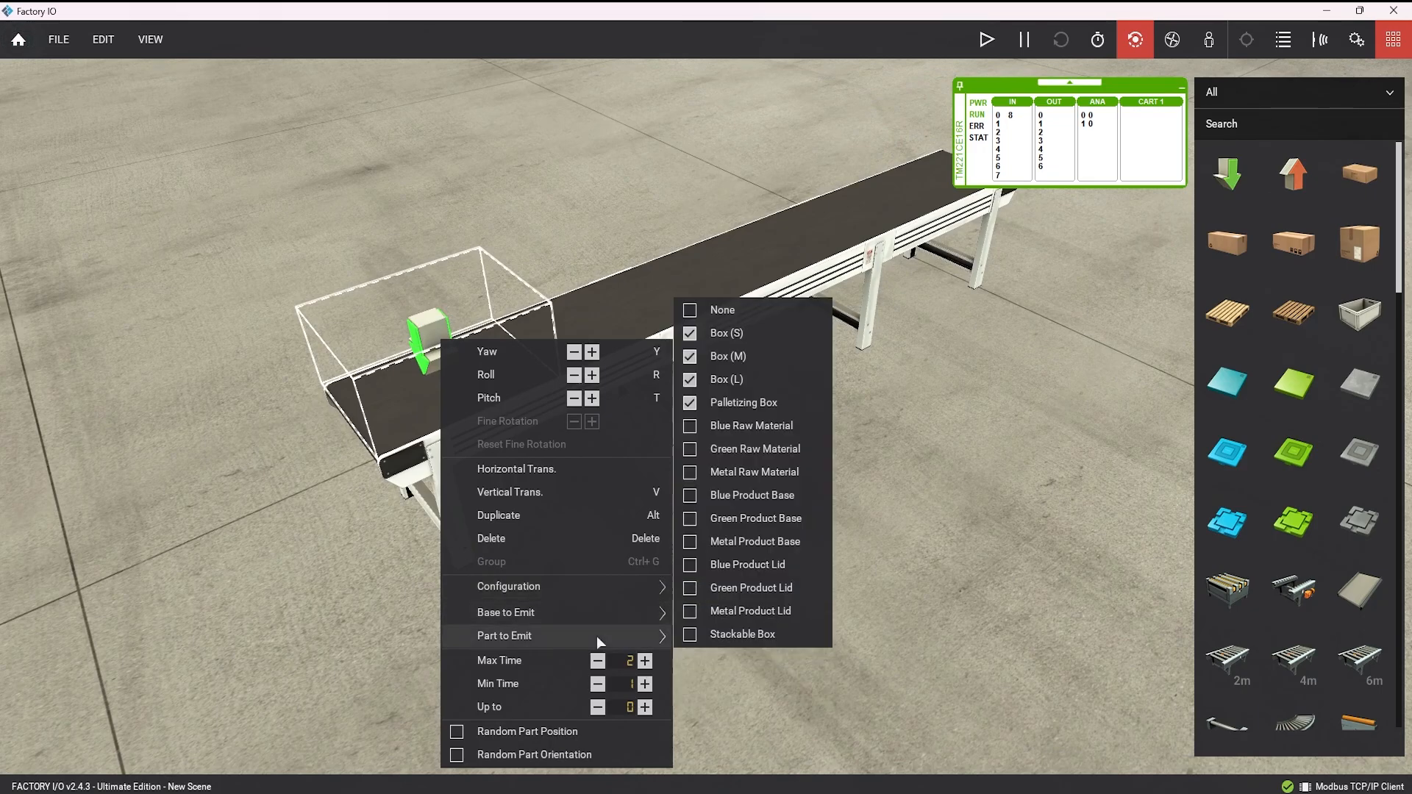
click(925, 591)
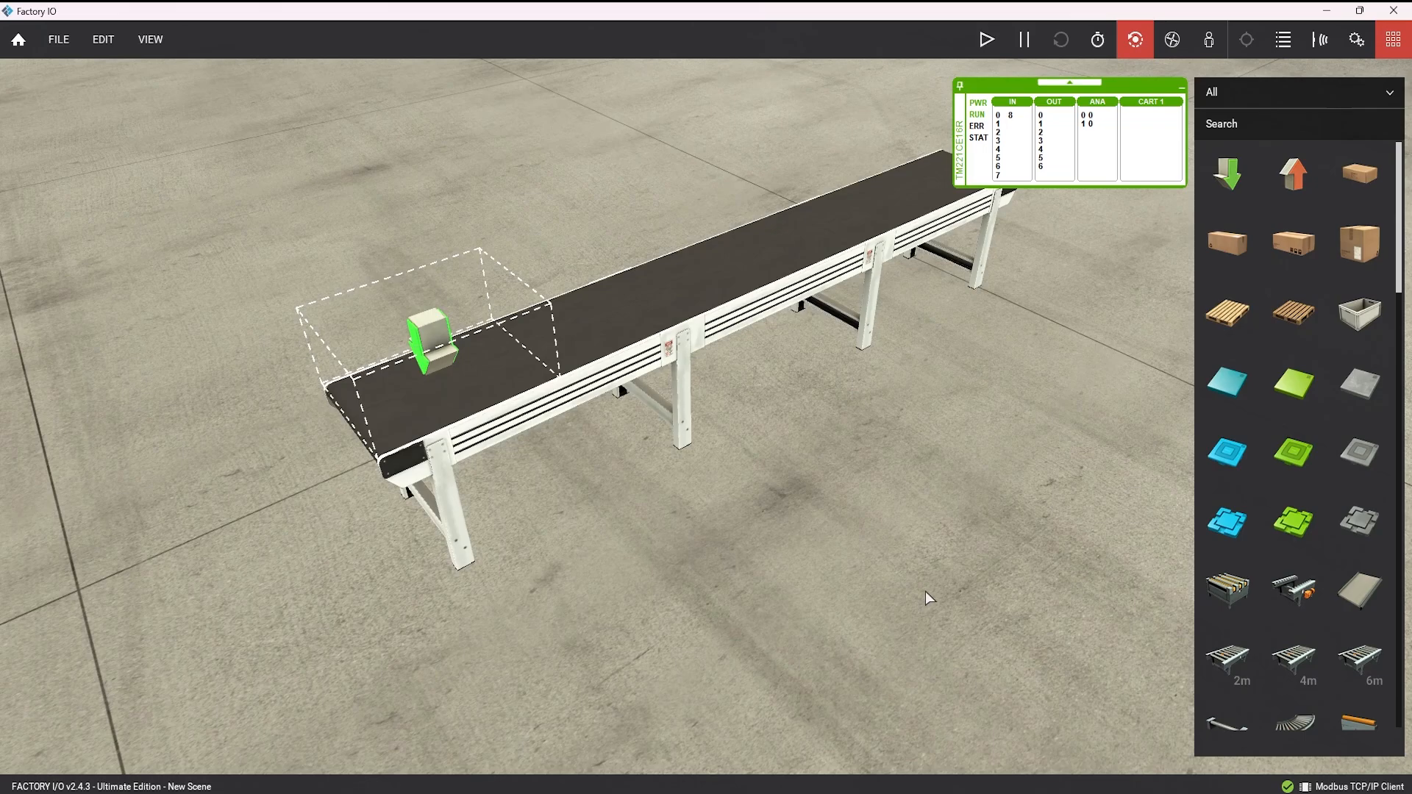
right_drag(925, 591, 809, 492)
right_click(430, 315)
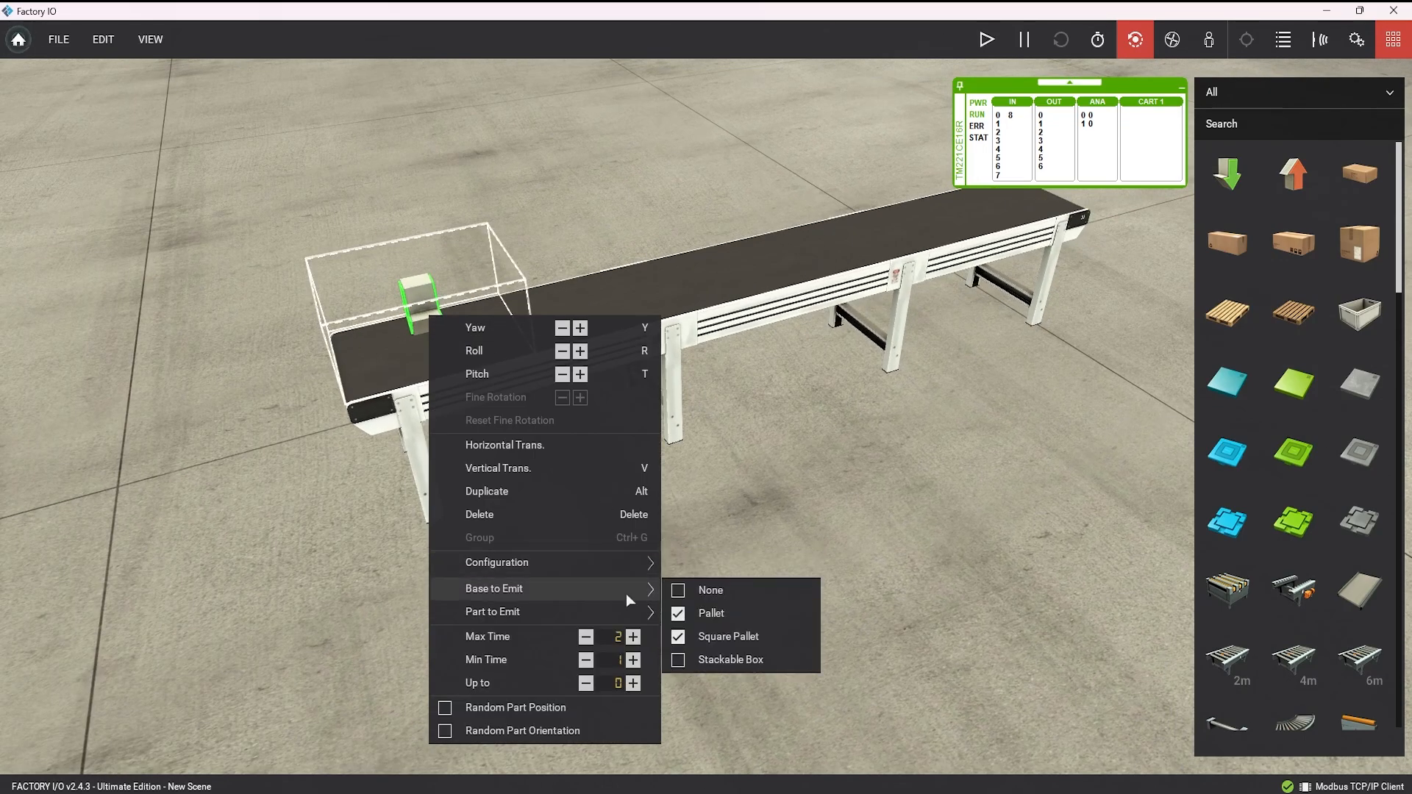
mouse_move(625, 611)
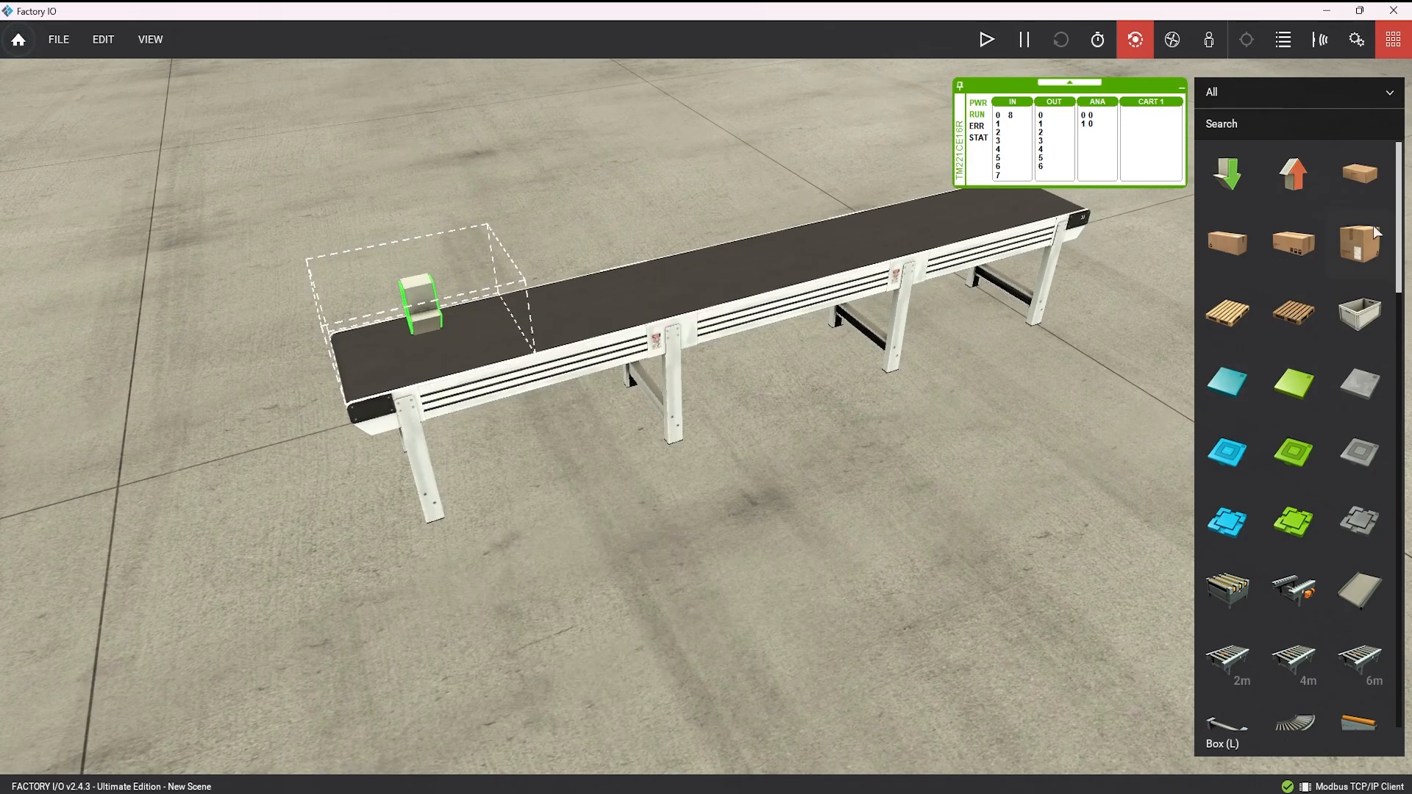
drag(1396, 210, 1353, 154)
- Open the online Factory I/O manual and look through its Scenes section
click(18, 39)
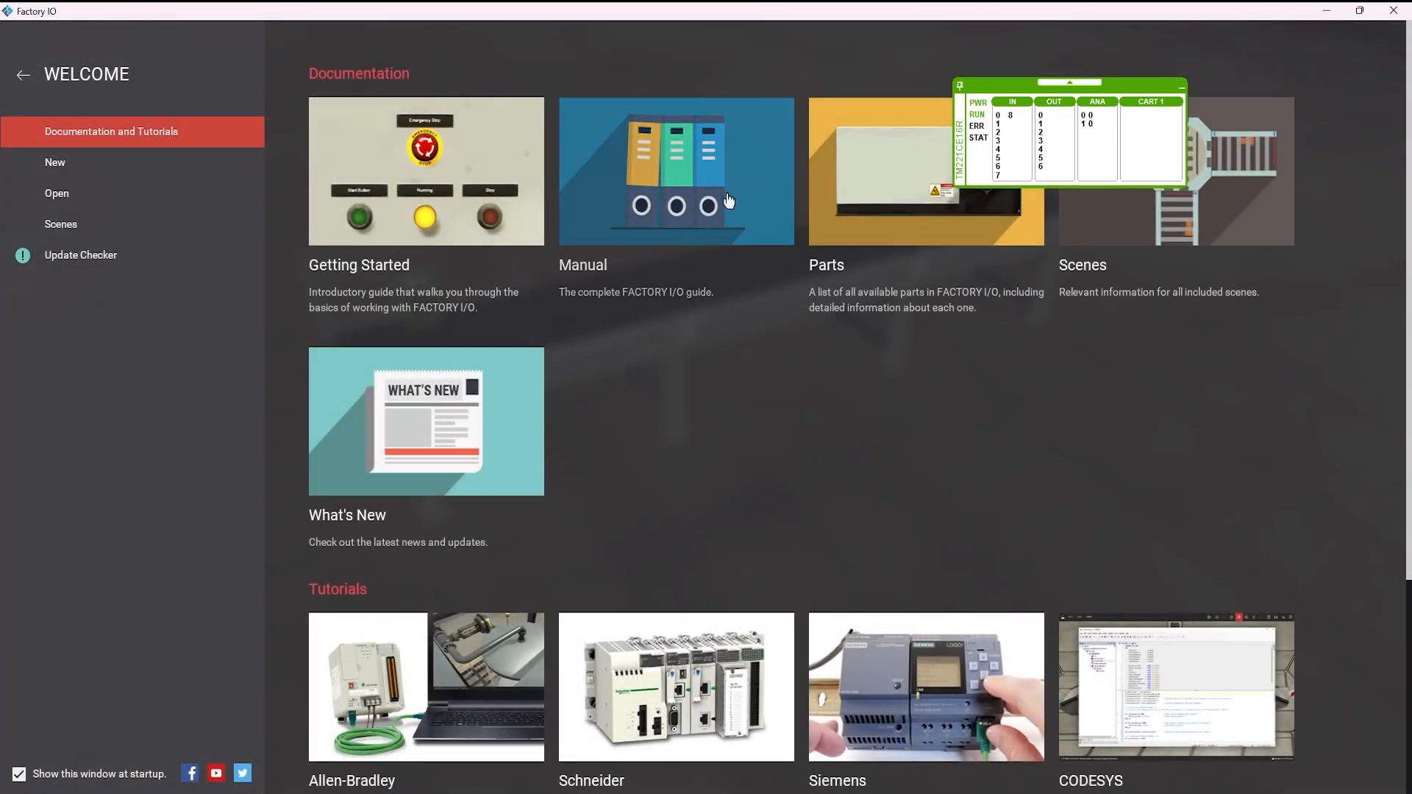
click(721, 189)
scroll(377, 504, down, 2)
click(285, 285)
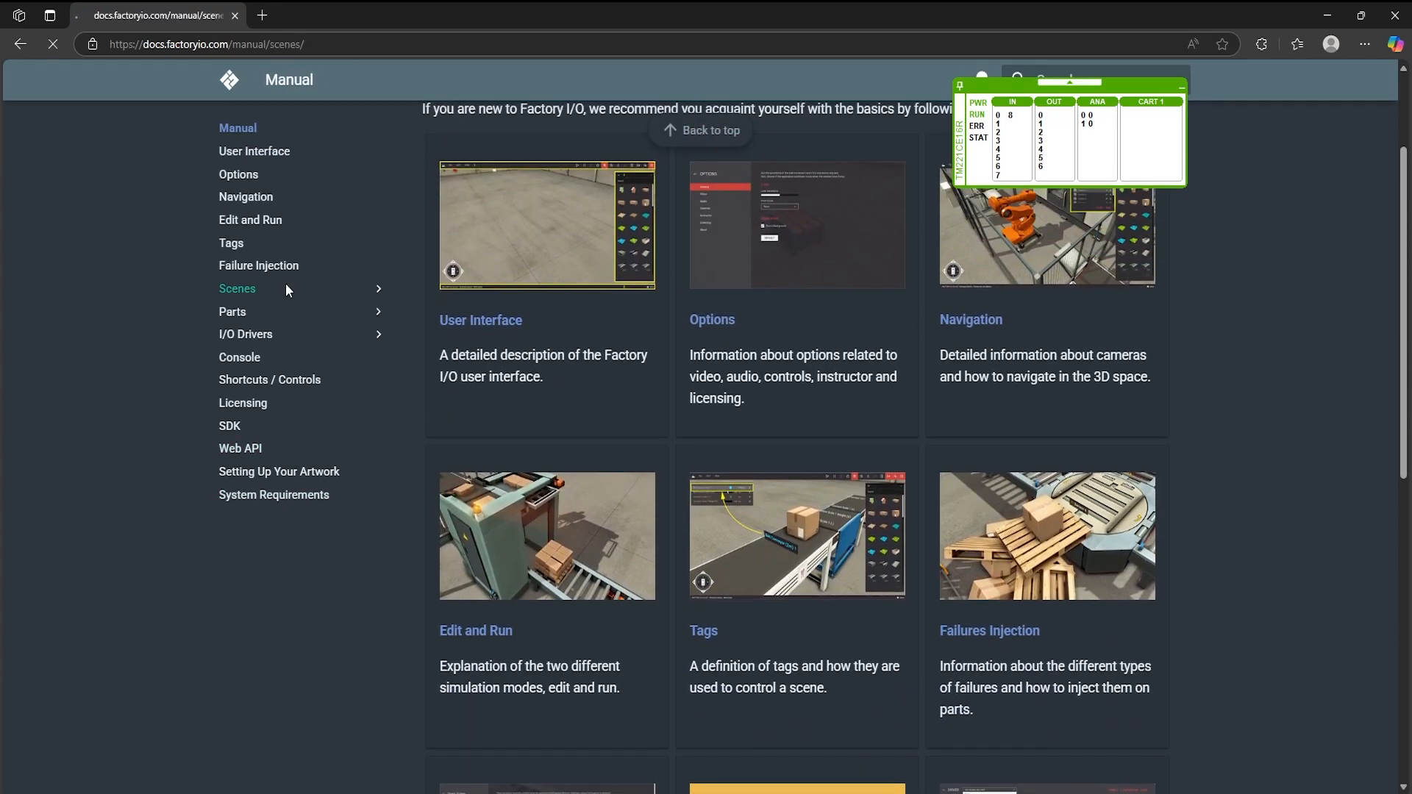
scroll(737, 482, down, 4)
scroll(273, 468, down, 4)
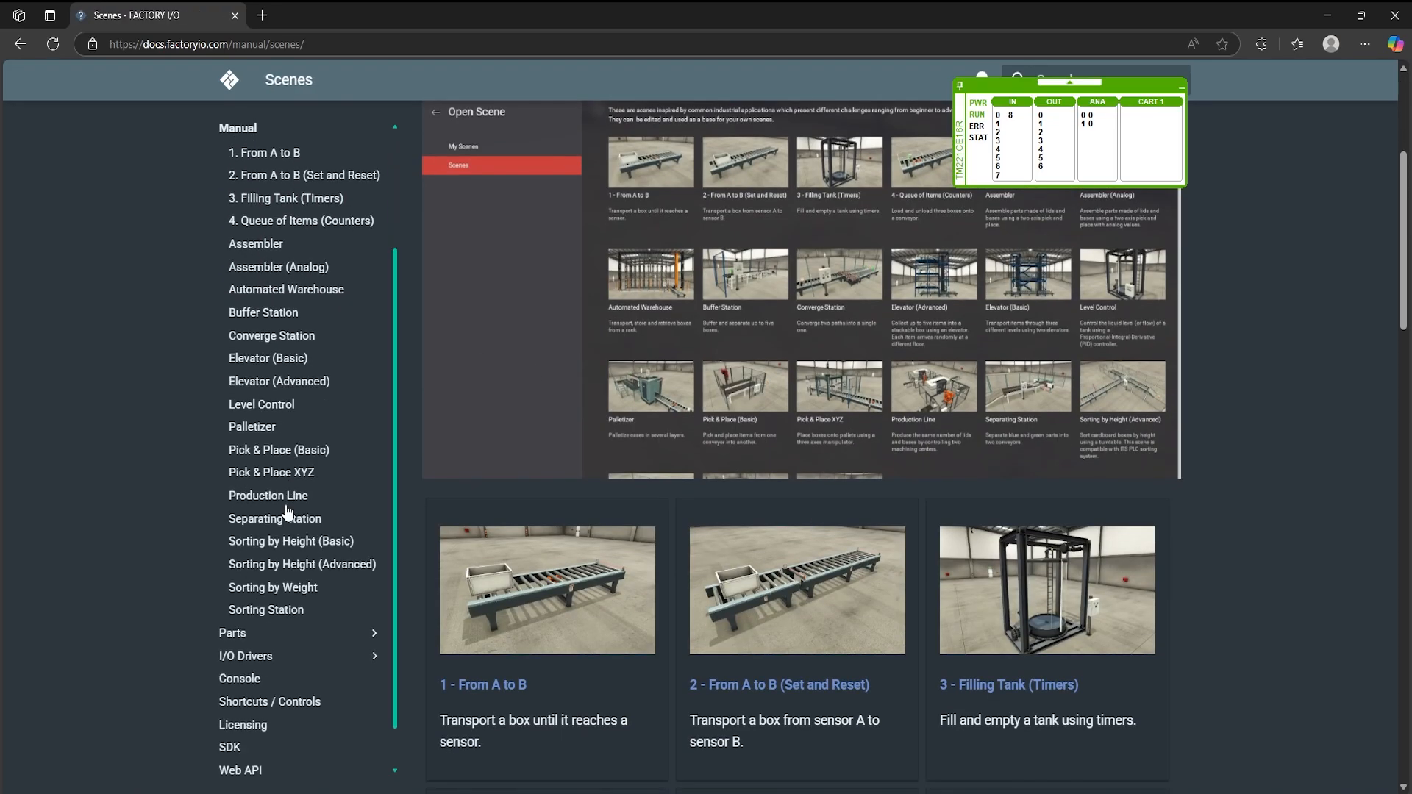
- Open the manual's Stations page under Parts and review the tag tables for the elevator and the stacker crane
click(309, 592)
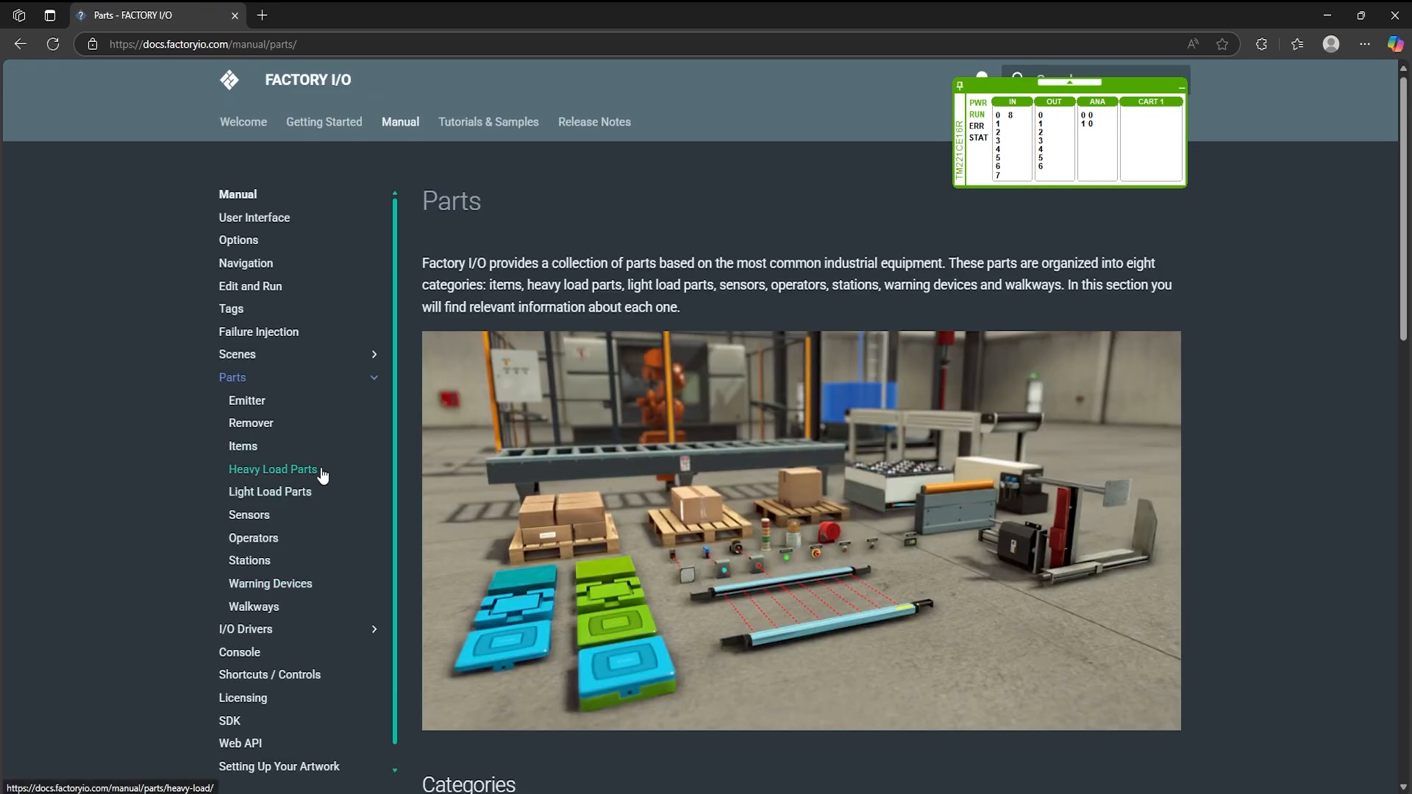
scroll(309, 441, down, 1)
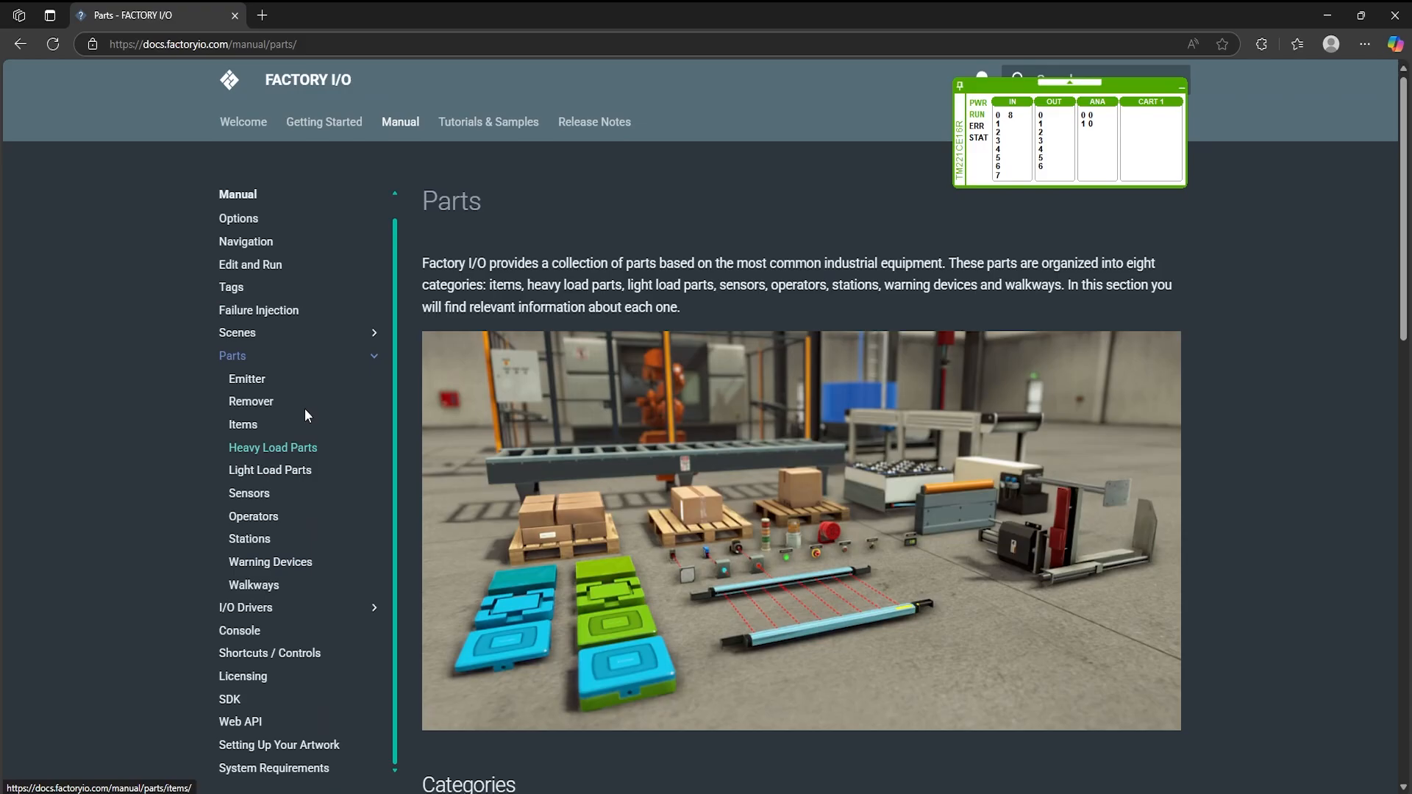
click(266, 545)
scroll(1255, 409, down, 15)
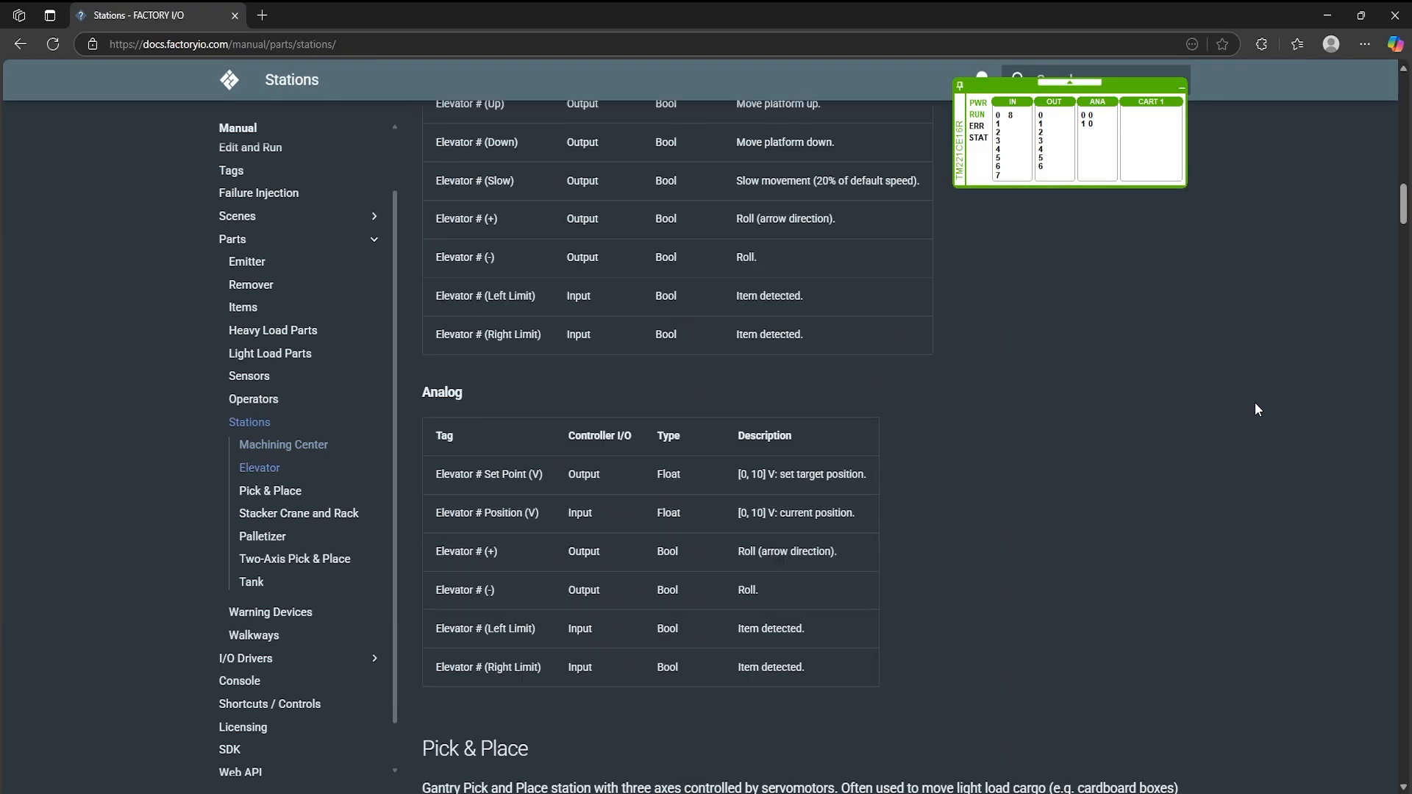
scroll(1255, 403, down, 2)
drag(1400, 207, 1408, 434)
- Switch back to Factory I/O and place a two-axis pick and place station on the floor beyond the conveyor's end
key(alt+Tab)
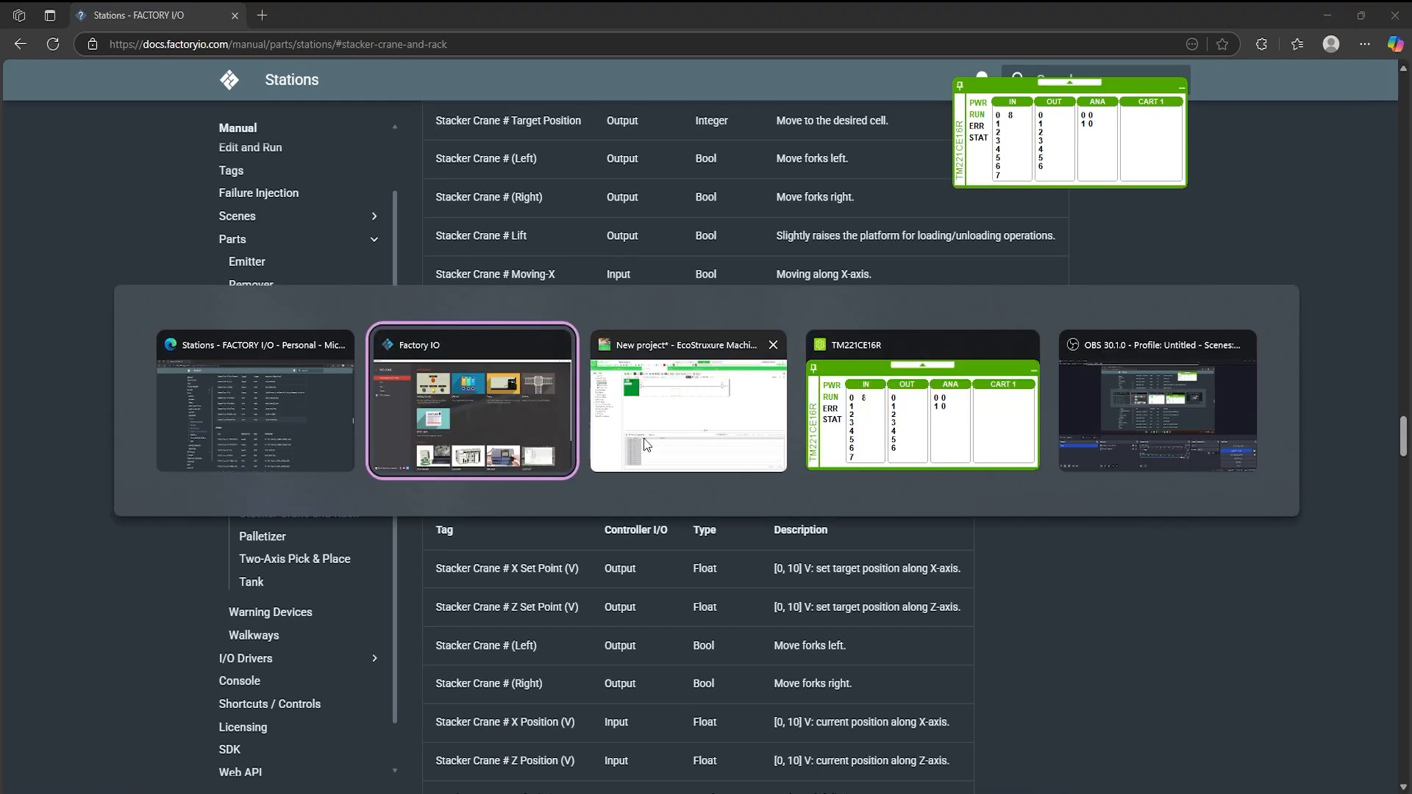
click(488, 416)
key(Escape)
scroll(1266, 450, down, 8)
key(w)
key(s)
key(d)
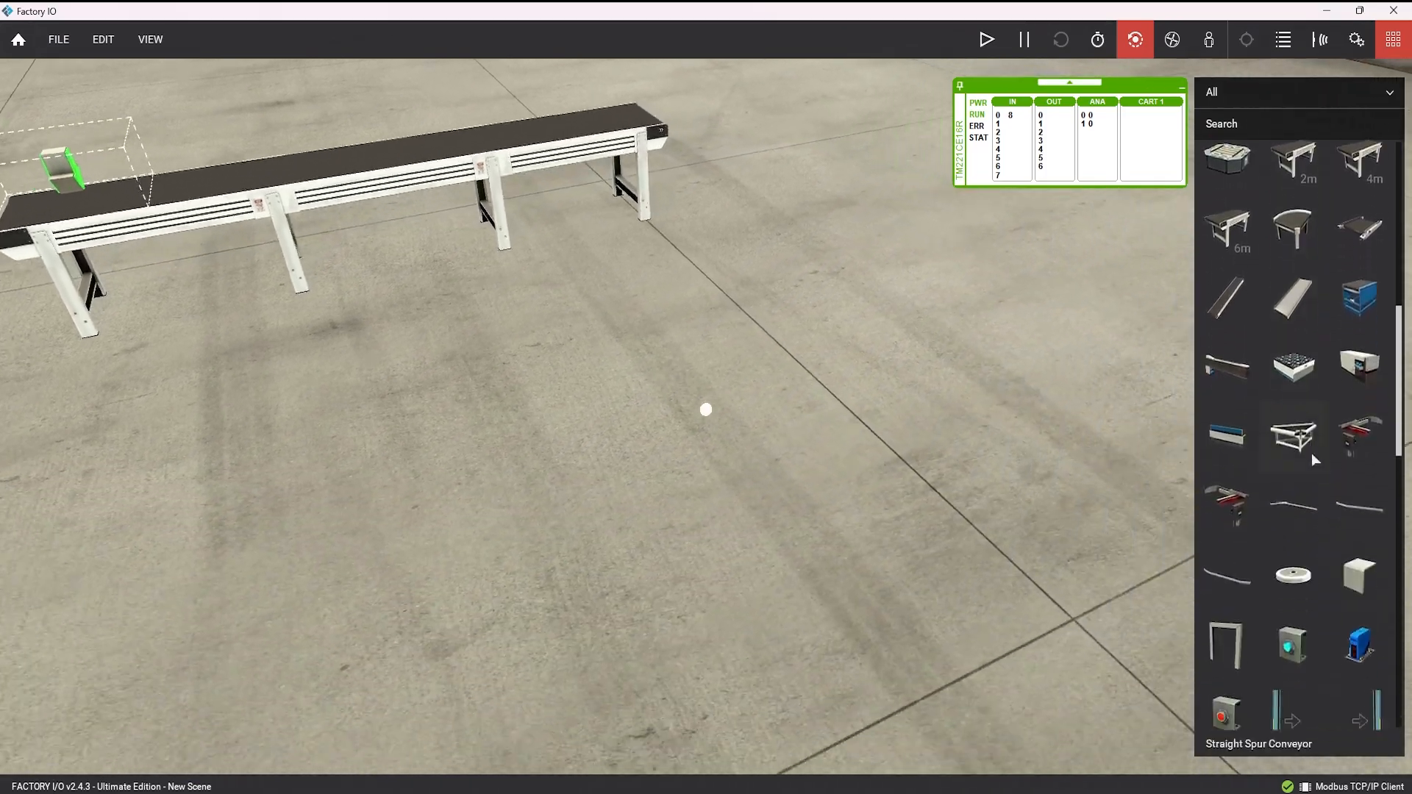
key(w)
scroll(1362, 373, down, 10)
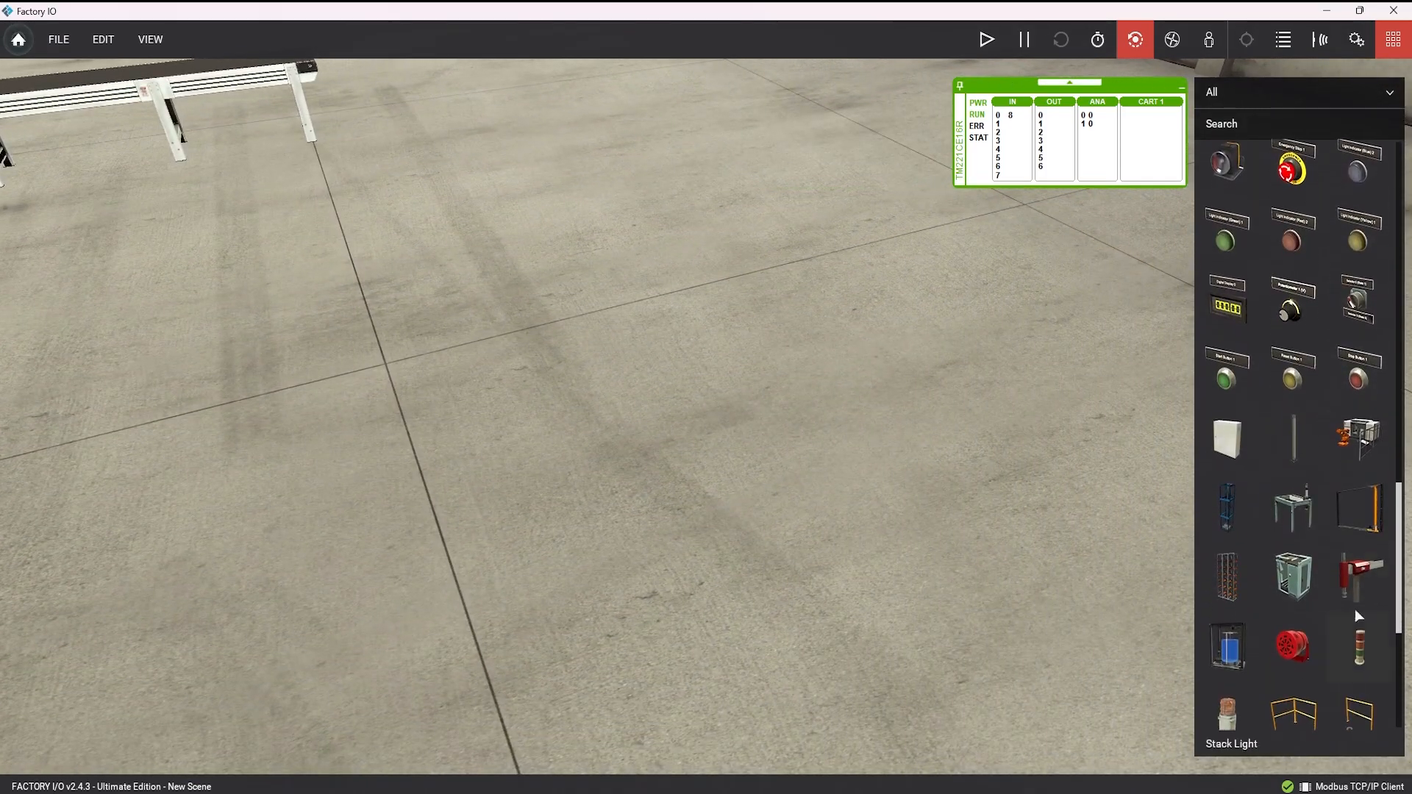
drag(1358, 580, 577, 217)
scroll(619, 246, down, 3)
right_drag(620, 246, 970, 287)
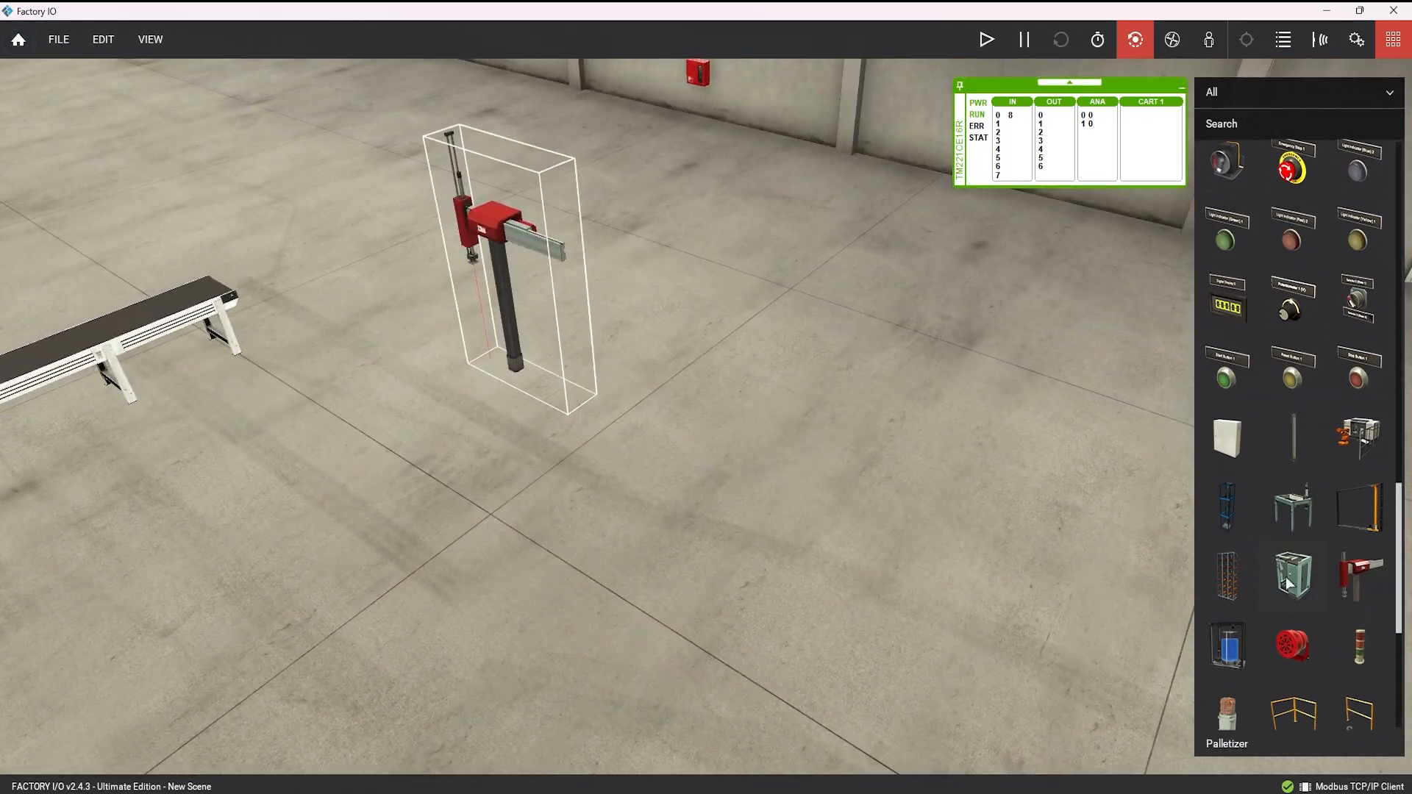
- Try adding a stacker crane and one more station to the floor, and undo all three station placements
scroll(1289, 582, down, 4)
drag(1227, 584, 693, 423)
right_drag(694, 423, 1152, 496)
scroll(1274, 560, down, 2)
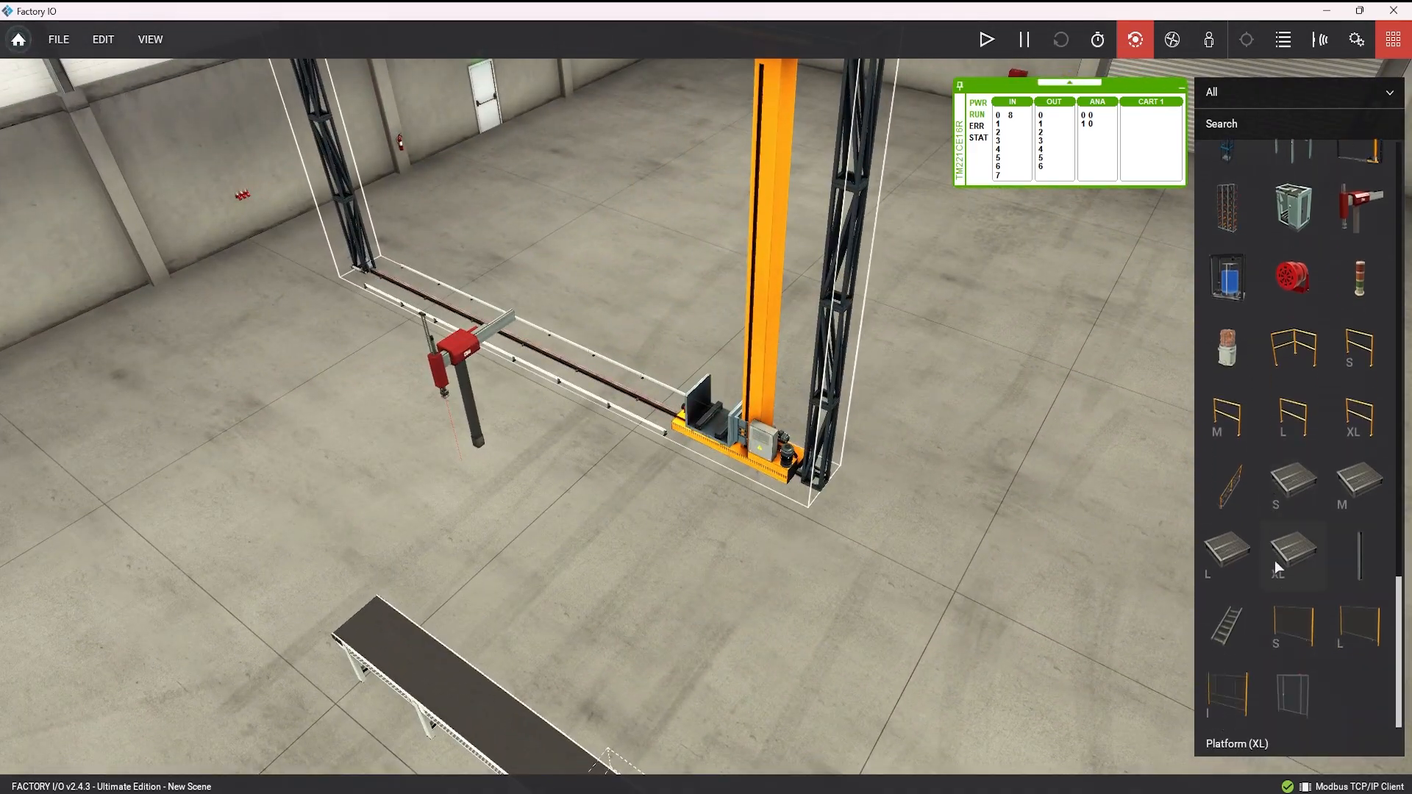
scroll(1273, 560, up, 4)
drag(1314, 423, 878, 528)
key(ctrl+z)
key(ctrl+z)
key(ctrl+z)
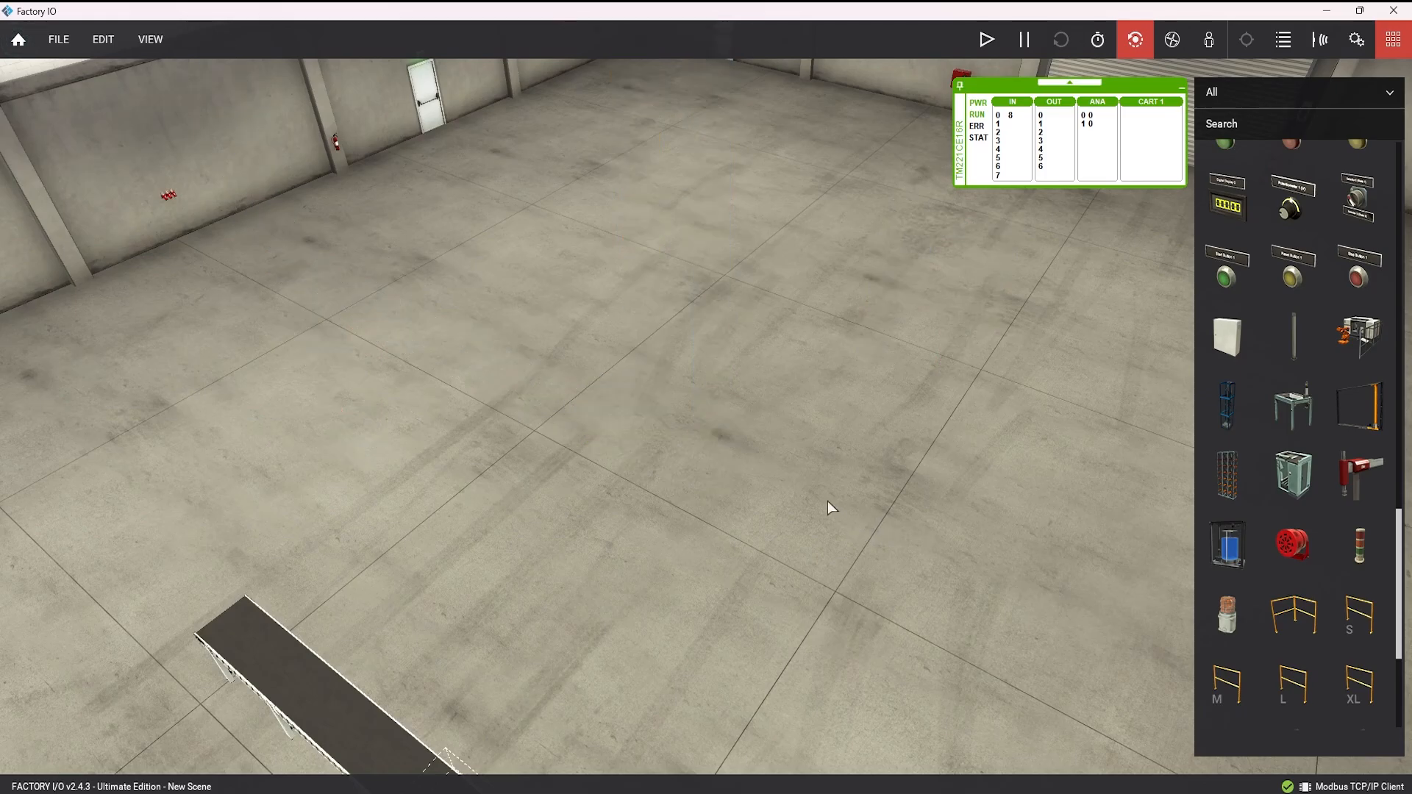
- Display the actuator tags on the emitter and the belt conveyor
scroll(827, 507, down, 5)
right_drag(706, 419, 519, 479)
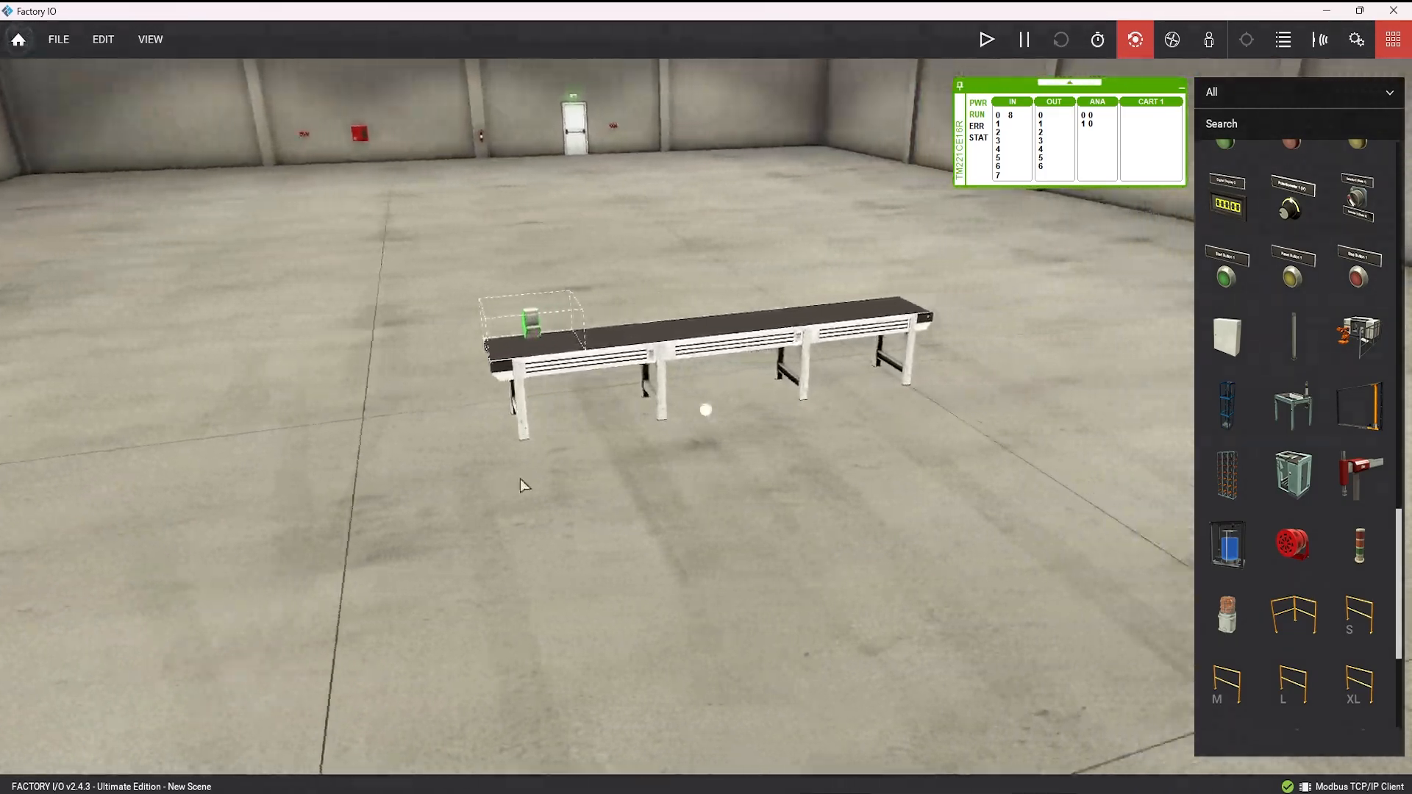
scroll(629, 475, up, 5)
scroll(629, 475, down, 2)
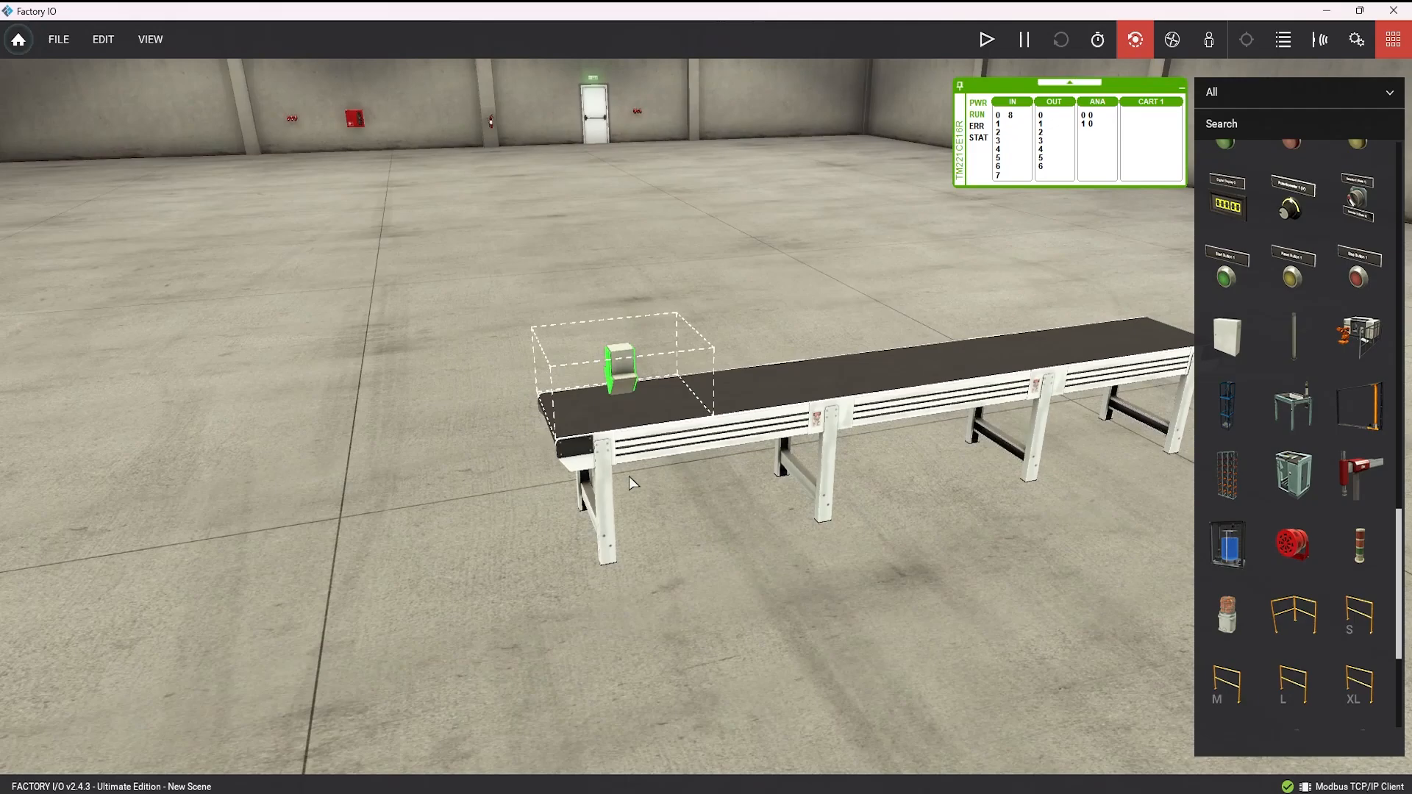
key(d)
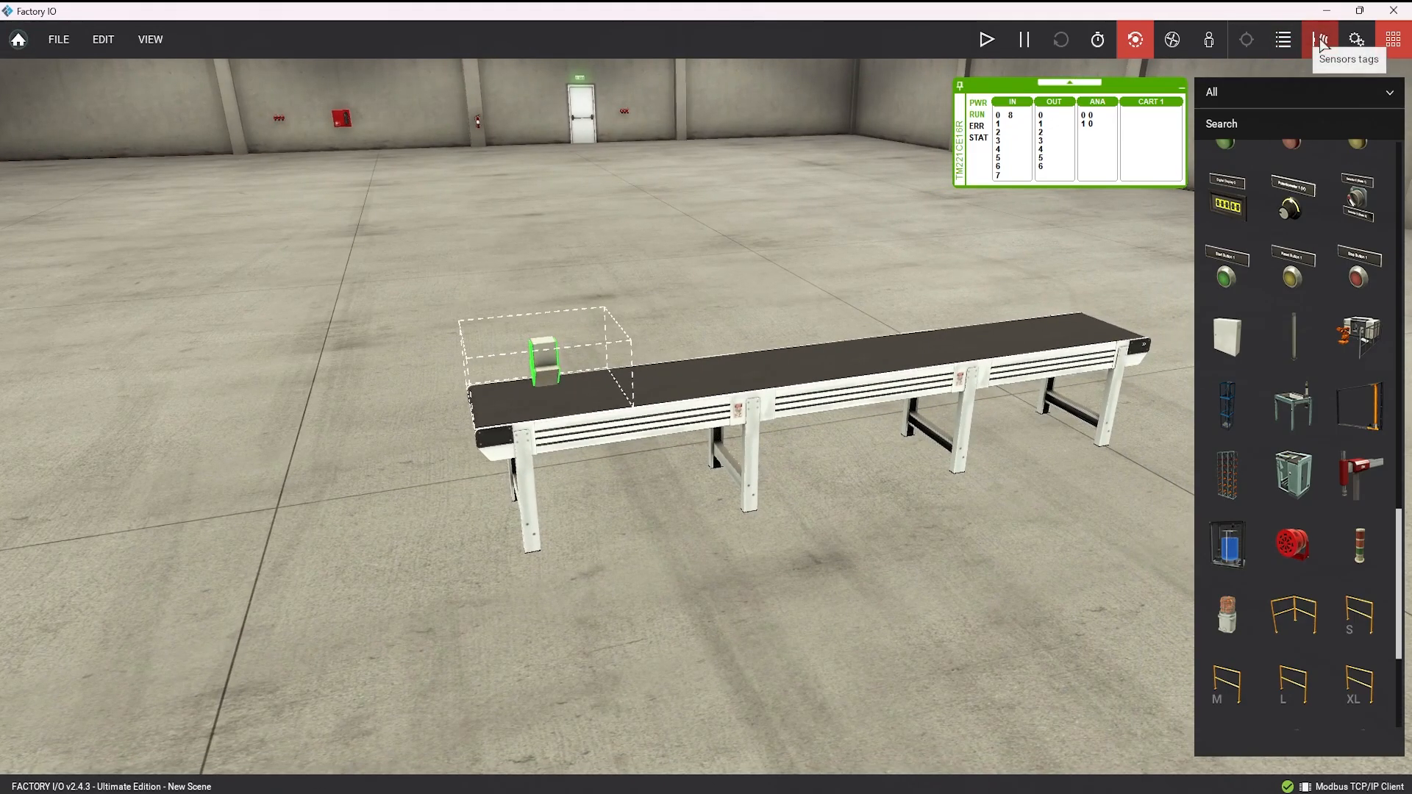
key(d)
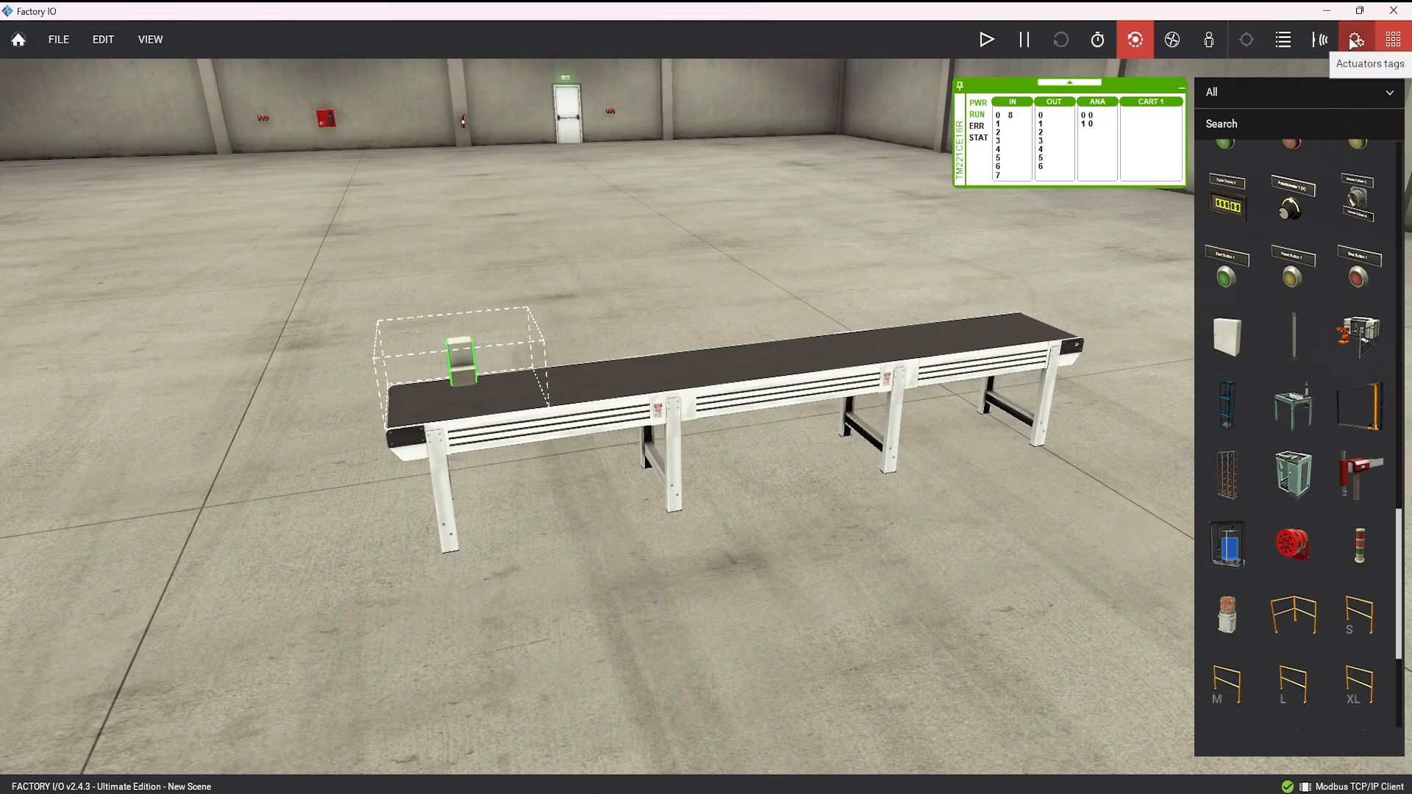
key(d)
click(1355, 38)
key(a)
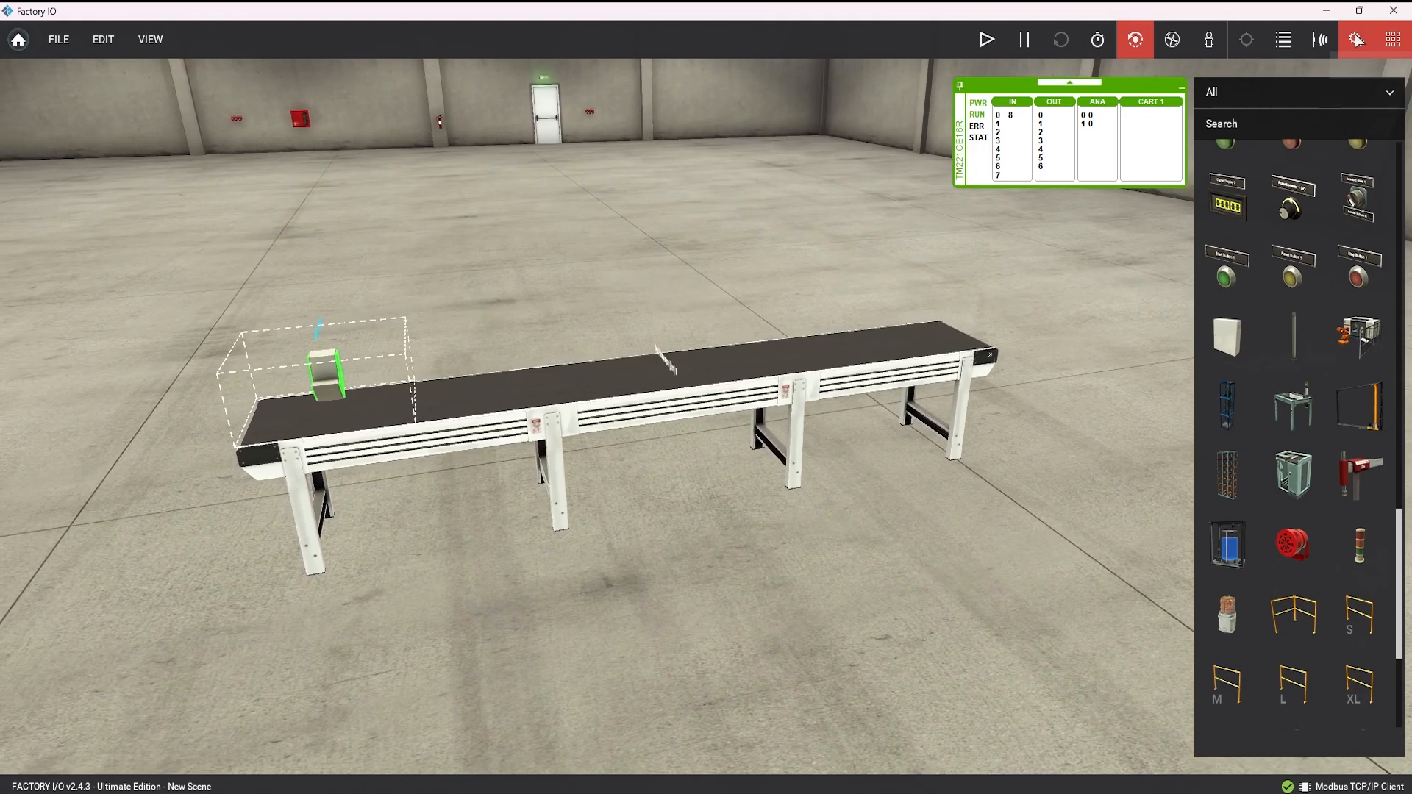
right_drag(1066, 243, 911, 285)
scroll(952, 287, up, 2)
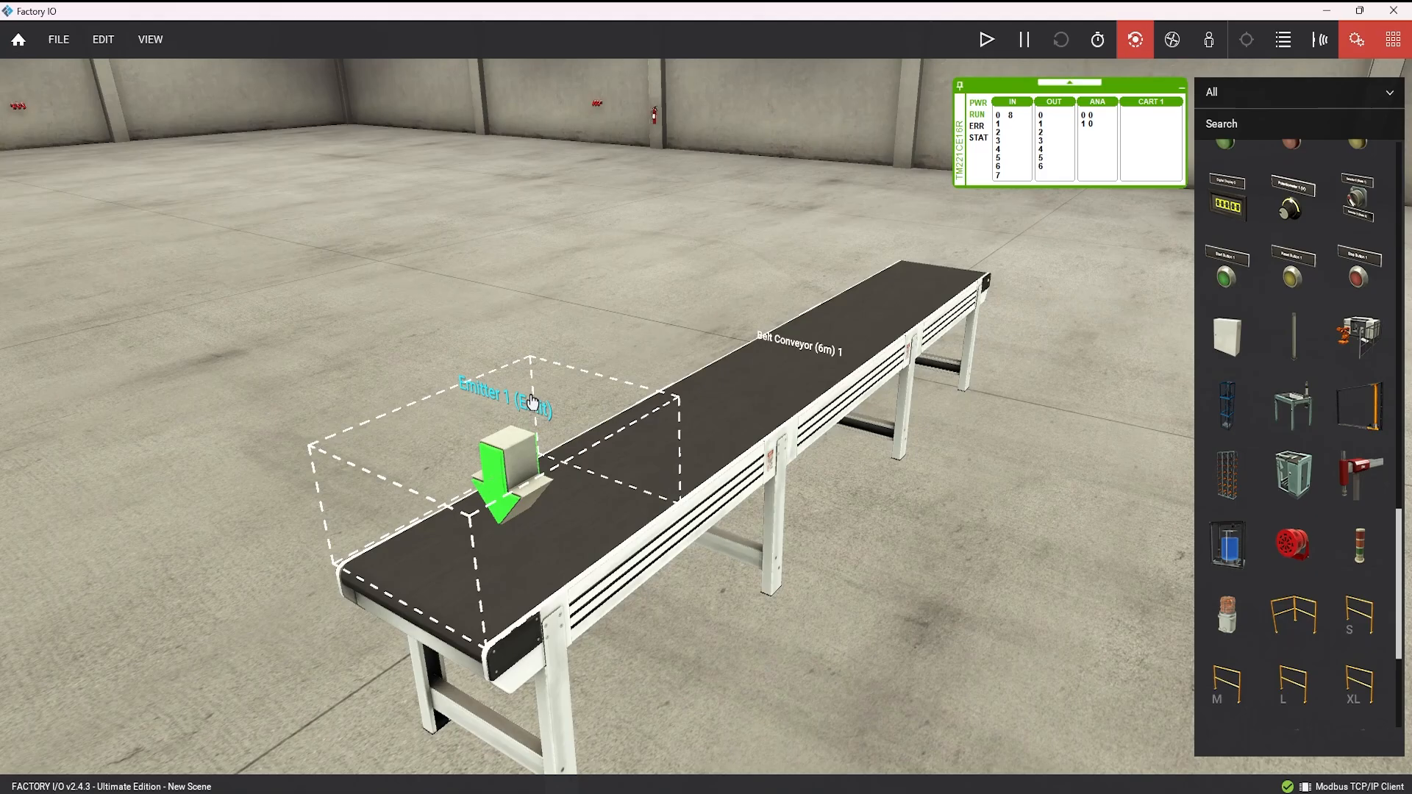
- Pin the 6 m belt conveyor's actuator tag and rename it Main Conveyor
double_click(706, 403)
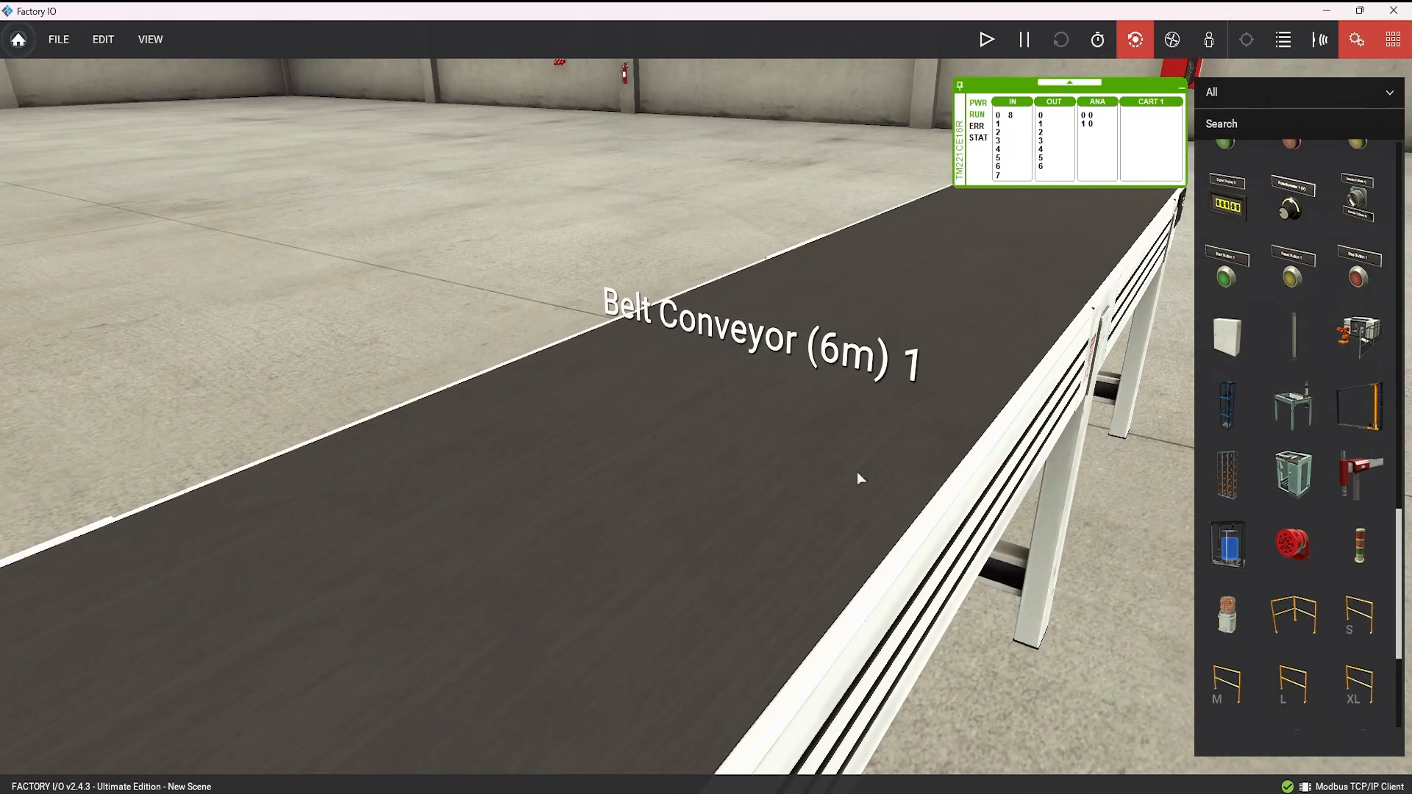
scroll(857, 470, down, 5)
click(731, 350)
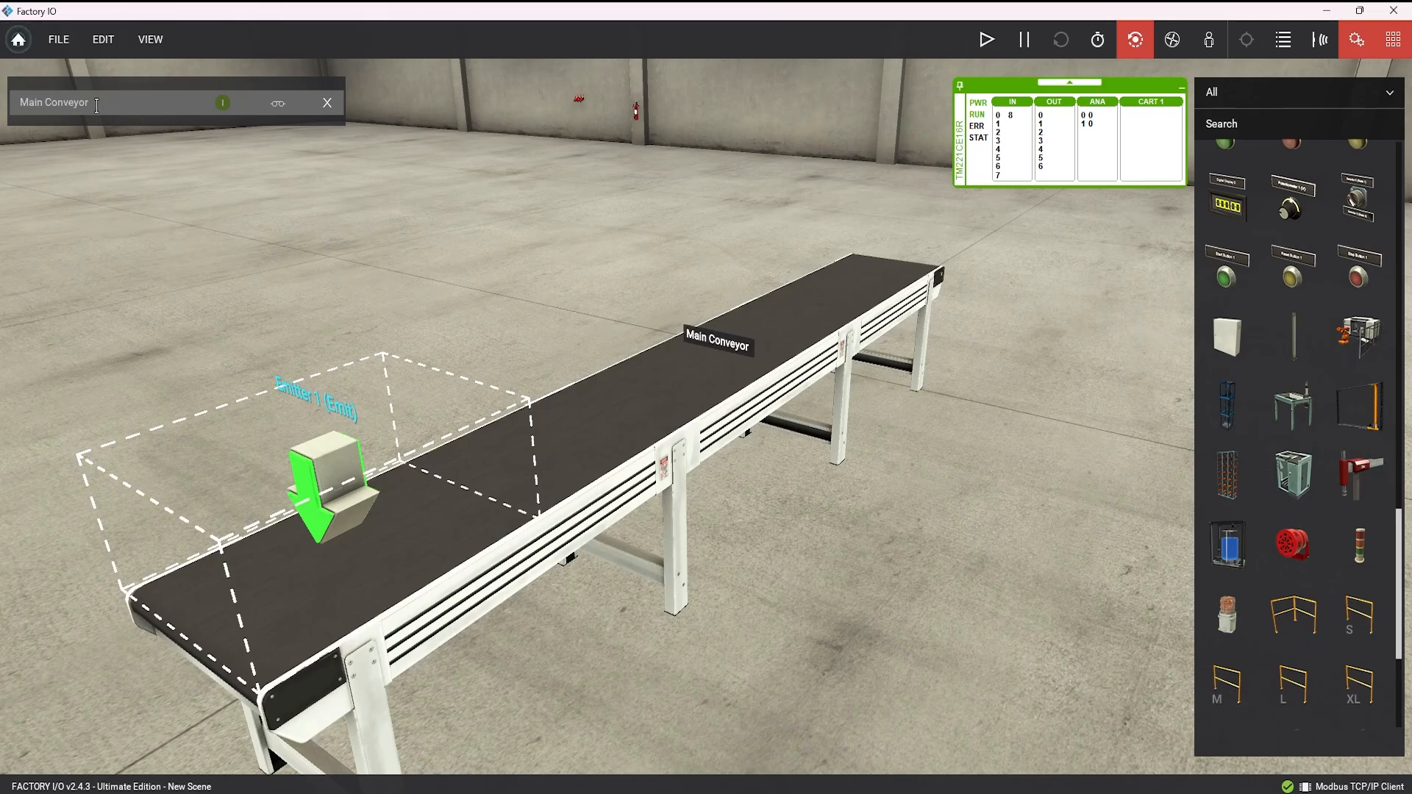
- Map the Main Conveyor actuator to Input 32 of the Modbus TCP/IP Client driver and return to the scene
key(F4)
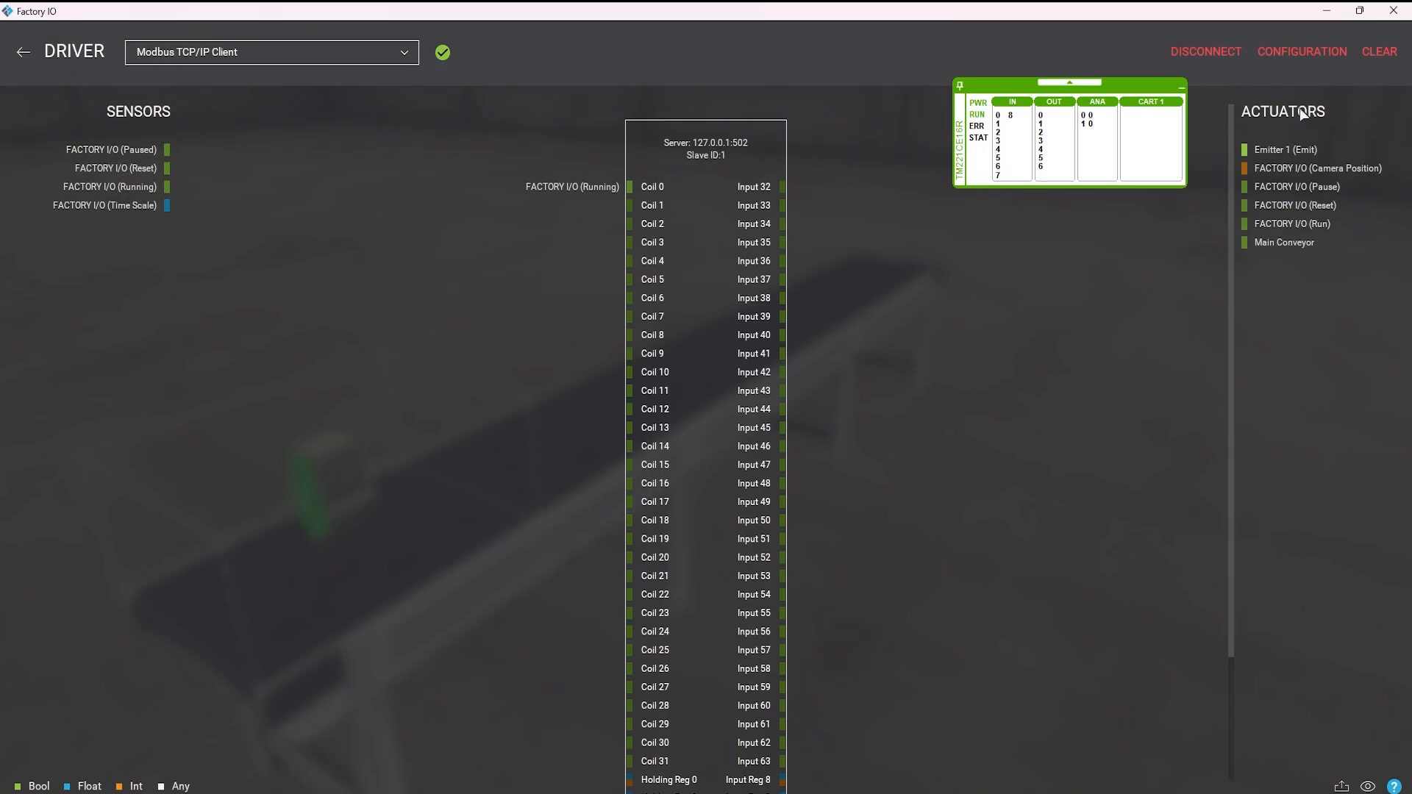
drag(1318, 242, 1032, 327)
drag(849, 198, 871, 188)
key(Escape)
scroll(782, 289, down, 3)
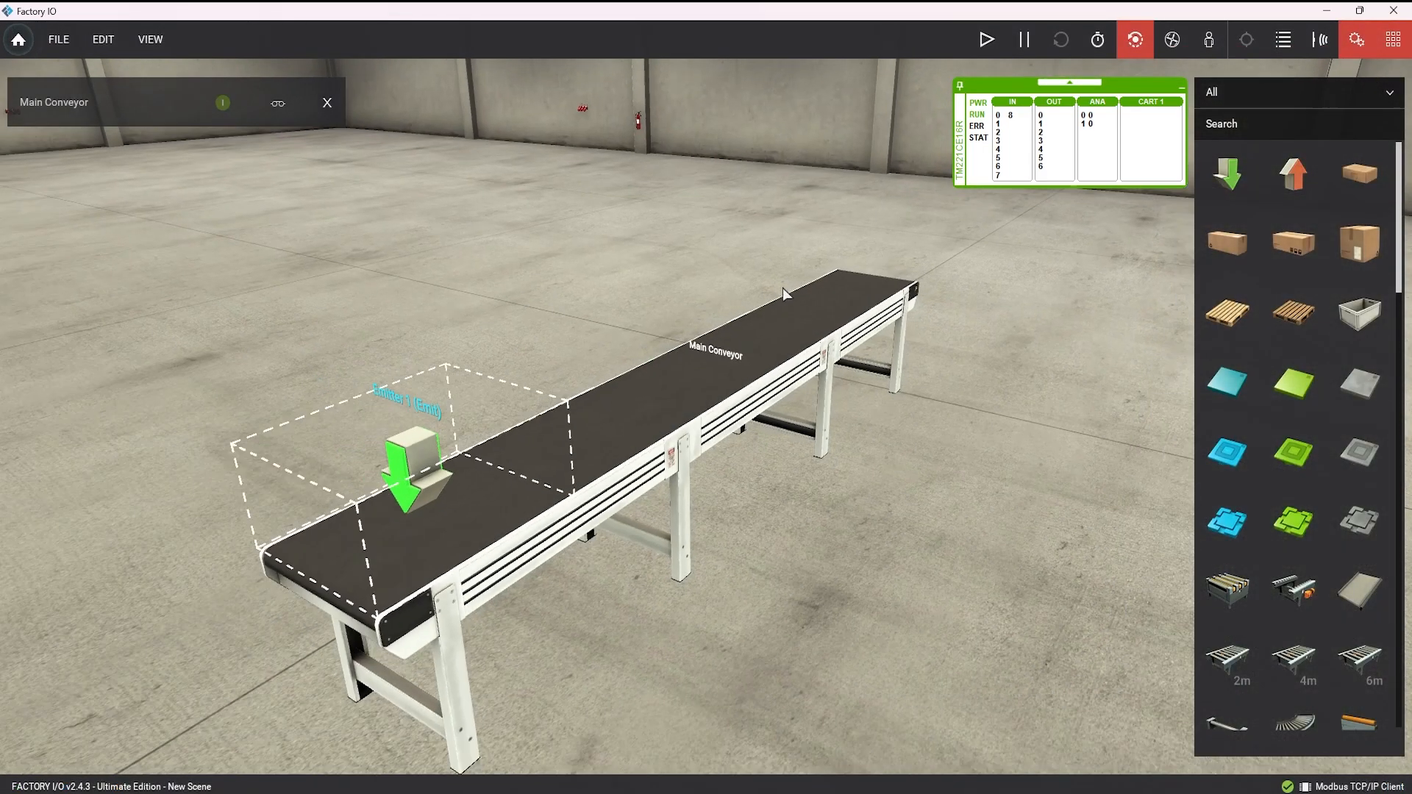
- Check Rung0 in EcoStruxure Machine Expert - Basic, return to Factory I/O and run the scene, watching the Main Conveyor's motion
key(alt+Tab)
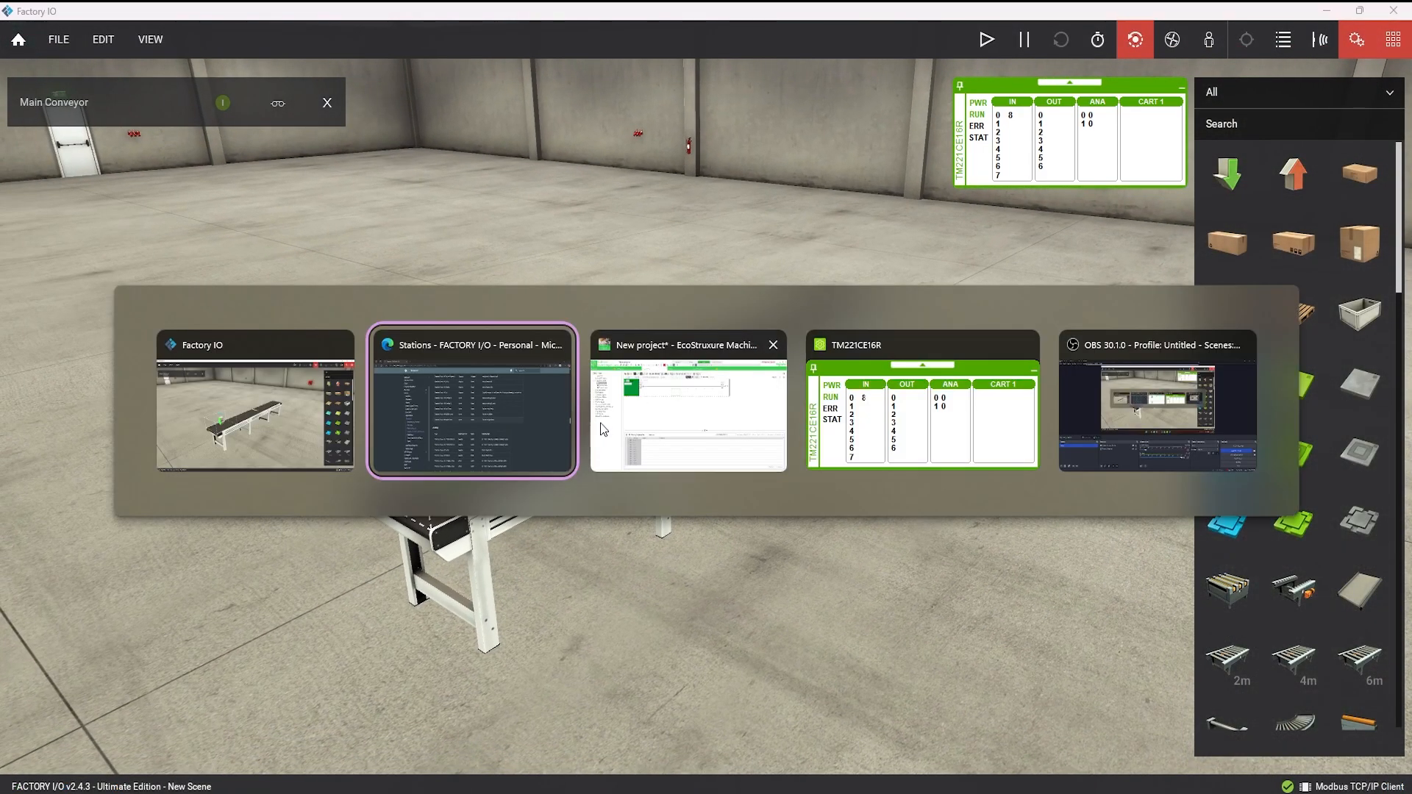
click(659, 380)
key(alt+Tab)
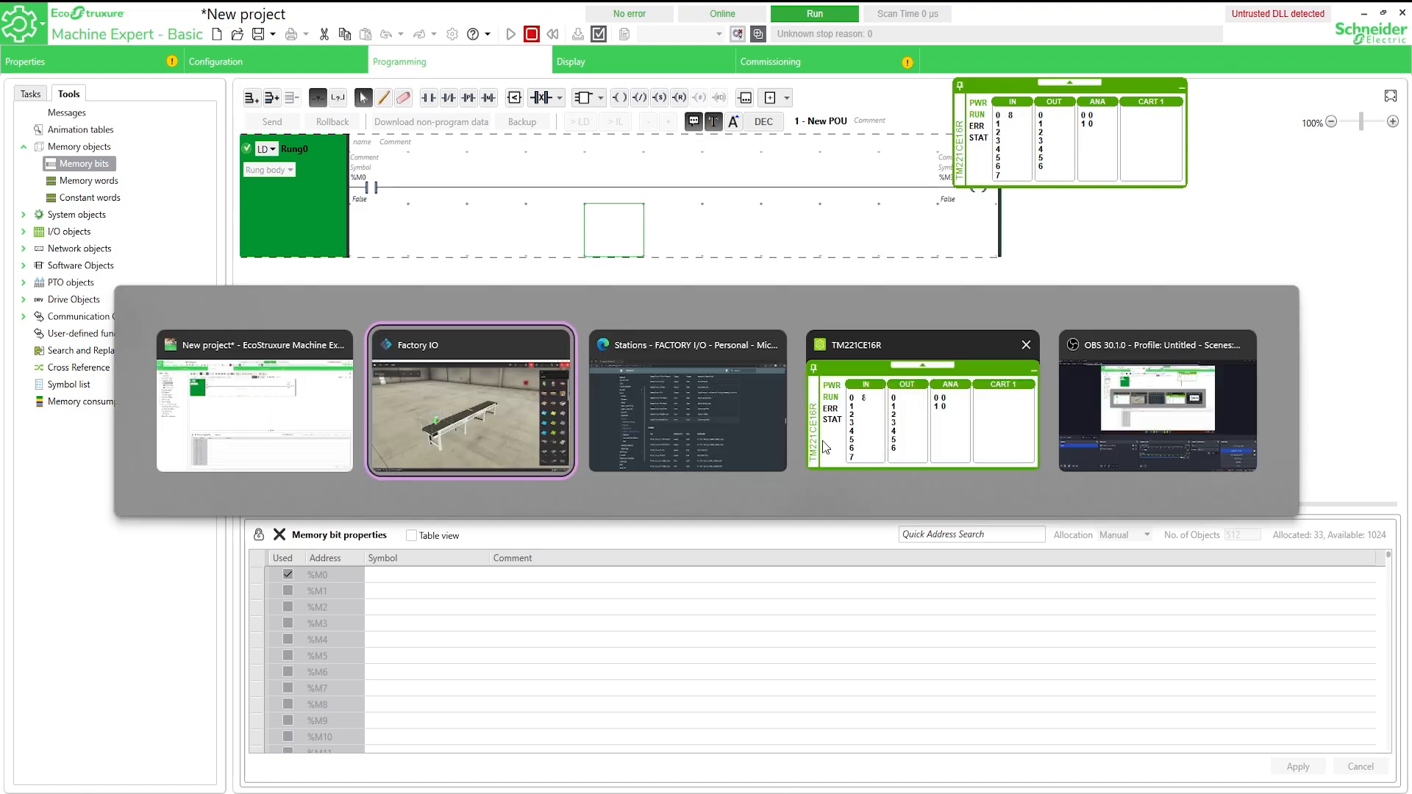
click(513, 409)
click(985, 39)
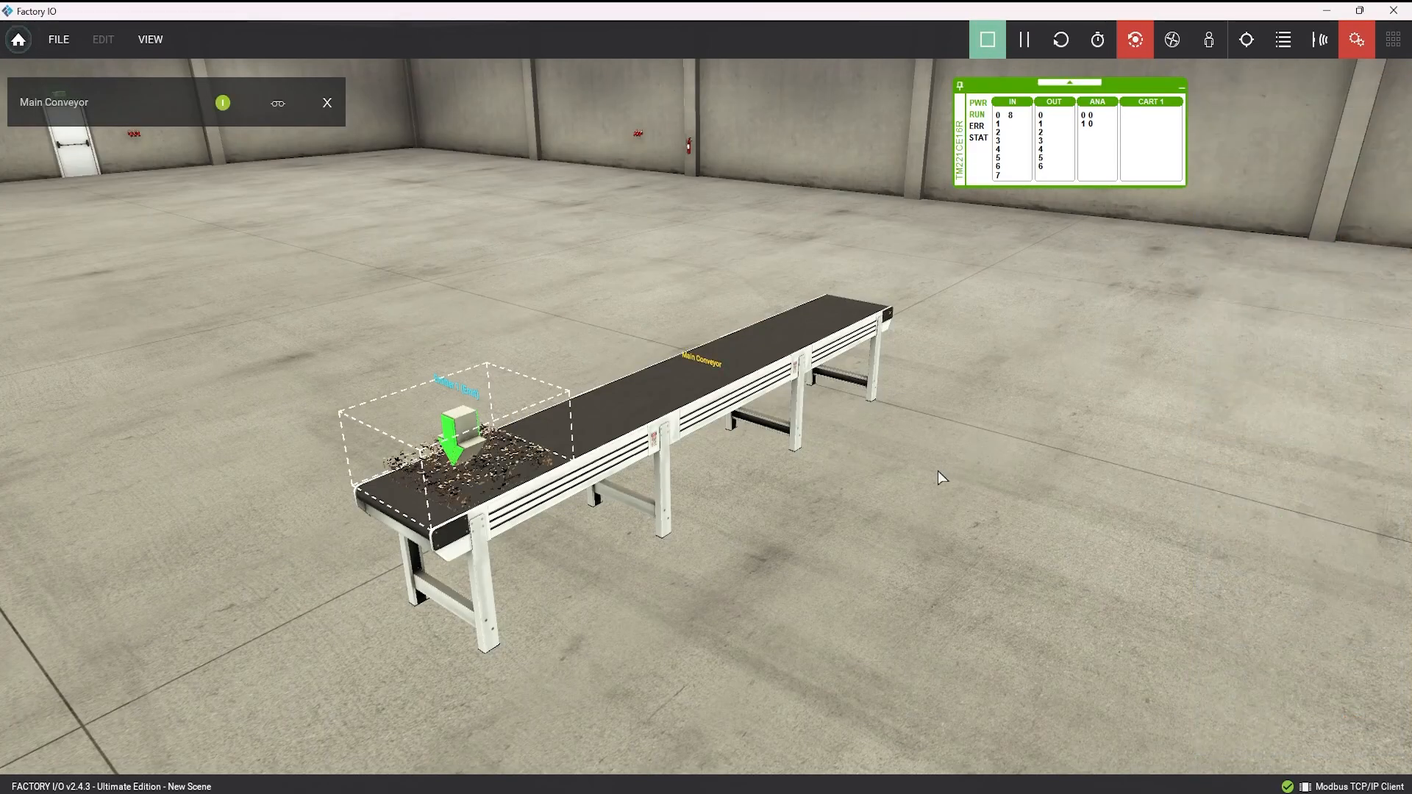
right_drag(938, 470, 660, 478)
scroll(659, 456, up, 5)
scroll(589, 379, up, 5)
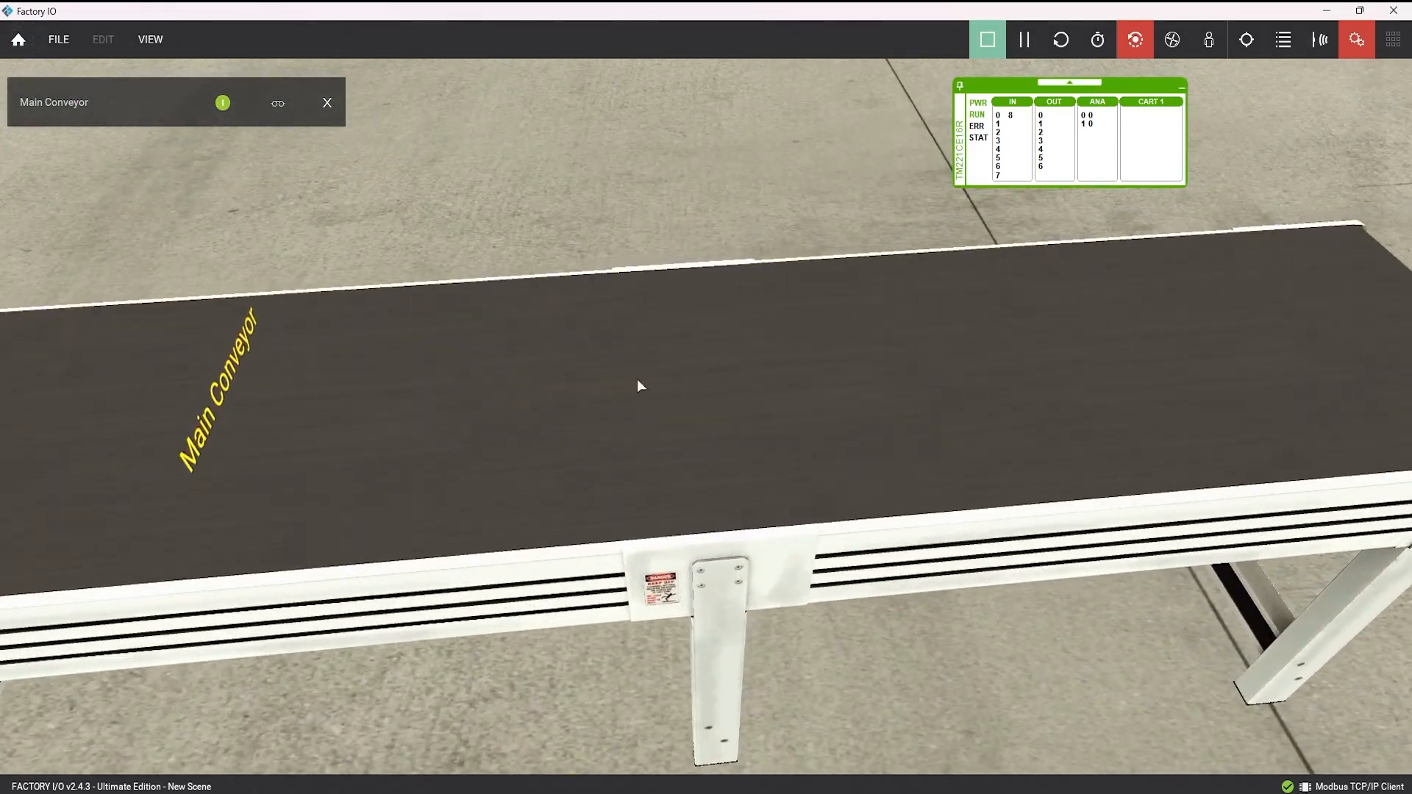
scroll(637, 378, down, 5)
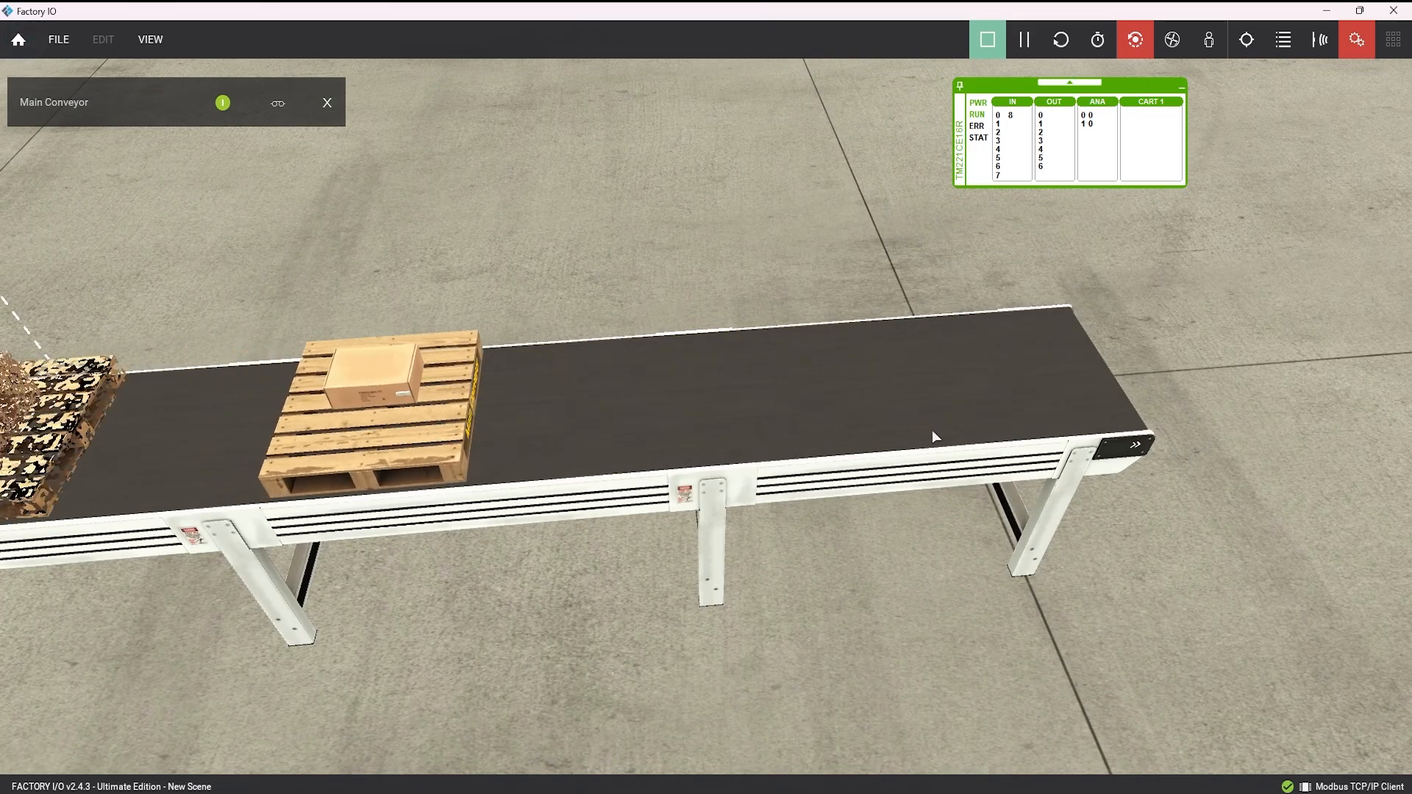
- Switch to EcoStruxure Machine Expert - Basic and move the TM221CE16R simulator panel clear of the %M32 coil in Rung0
key(alt+Tab)
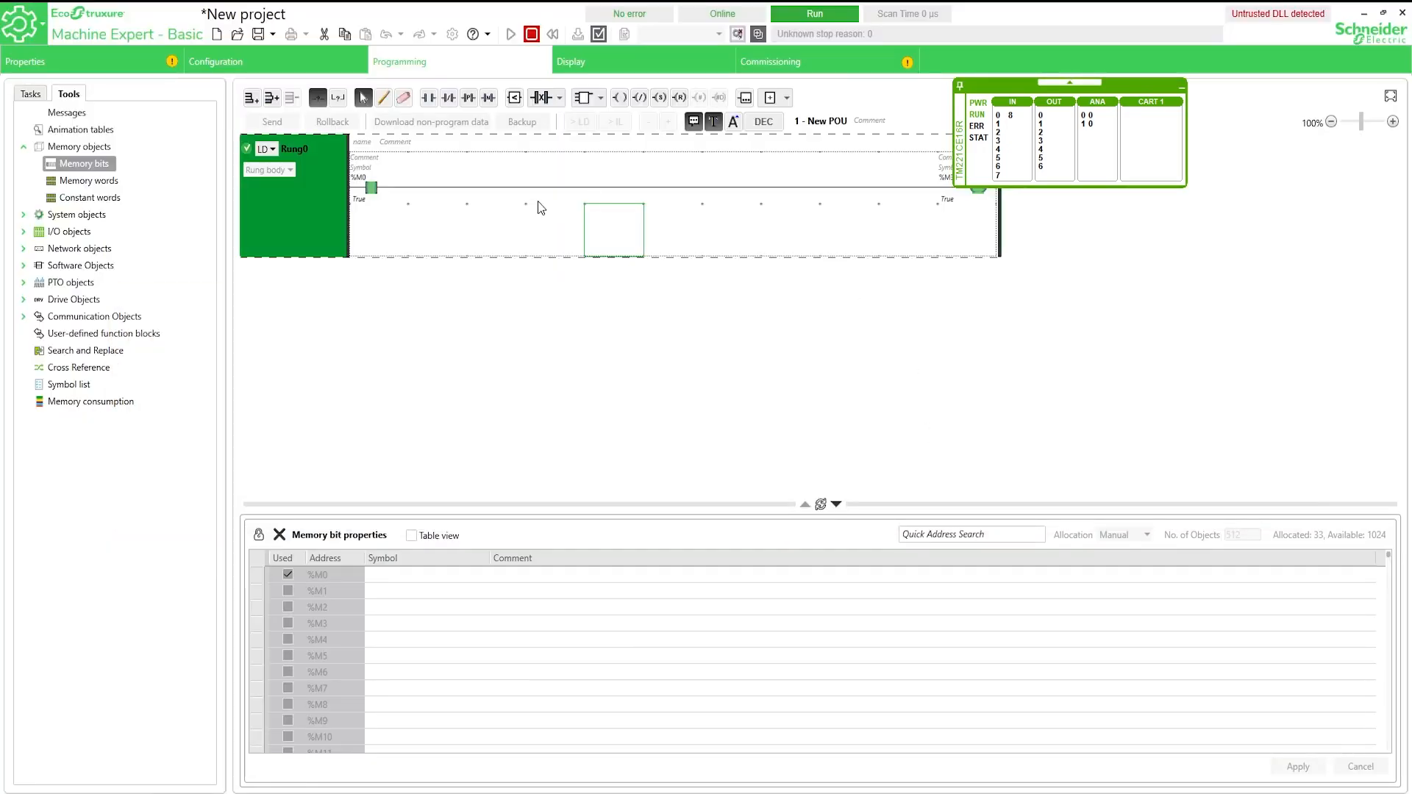
drag(1000, 91, 1102, 101)
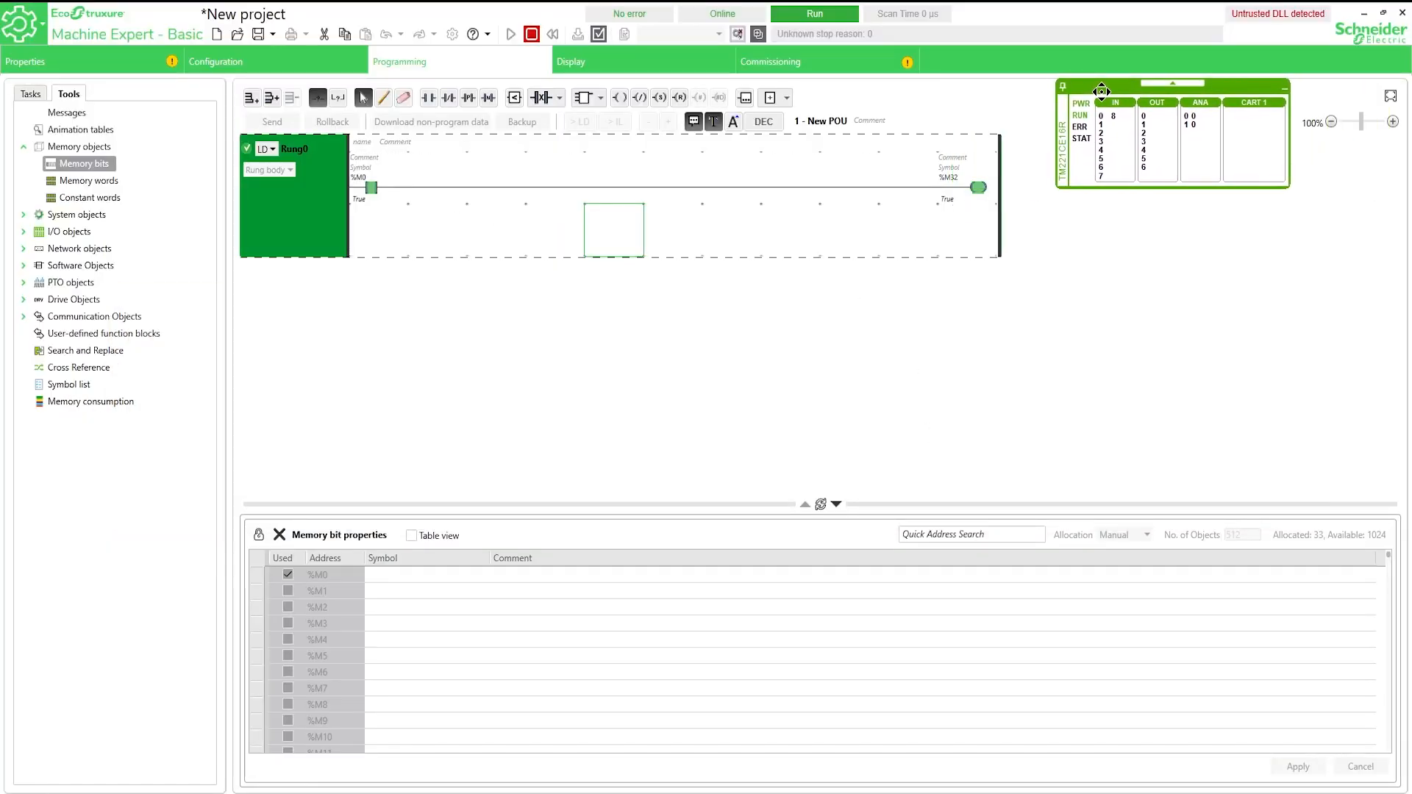
- Switch to Factory I/O and watch the pallets travel along the running Main Conveyor up to its far end
key(alt+Tab)
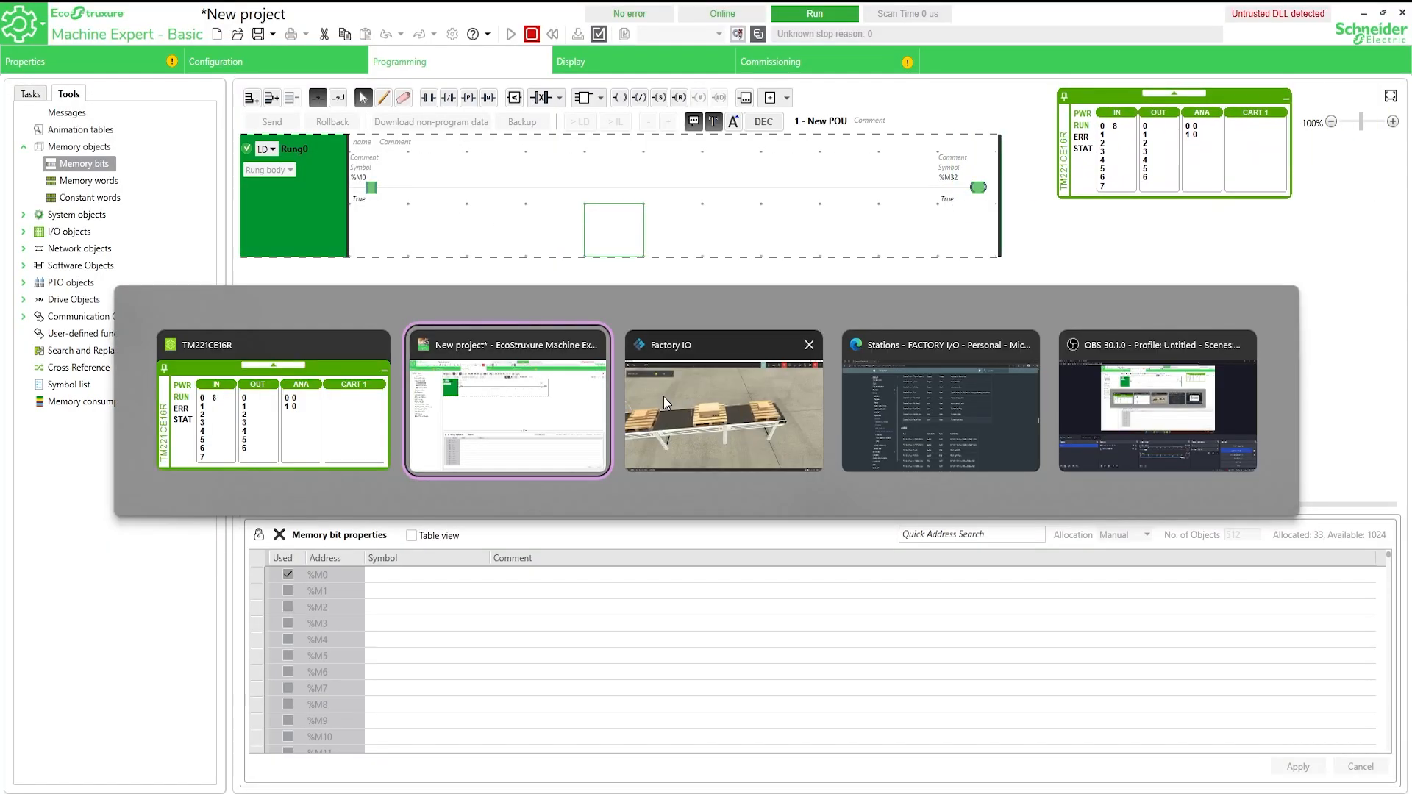
click(673, 404)
scroll(813, 234, down, 5)
right_drag(955, 318, 960, 349)
double_click(960, 349)
scroll(959, 350, up, 3)
scroll(960, 348, down, 8)
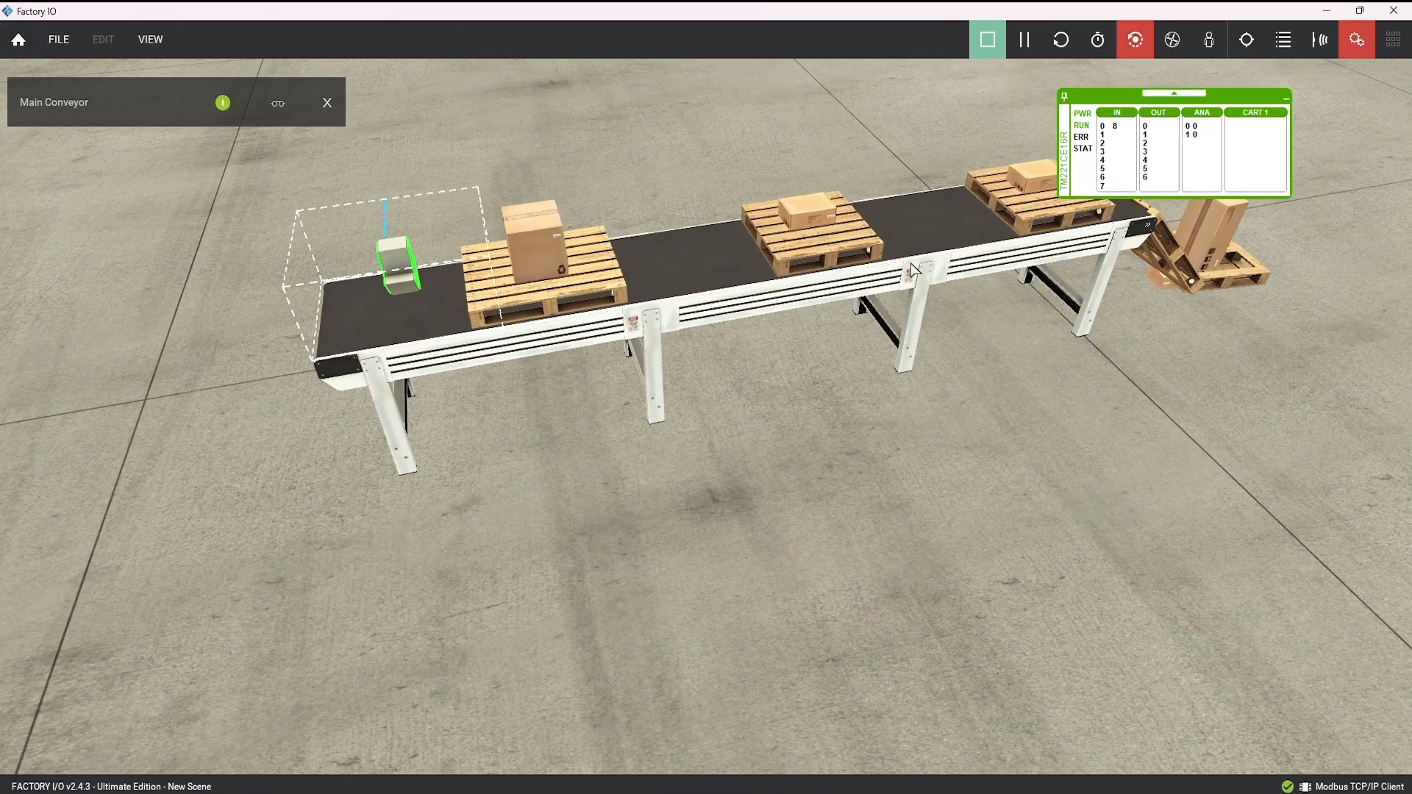
- Stop the scene and place a remover on the floor just beyond the Main Conveyor's discharge end
click(985, 40)
key(d)
key(w)
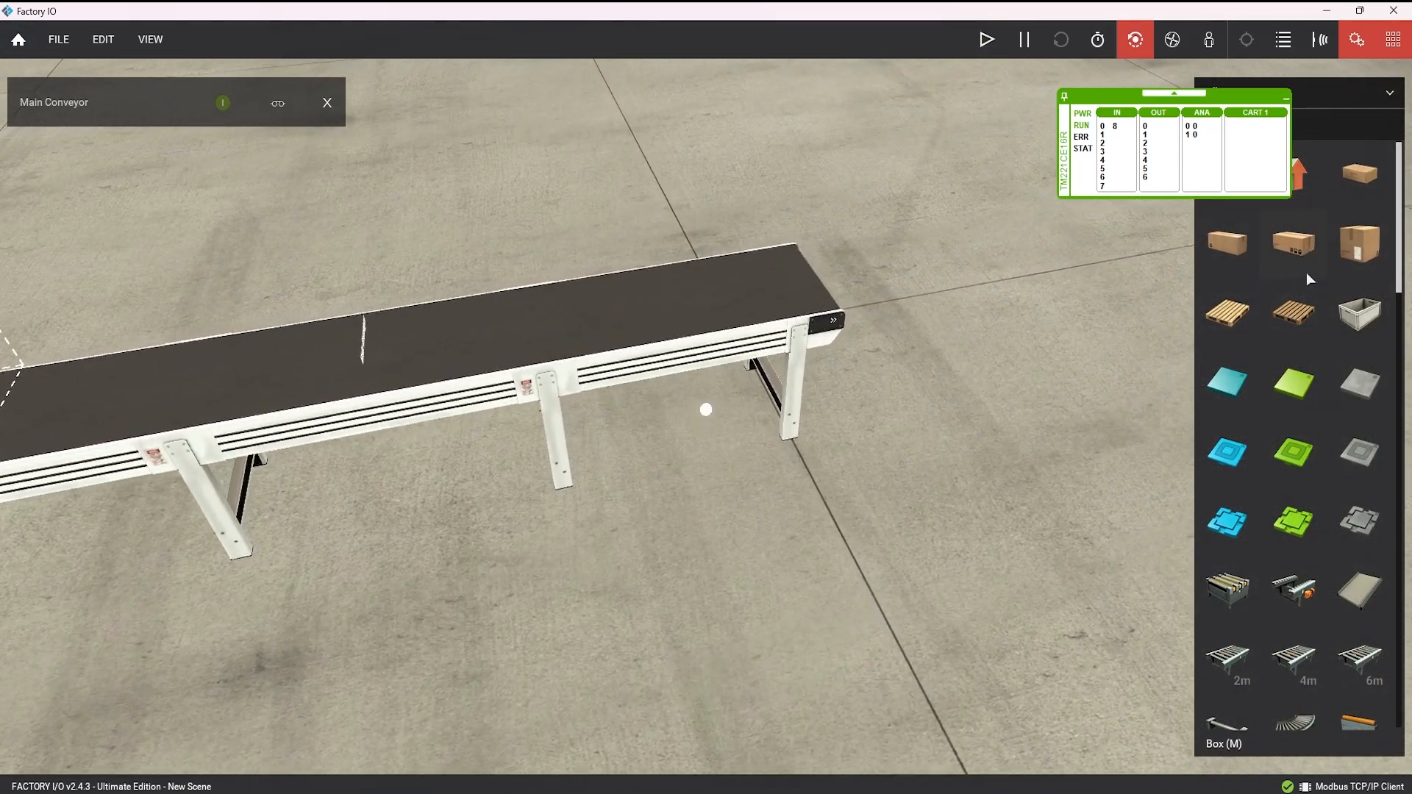
drag(1303, 185, 650, 485)
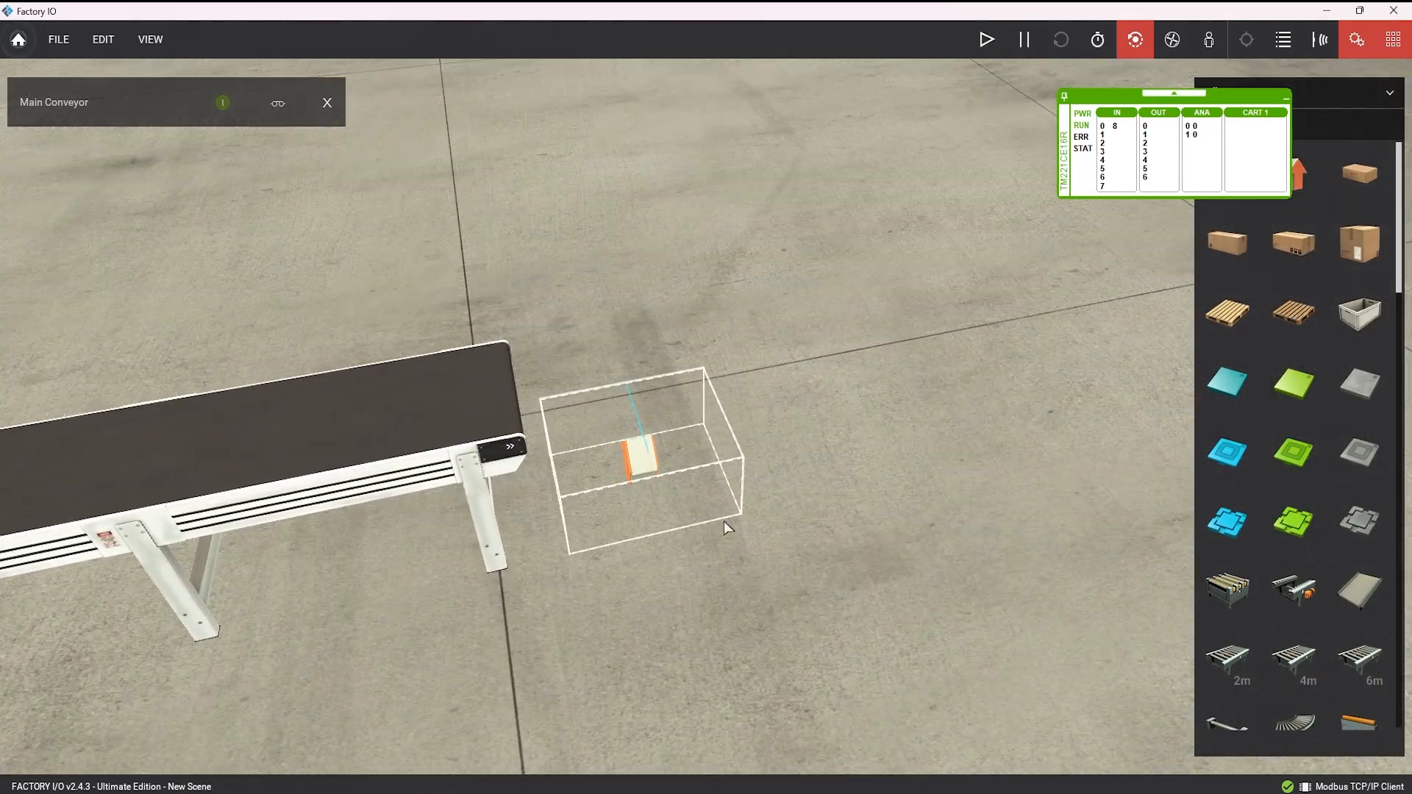
key(a)
key(s)
- Run the scene to check the remover at the conveyor's end, and shift the TM221CE16R simulator panel aside
click(985, 40)
key(s)
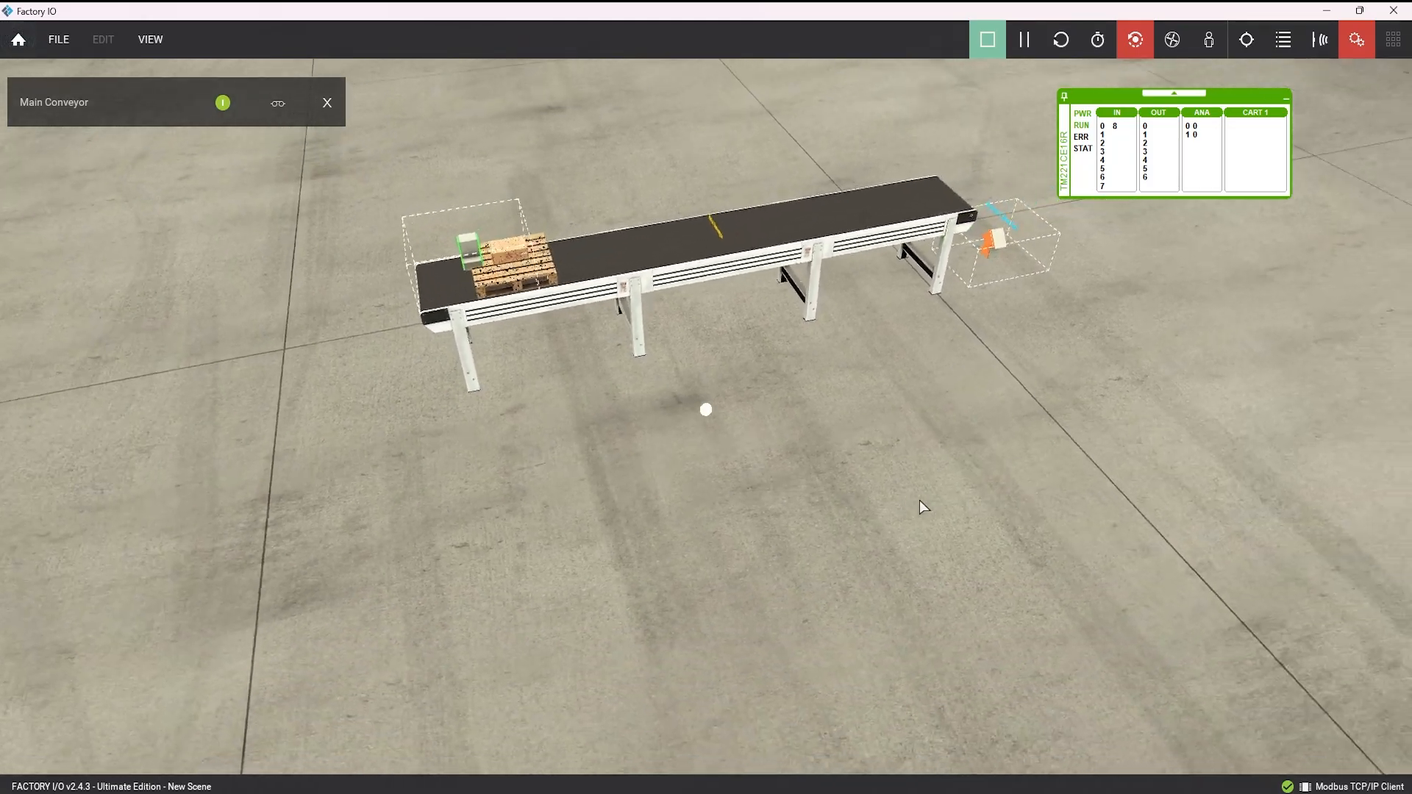
key(a)
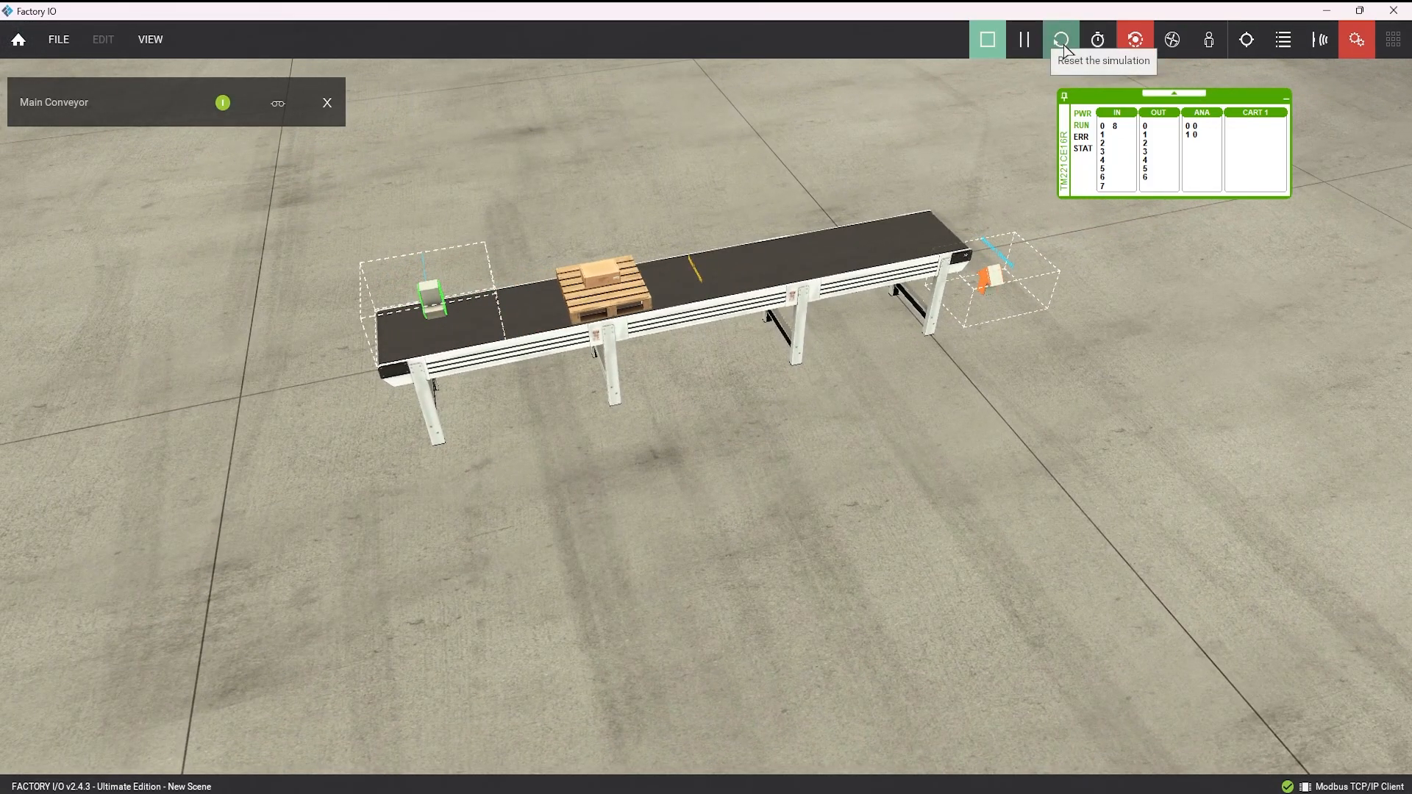
drag(1169, 98, 1216, 100)
- Try the simulation time scale at 0.1x and restore it to 1x
click(1101, 50)
mouse_move(1093, 49)
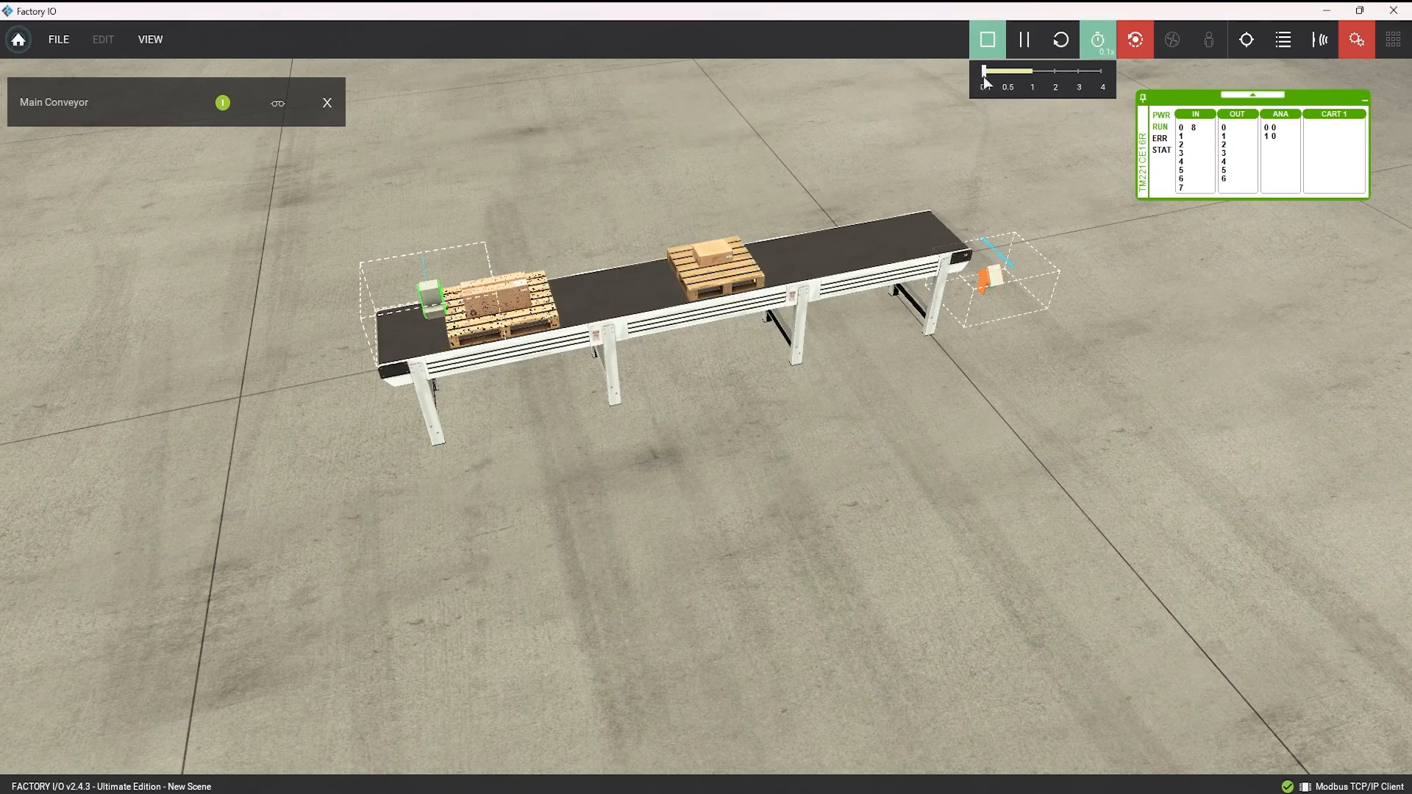
drag(1006, 74, 1034, 77)
- Reset the running simulation, try pausing and resuming it, and stop the scene
click(1060, 41)
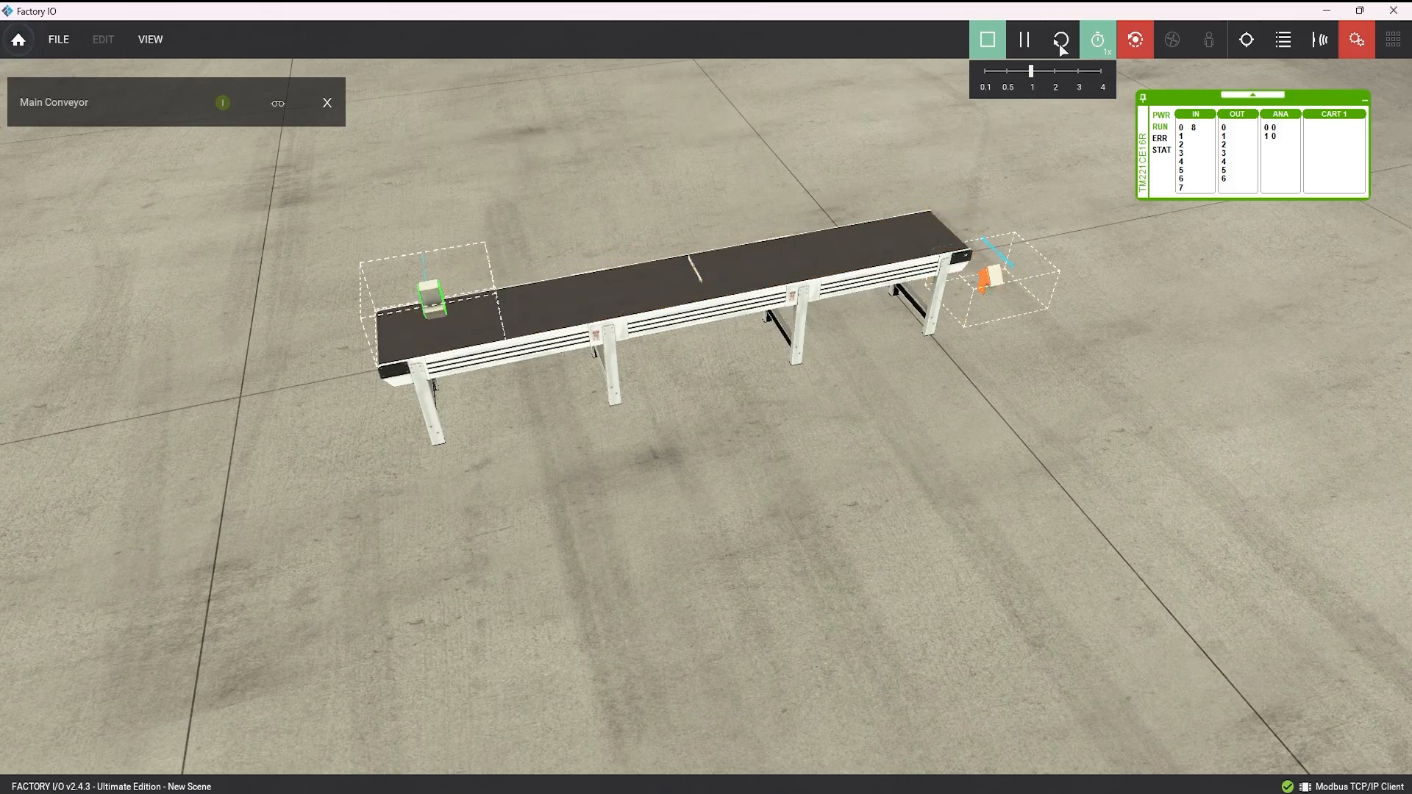
scroll(553, 266, up, 2)
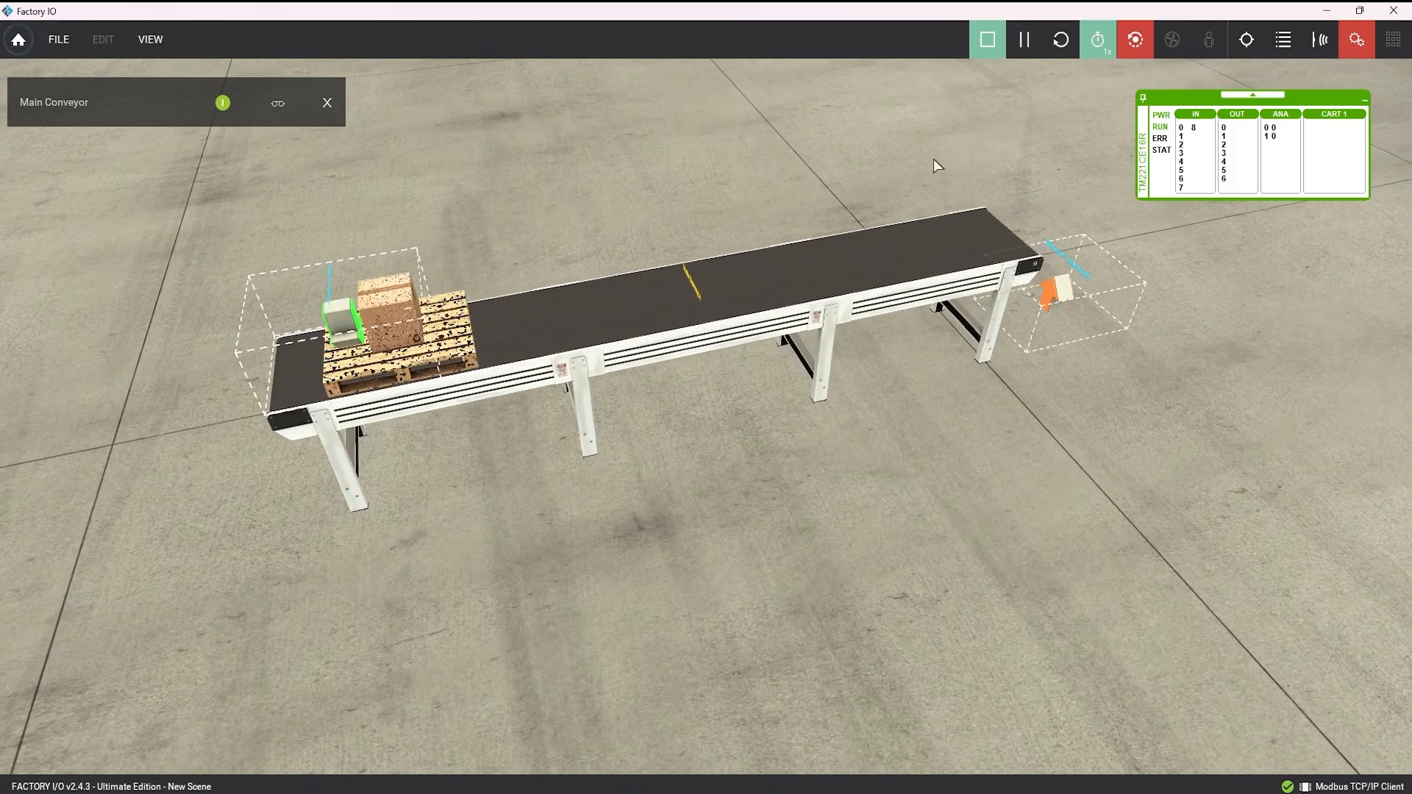
click(1036, 38)
click(1035, 38)
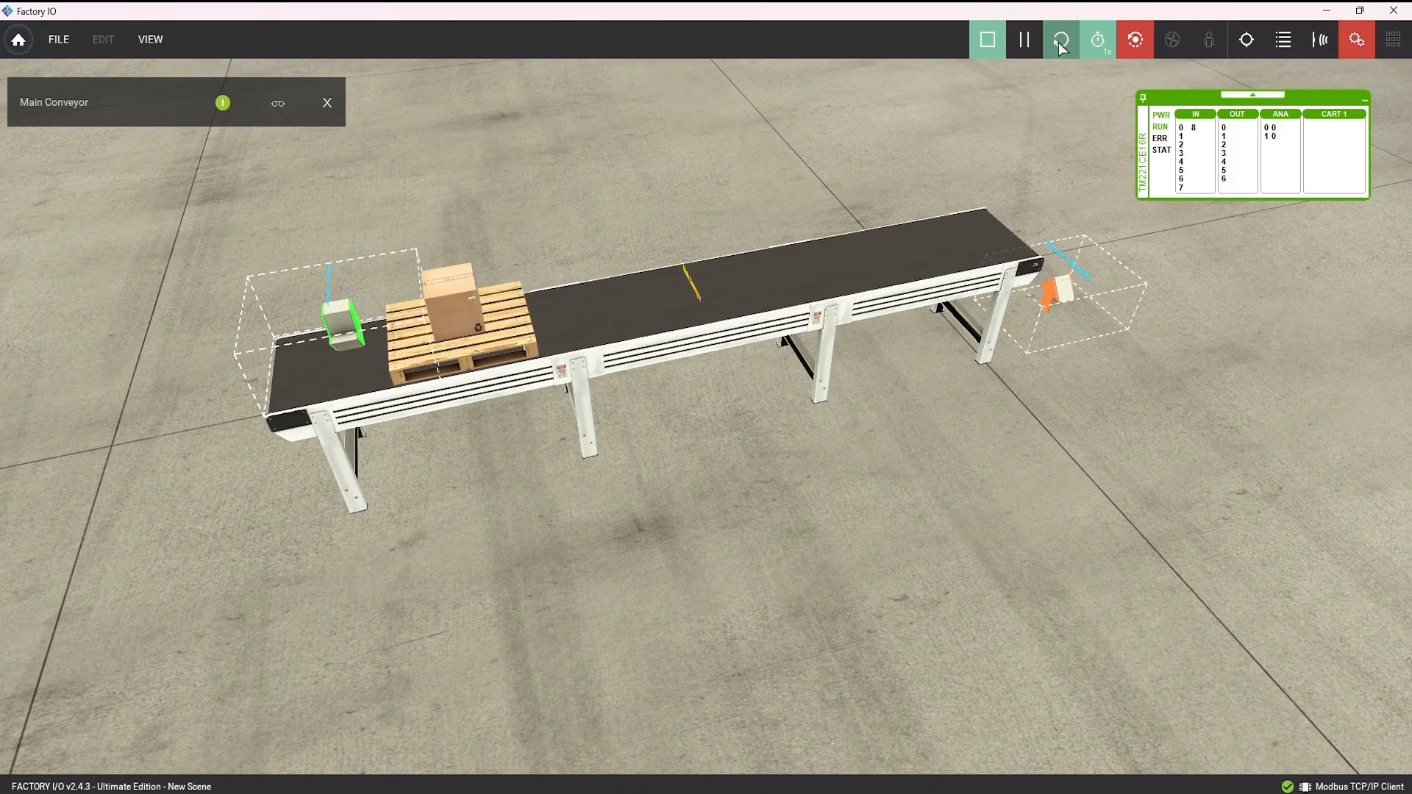
click(983, 40)
- Inspect the Main Conveyor at eye level with the first-person camera and return to the orbit camera
click(1209, 41)
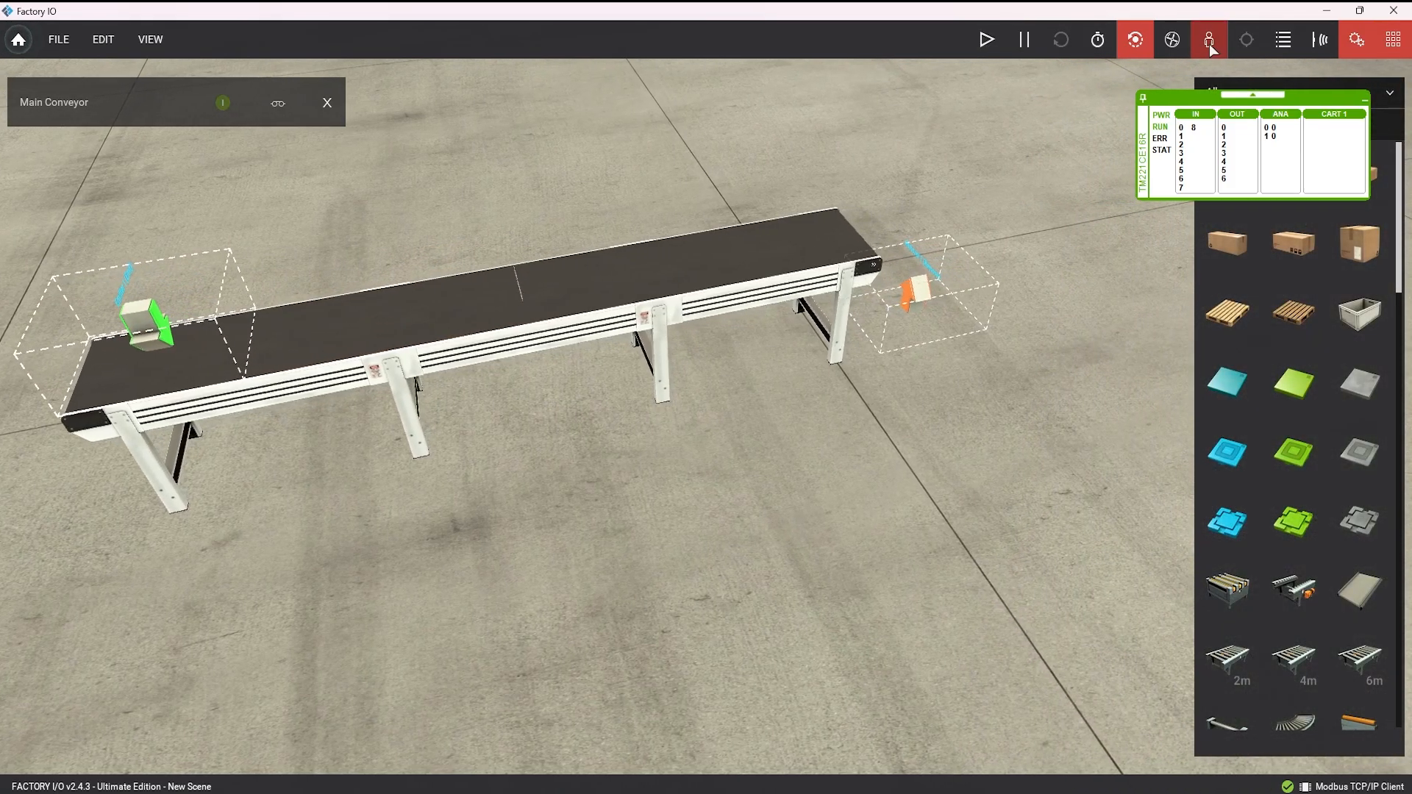
right_drag(1038, 182, 704, 409)
key(w)
key(a)
key(s)
key(a)
key(d)
key(d)
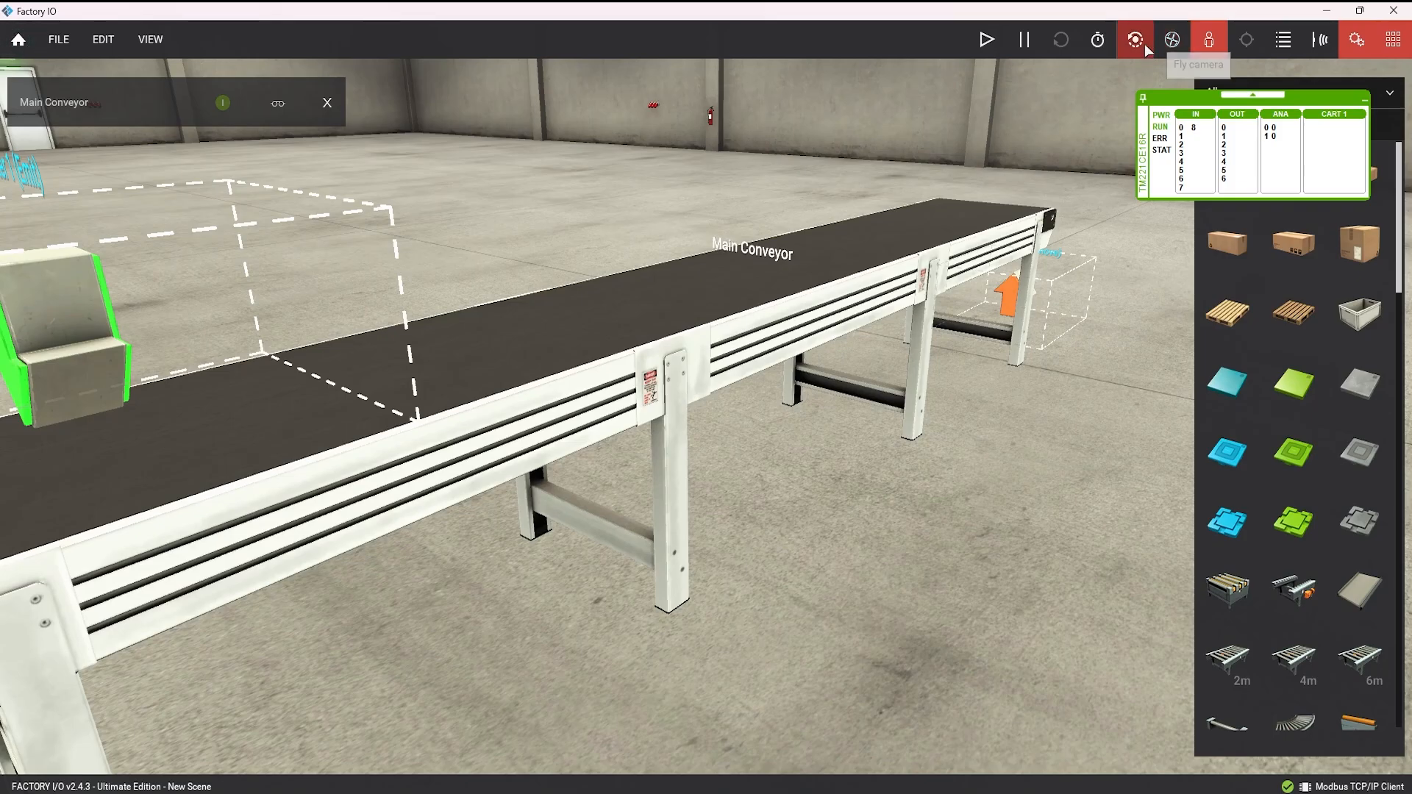
click(1141, 42)
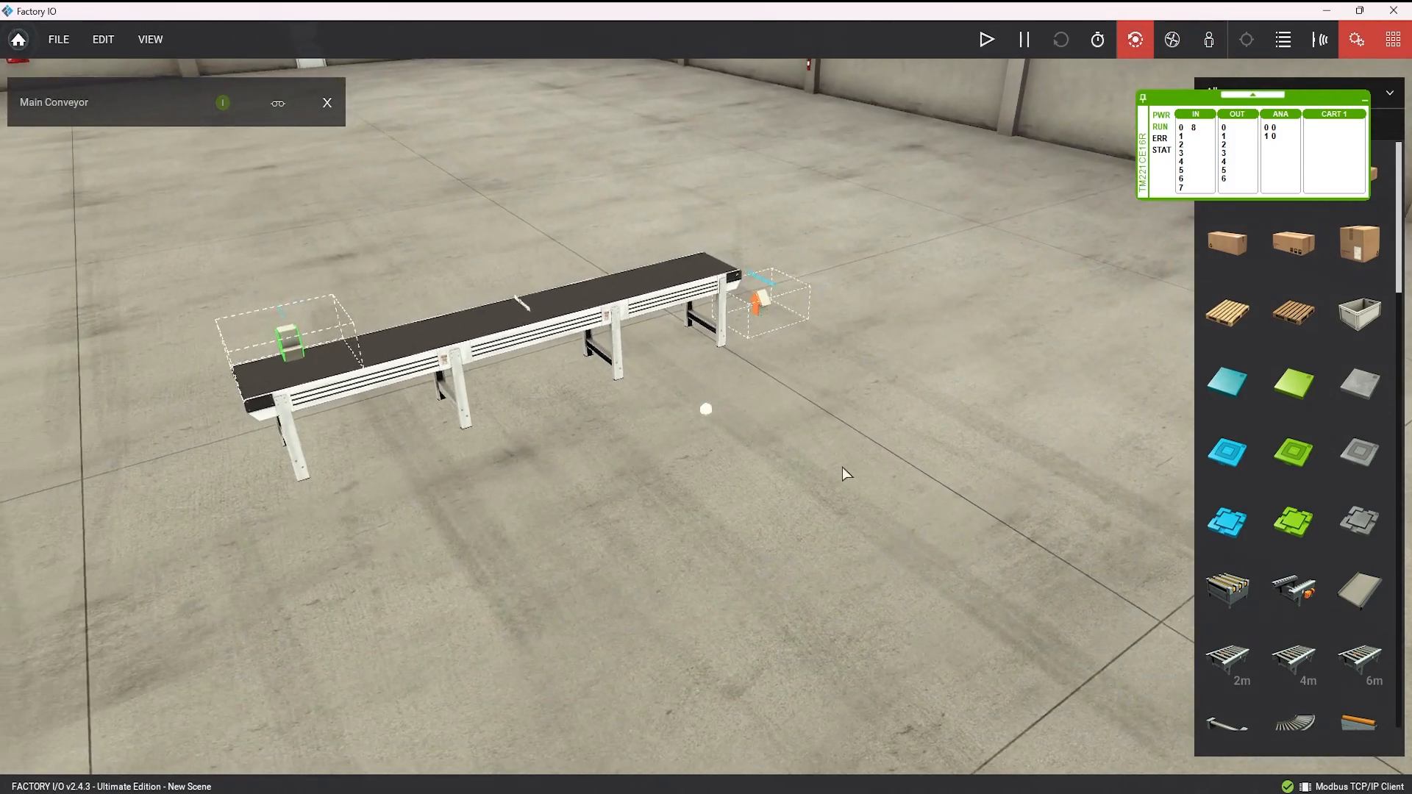
- Bring the conveyor's emitter end into view and move the TM221CE16R simulator panel clear of the parts palette
key(a)
key(w)
right_drag(836, 470, 647, 462)
key(a)
key(a)
key(w)
scroll(639, 462, up, 2)
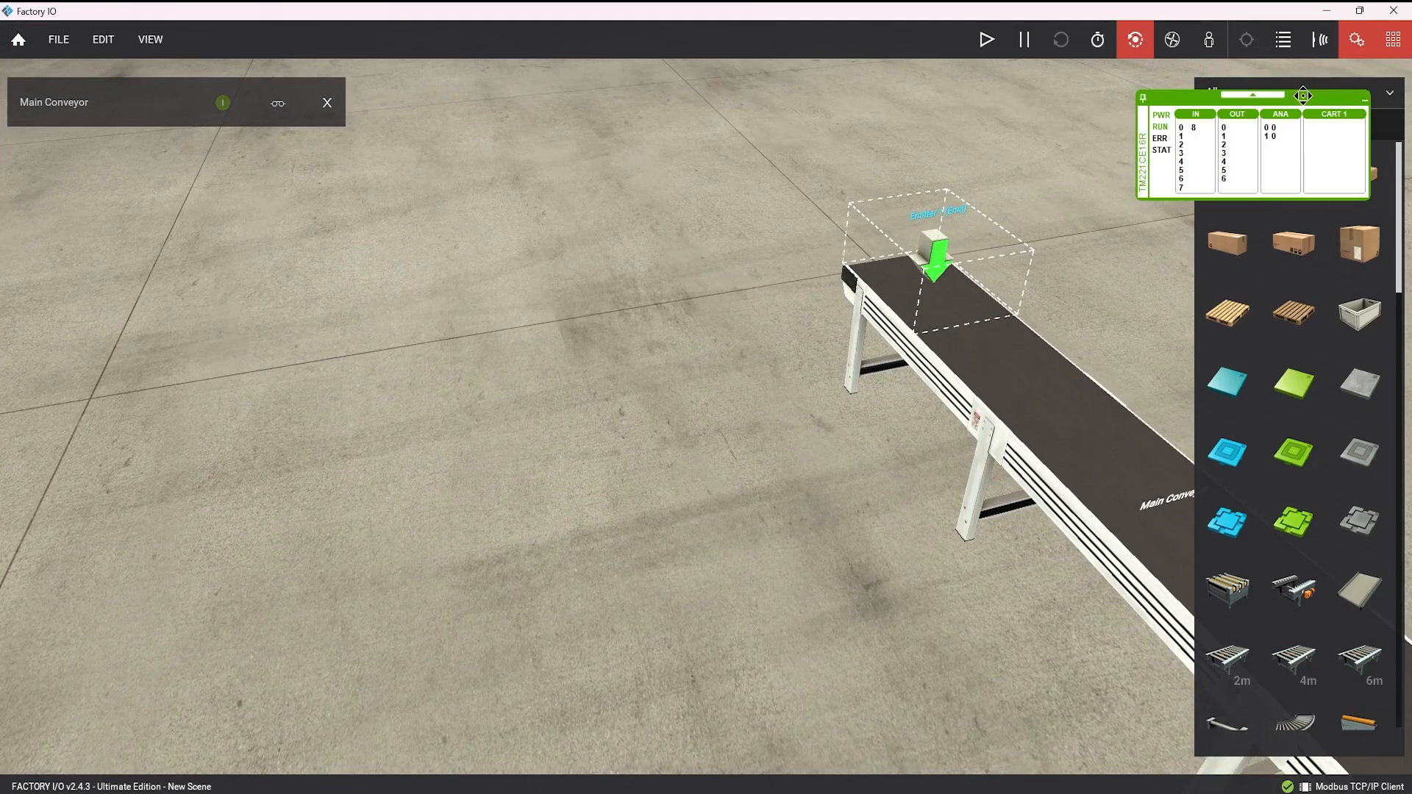
drag(1303, 96, 1129, 93)
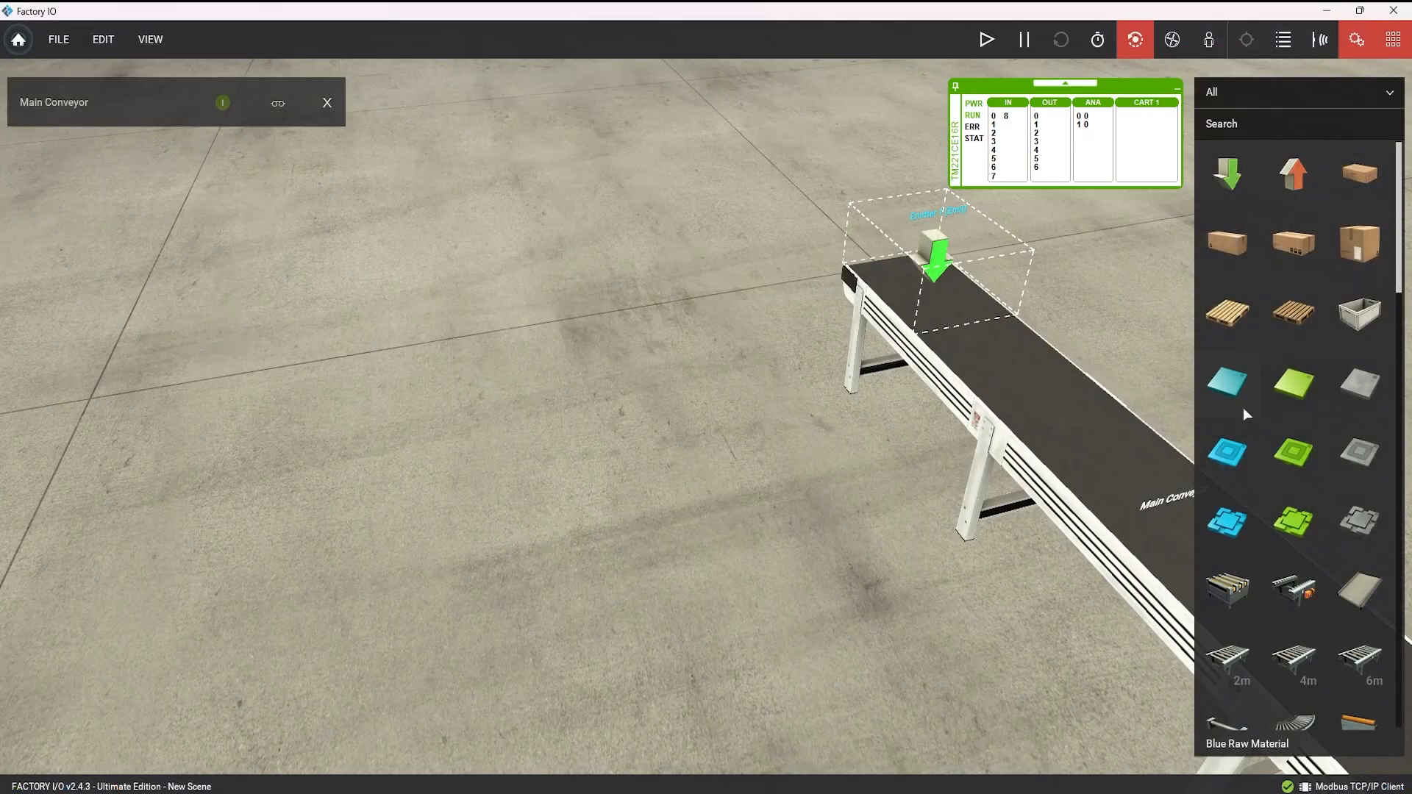
- Place a diffuse sensor beside the Main Conveyor near the emitter, with its beam pointing across the belt
scroll(1290, 426, down, 2)
scroll(1291, 425, down, 10)
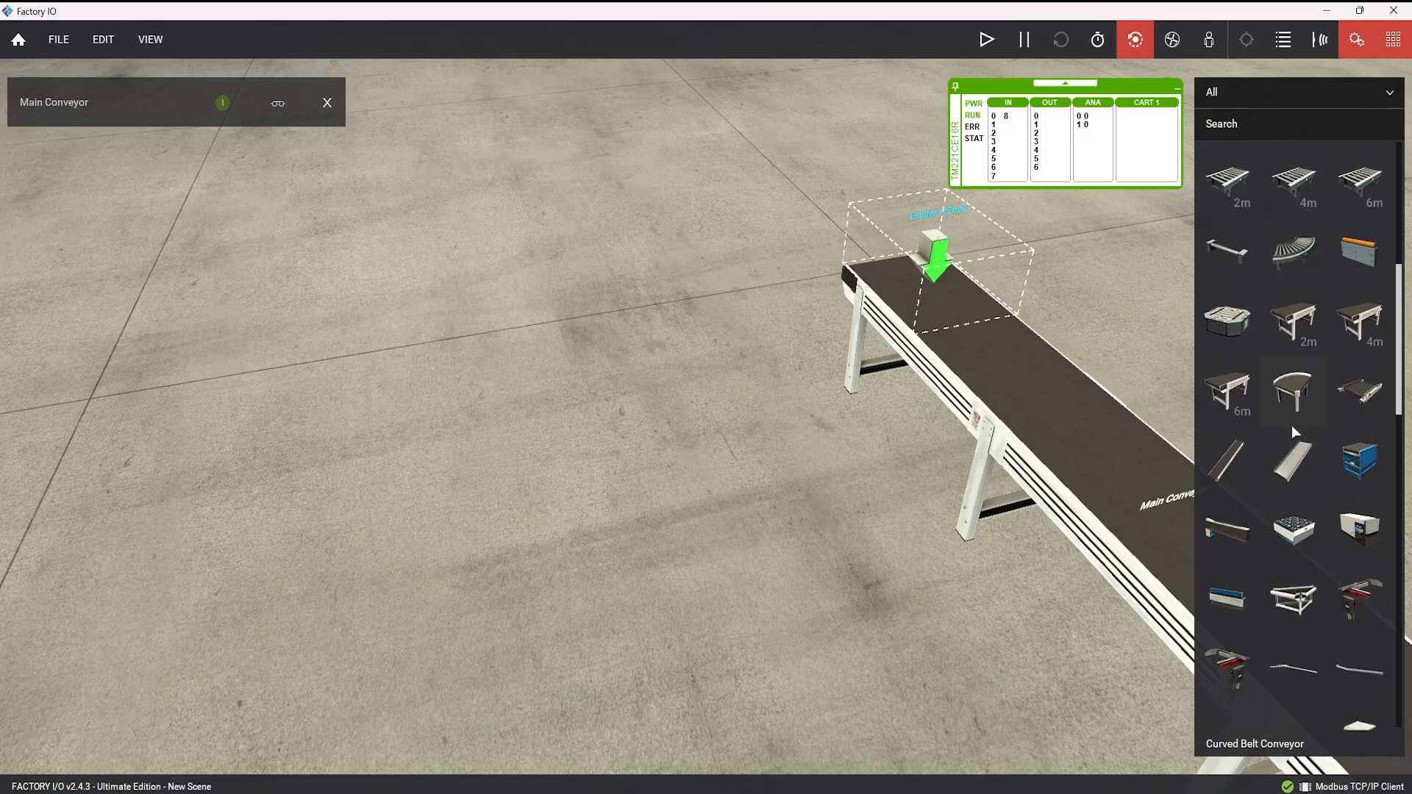
key(d)
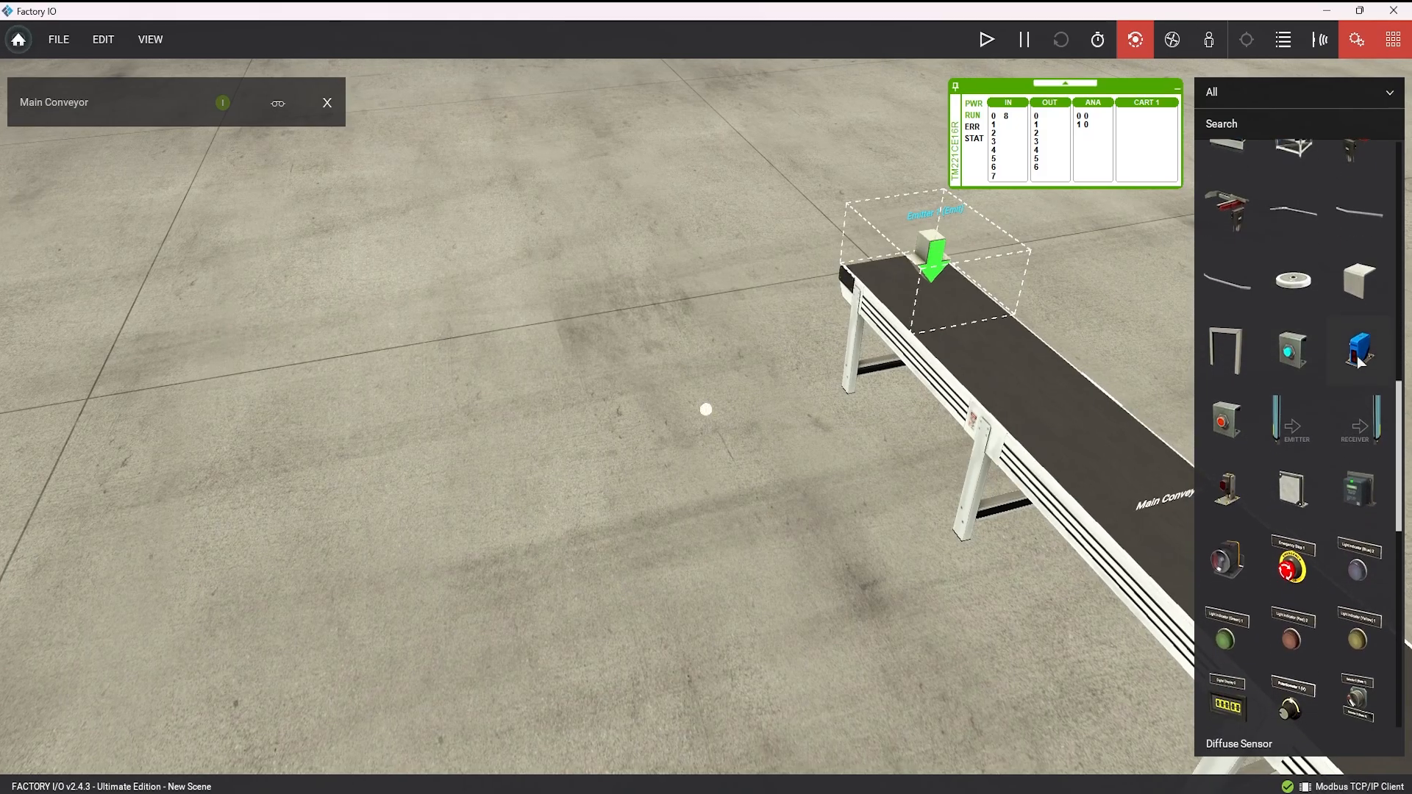
drag(1355, 363, 732, 365)
right_drag(845, 412, 992, 306)
scroll(962, 417, up, 5)
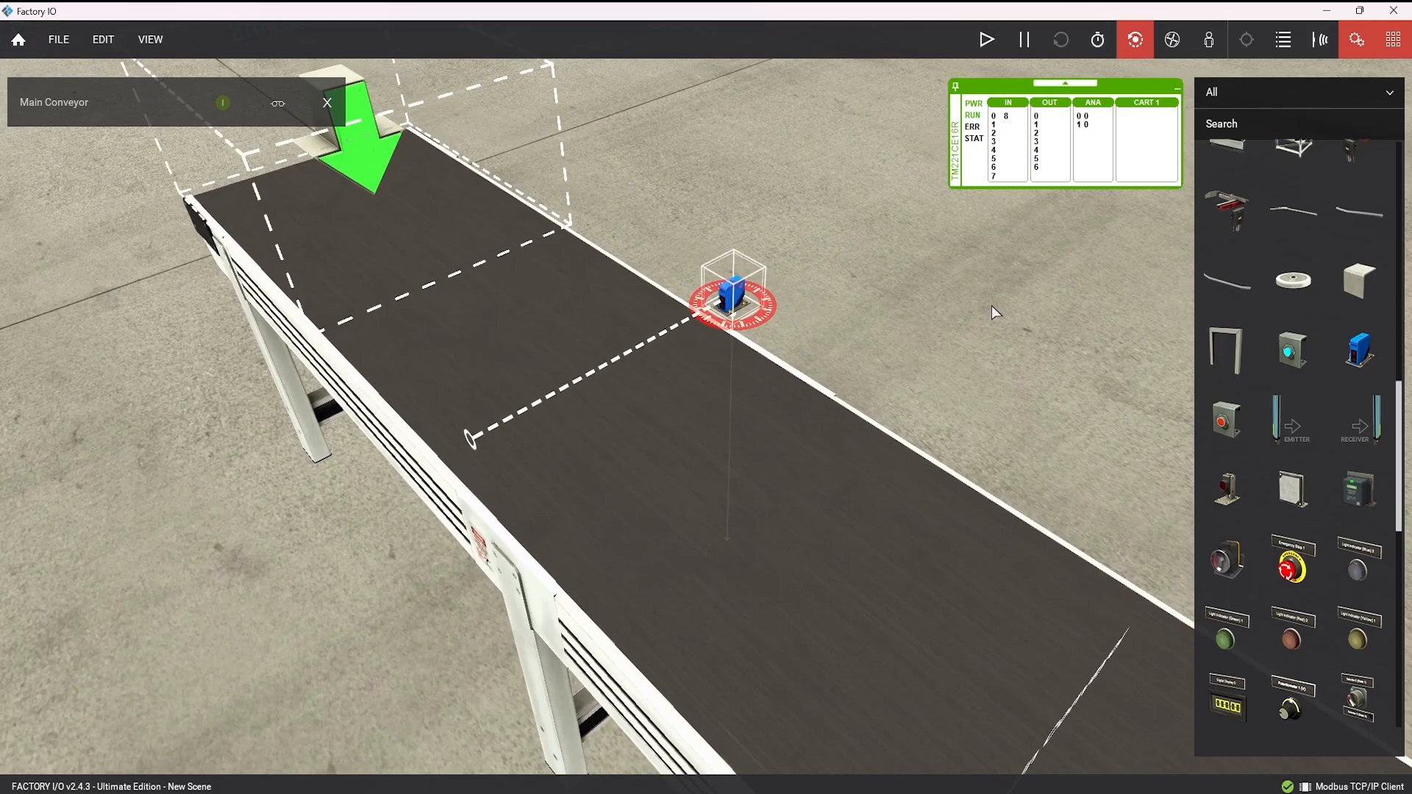
right_drag(765, 338, 924, 298)
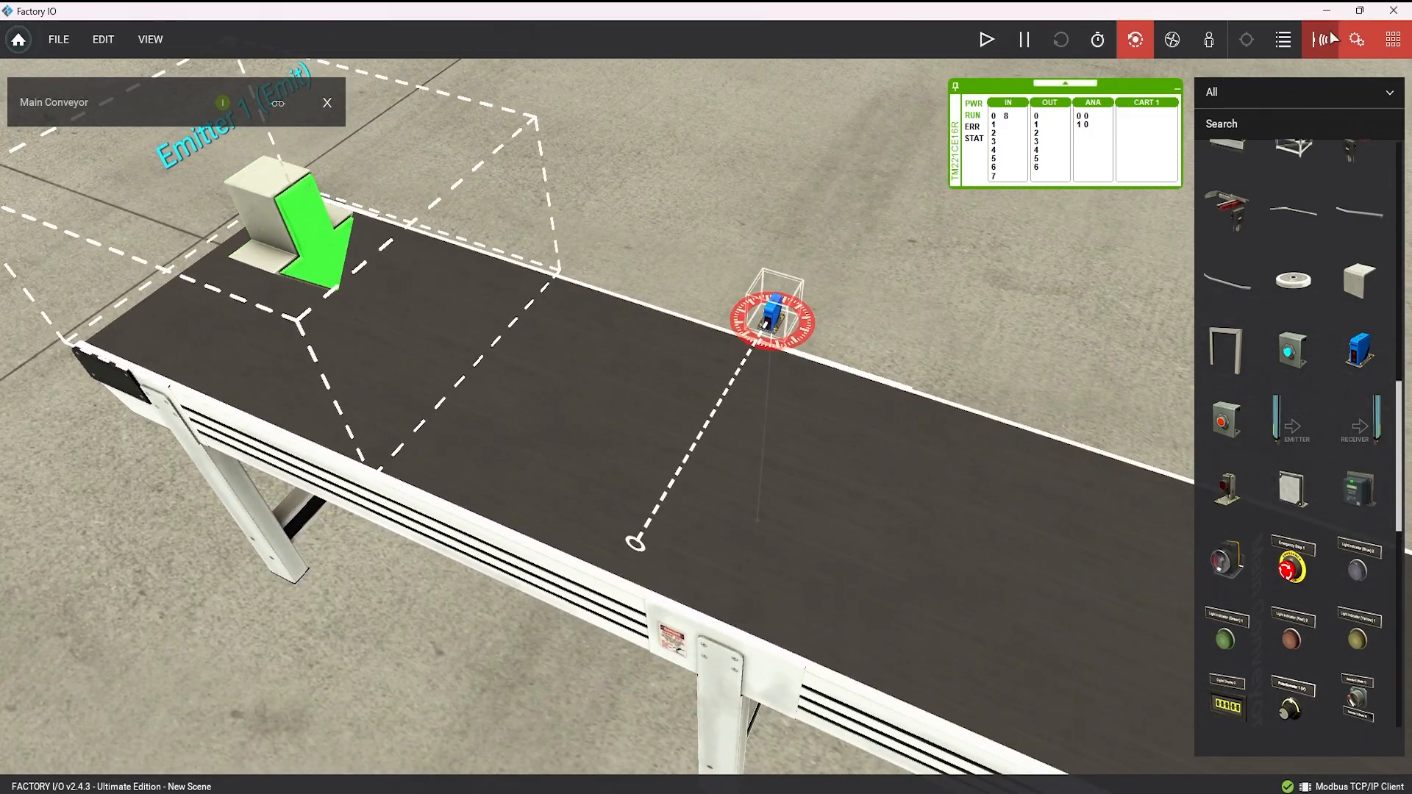
- Show the sensor tags and run the scene to watch pallets pass the diffuse sensor
scroll(1047, 254, down, 5)
right_drag(929, 229, 868, 333)
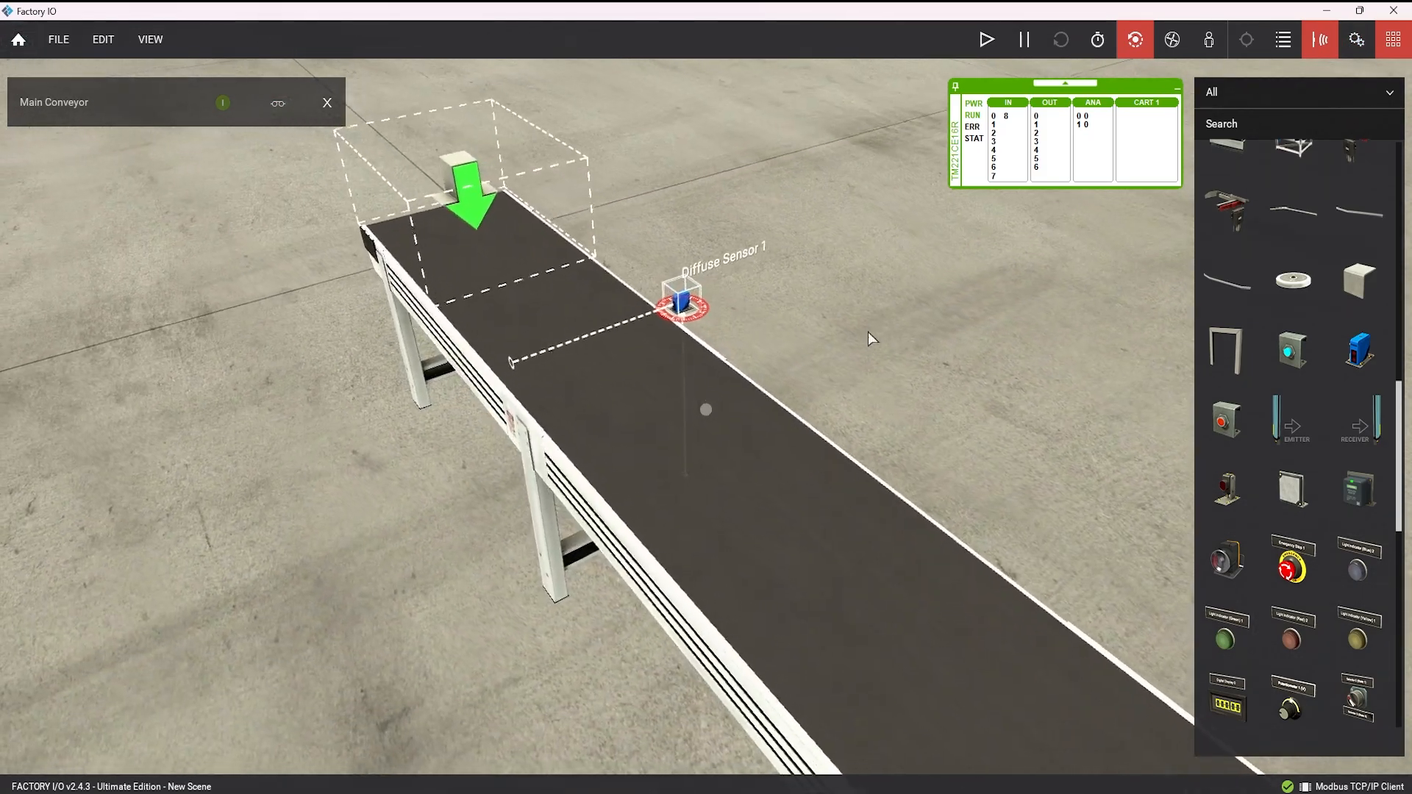
click(986, 39)
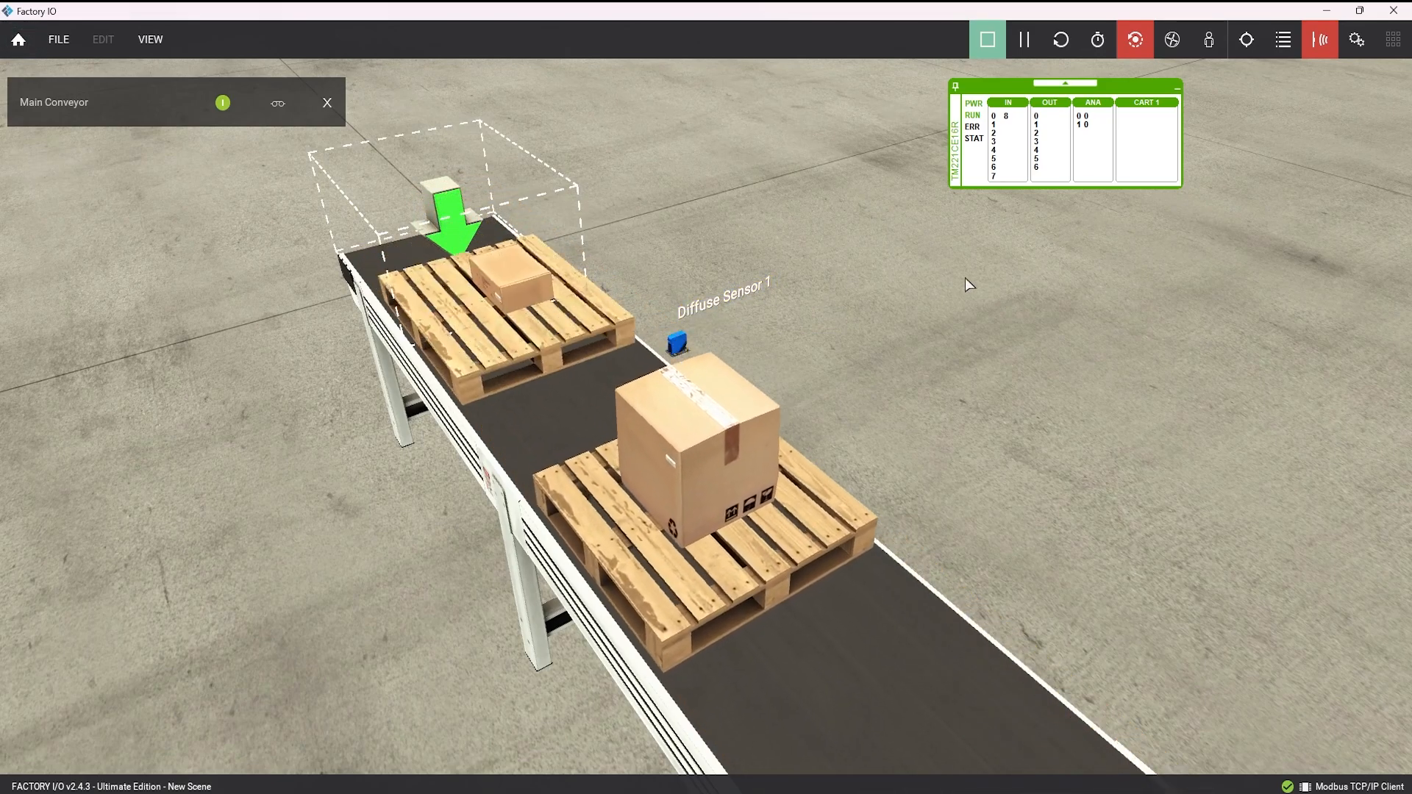
- Check Diffuse Sensor 1 in the Modbus TCP/IP Client driver's sensor list against its tag in the scene
key(F4)
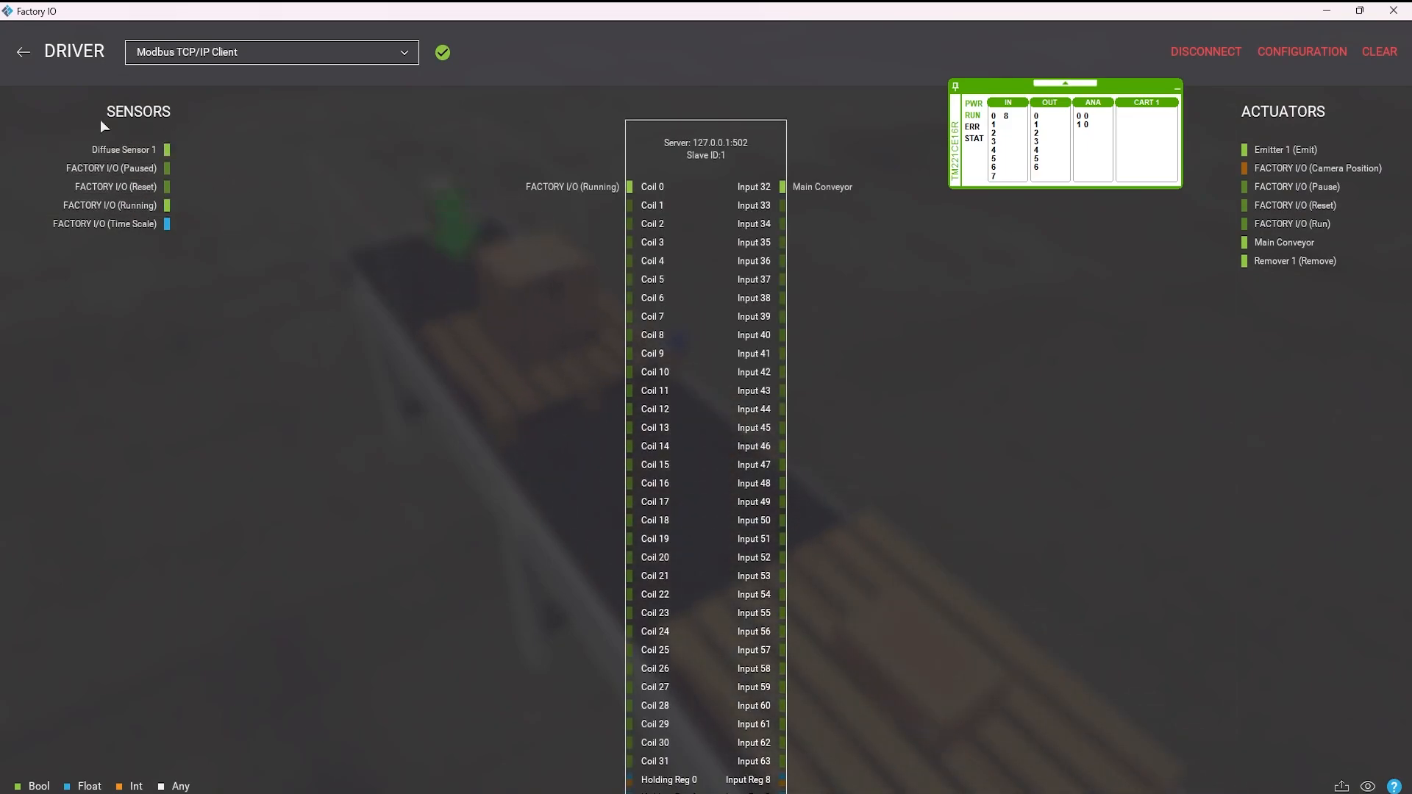
drag(121, 150, 147, 169)
key(Escape)
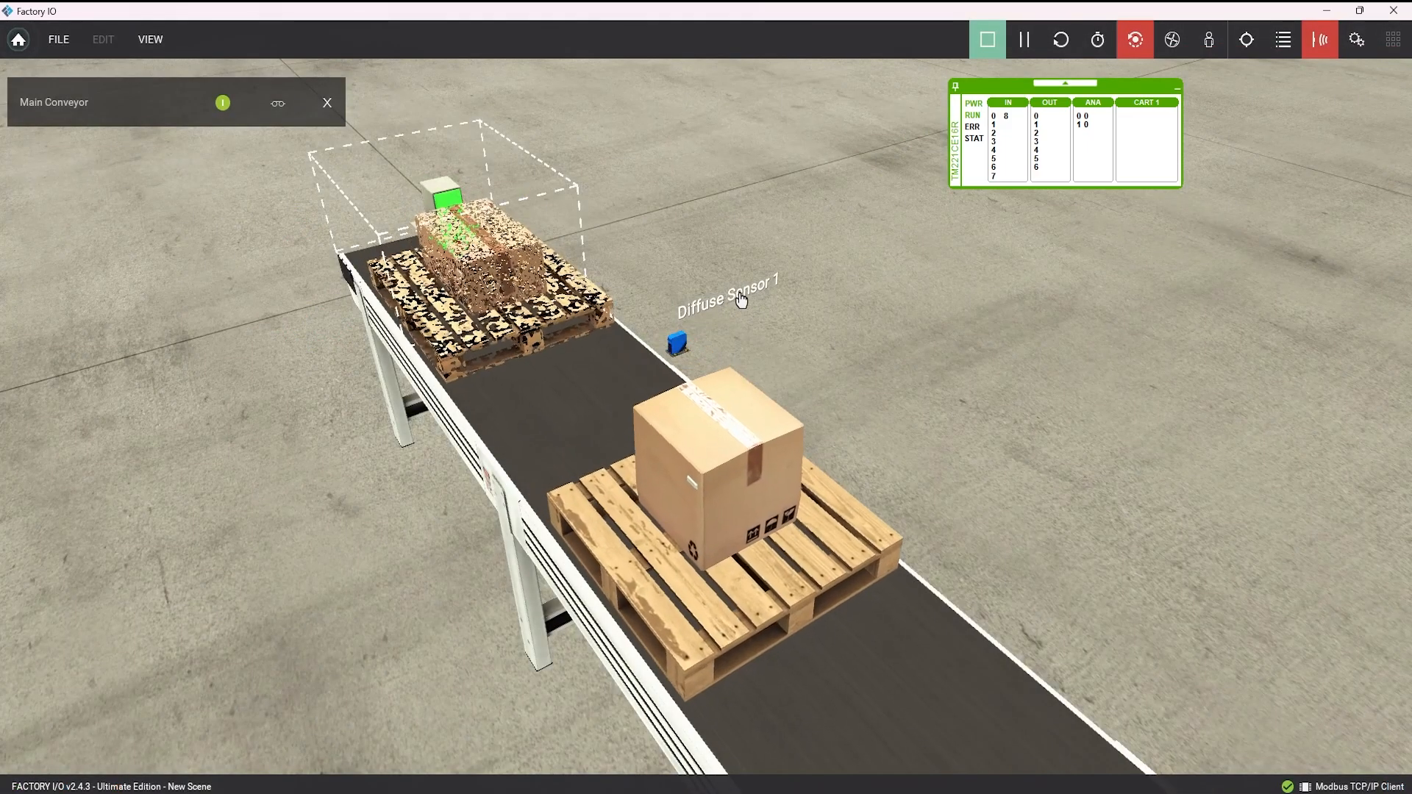
key(F4)
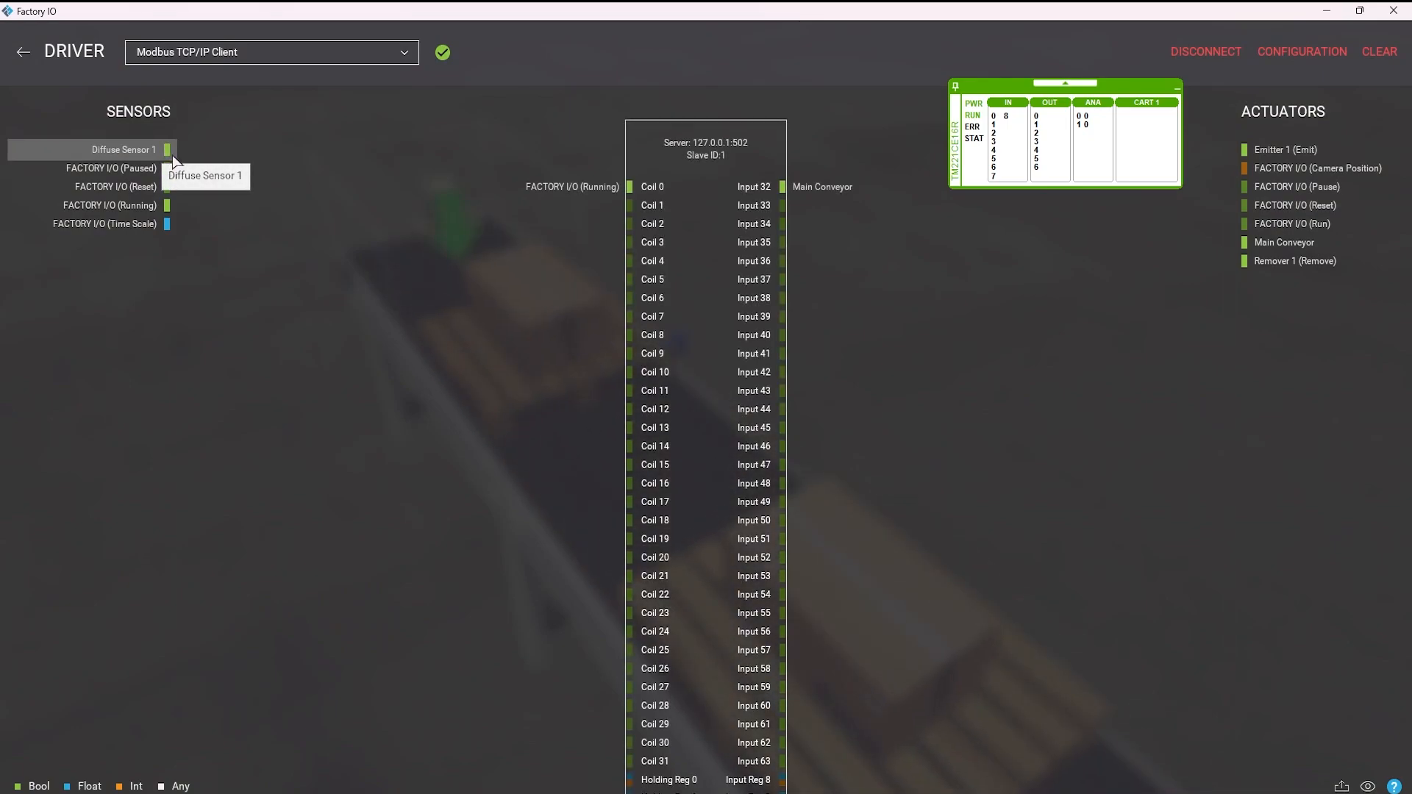
key(Escape)
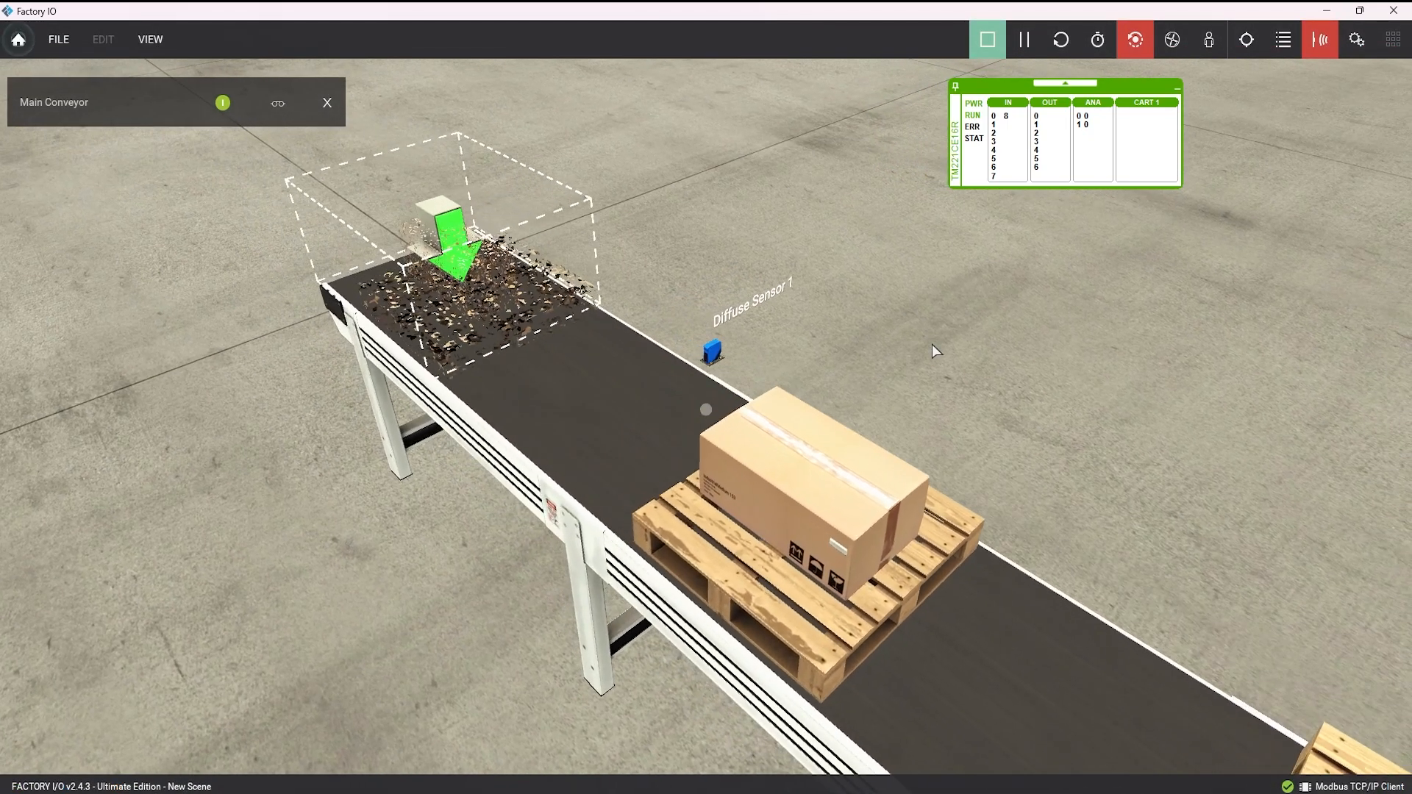
- Stop the scene and delete the diffuse sensor beside the Main Conveyor
scroll(932, 344, up, 3)
scroll(932, 344, down, 4)
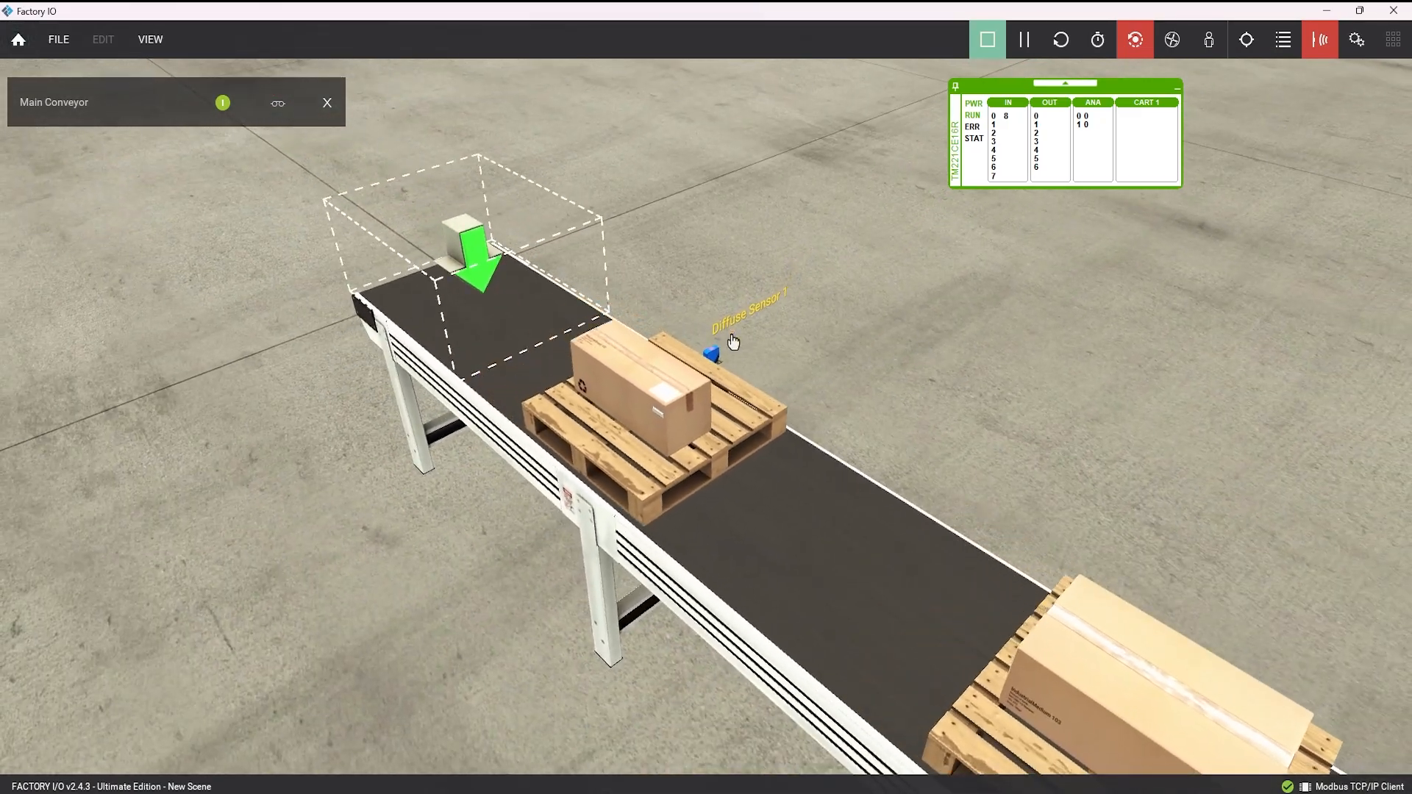
click(986, 39)
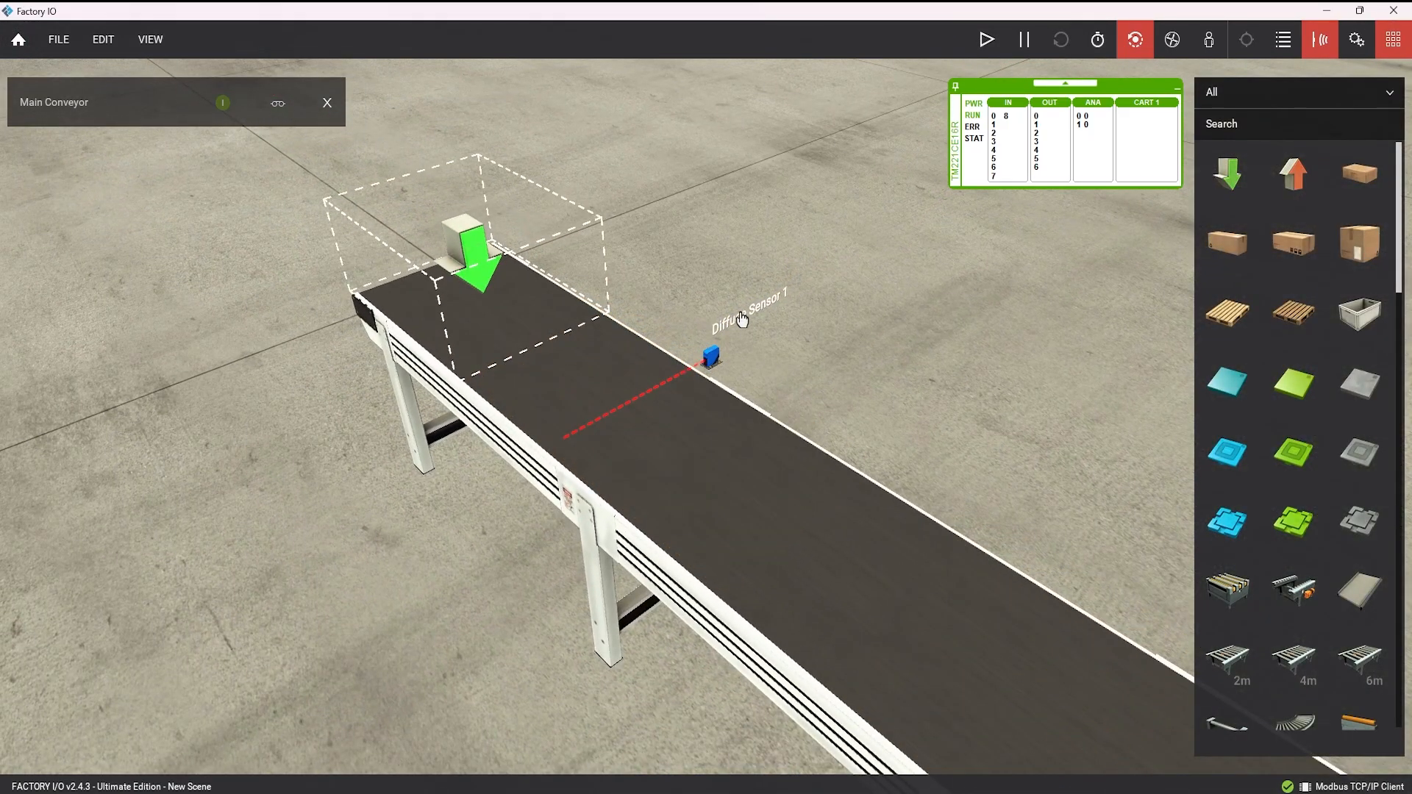
click(713, 359)
click(711, 355)
key(Delete)
- Place an upright column on the open floor near the Main Conveyor's emitter end
scroll(1357, 609, down, 2)
scroll(1353, 595, down, 10)
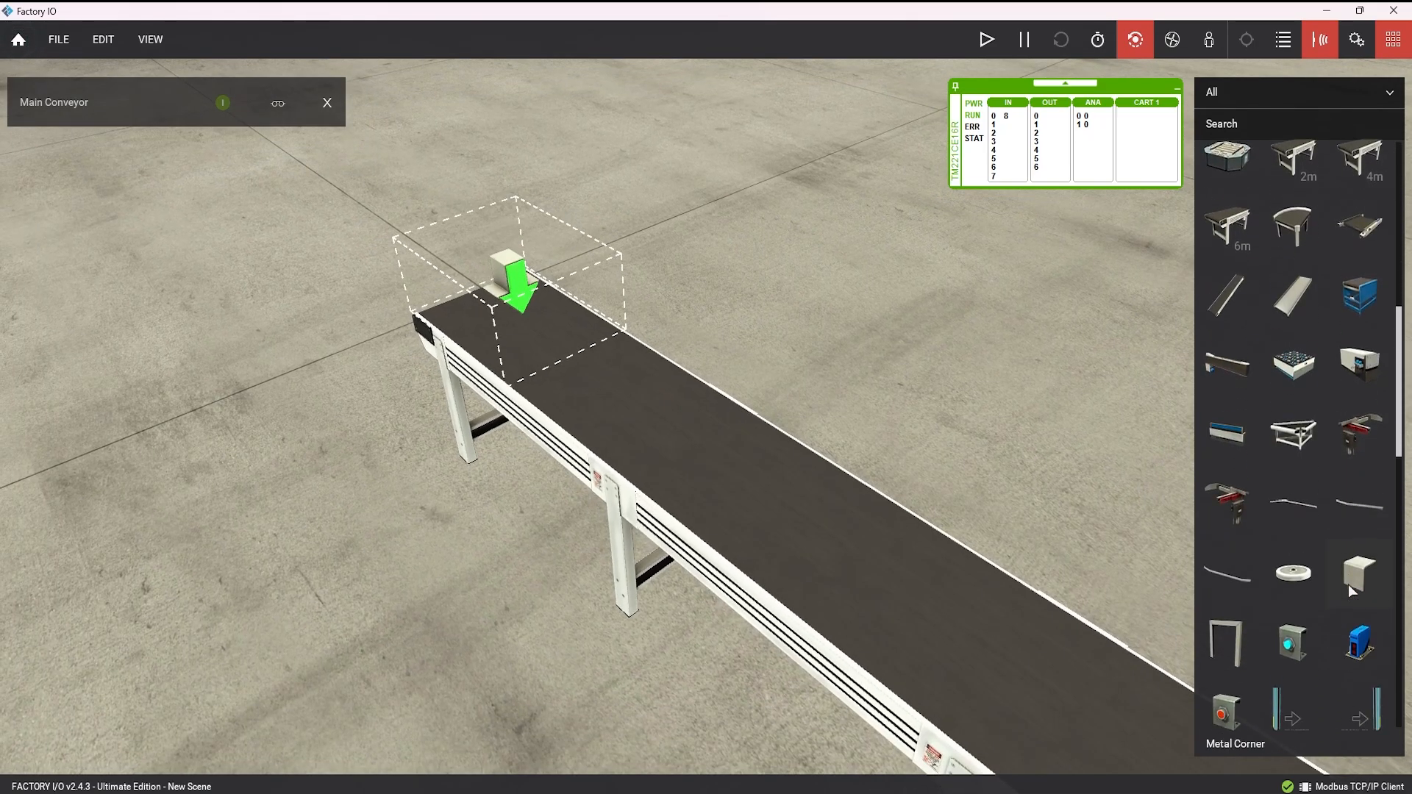
scroll(1348, 584, down, 1)
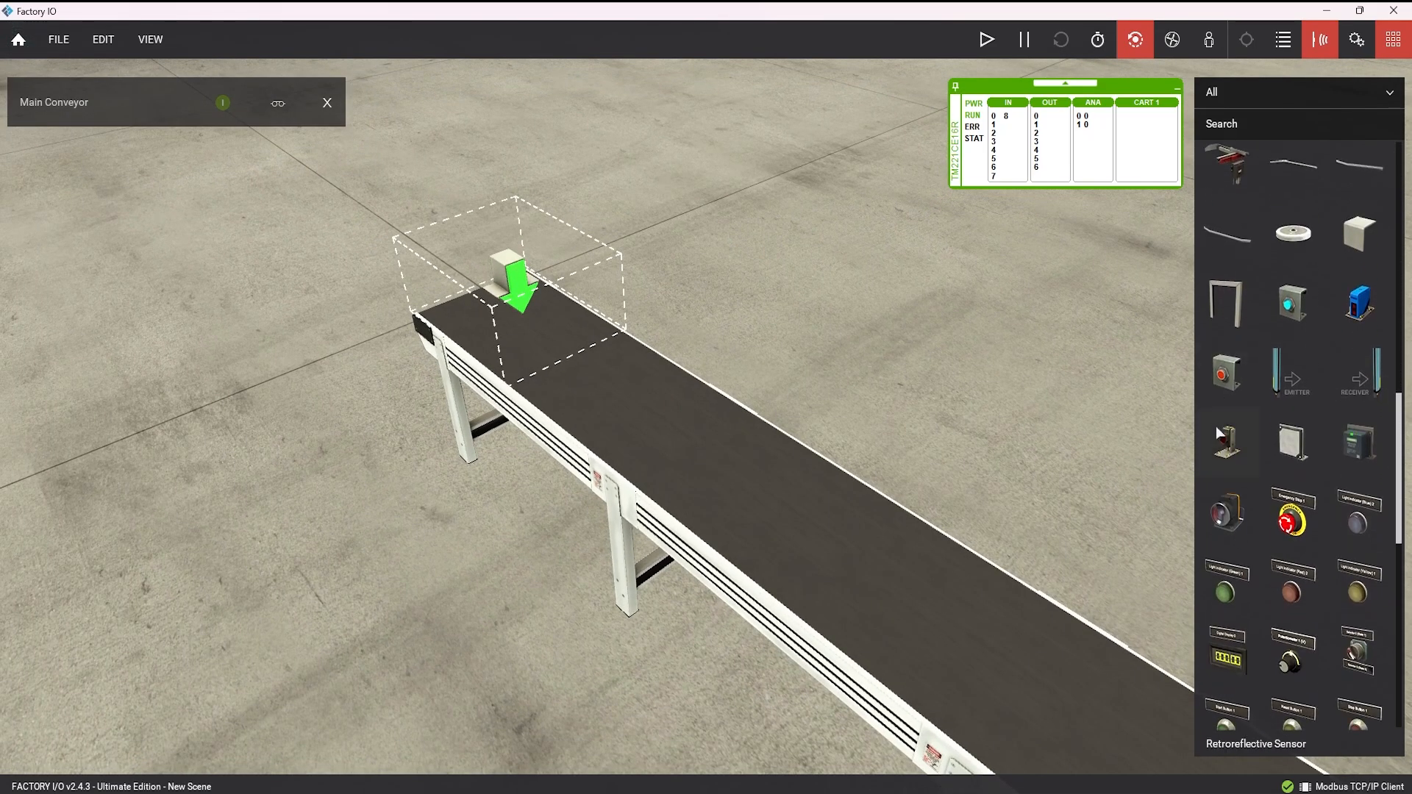
scroll(1216, 425, down, 3)
key(s)
key(a)
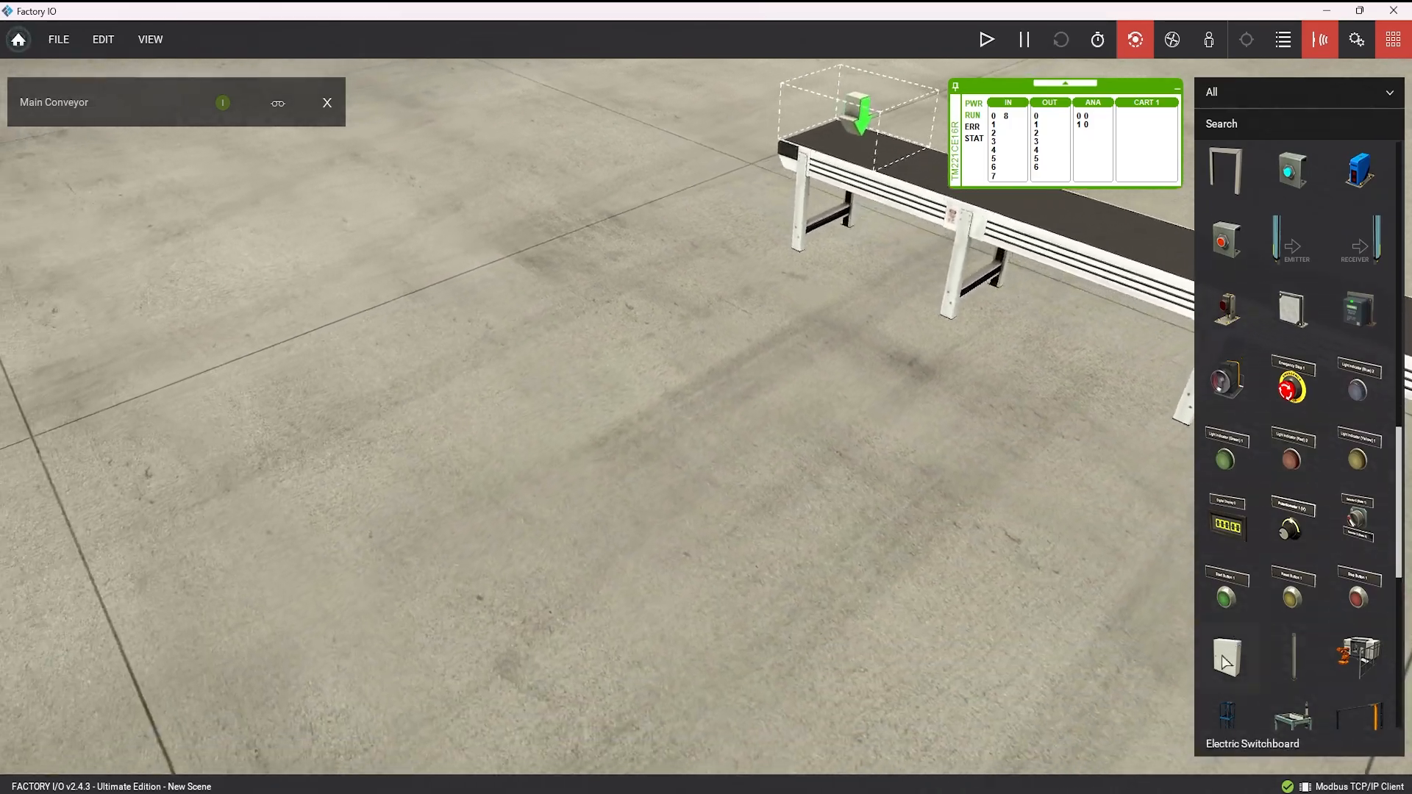
drag(1293, 657, 544, 302)
key(d)
- Place an Electric Switchboard next to the column and rotate it so its door faces forward
drag(1226, 657, 447, 378)
key(r)
key(t)
key(r)
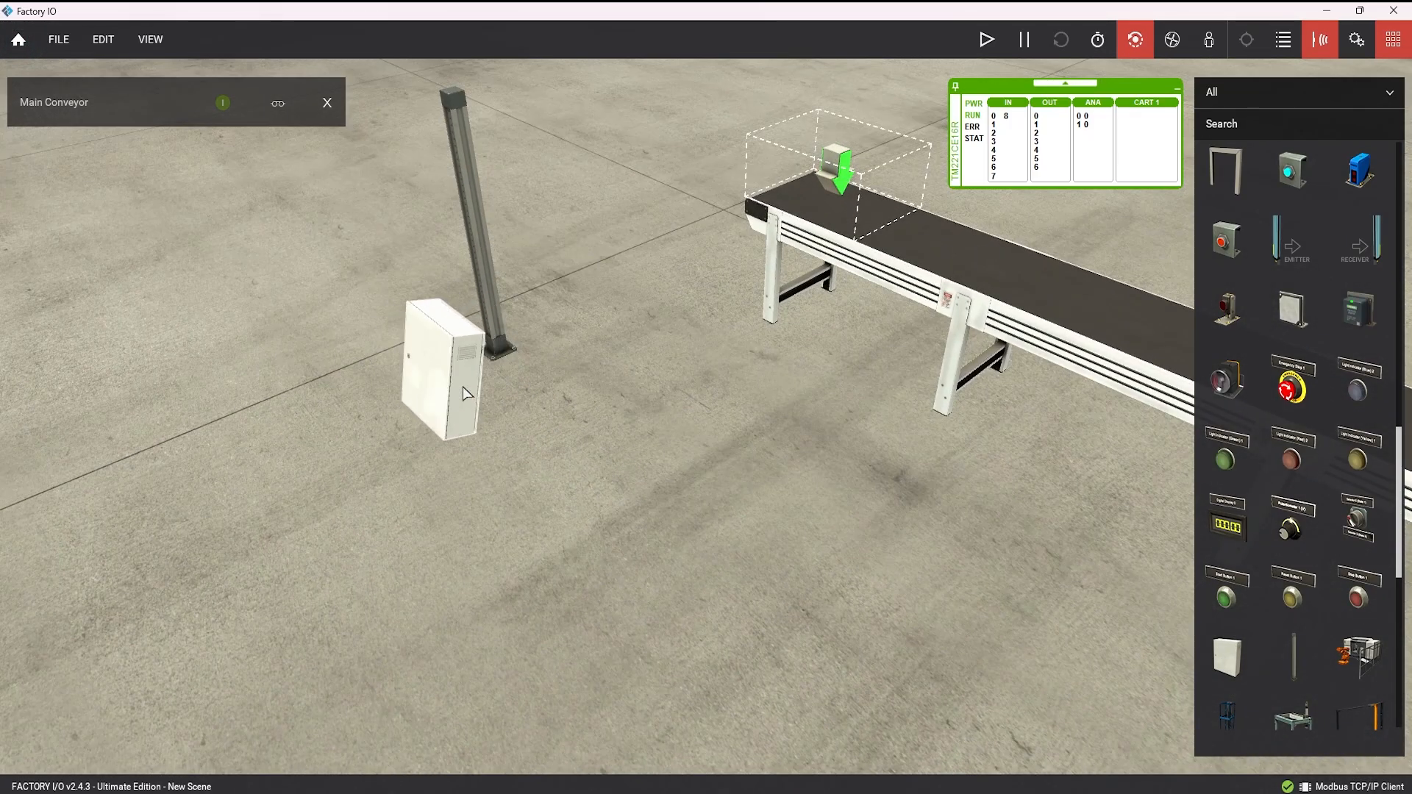
key(t)
key(t)
key(t)
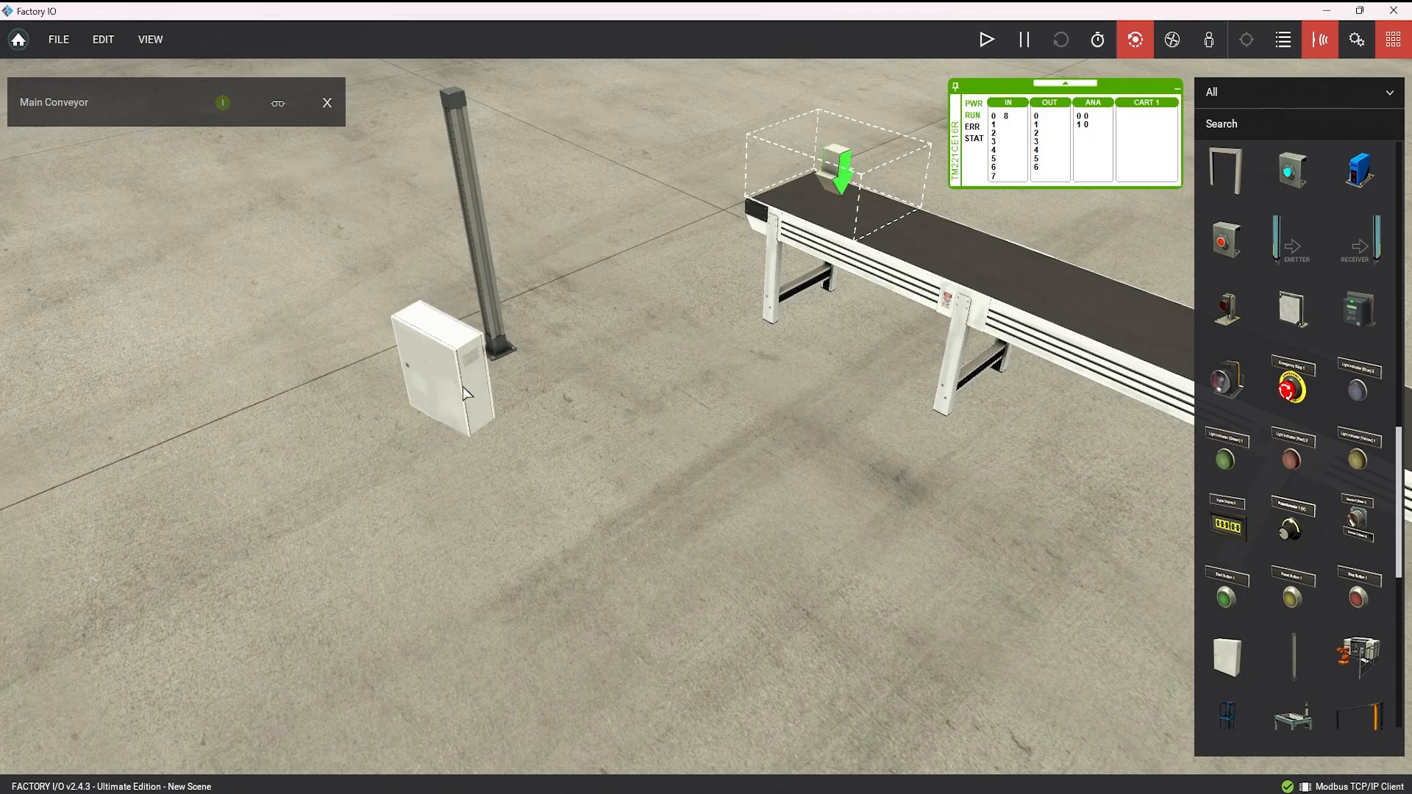
key(r)
- Raise the Electric Switchboard off the floor and position it against the front of the column
drag(479, 369, 484, 191)
key(v)
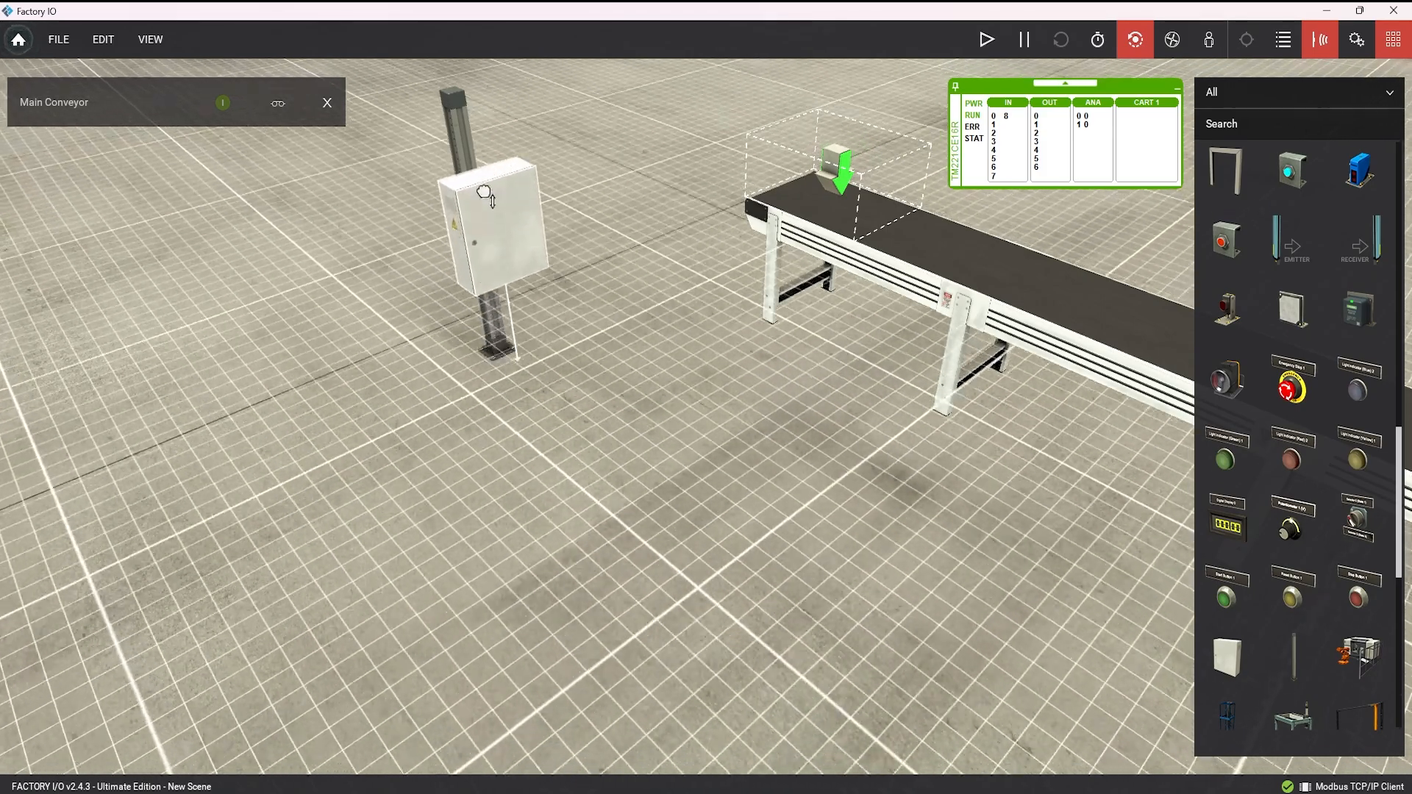
scroll(566, 250, up, 5)
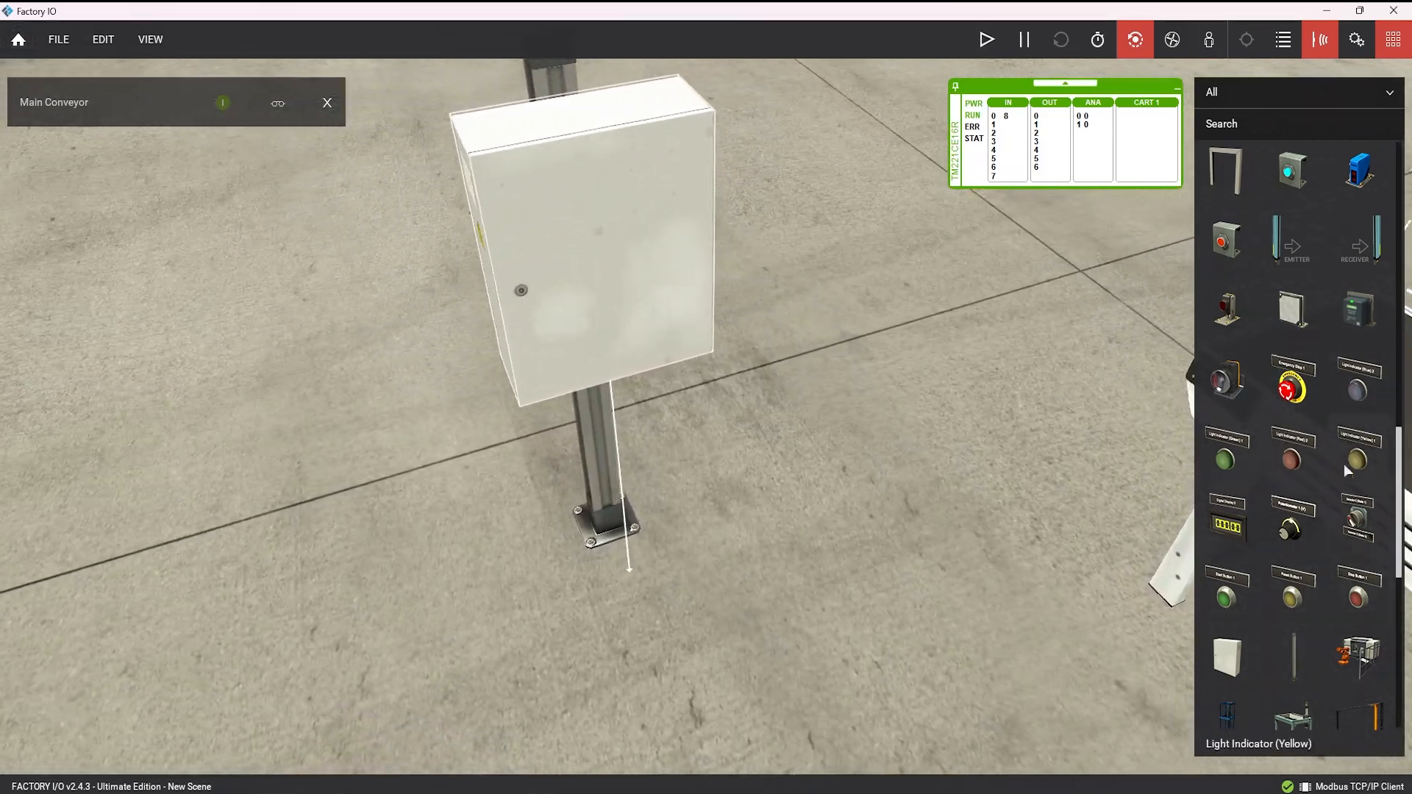
key(s)
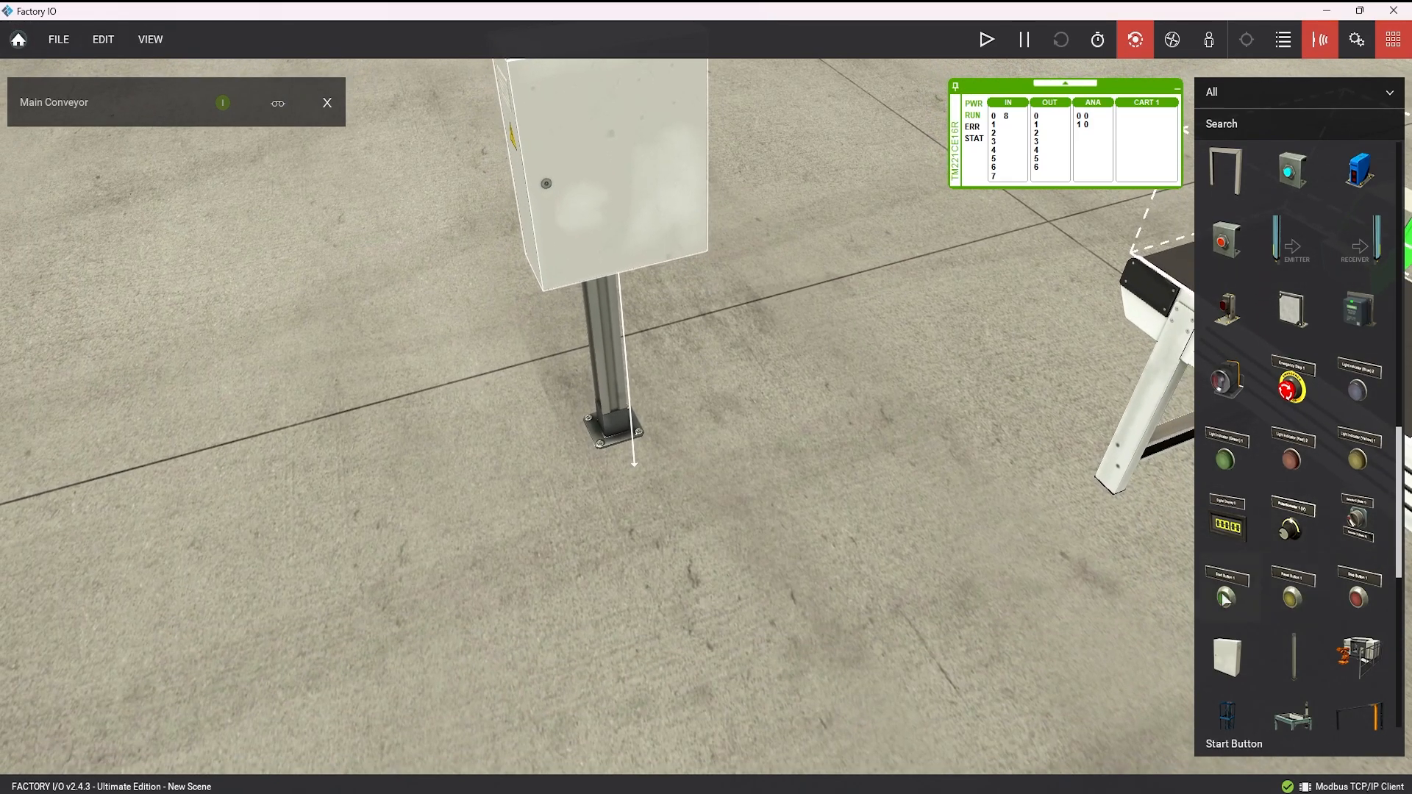
- Mount a Start Button on the Electric Switchboard's door and rename its sensor tag Start Conveyor
drag(1224, 597, 738, 531)
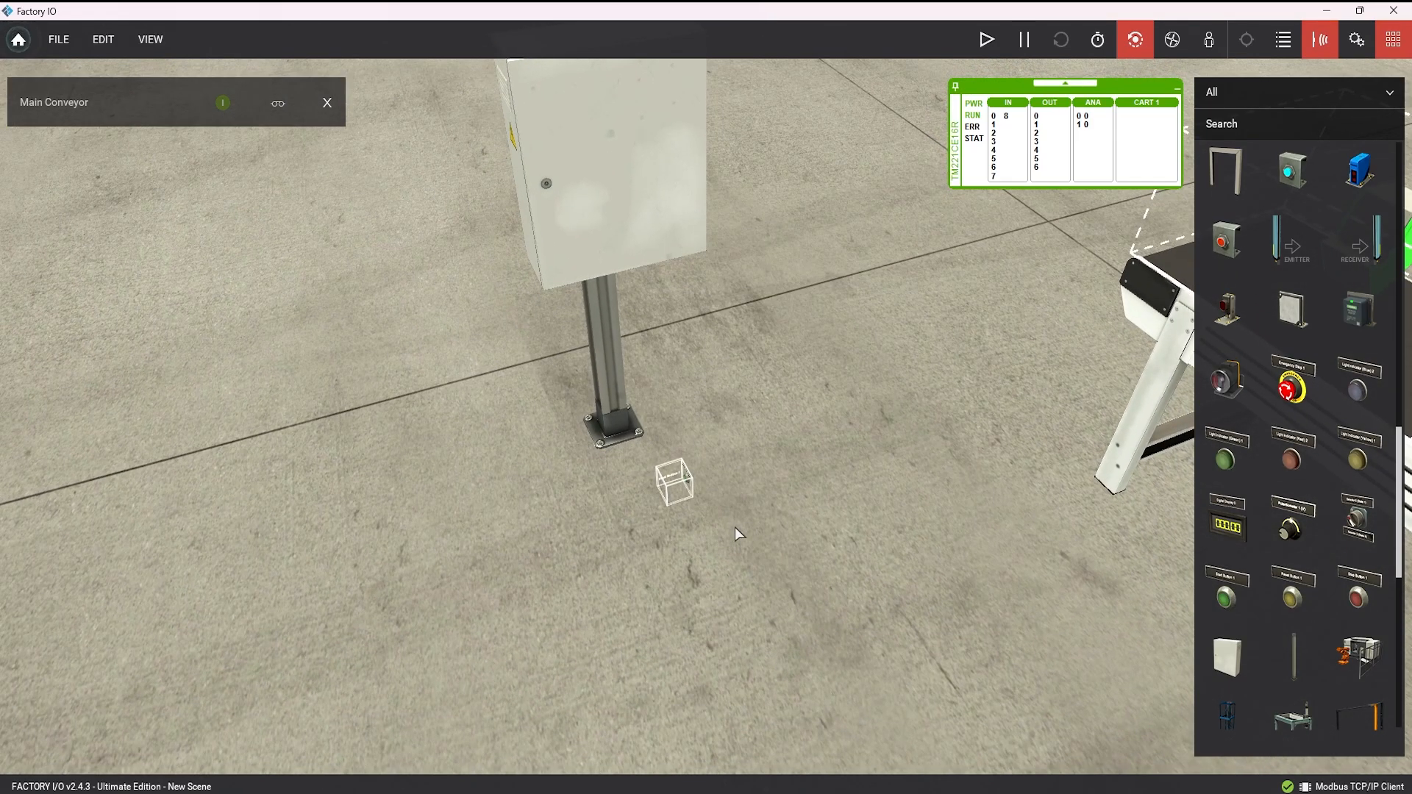
key(t)
drag(670, 478, 668, 262)
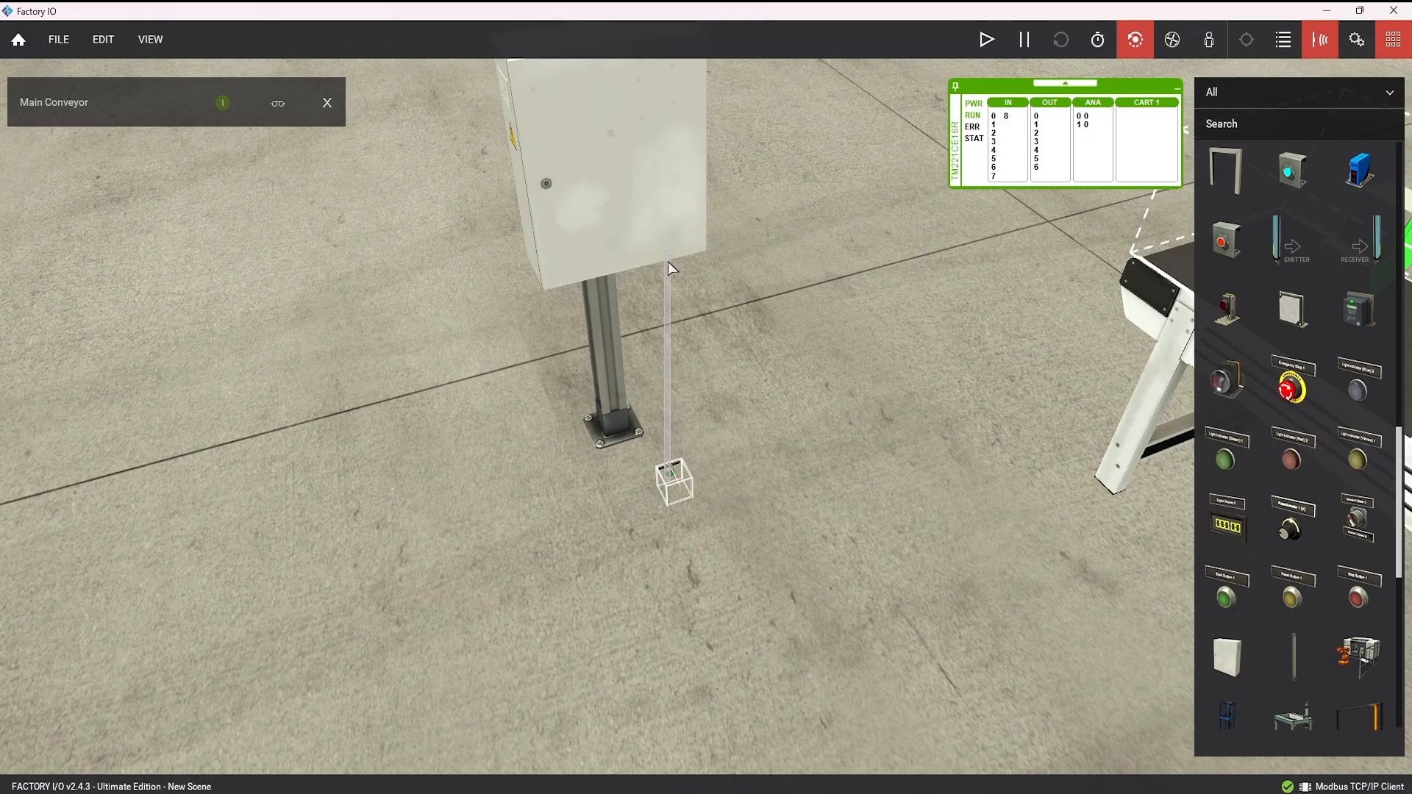
drag(671, 482, 598, 194)
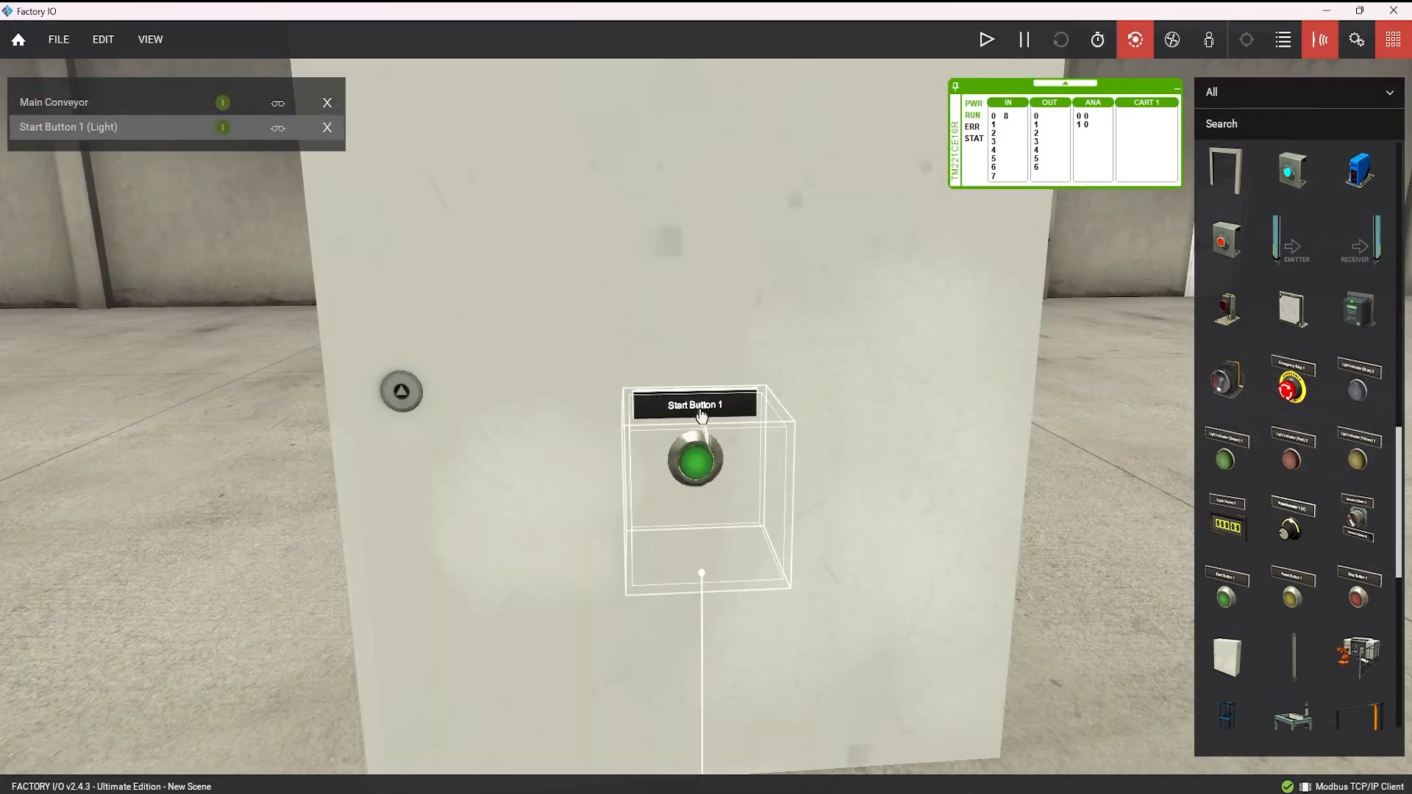
click(764, 445)
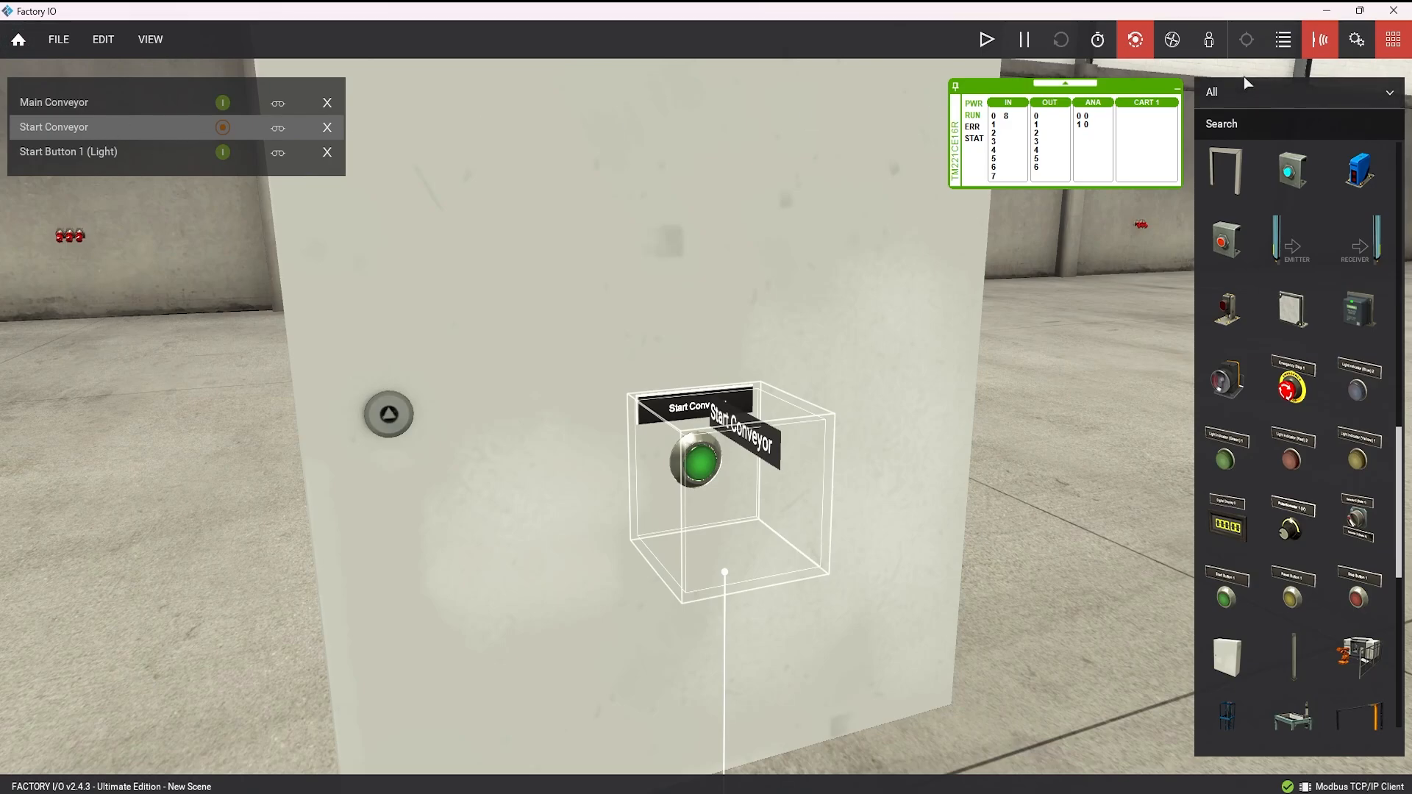
- Hide the sensor tags and remove the Main Conveyor, Start Conveyor and Start Button 1 (Light) tags from the docked list
click(1319, 44)
right_drag(989, 391, 396, 140)
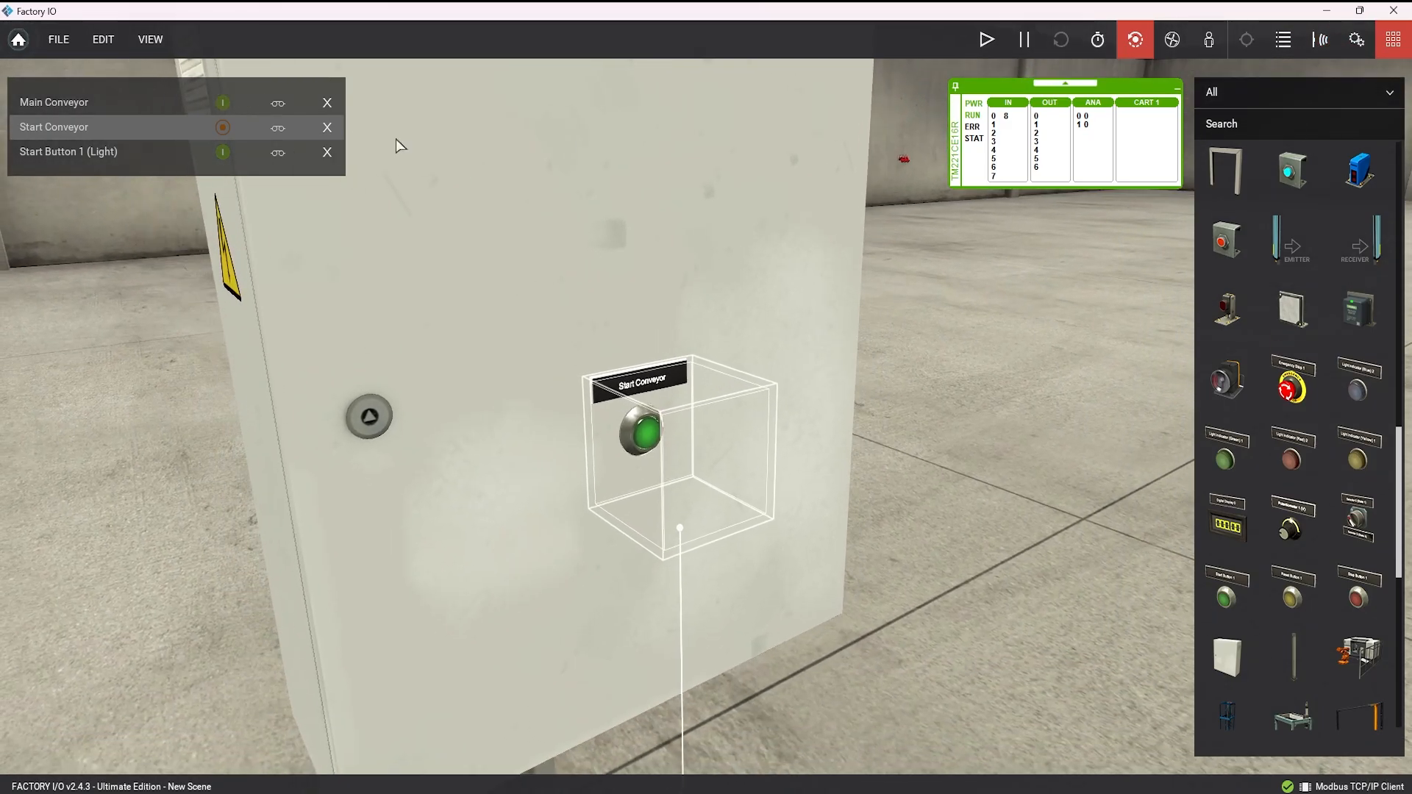
click(329, 105)
click(329, 104)
click(329, 104)
click(1044, 471)
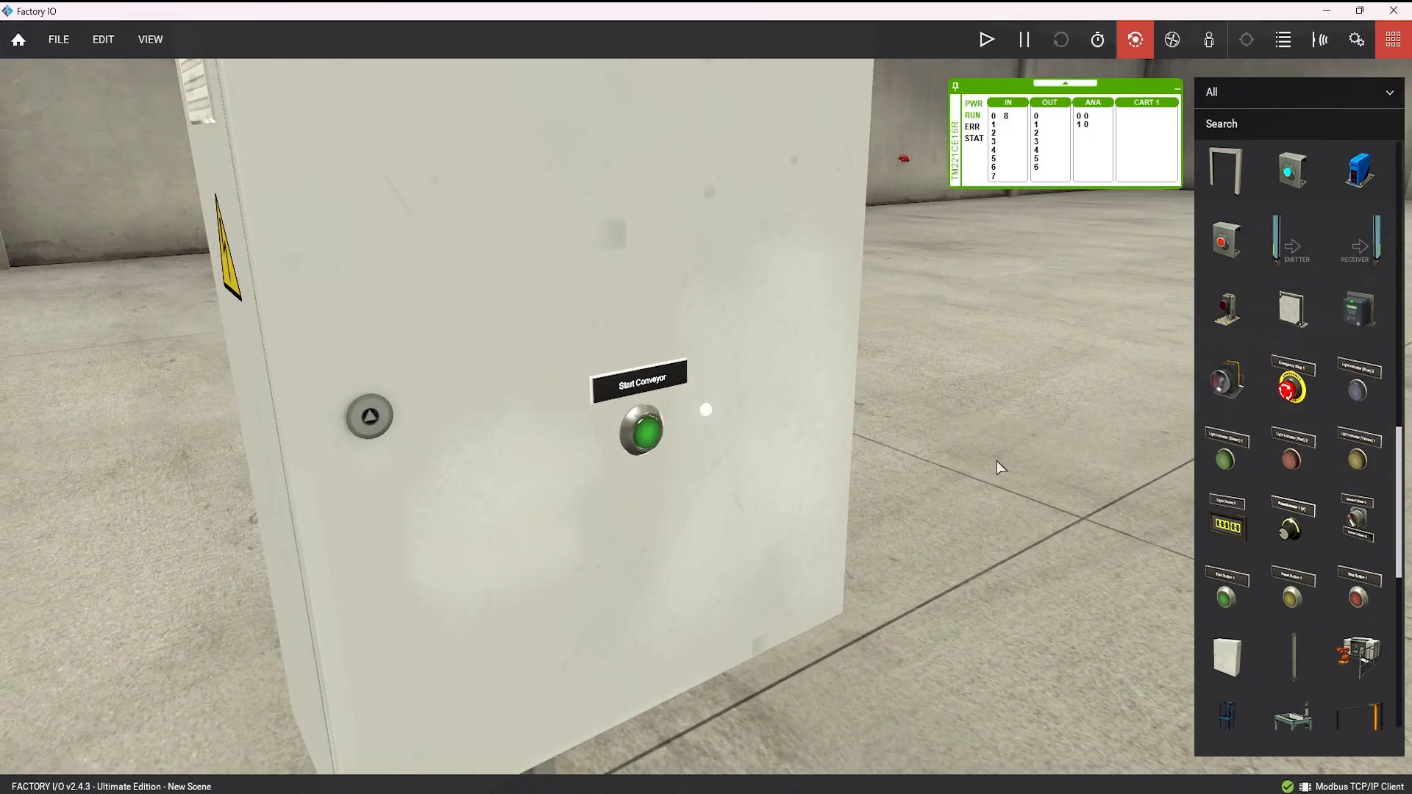
right_drag(996, 460, 1175, 179)
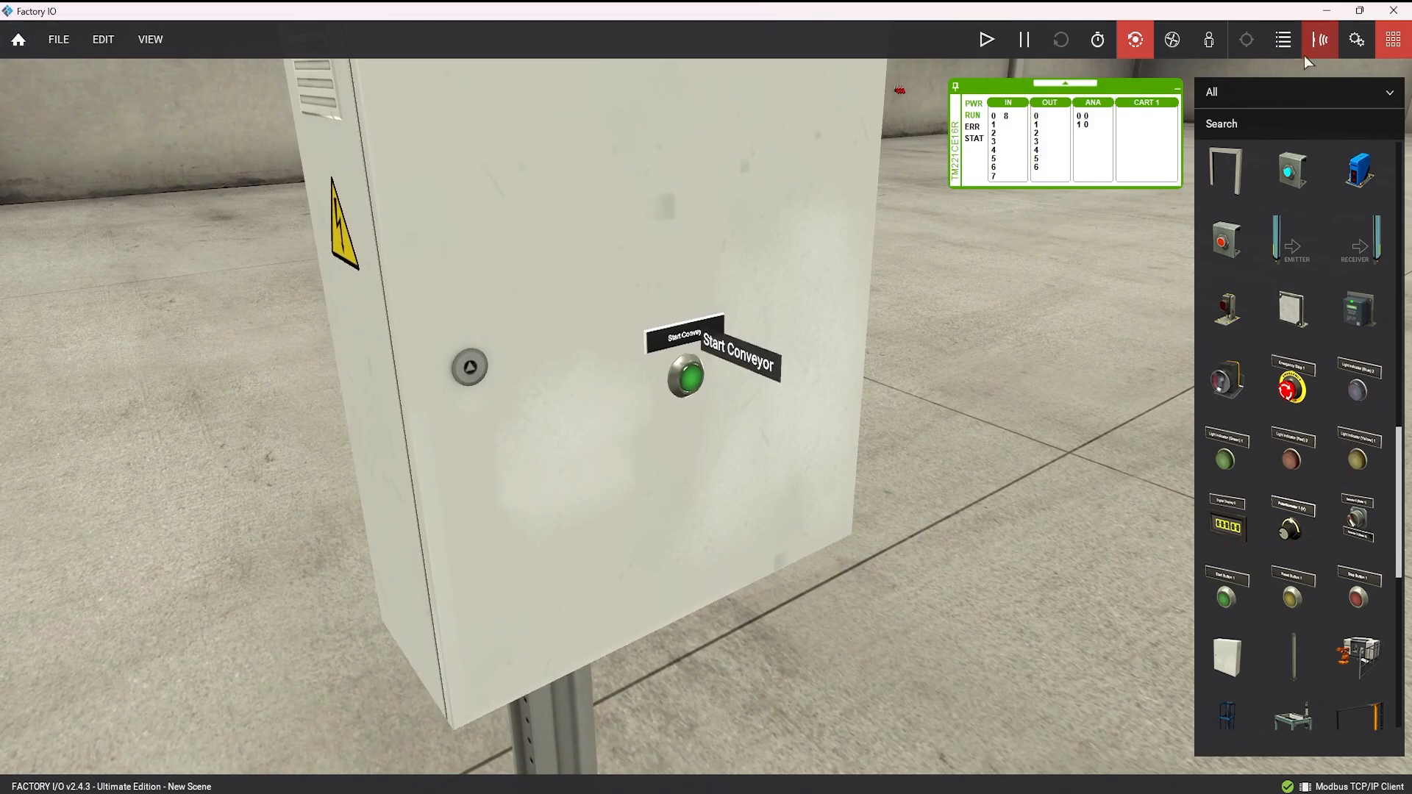
- Map the FACTORY I/O (Running) sensor to Coil 0 and the Start Conveyor sensor to Coil 1 in the driver
key(F4)
drag(118, 187, 497, 189)
drag(127, 223, 458, 215)
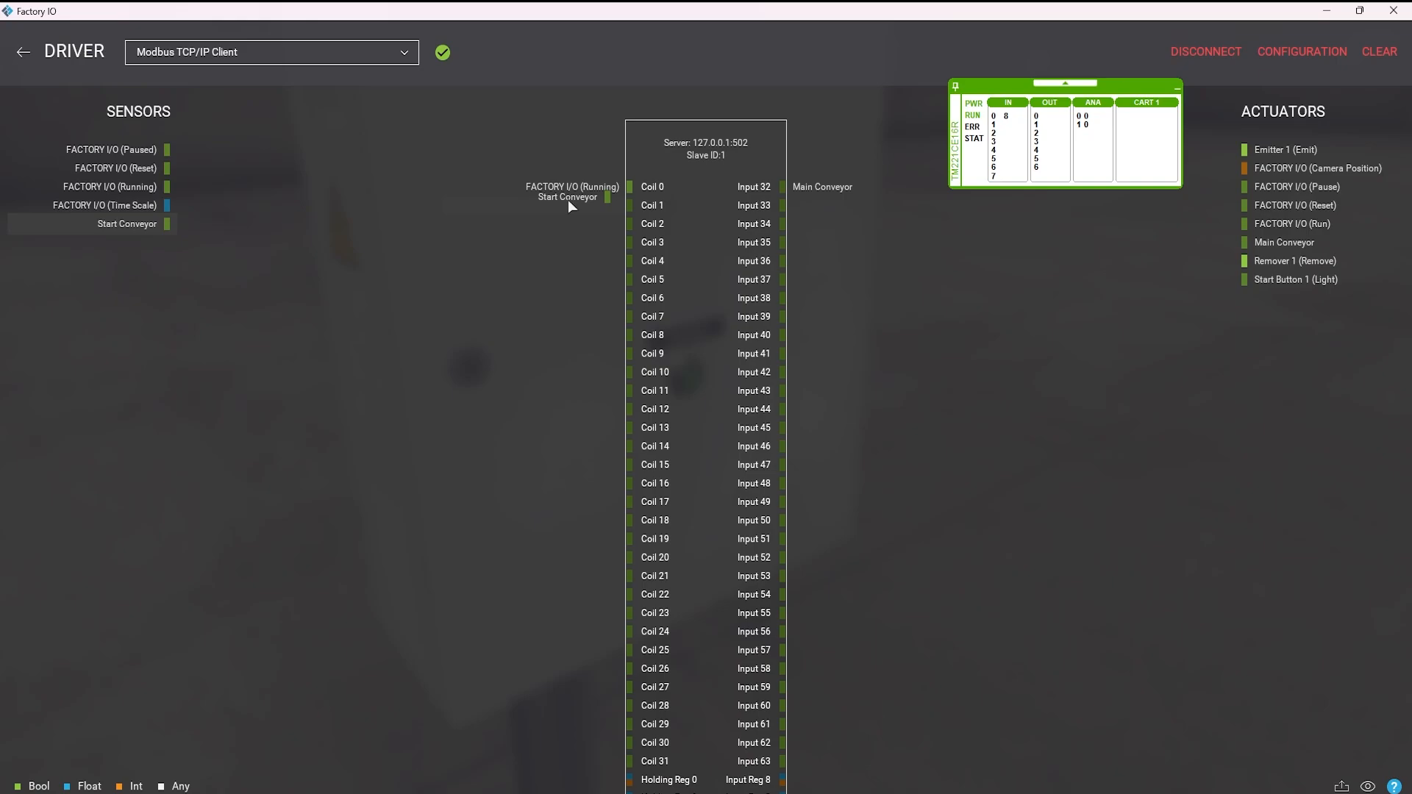
drag(570, 206, 588, 206)
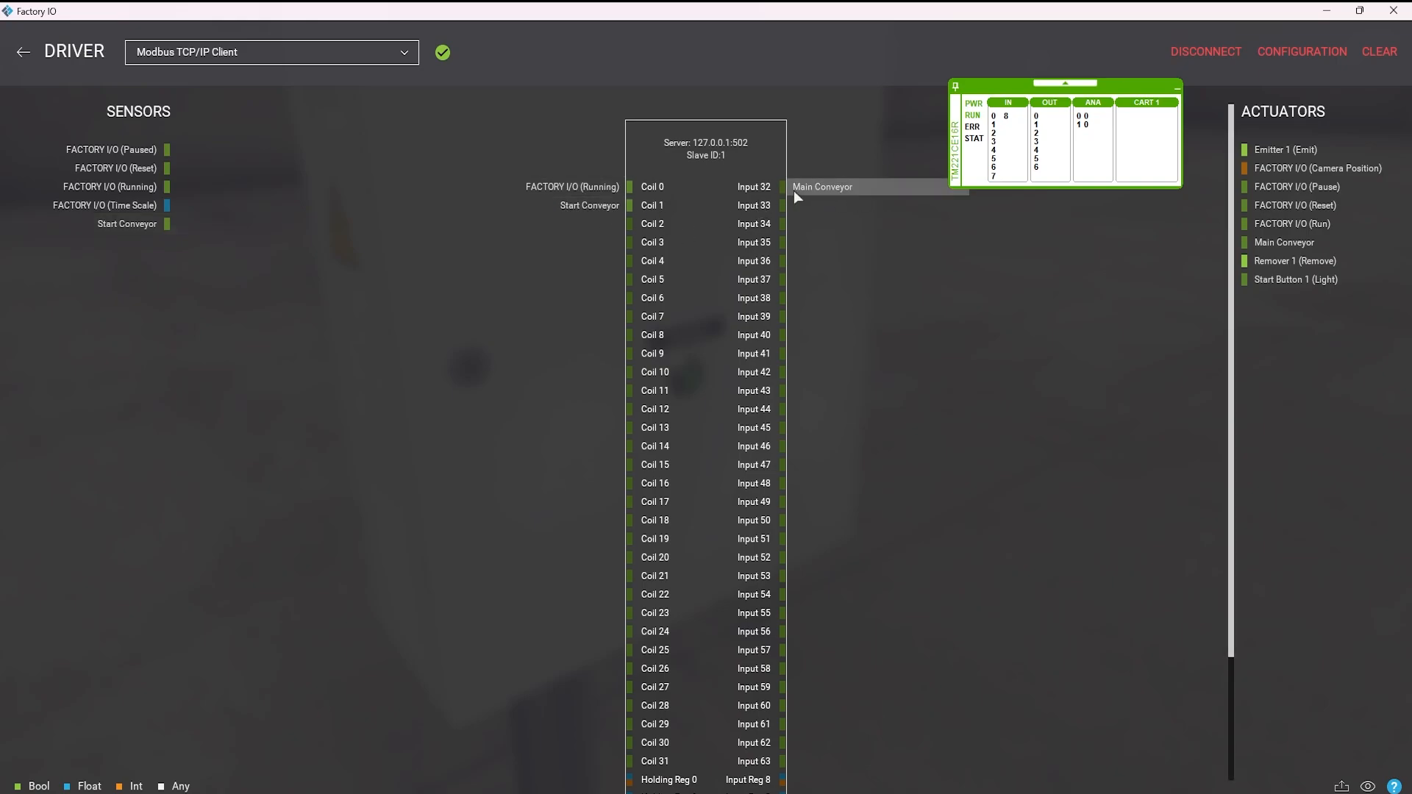
key(Escape)
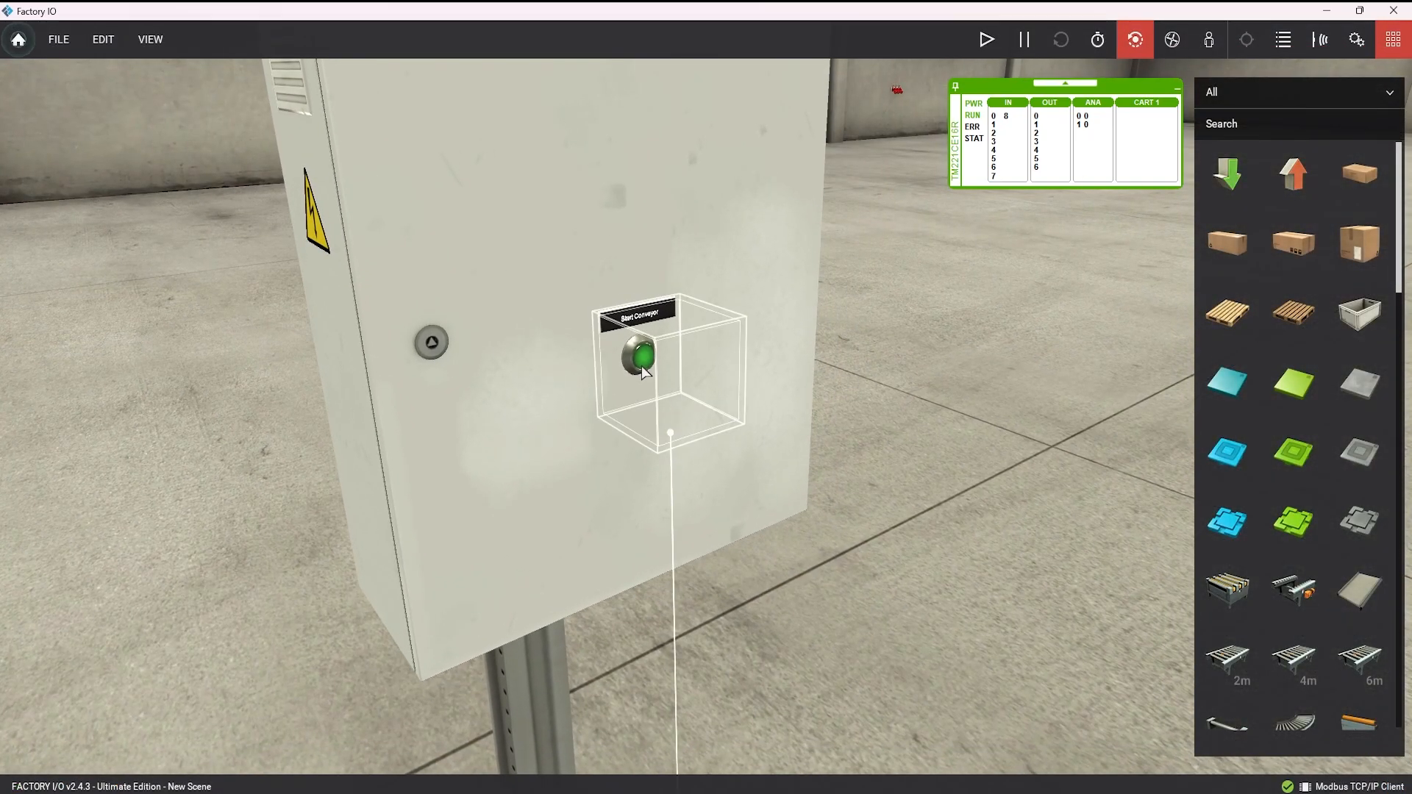
- Run the scene, inspect the Start Conveyor button up close, and stop the scene
scroll(1356, 487, down, 15)
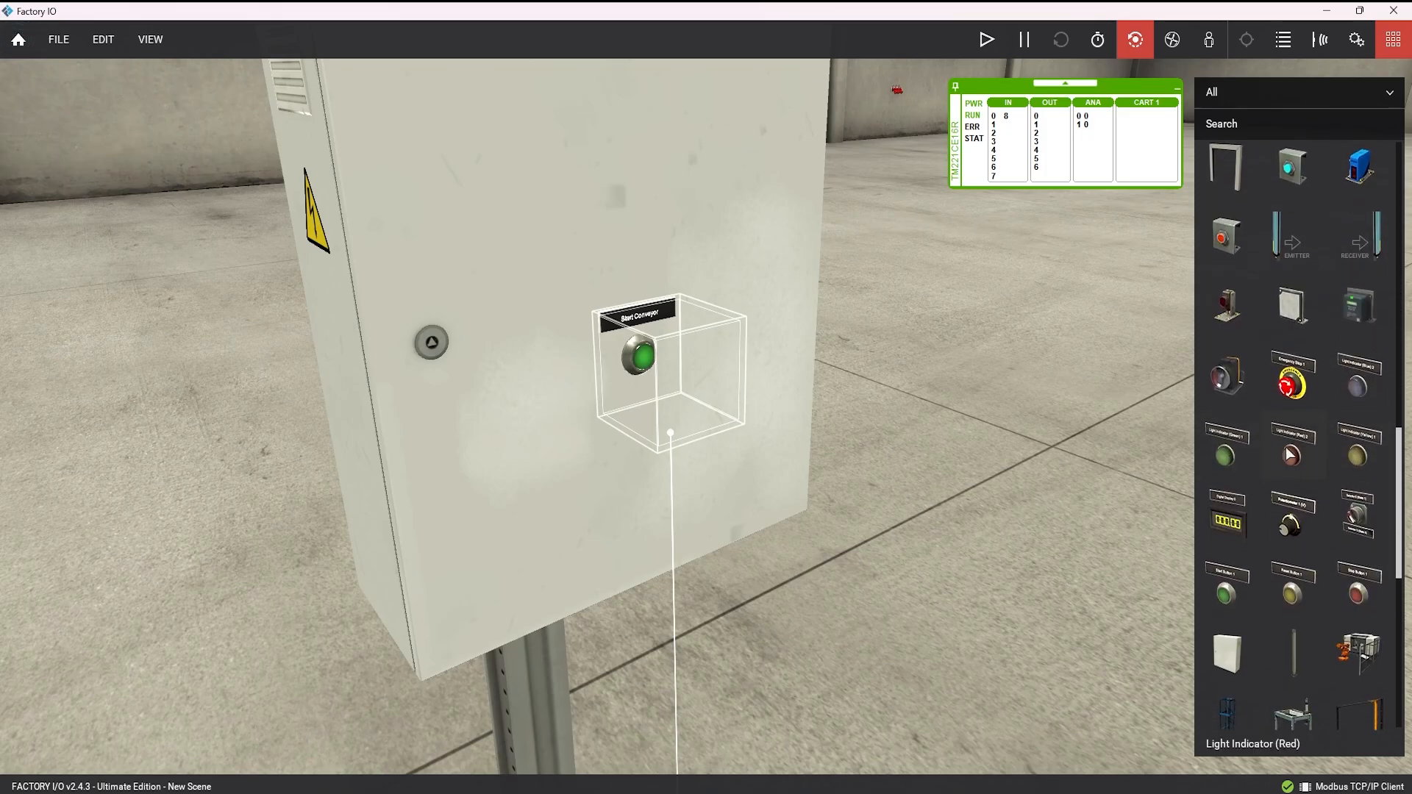
scroll(1240, 447, down, 1)
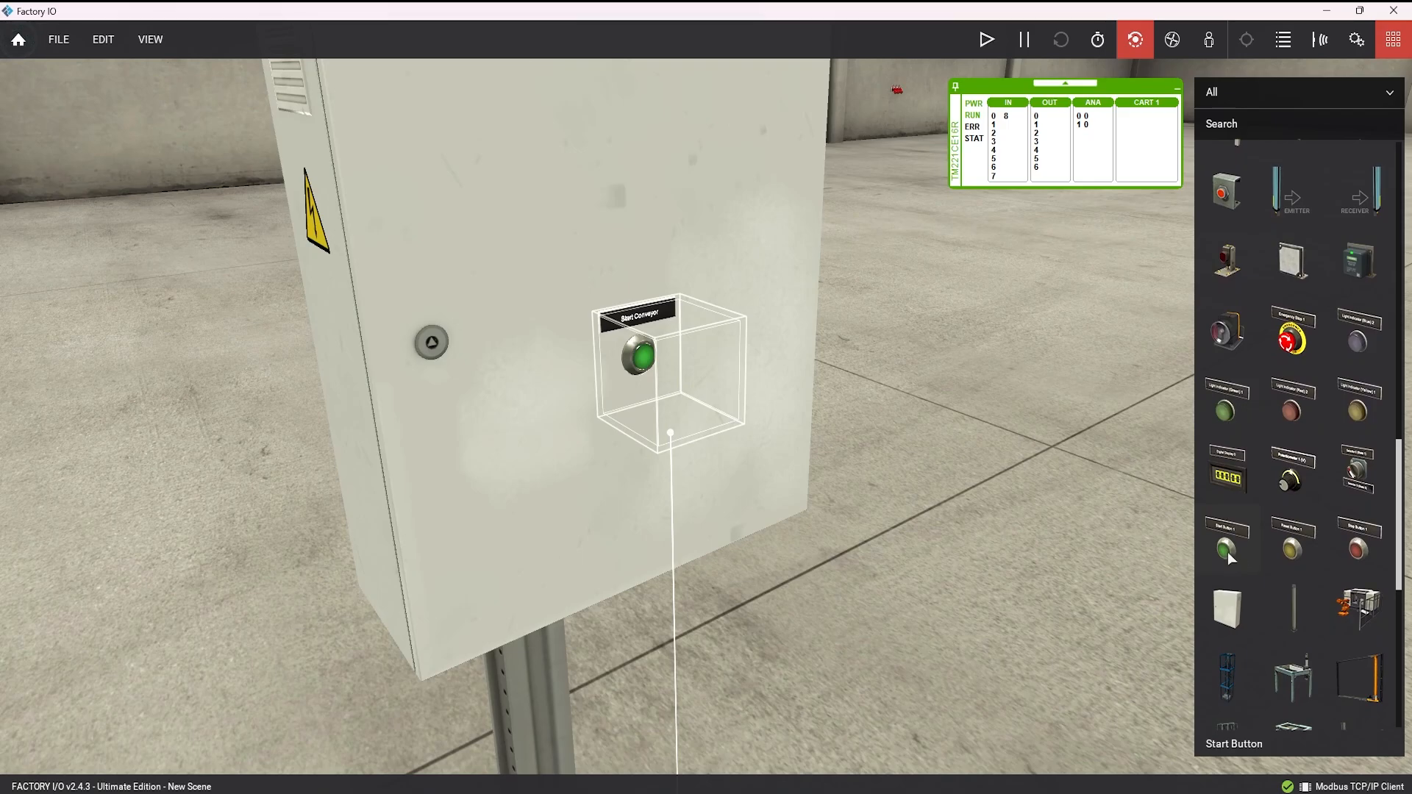
key(alt+Tab)
click(987, 39)
scroll(597, 319, up, 3)
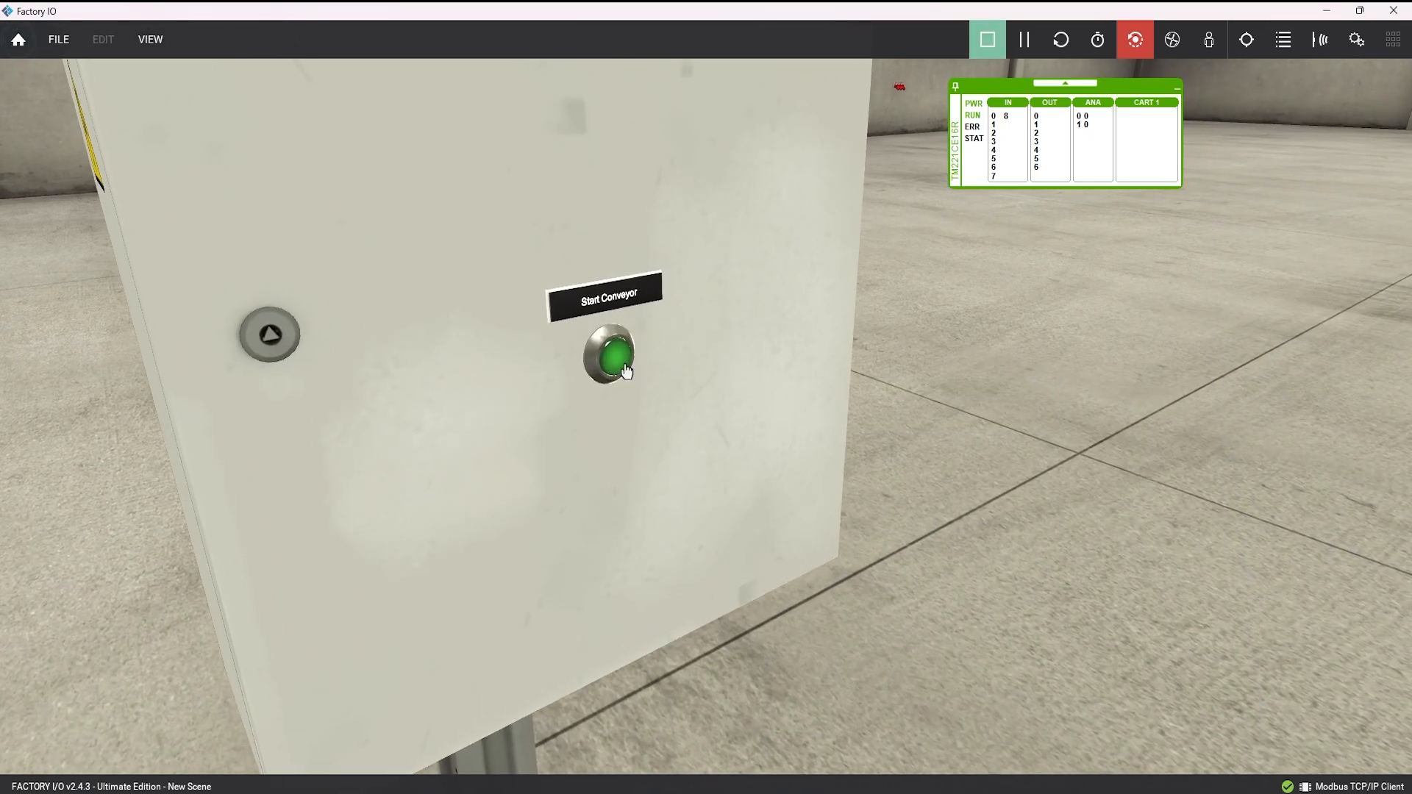
scroll(625, 365, up, 2)
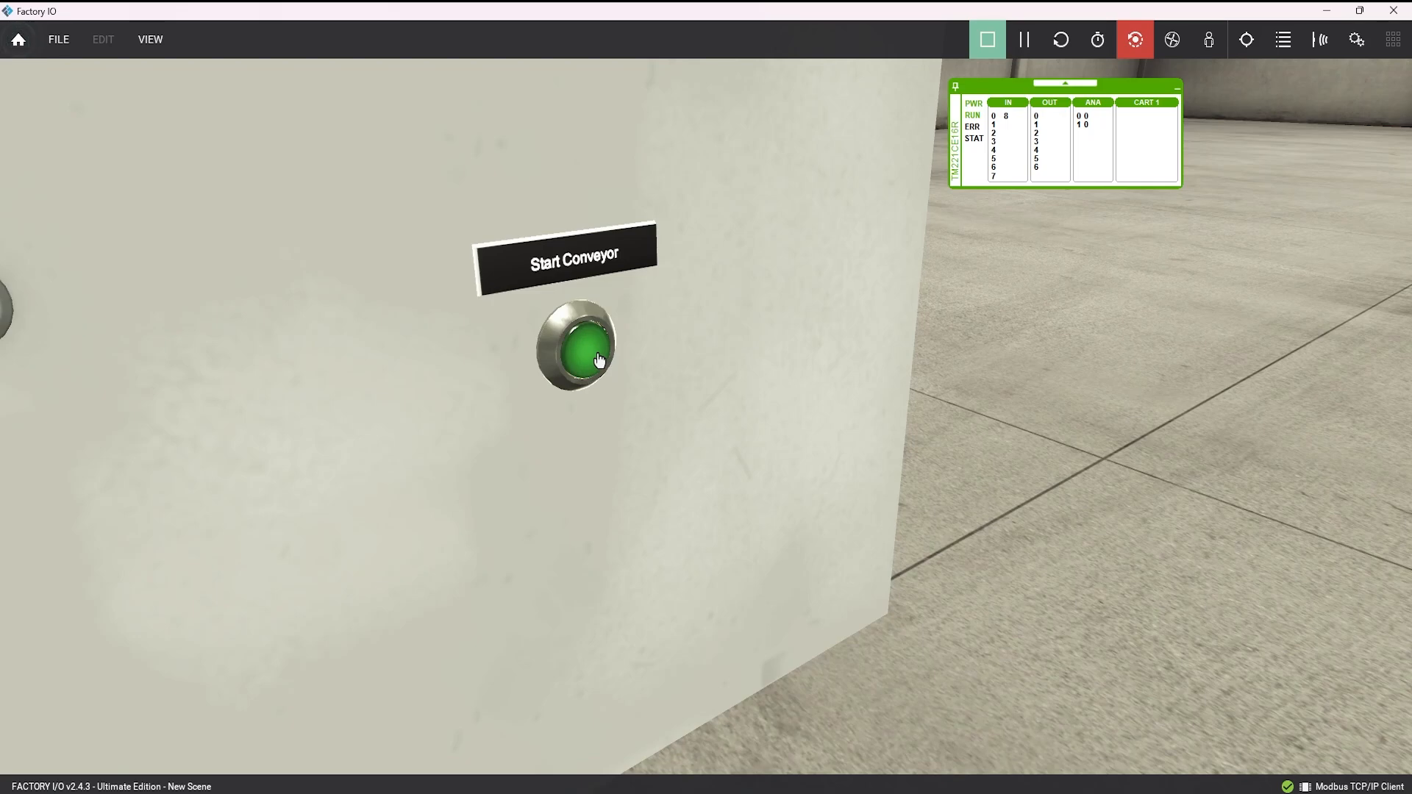
click(986, 39)
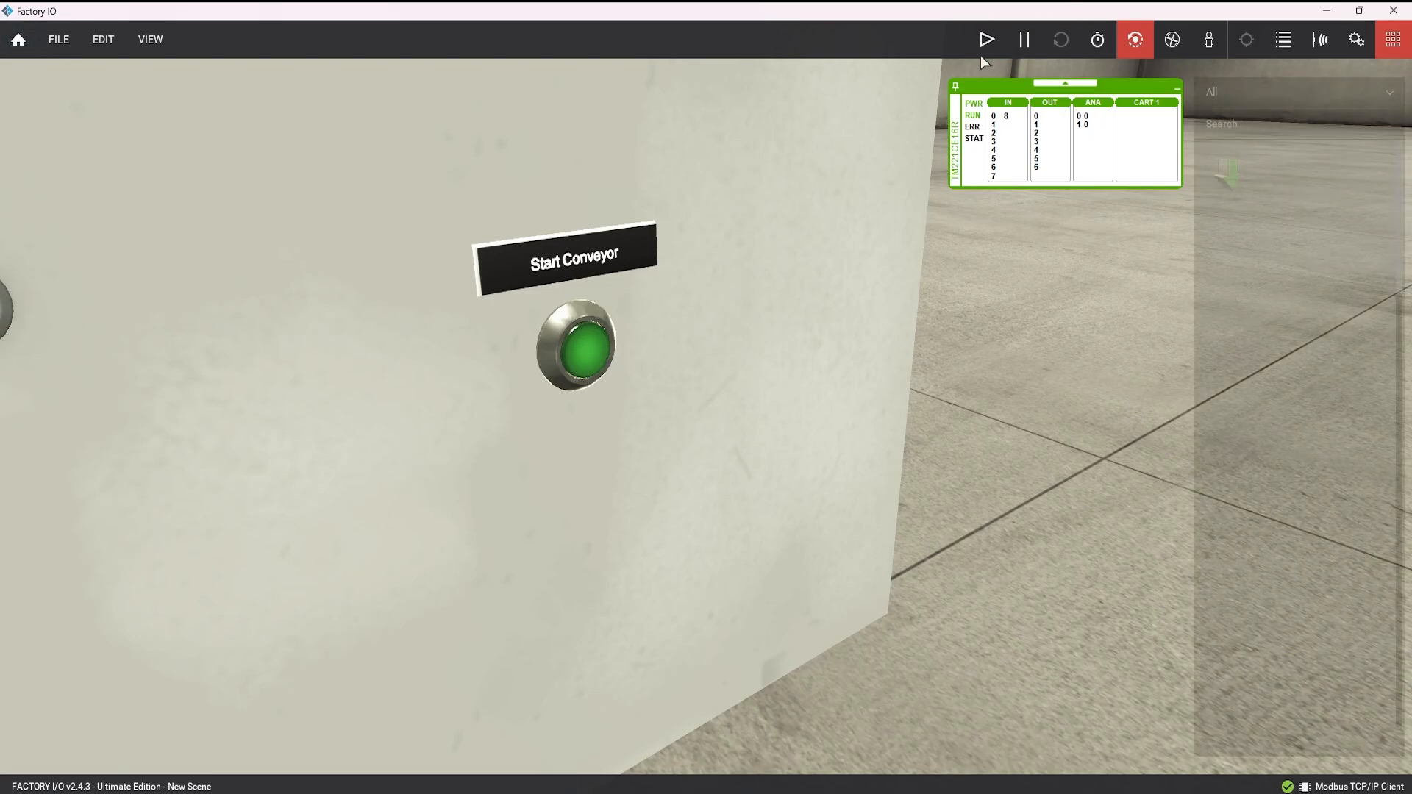
scroll(706, 406, down, 5)
- Switch to EcoStruxure Machine Expert - Basic, make Rung0 a rising-edge contact %M1 driving Set coil %M32, and stop the simulator
key(alt+Tab)
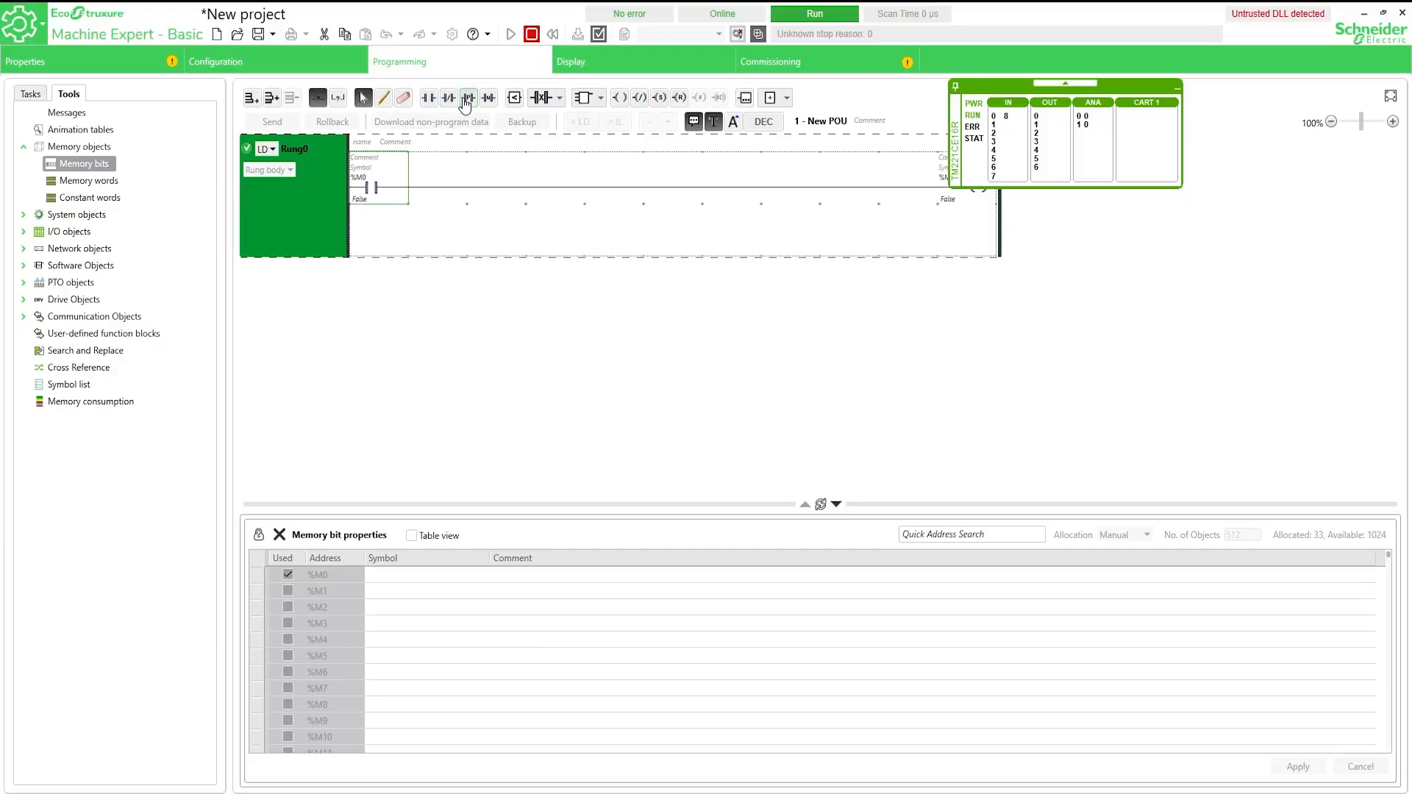
click(389, 196)
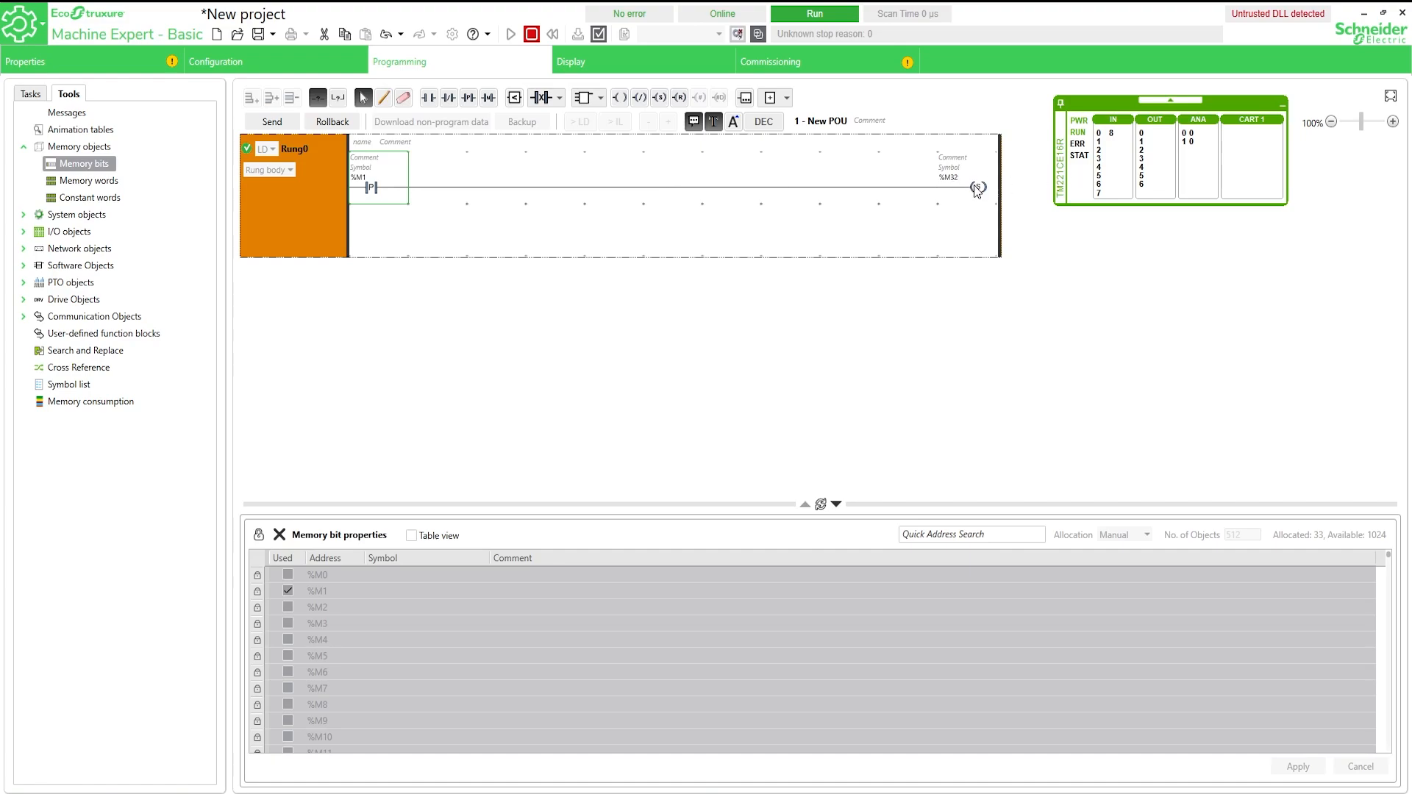
key(alt+Tab)
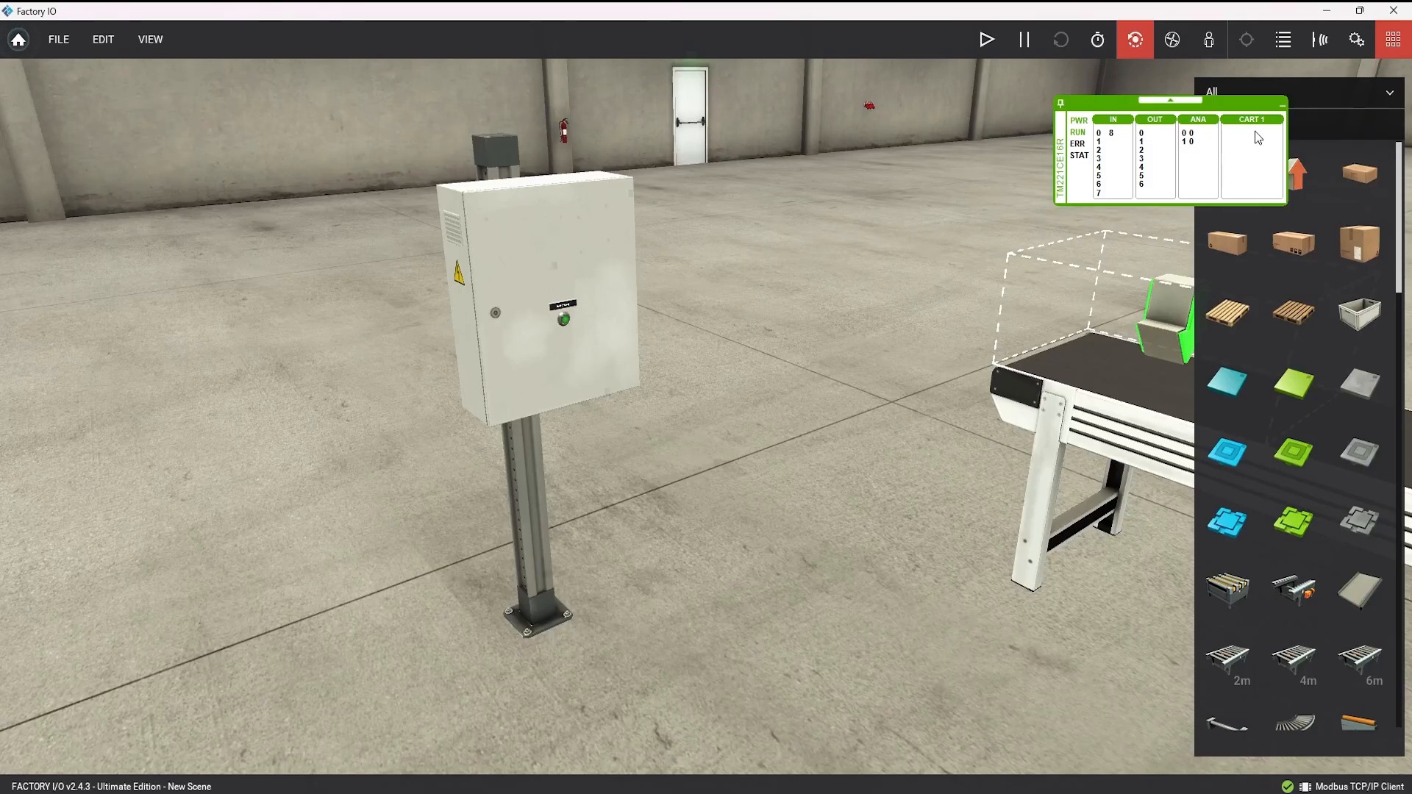
key(alt+Tab)
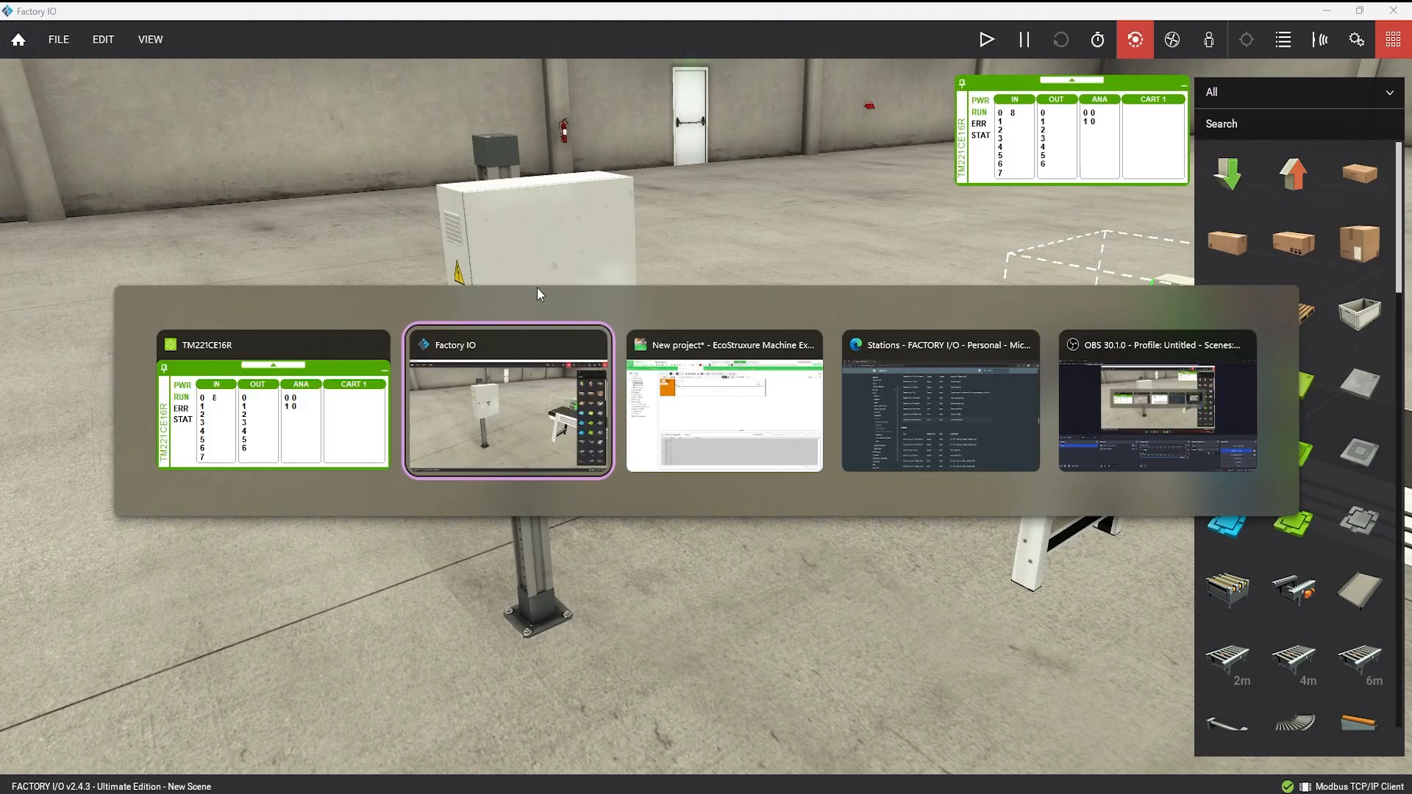
click(741, 418)
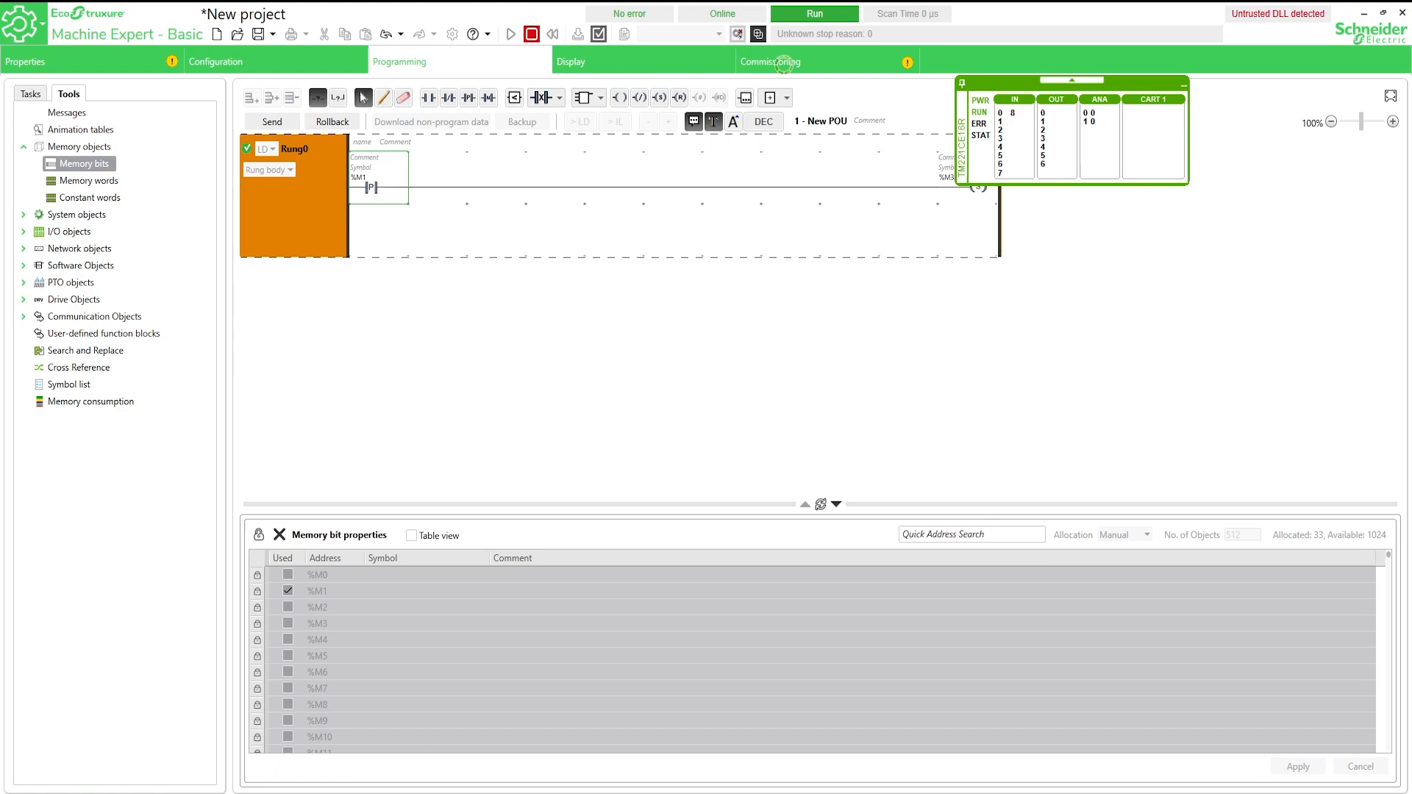
click(758, 33)
- Switch to Factory IO and move the column, switchboard and button together beside the Main Conveyor's emitter end
key(alt+Tab)
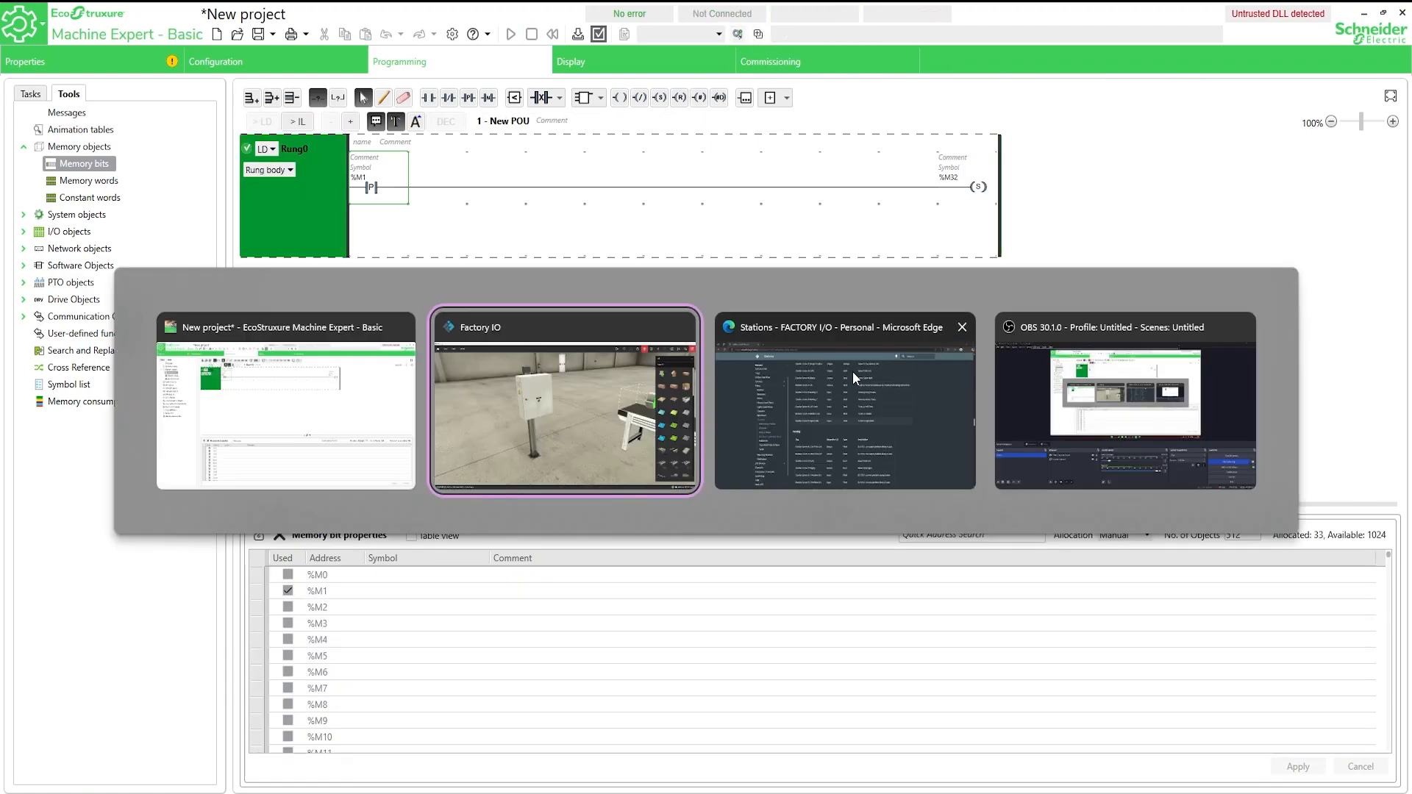
click(642, 424)
scroll(765, 448, down, 3)
drag(324, 138, 654, 518)
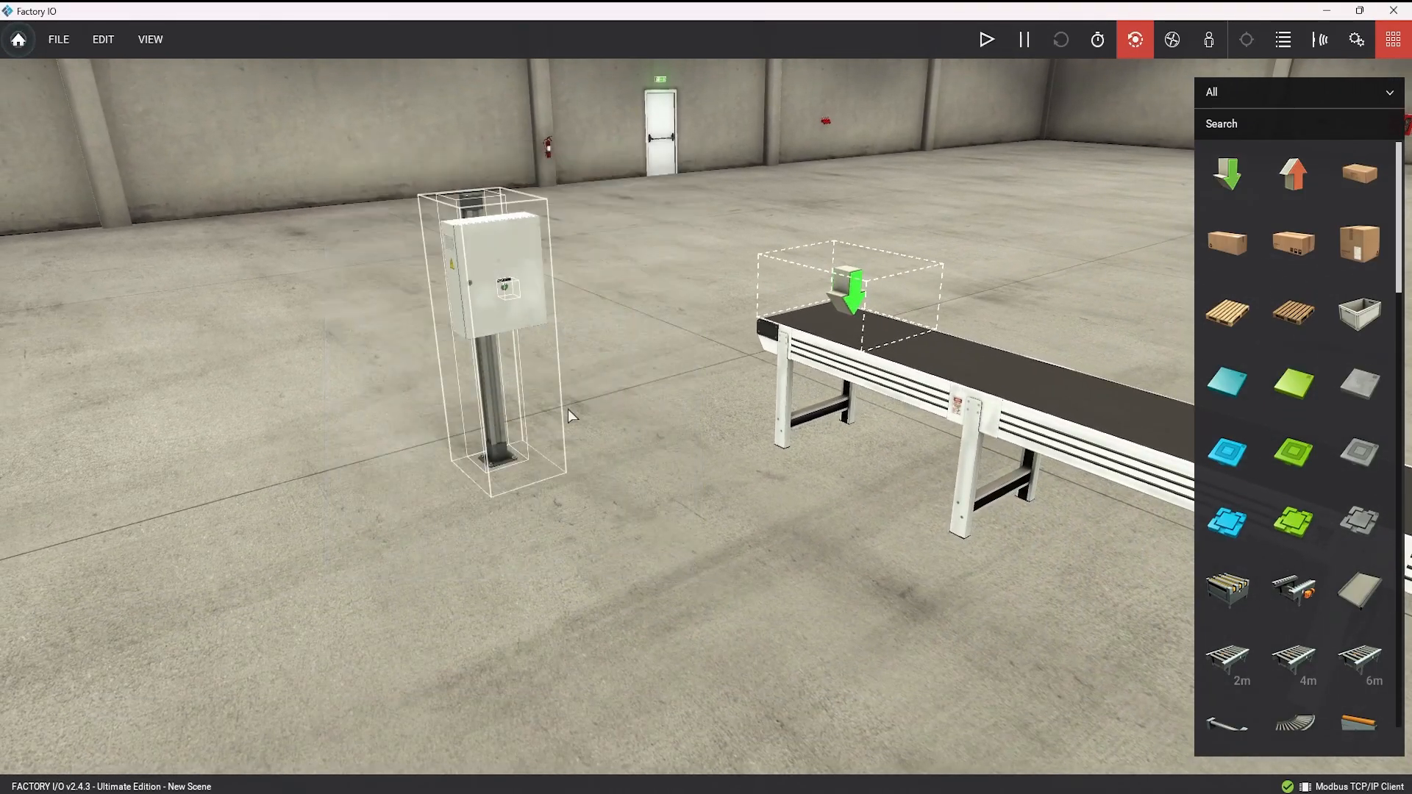
drag(507, 293, 757, 317)
click(915, 570)
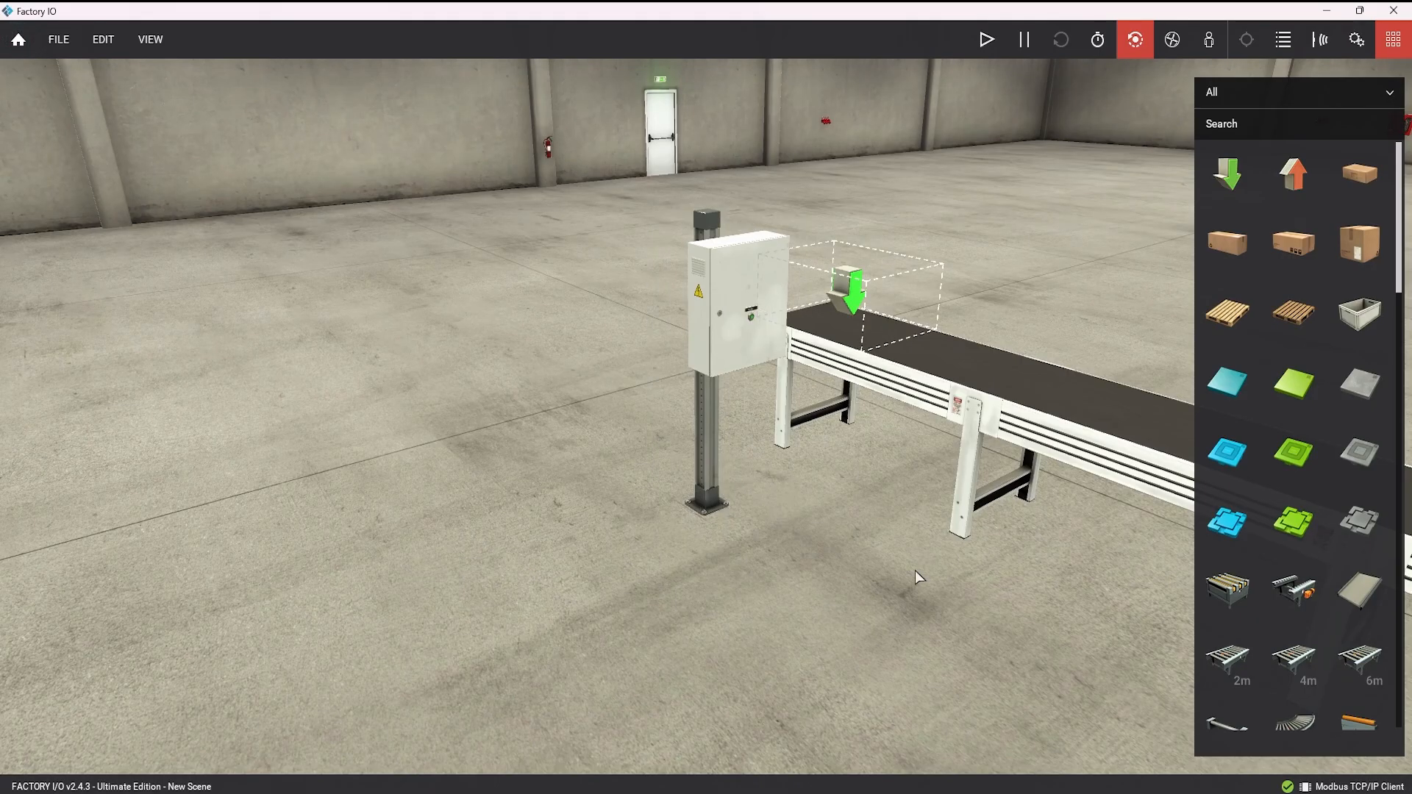
- Dismiss the driver's lost-connection notice, then restart the simulator in EcoStruxure Machine Expert - Basic and set the controller to Run
key(F4)
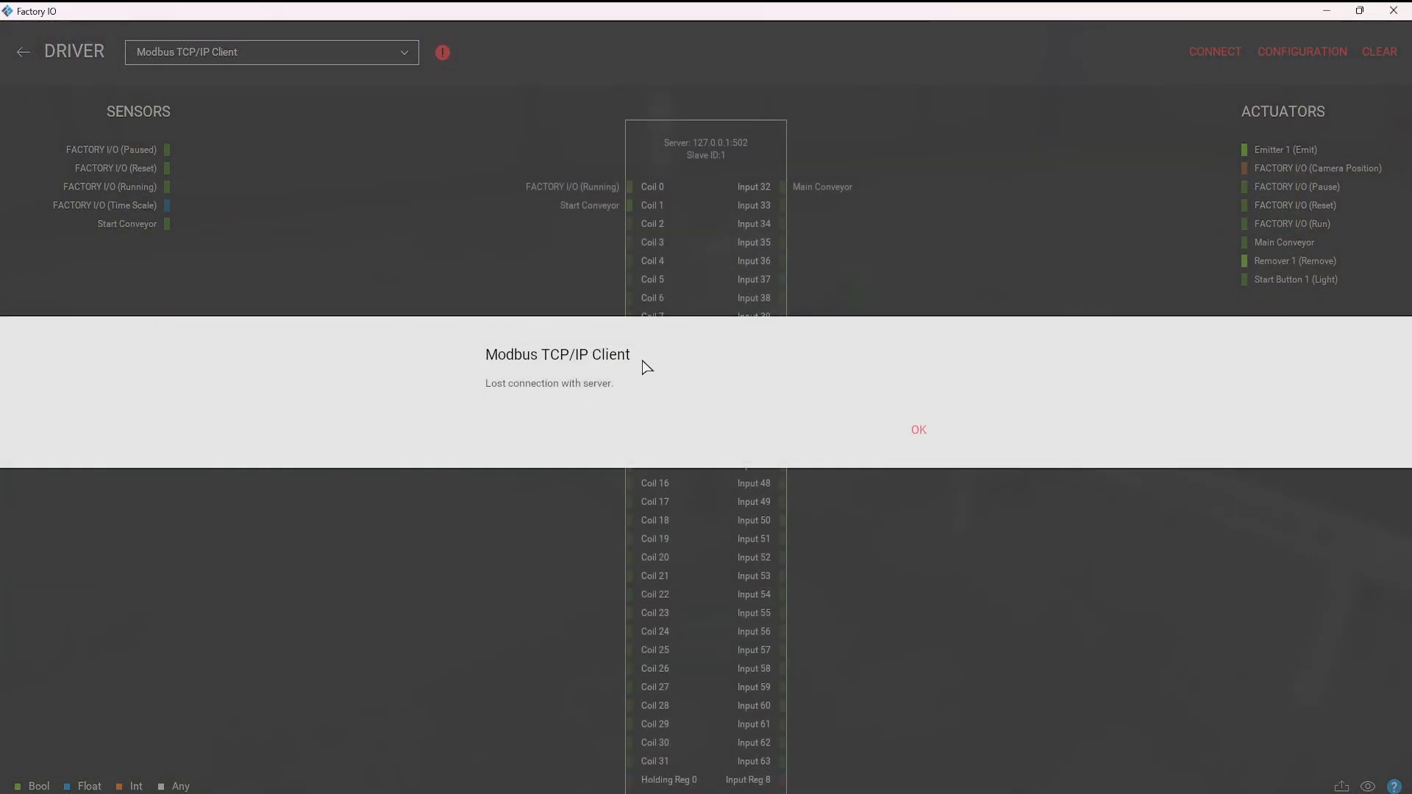
click(918, 431)
key(alt+Tab)
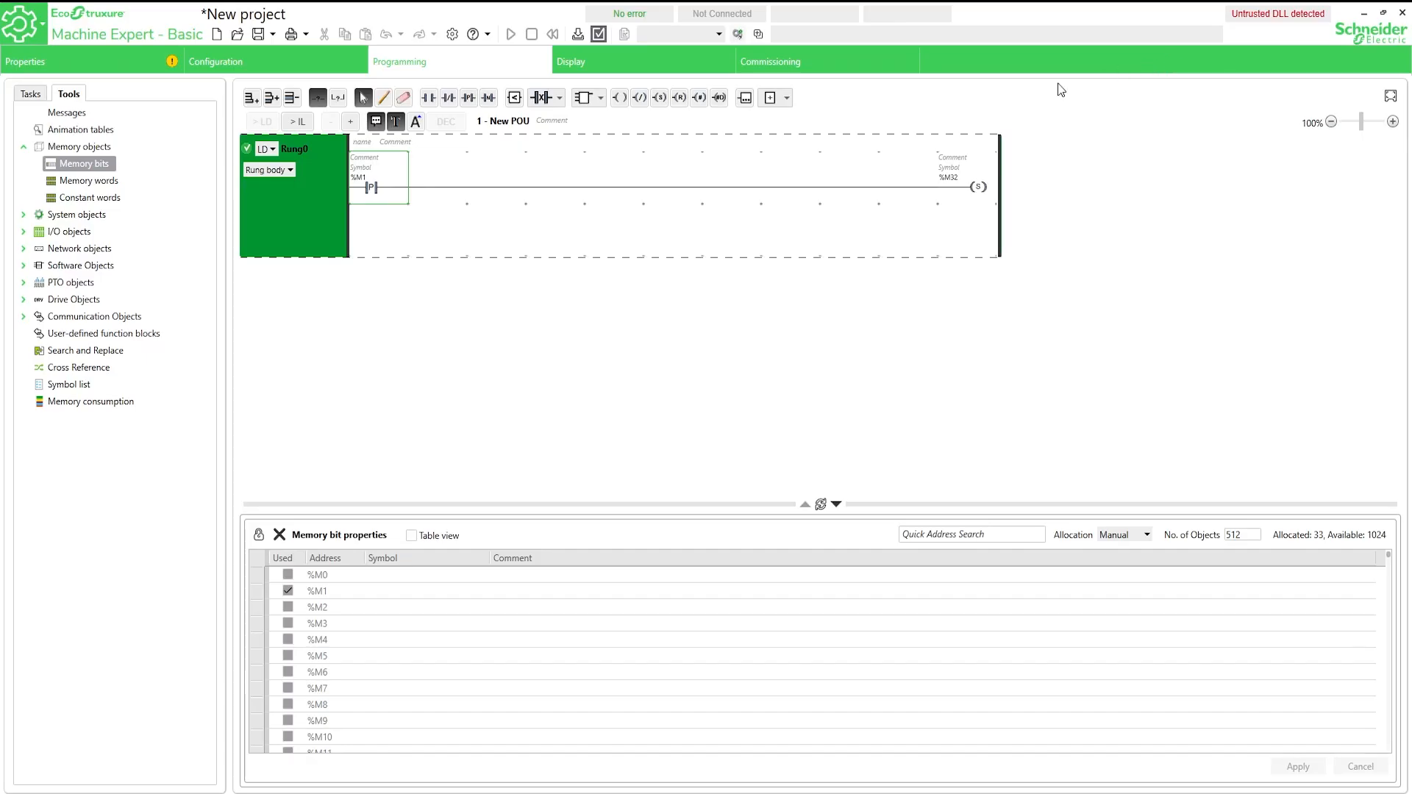
click(757, 35)
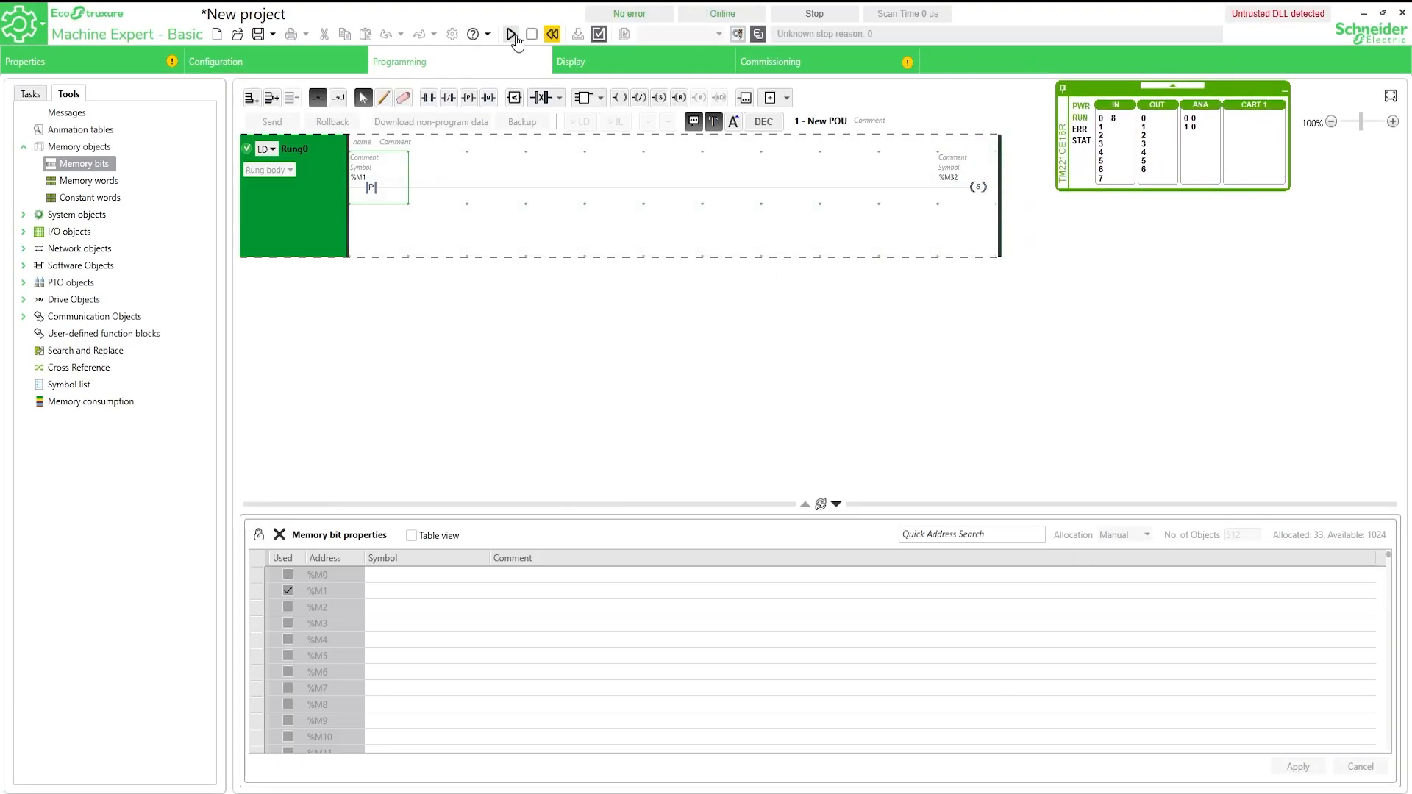
click(514, 35)
click(818, 450)
- Reconnect the Modbus TCP/IP Client driver in Factory IO, move the simulator window off the actuators list, and return to the scene
key(alt+Tab)
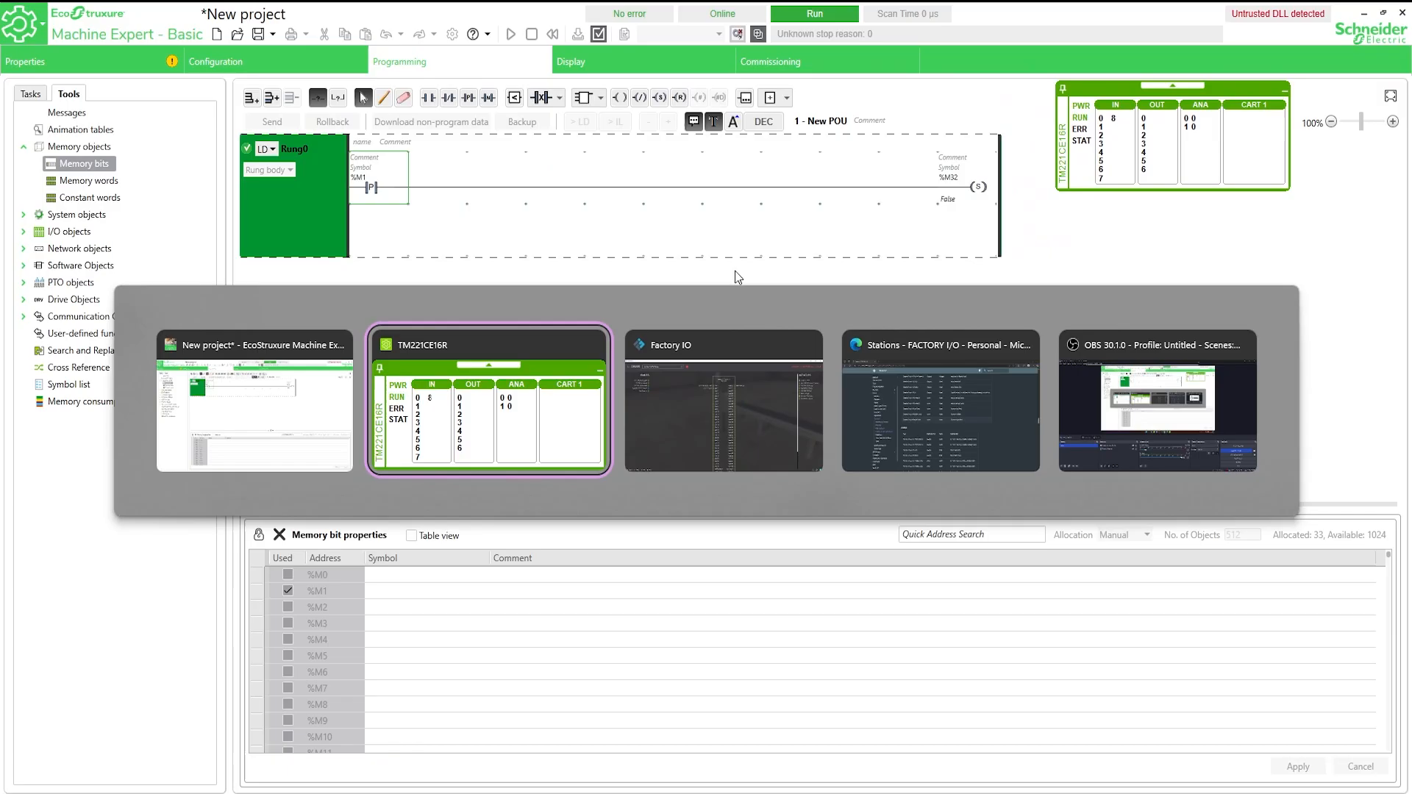
click(709, 395)
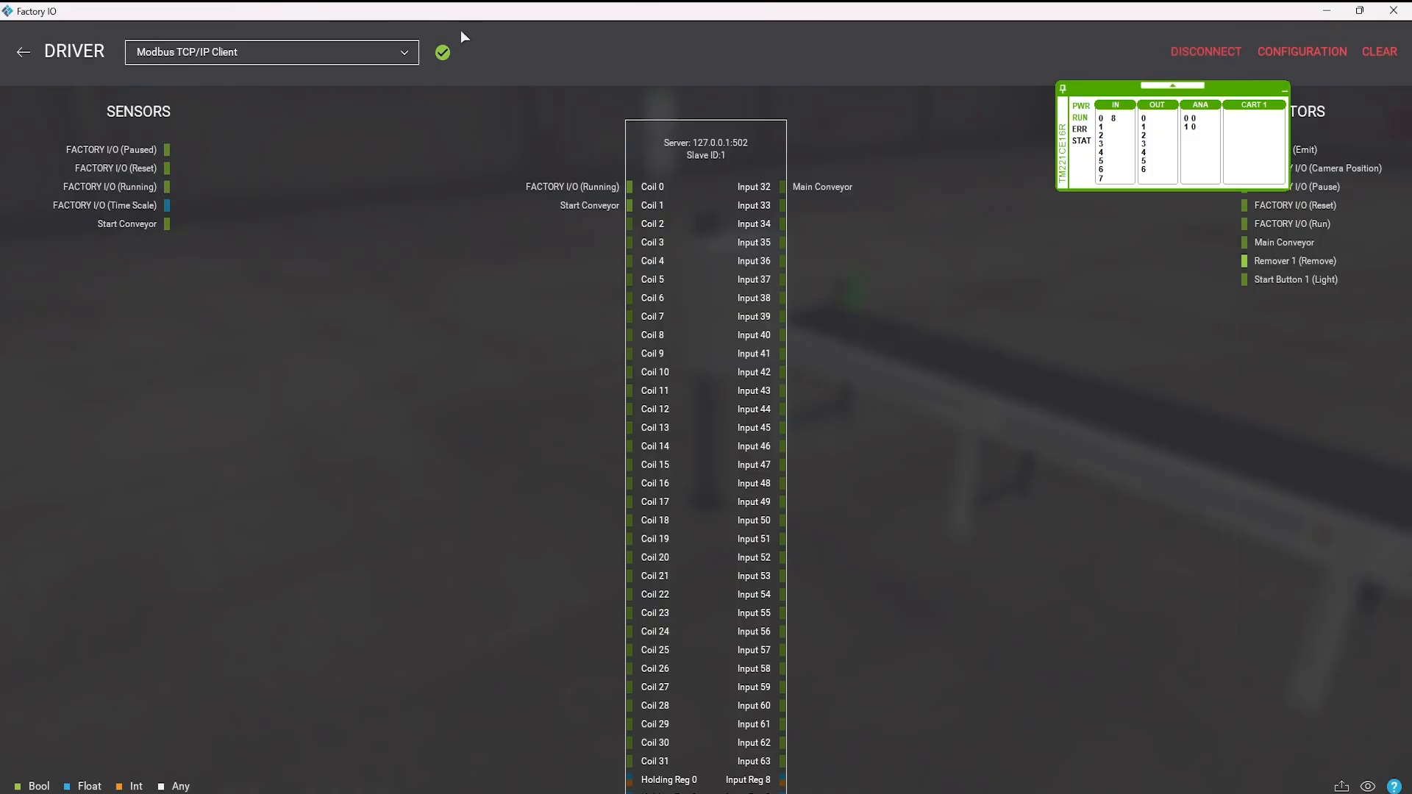
drag(1107, 86, 1036, 103)
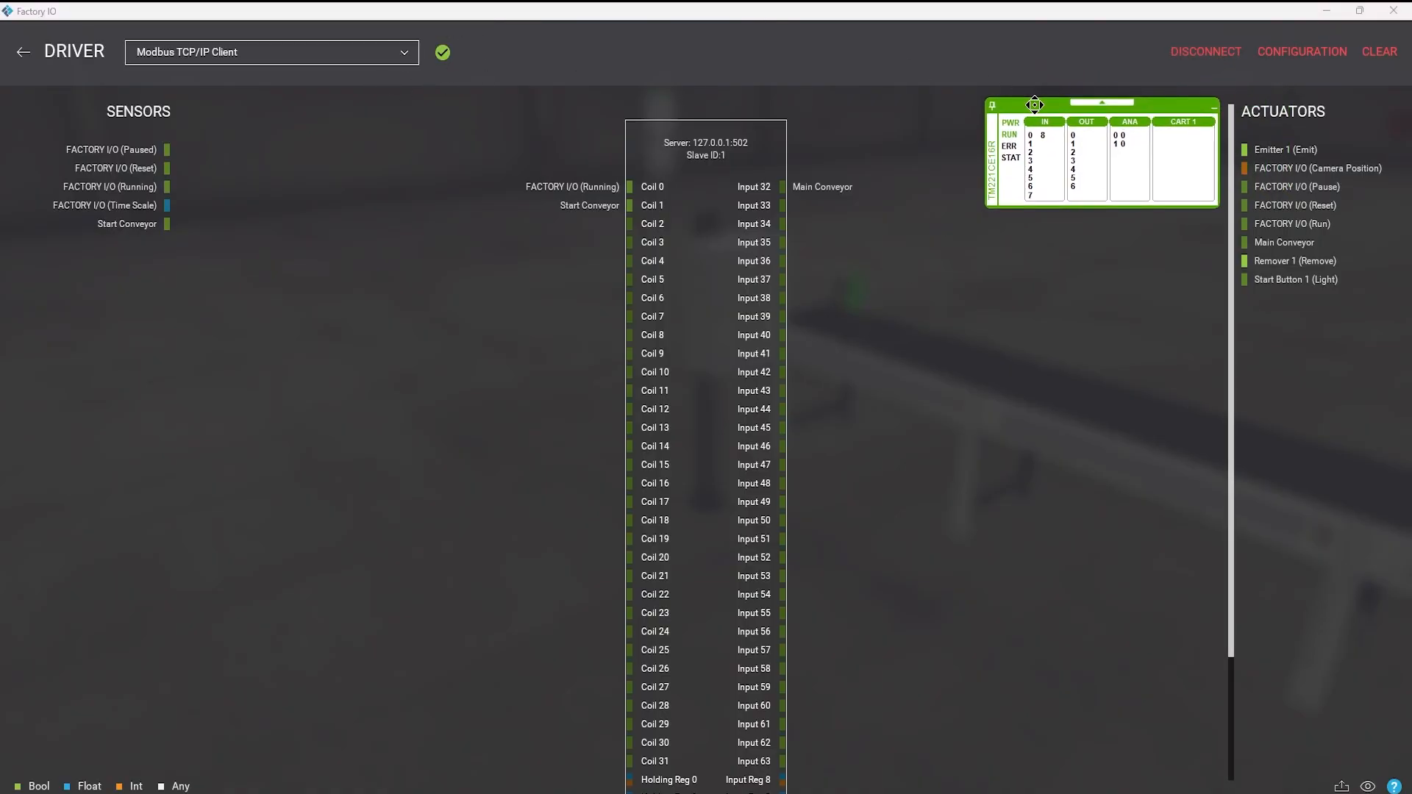
key(Escape)
right_drag(896, 206, 832, 209)
key(alt+Tab)
click(644, 367)
key(alt+Tab)
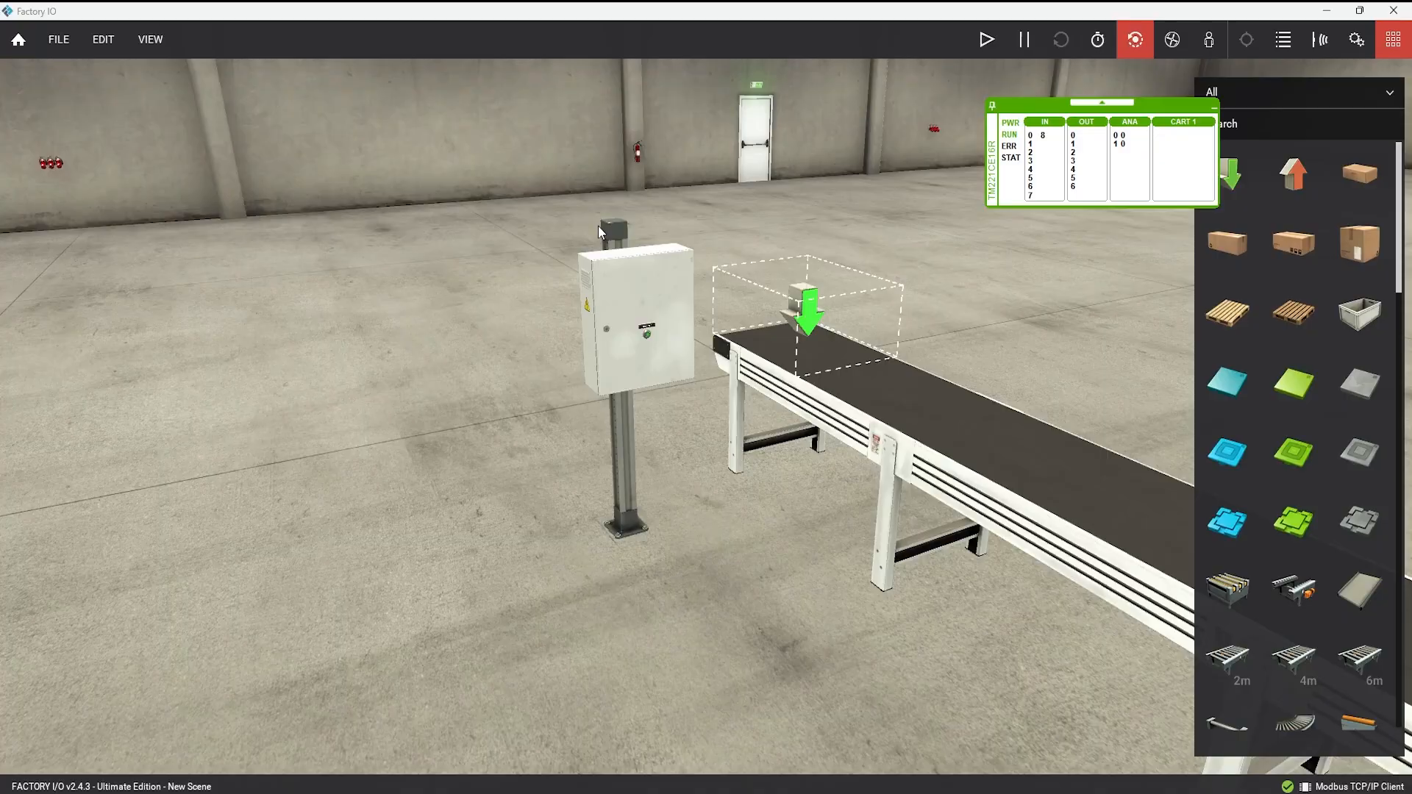
key(alt+Tab)
key(alt+Tab)
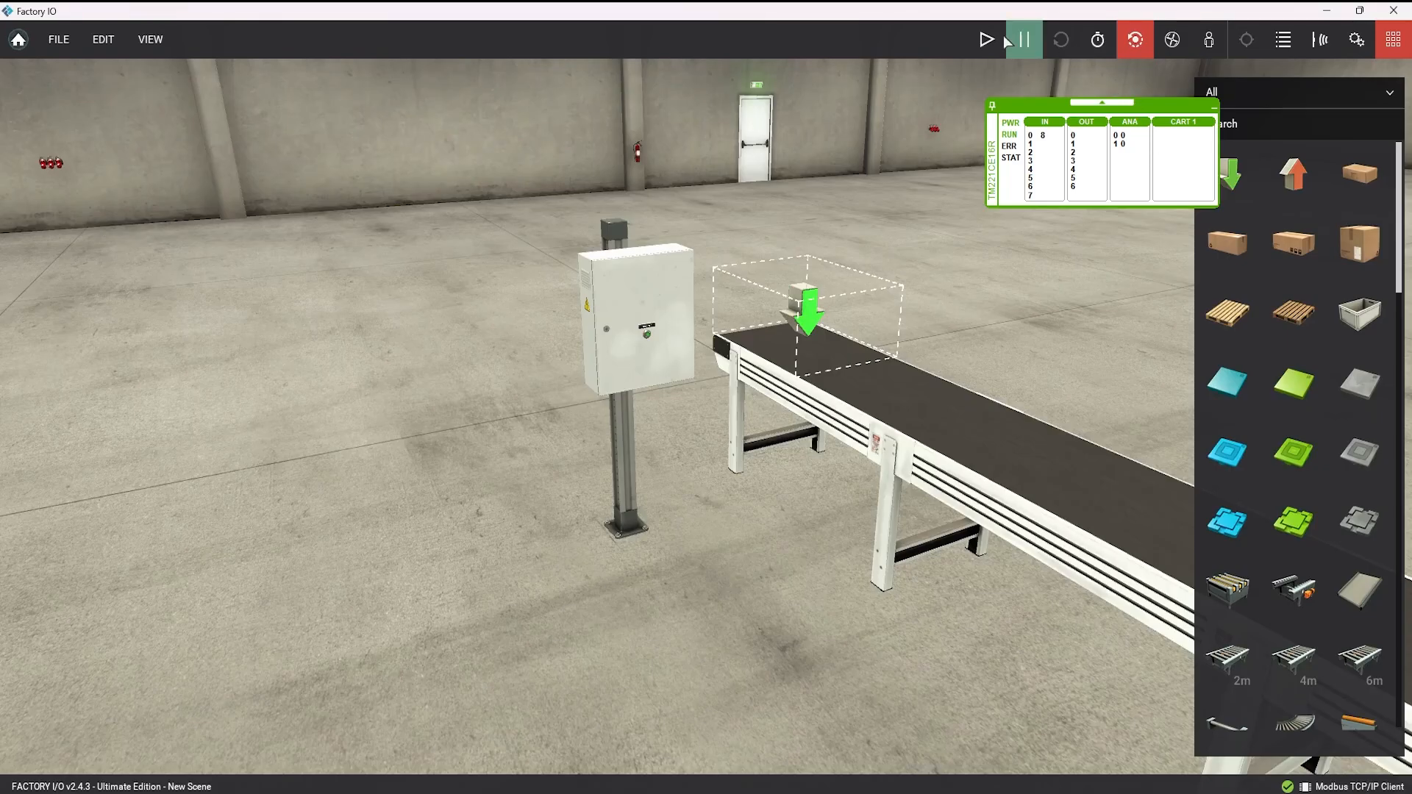
- Run the scene and operate the Start Conveyor button on the switchboard
click(987, 39)
scroll(938, 350, up, 5)
scroll(889, 373, up, 6)
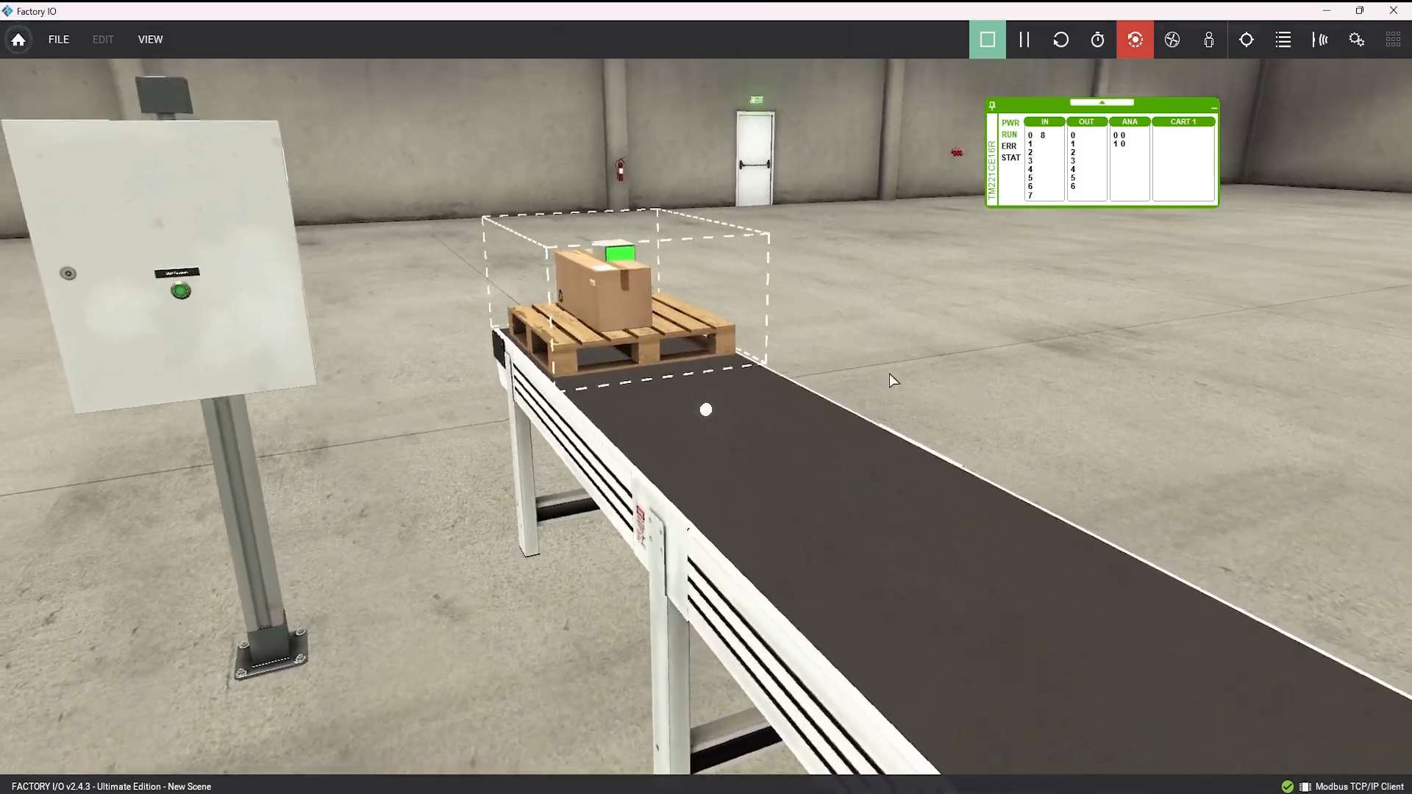
scroll(907, 272, up, 2)
key(a)
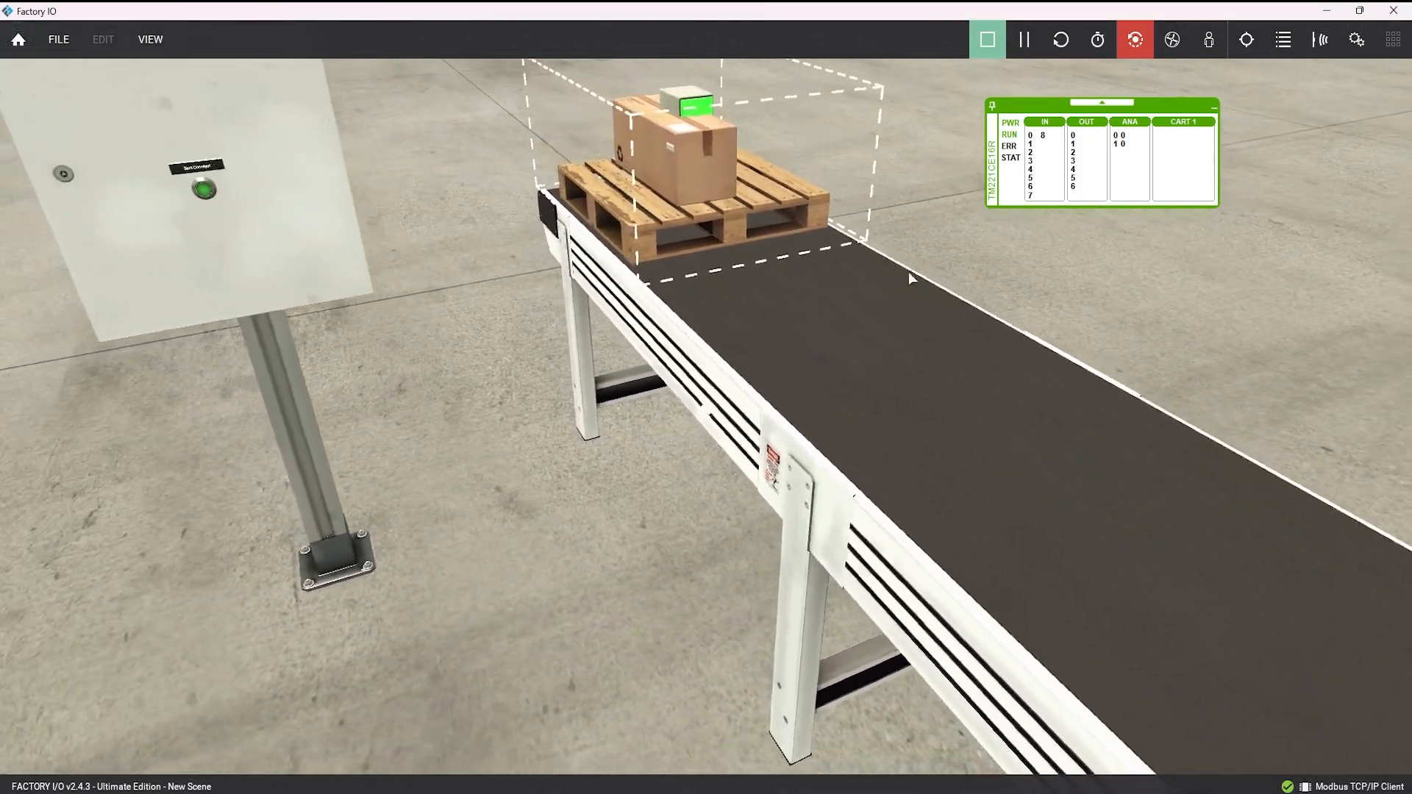
key(alt+Tab)
mouse_move(381, 192)
key(alt+Tab)
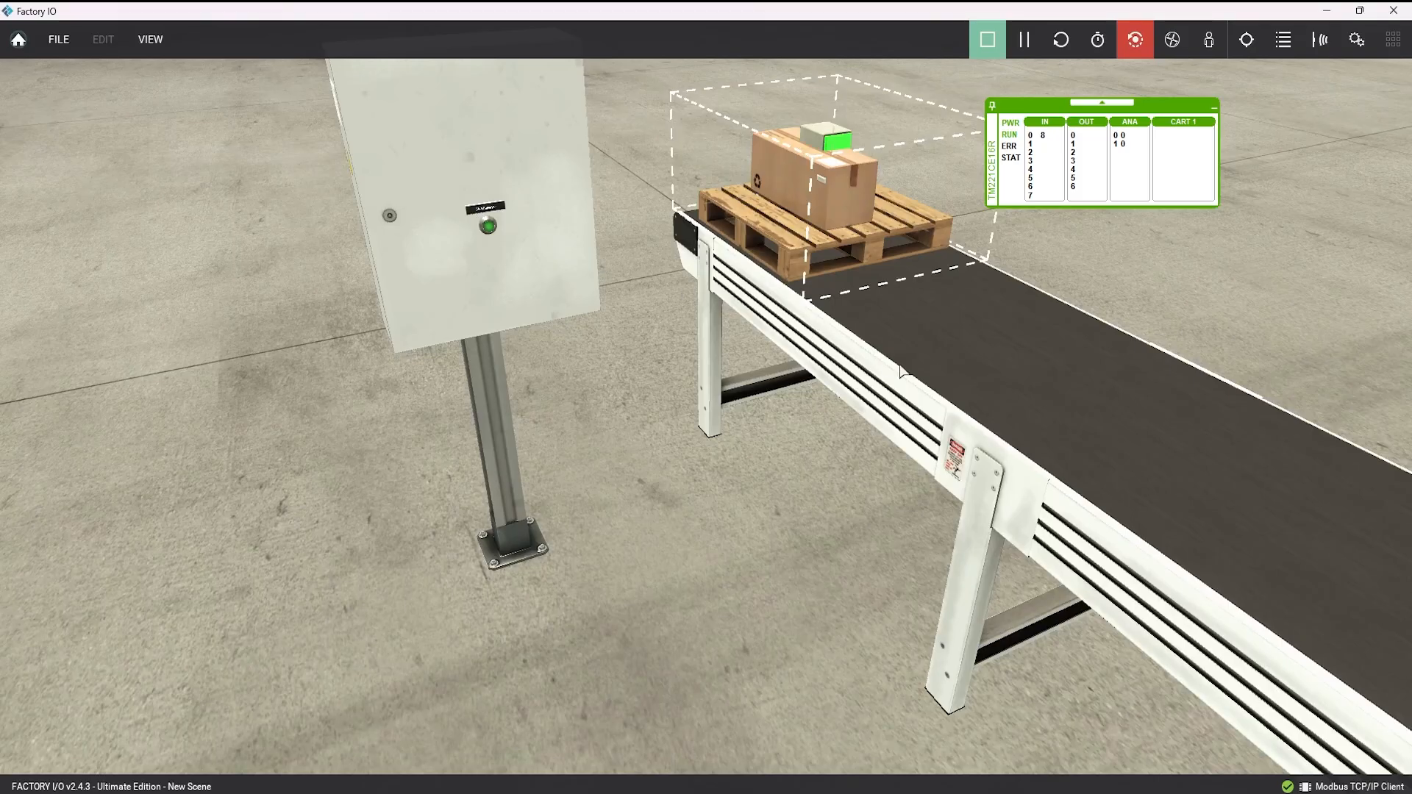
key(a)
key(w)
click(579, 338)
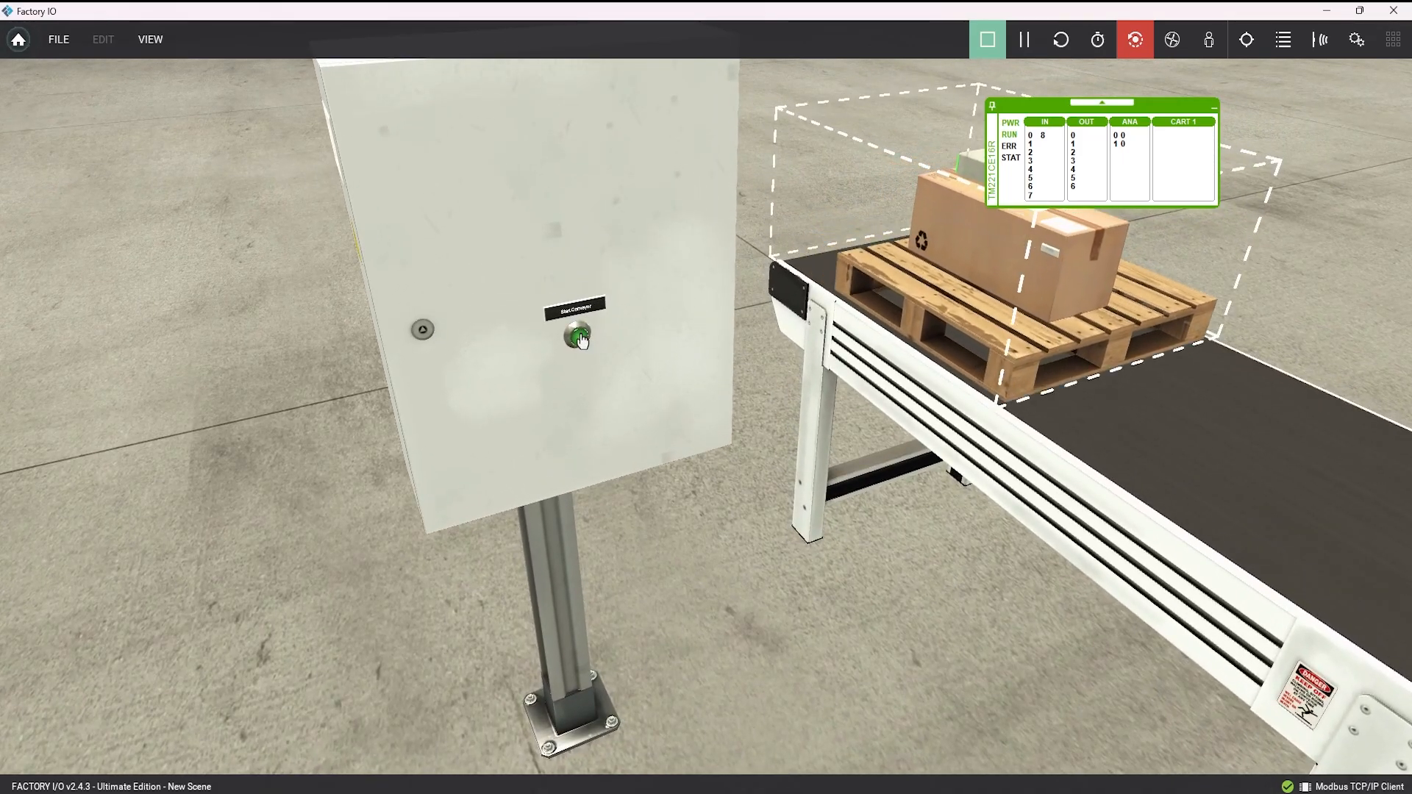
- Examine the running Main Conveyor from several angles, following the pallets from the emitter to the remover
scroll(578, 340, down, 5)
key(d)
key(s)
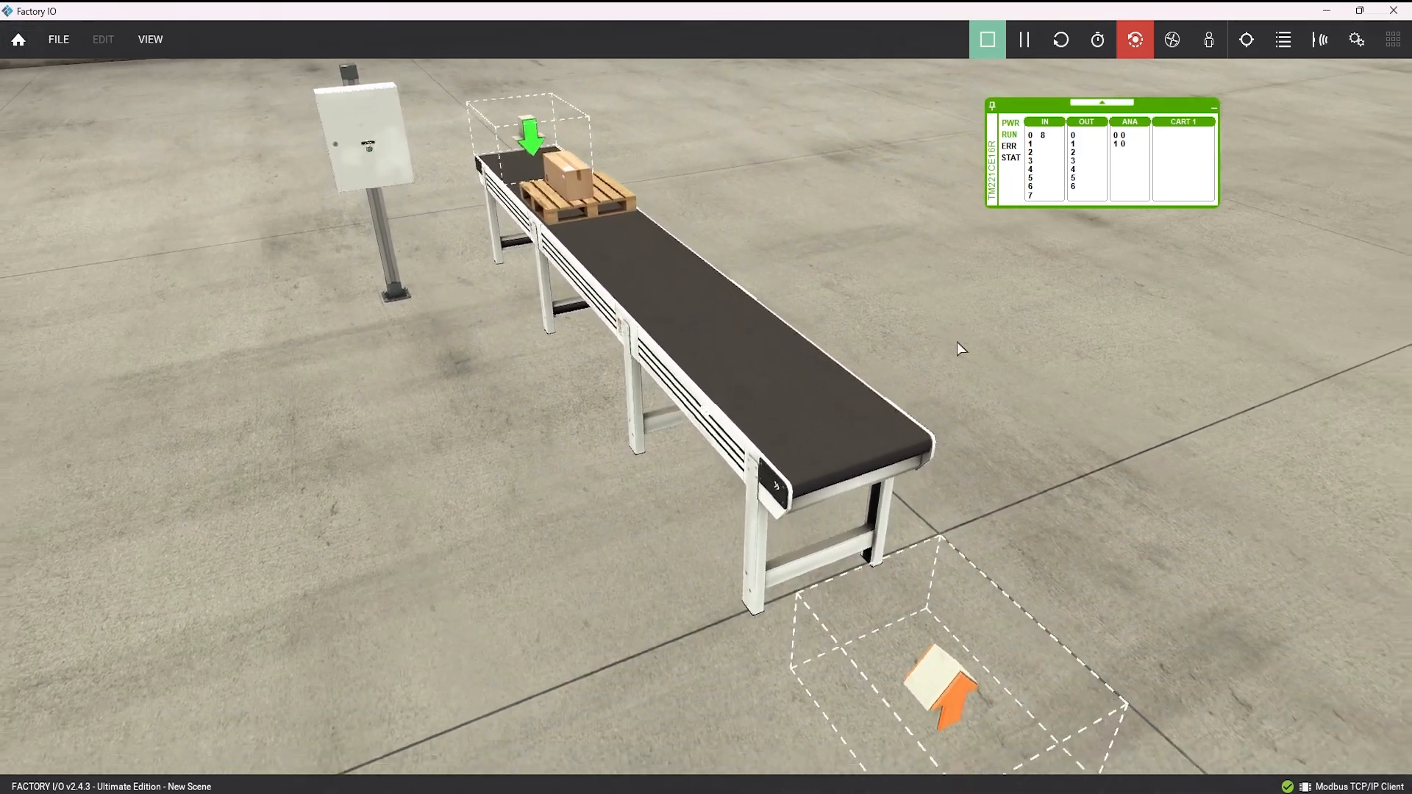
right_drag(956, 341, 969, 342)
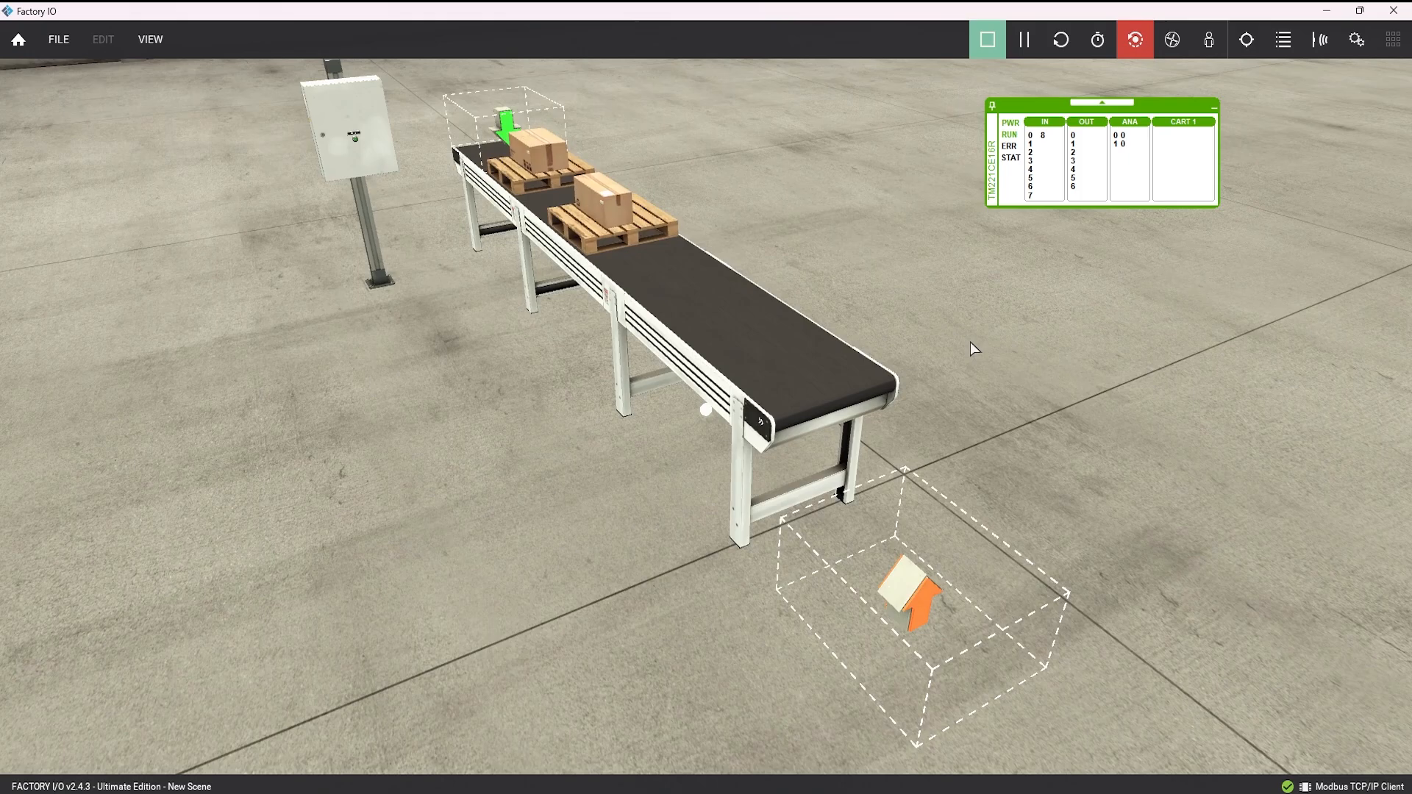
key(a)
key(w)
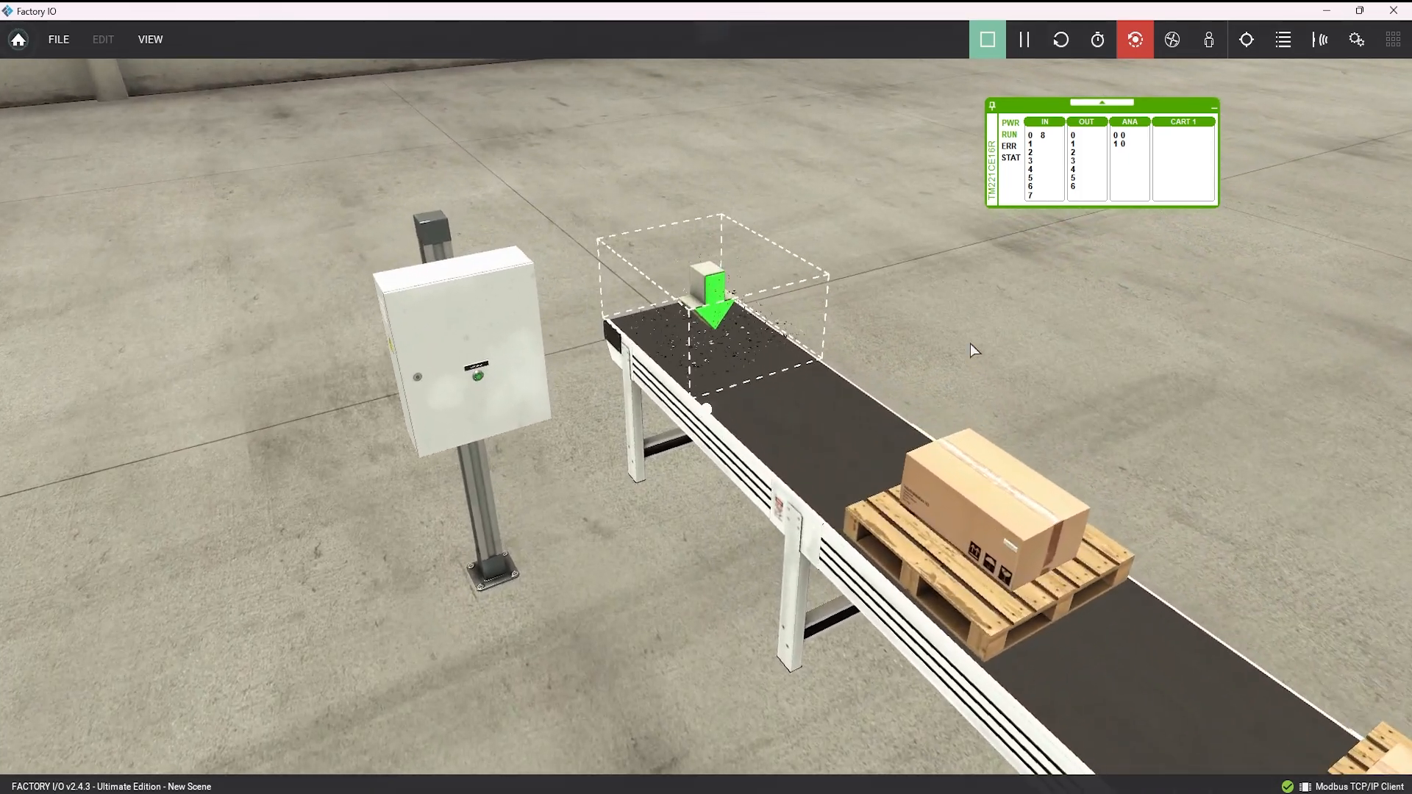
key(s)
scroll(969, 343, down, 3)
key(d)
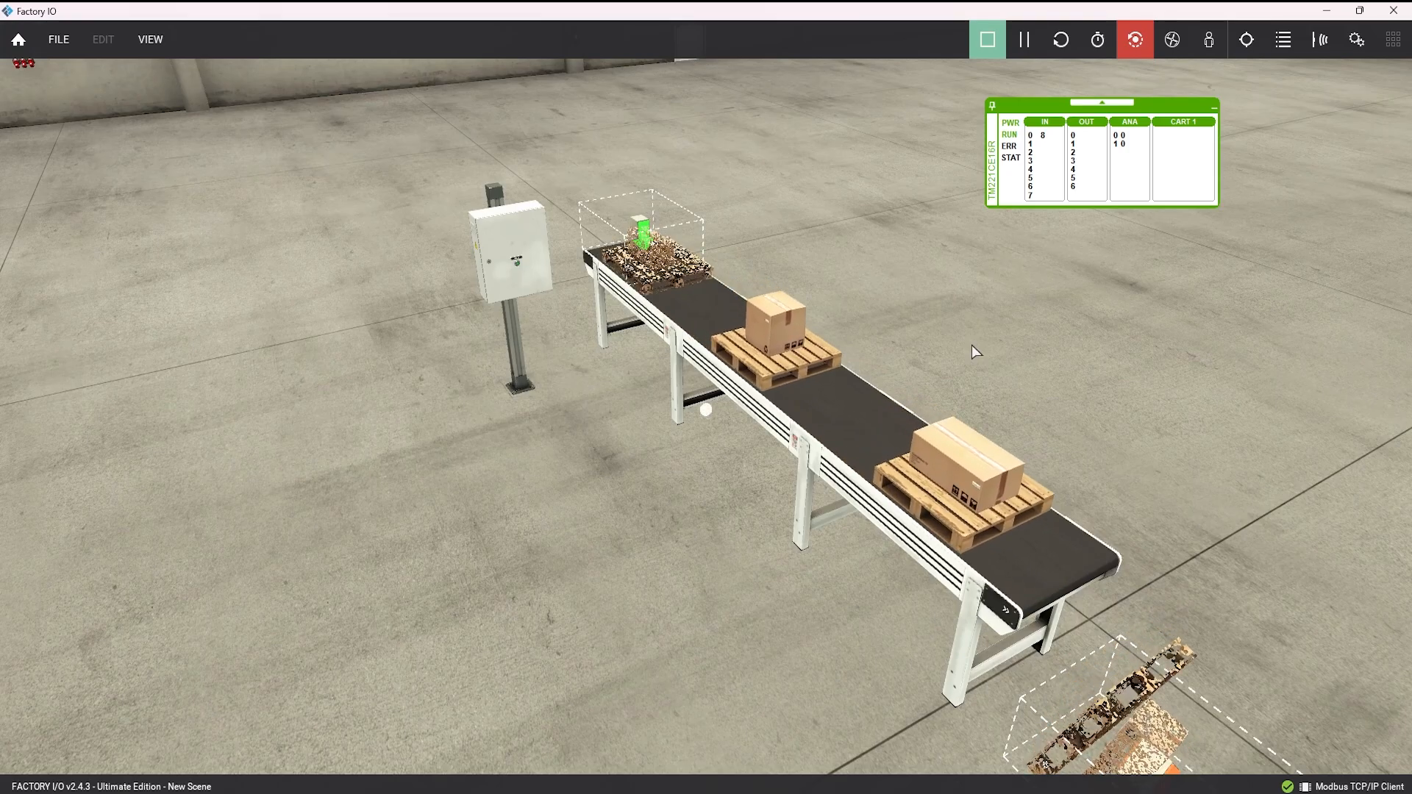
key(a)
key(w)
key(d)
key(s)
key(a)
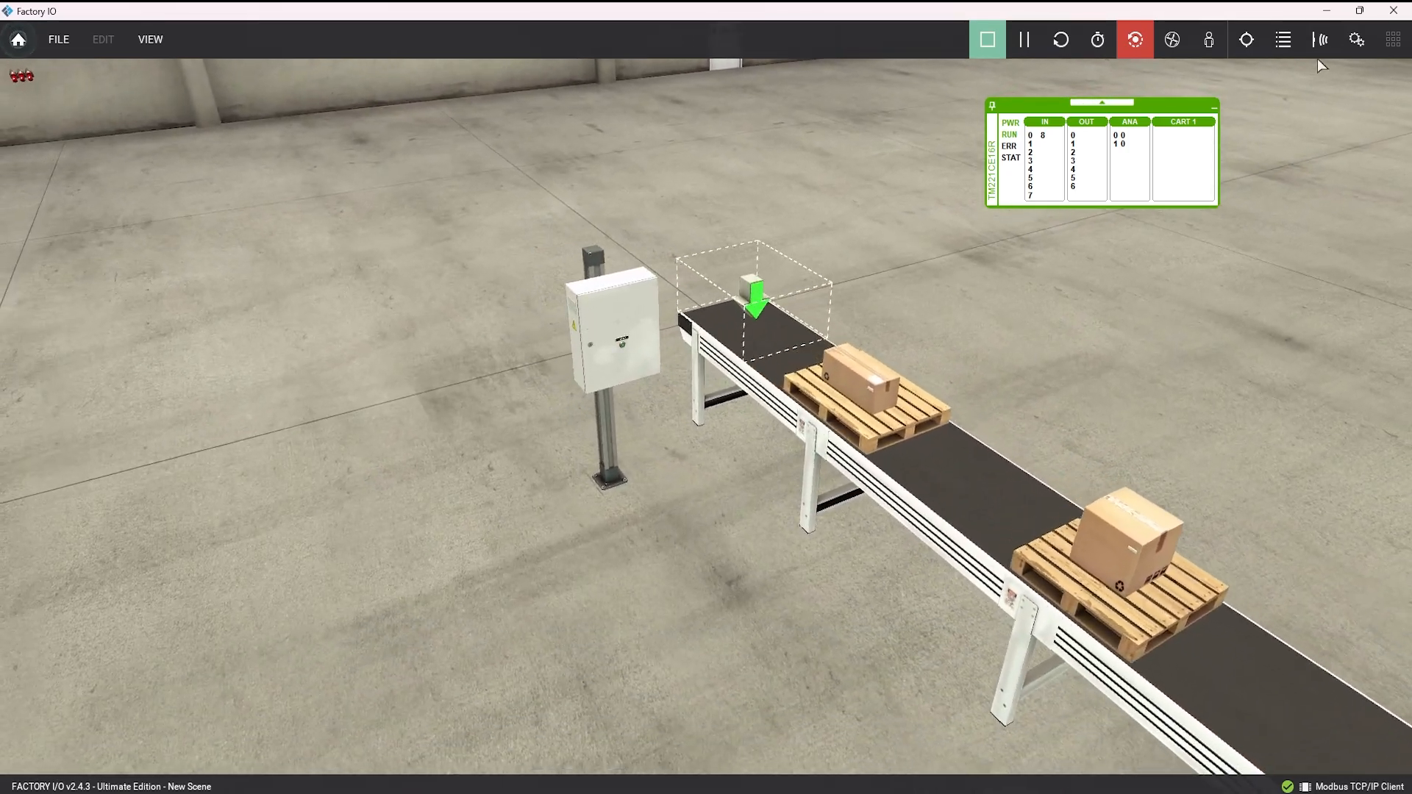
- Inspect the switchboard and its Start Conveyor button up close with the first-person camera, and return to the orbit camera
key(3)
key(w)
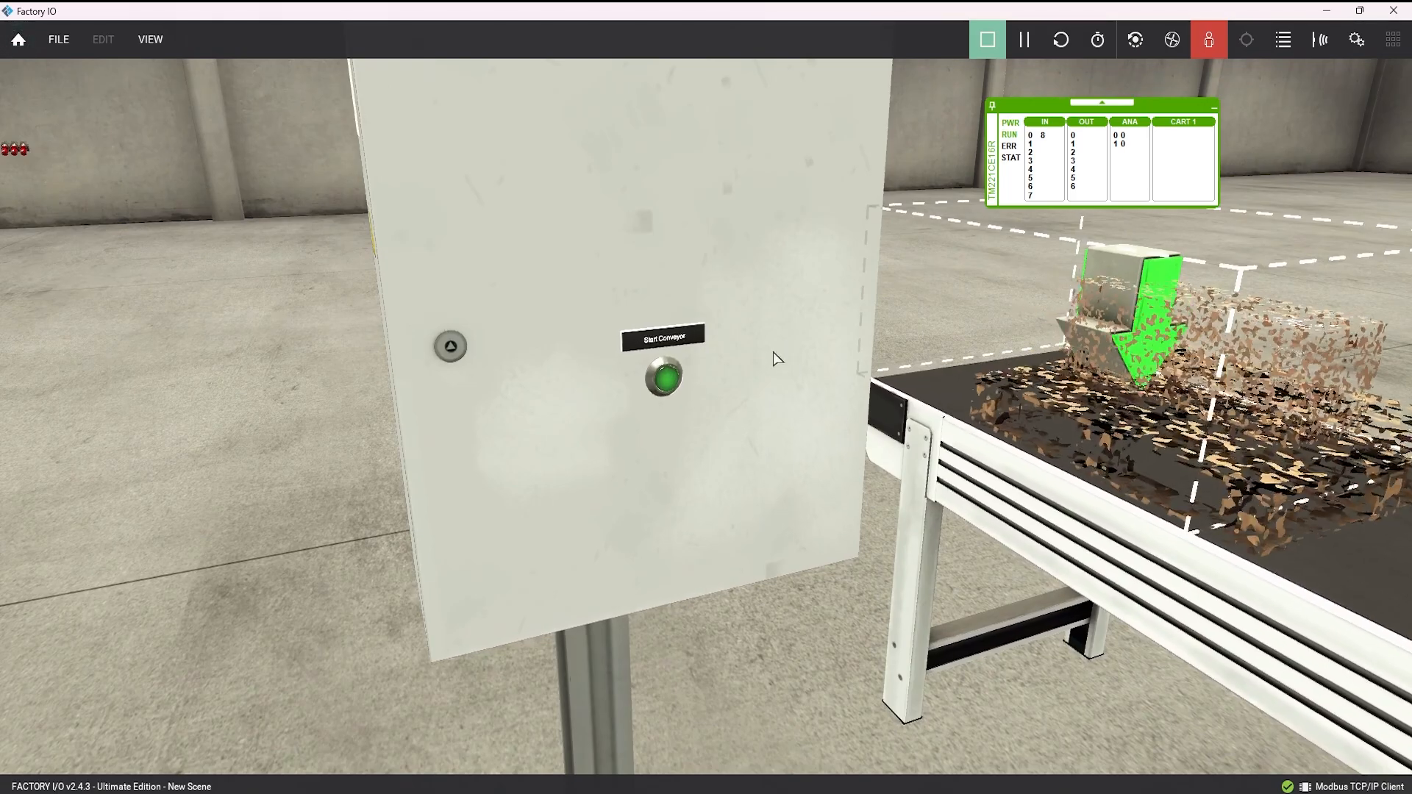
key(w)
key(s)
key(d)
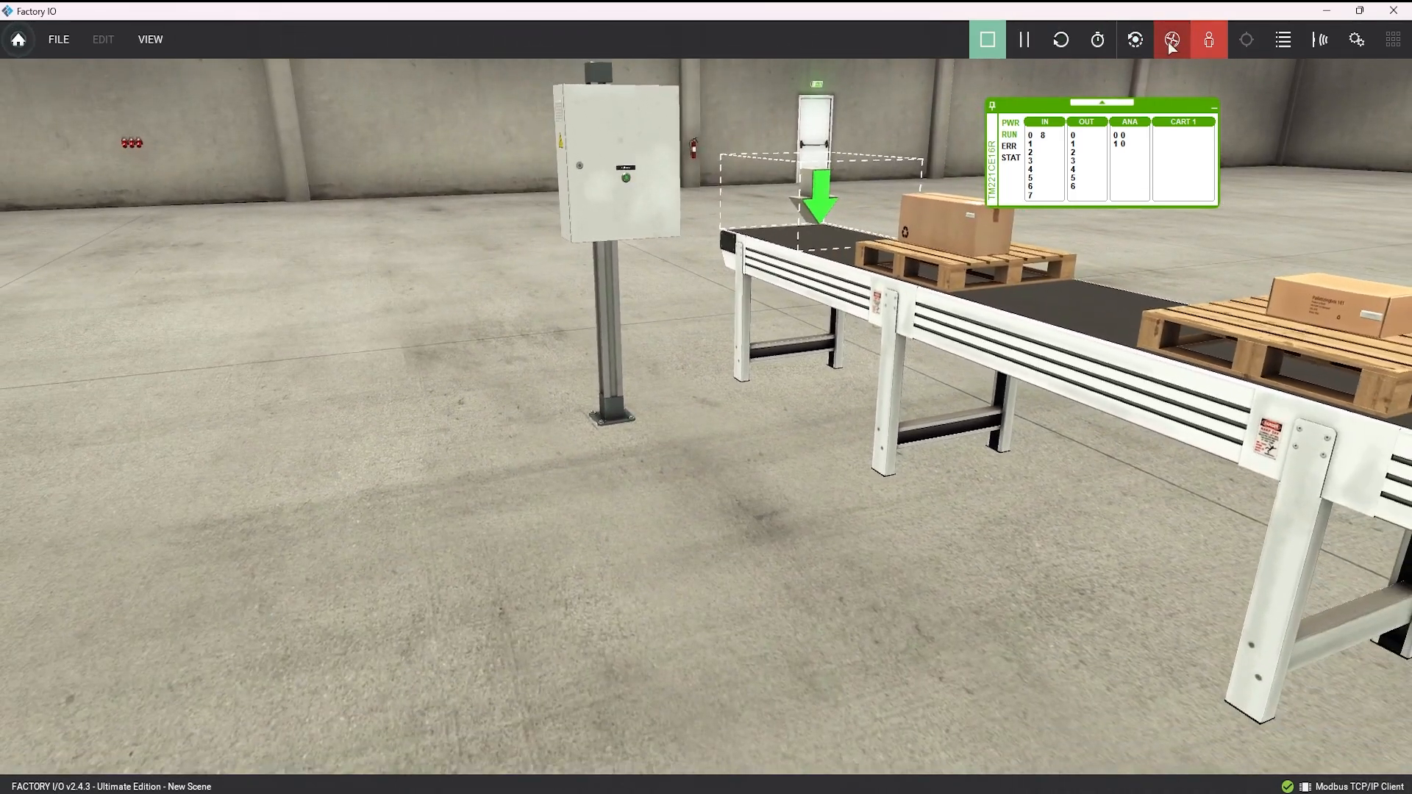
click(1121, 43)
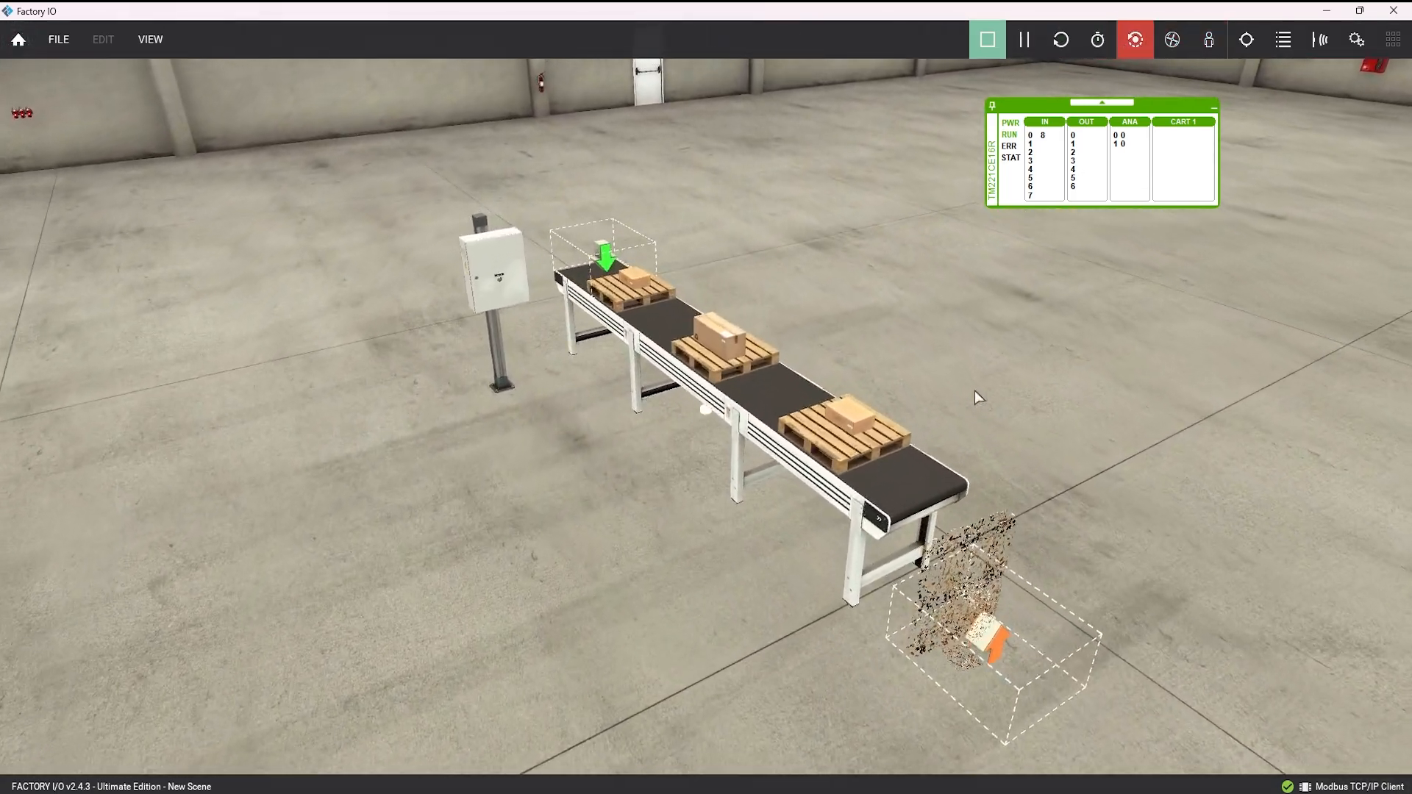
- Check the running rung in EcoStruxure Machine Expert - Basic and return to Factory IO
right_drag(974, 391, 1055, 347)
key(alt+Tab)
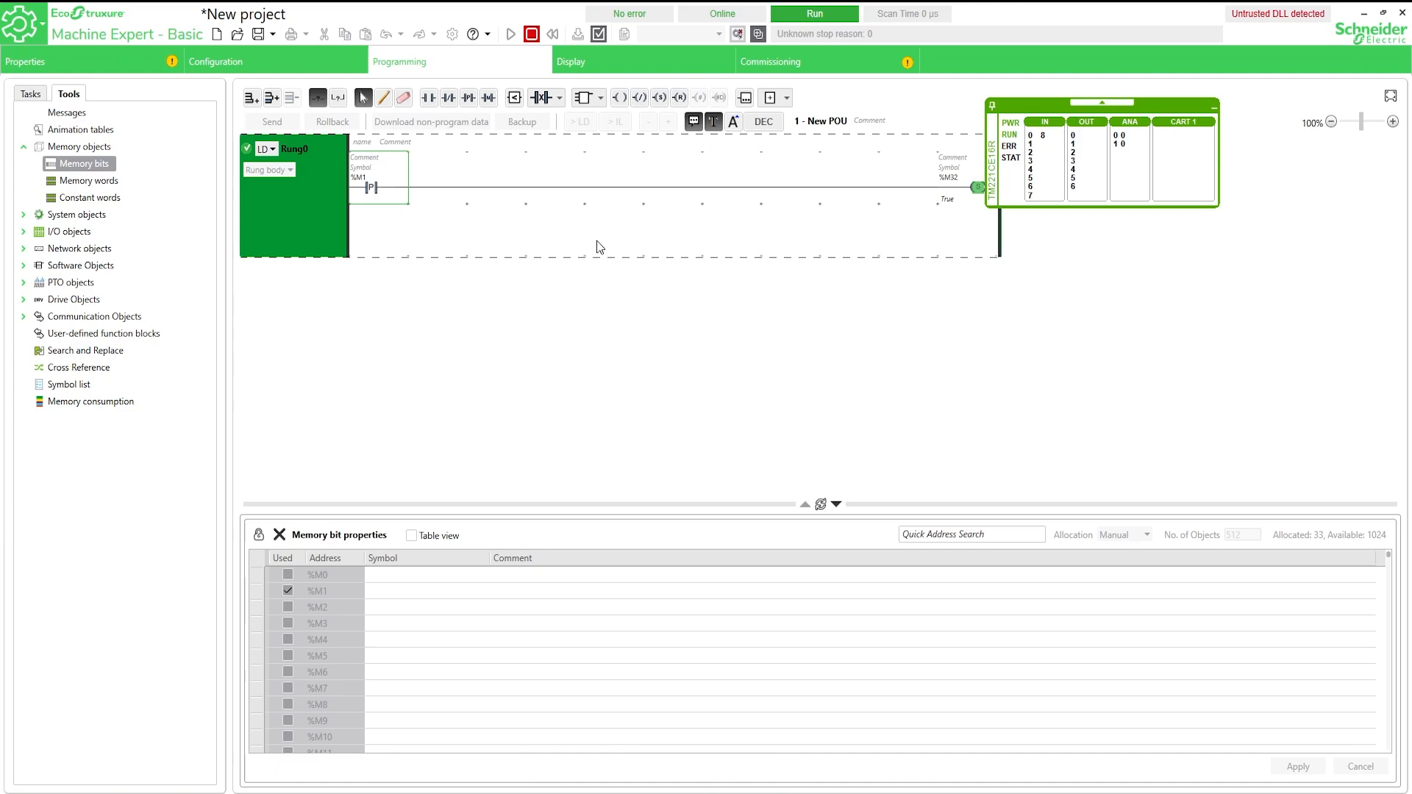
key(alt+Tab)
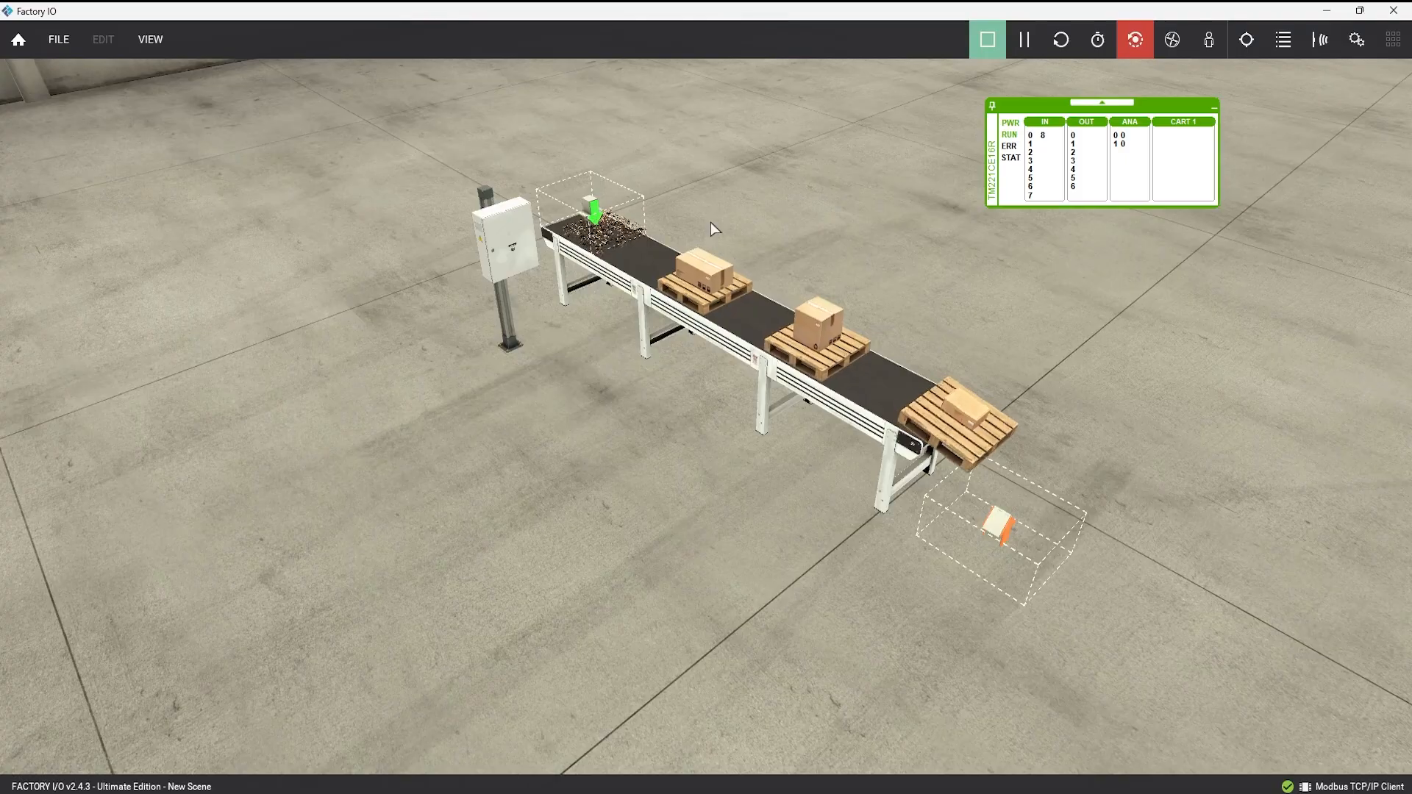
- Stop the scene and move the TM221CE16R simulator window clear of the parts palette
right_drag(712, 227, 1208, 317)
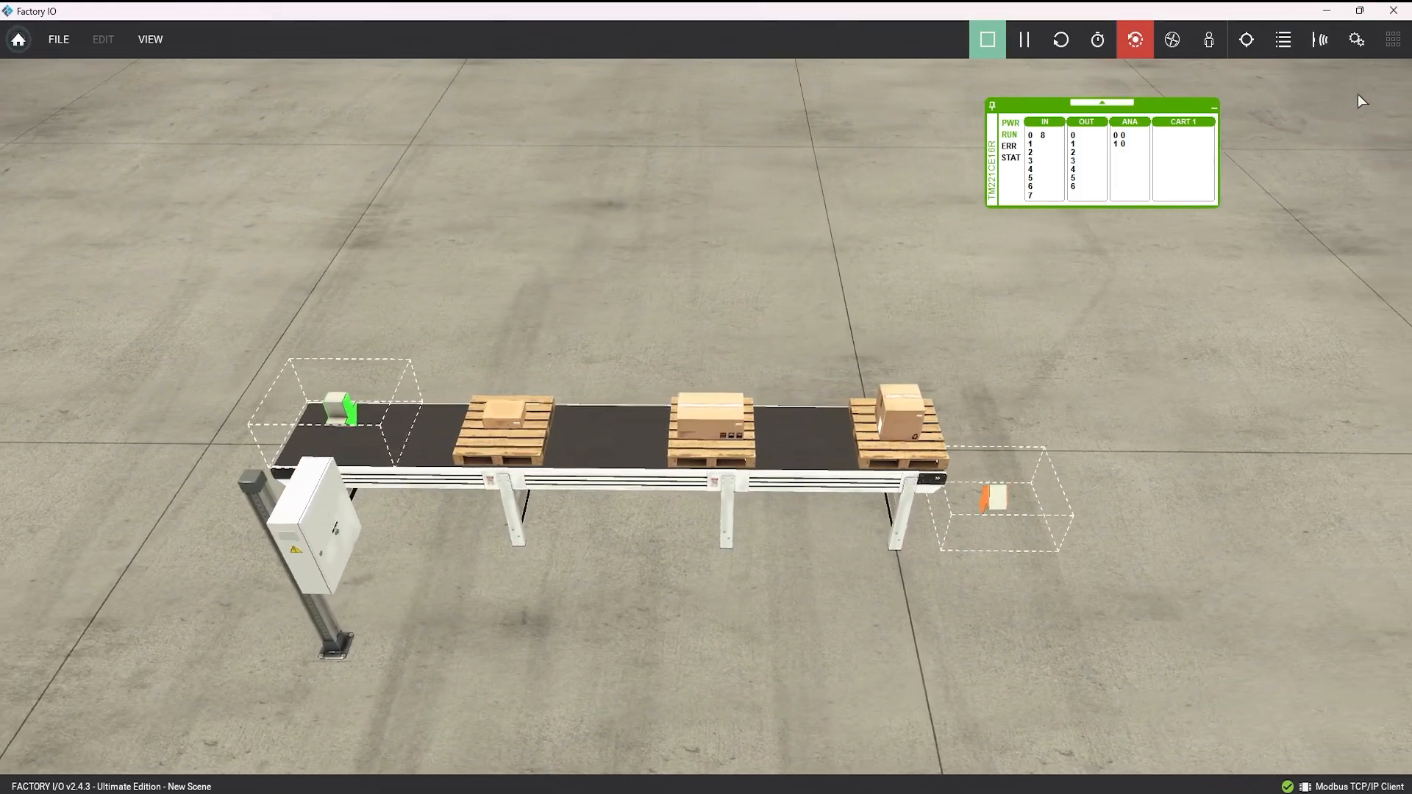
click(988, 39)
drag(1169, 99, 1127, 82)
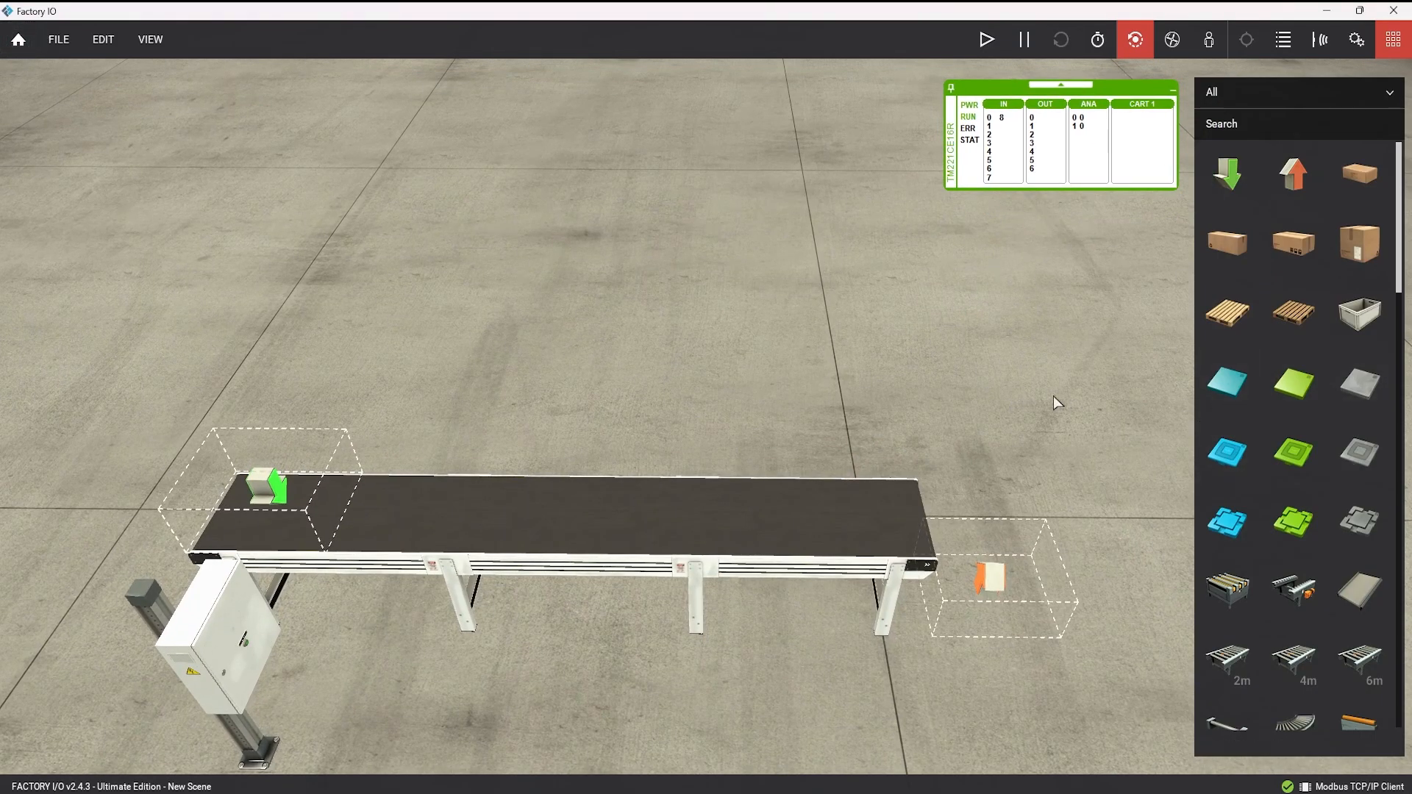
- Switch to the Factory I/O Stations manual page in the browser and find the Stacker Crane's Numerical configuration table
key(alt+Tab)
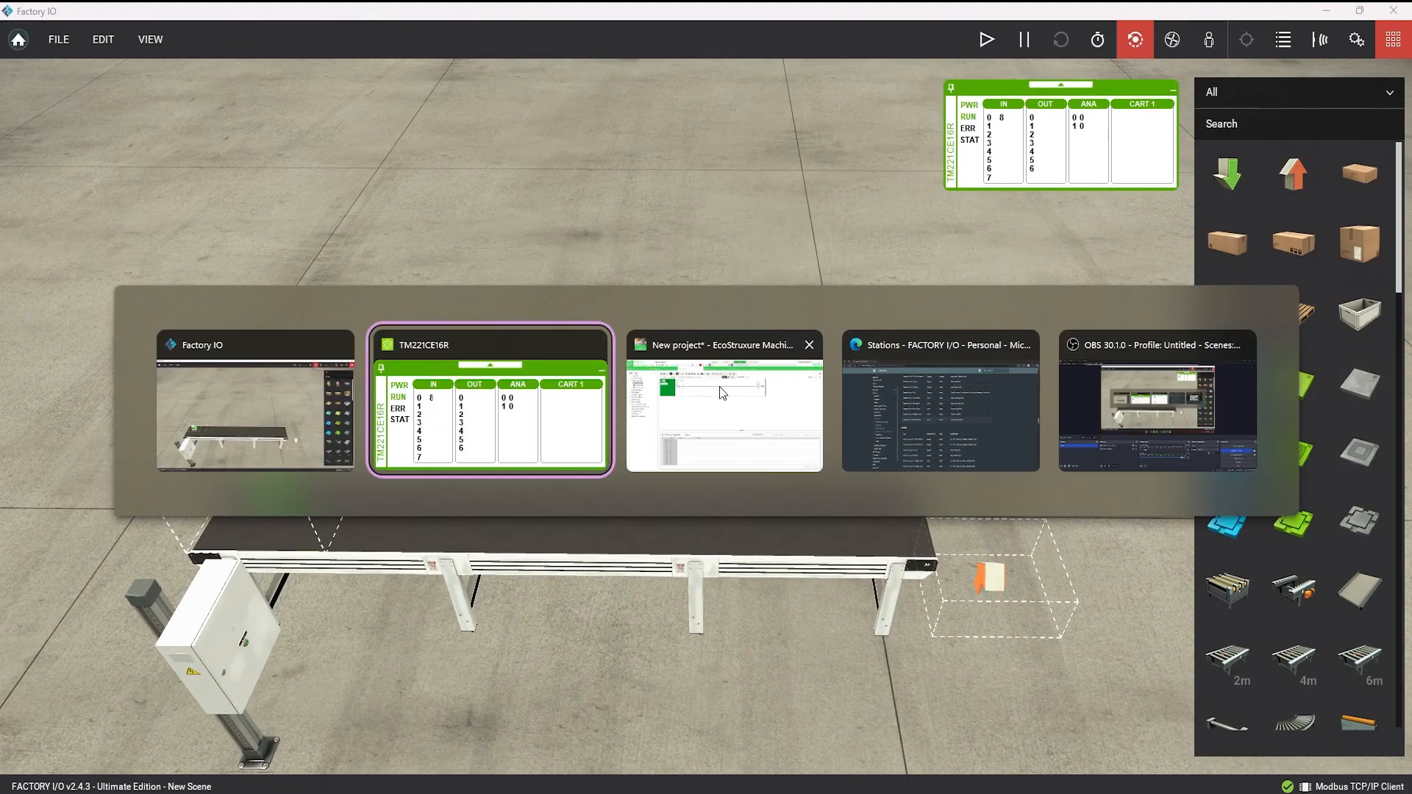
click(901, 397)
scroll(684, 493, up, 10)
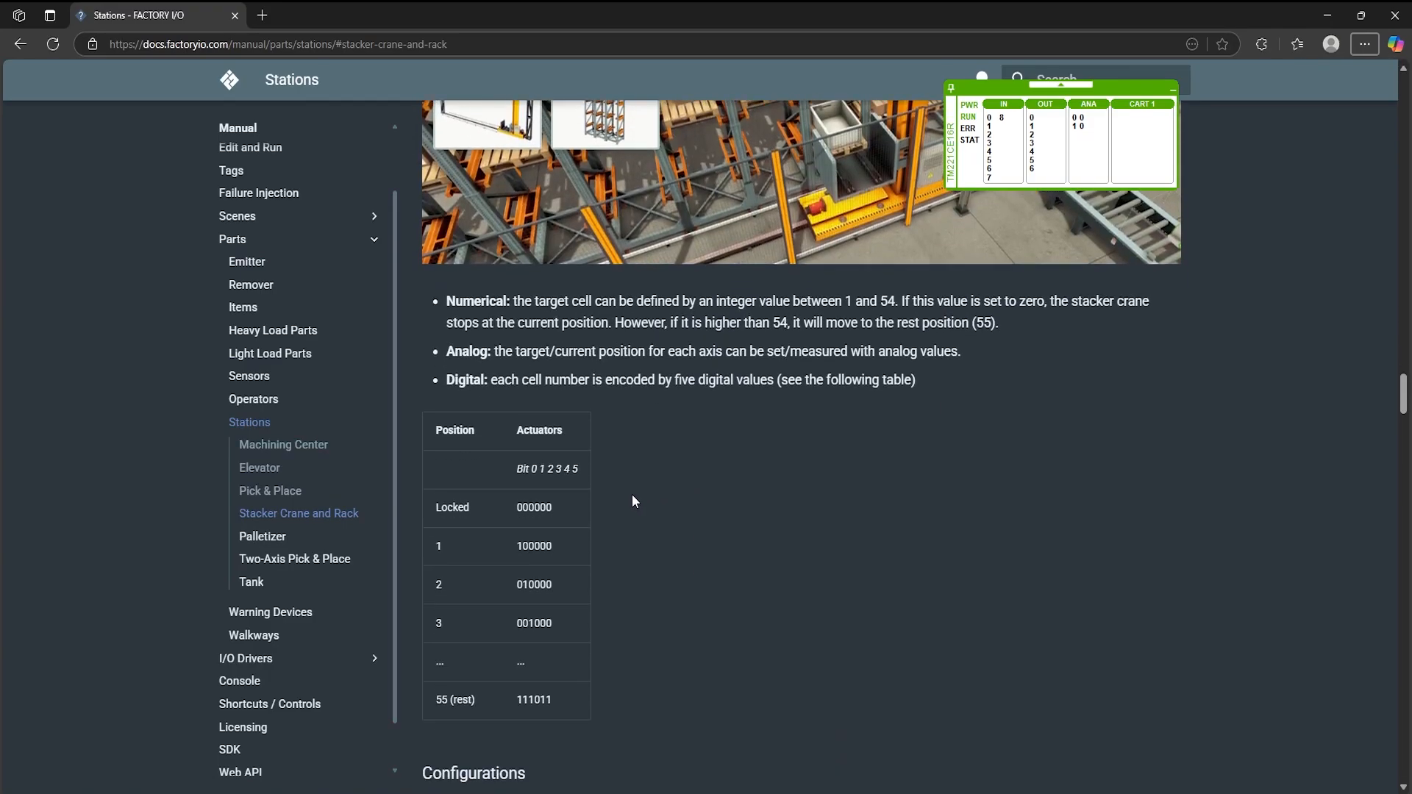
scroll(632, 494, up, 12)
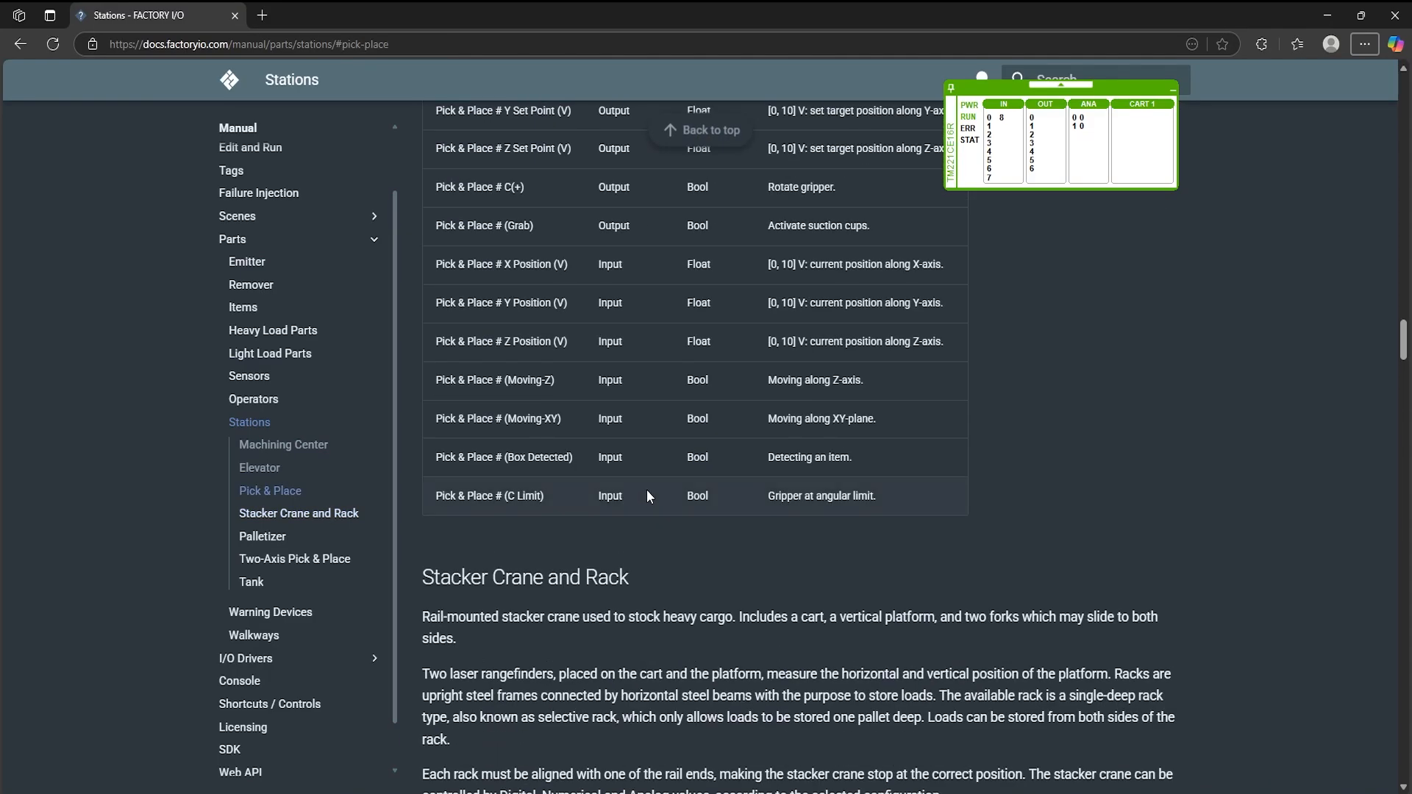
scroll(651, 487, down, 15)
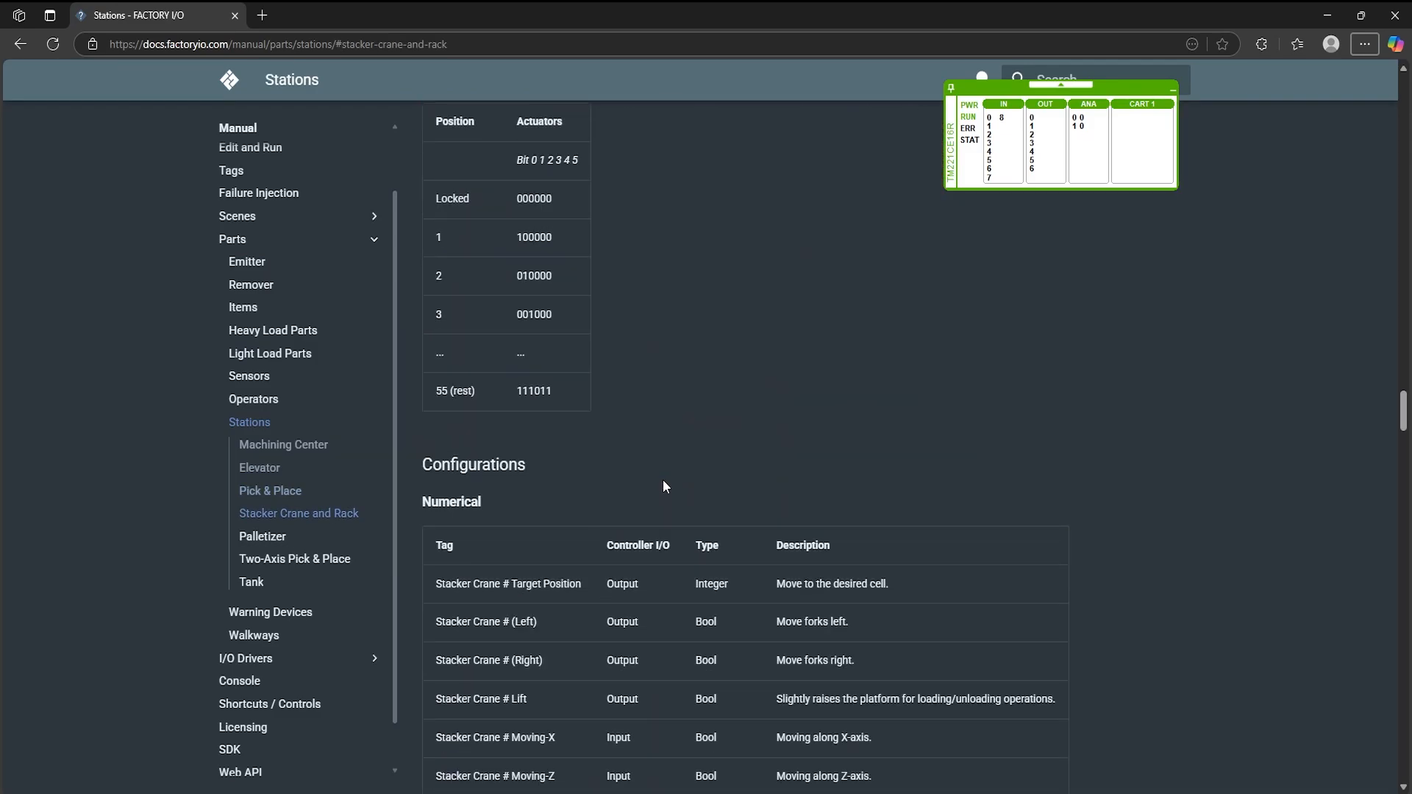
scroll(663, 486, down, 4)
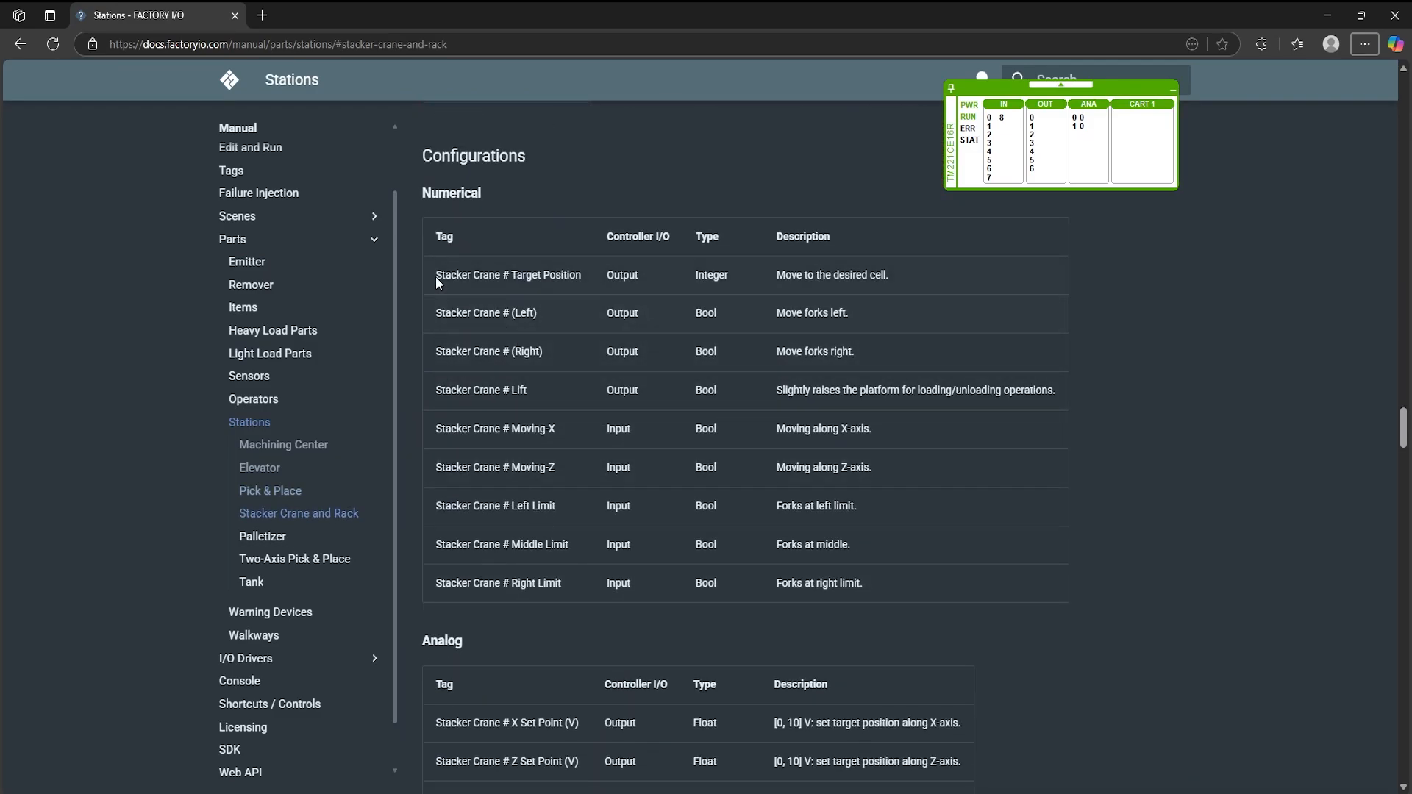
- Return to Factory IO and place a Stacker Crane on an empty part of the floor
key(alt+Tab)
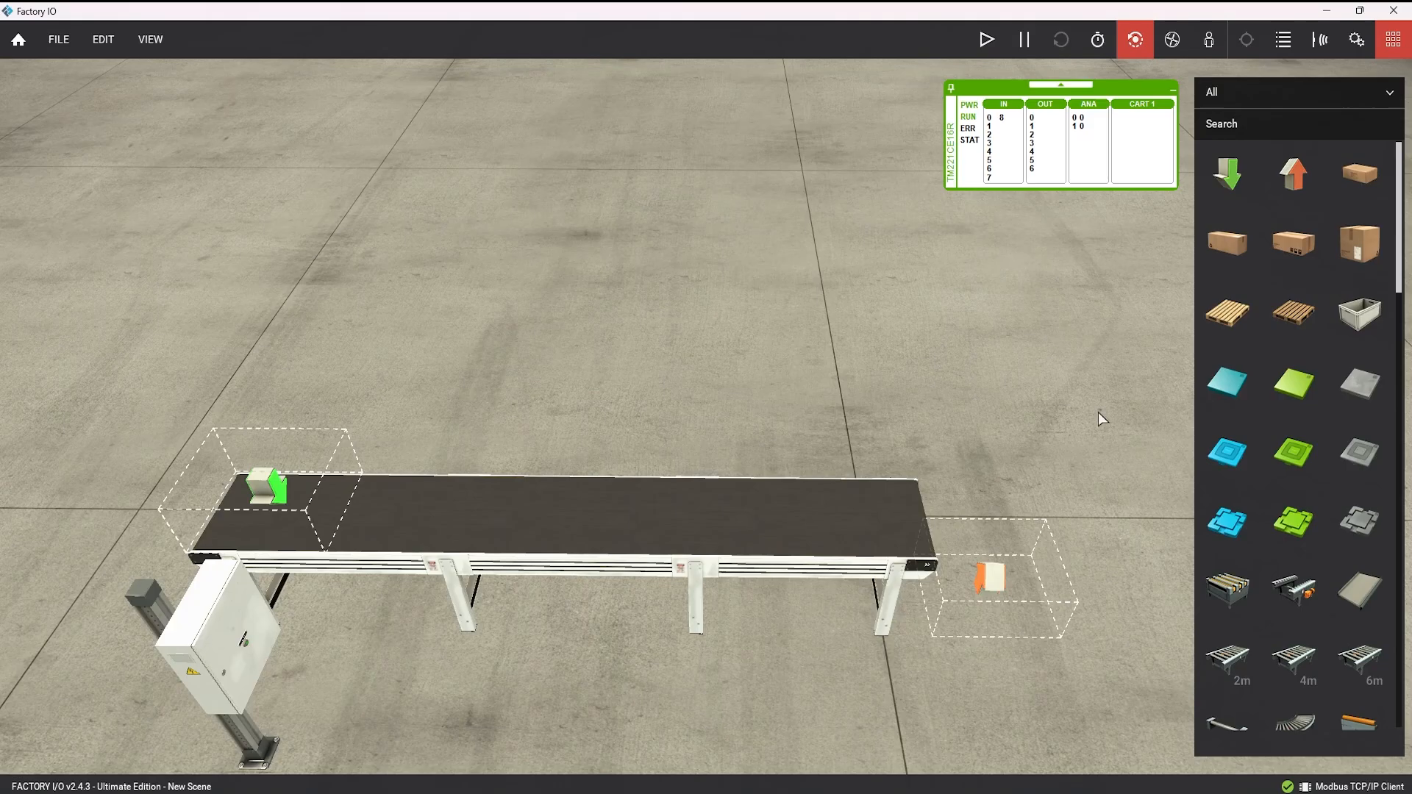
double_click(1097, 412)
scroll(1295, 347, down, 4)
scroll(1297, 352, down, 15)
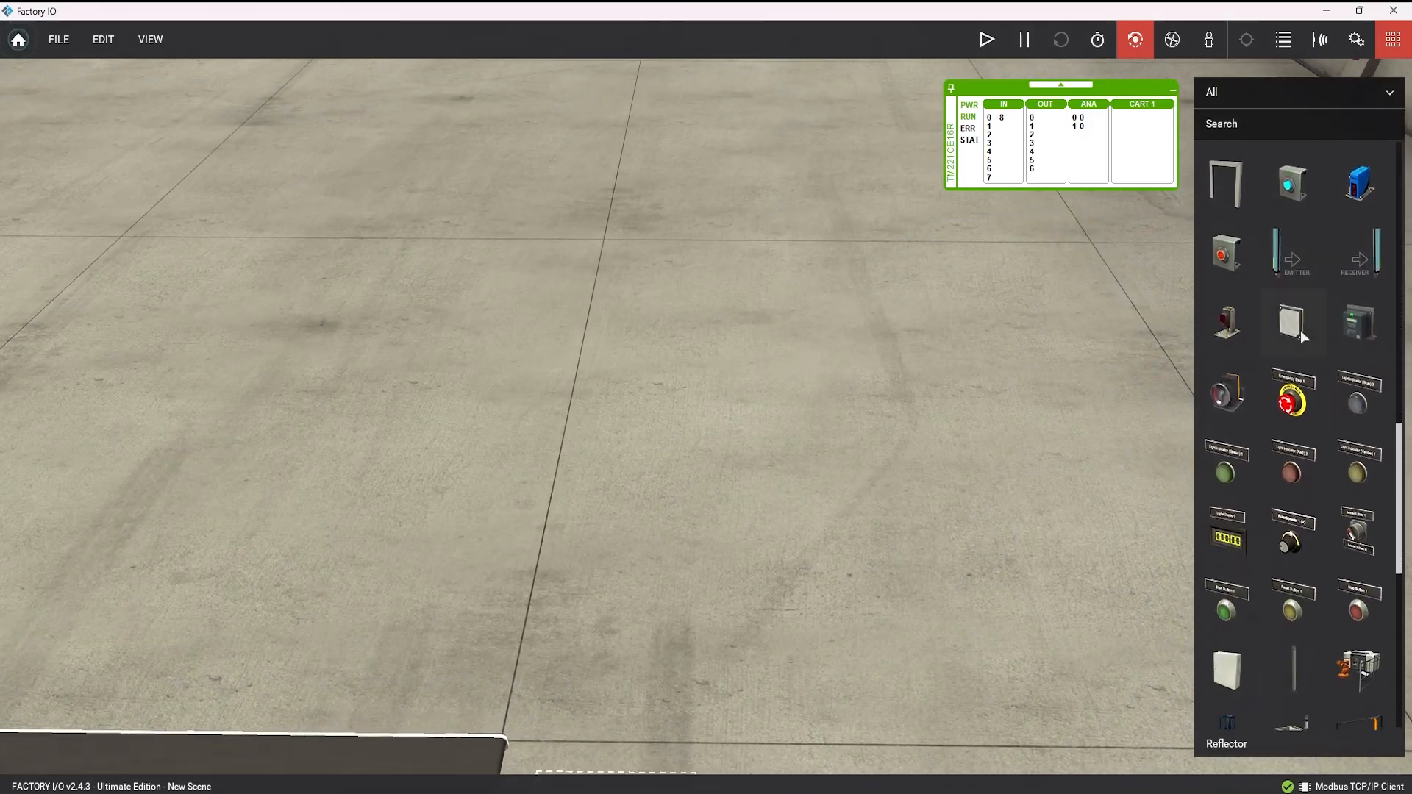
drag(1359, 547, 575, 261)
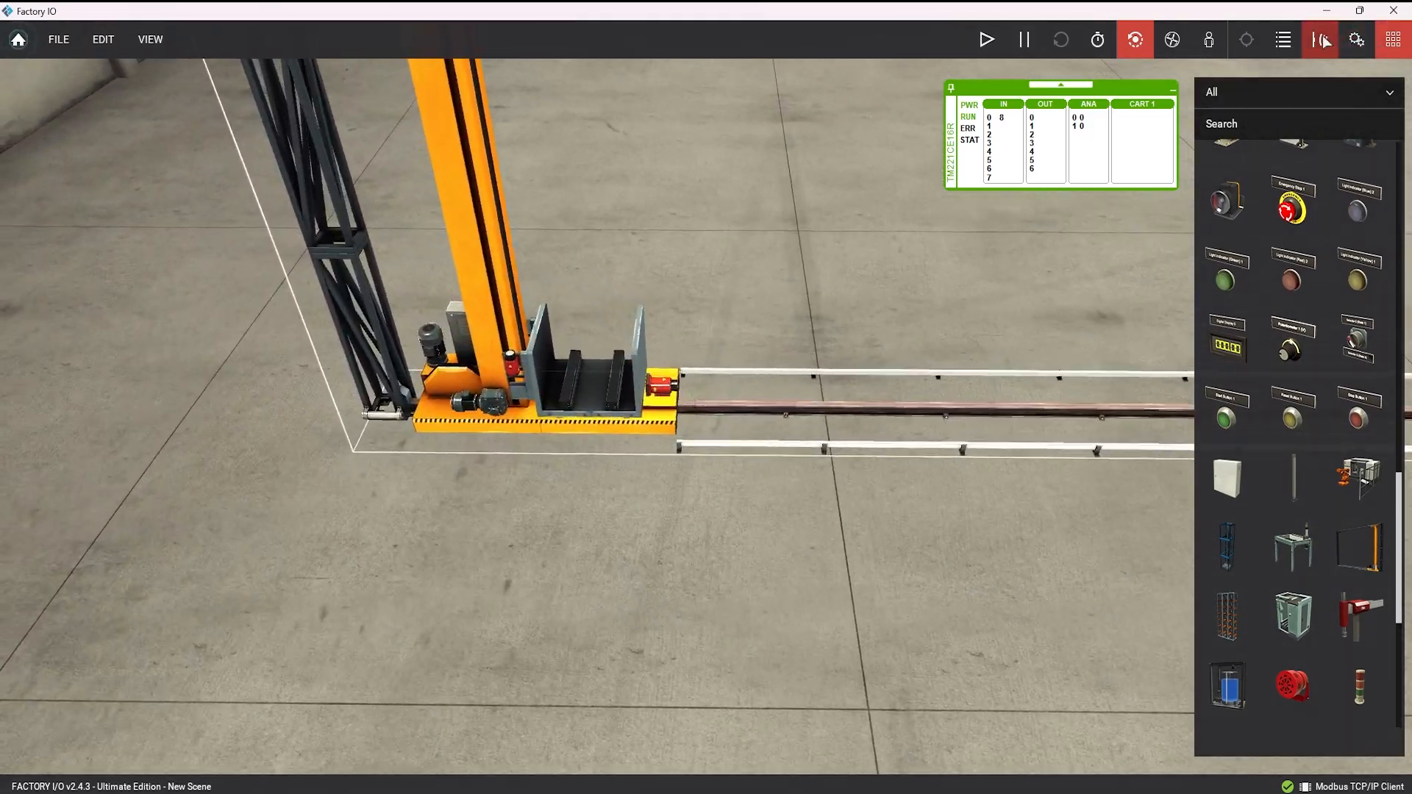
- Show the Stacker Crane's sensor tags, replace them with its actuator tags, and examine the crane's carriage and full frame
click(1322, 41)
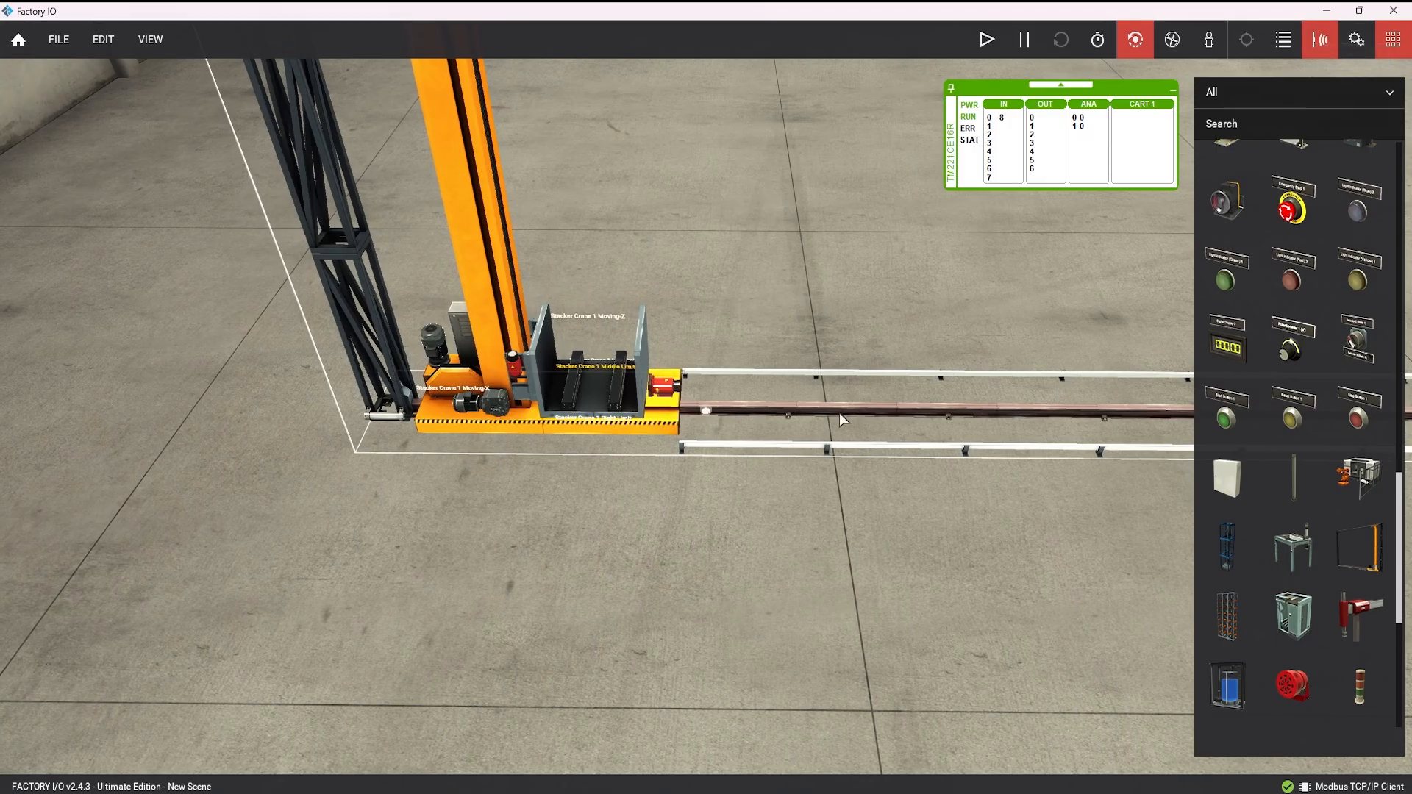
right_drag(840, 412, 857, 487)
click(1320, 40)
click(1355, 42)
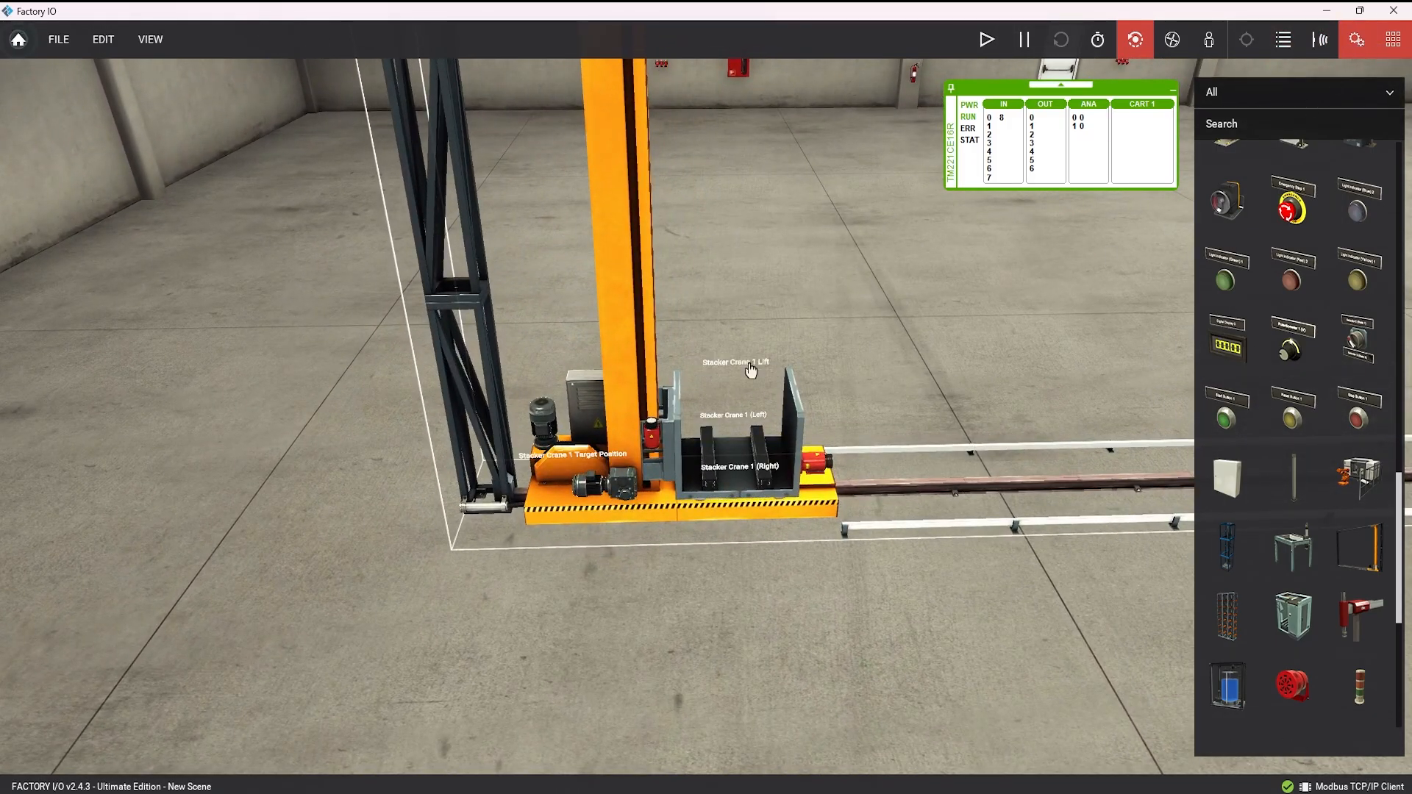
scroll(750, 372, up, 3)
scroll(835, 421, down, 5)
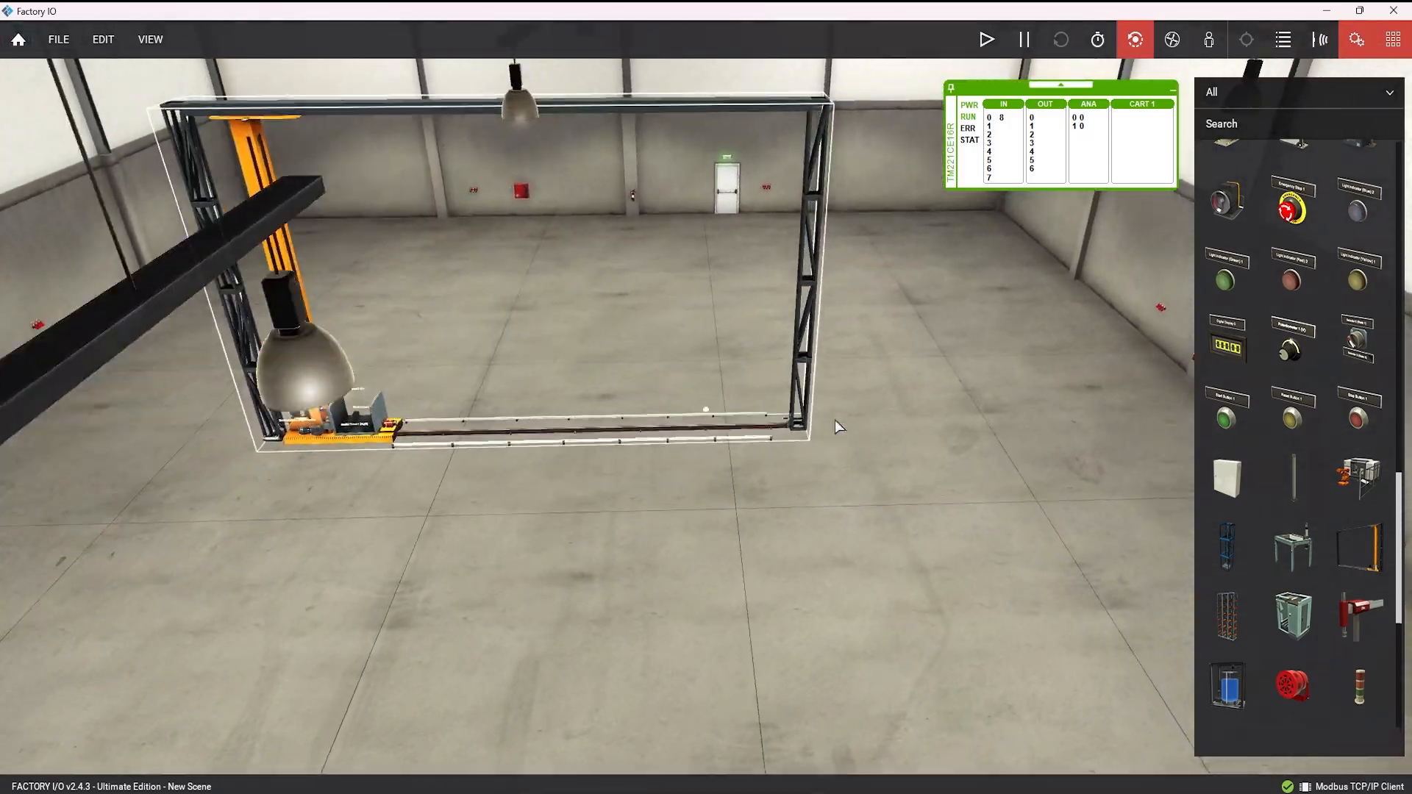
scroll(836, 421, up, 5)
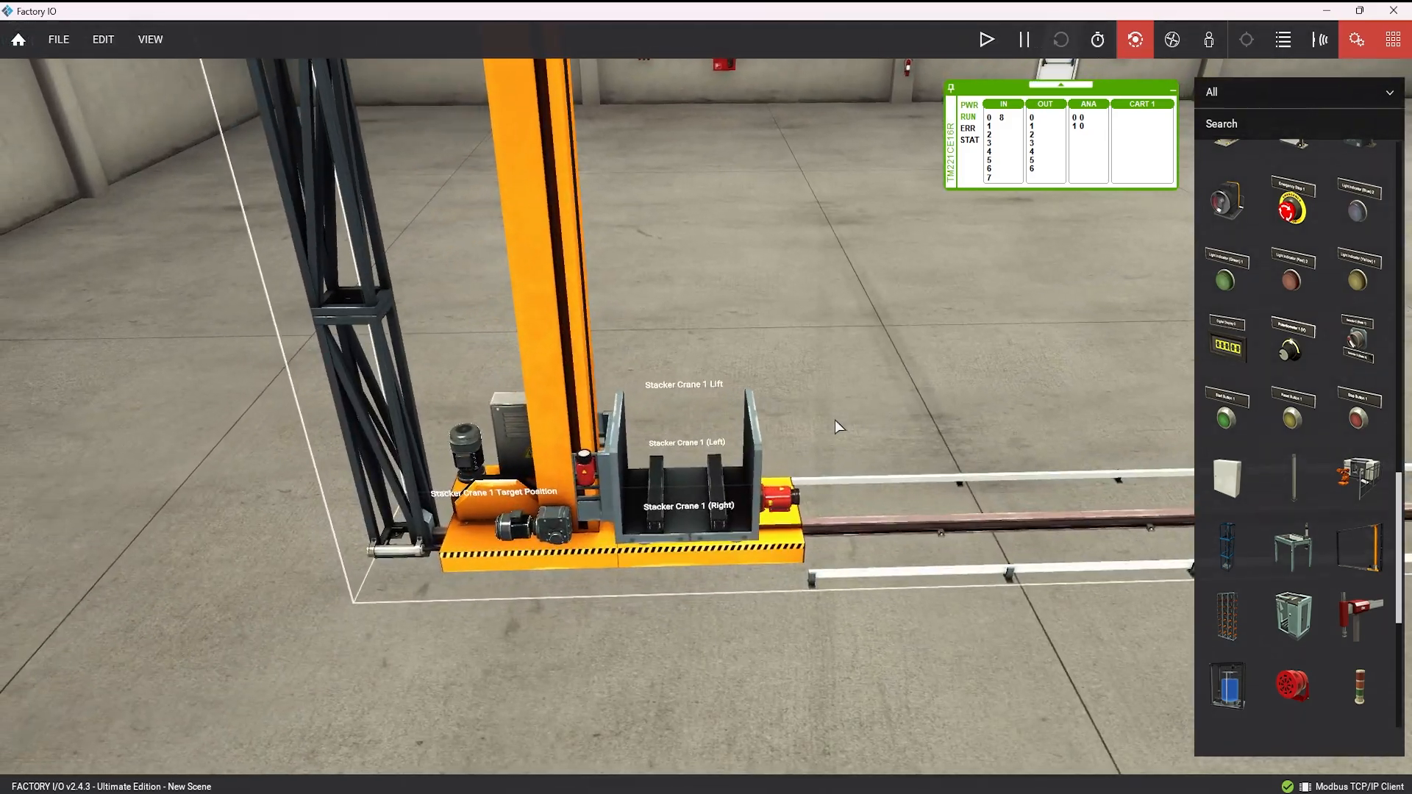
- Compare the crane's actuator tags with the manual's Numerical table and highlight the Target Position tag's Integer type
key(alt+Tab)
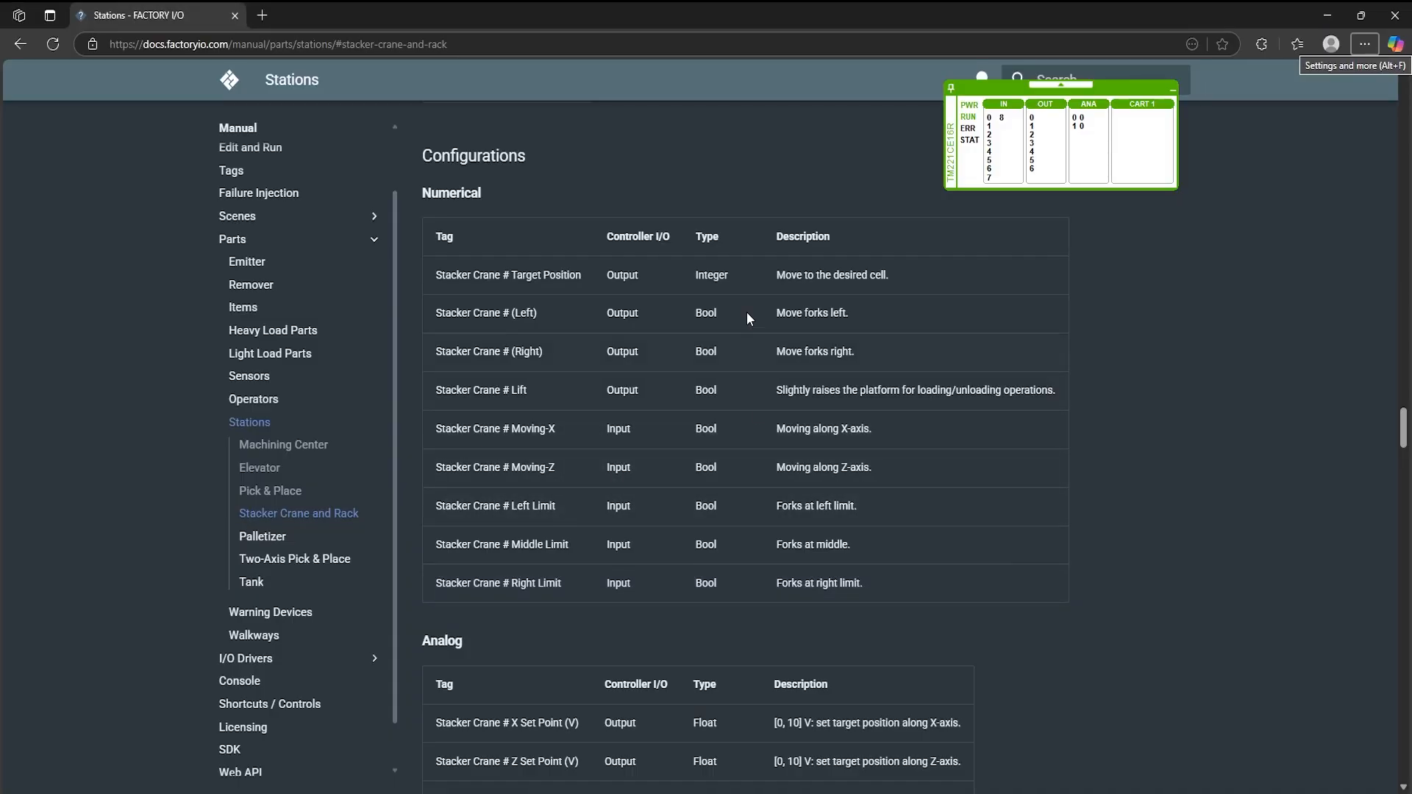
key(alt+Tab)
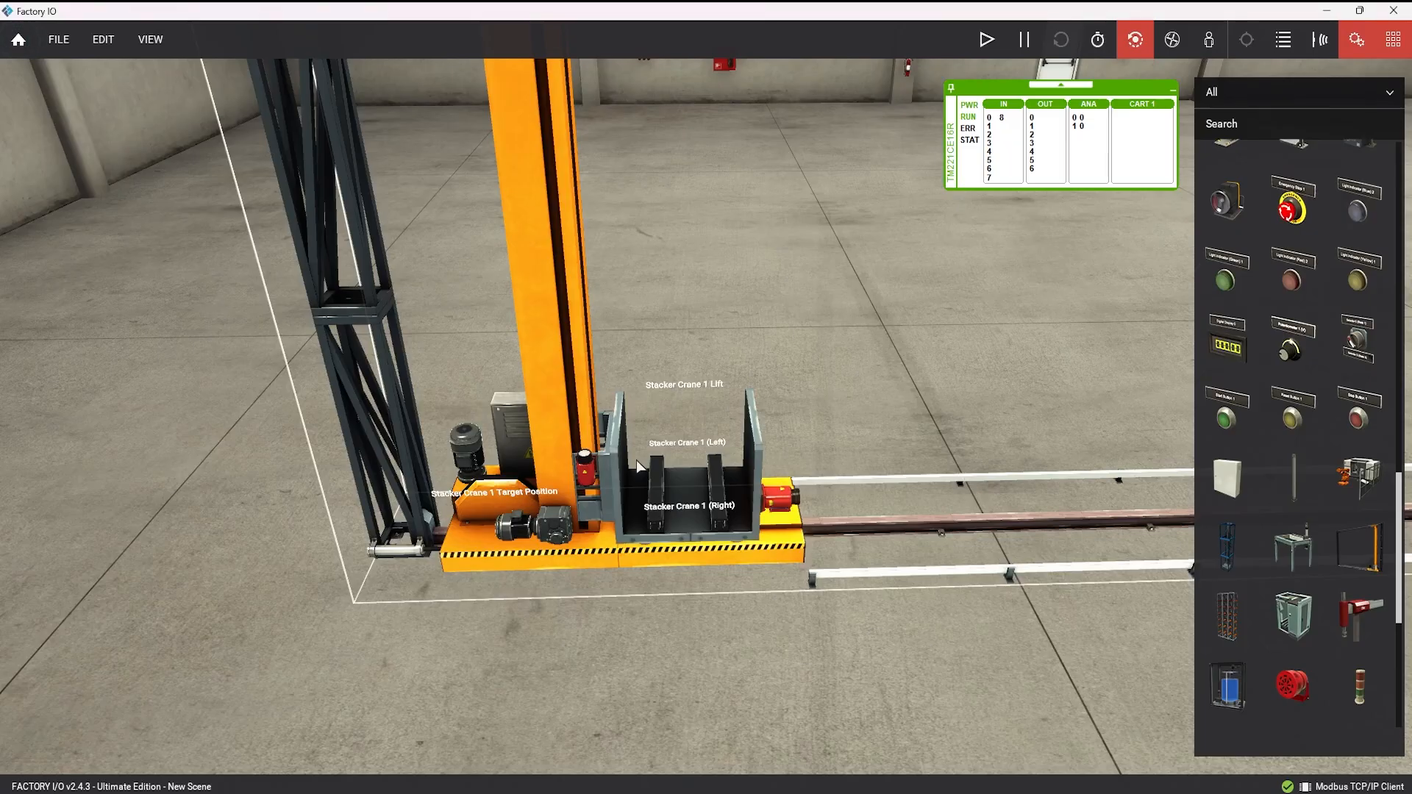
scroll(637, 460, up, 3)
scroll(546, 390, down, 3)
scroll(662, 377, up, 2)
key(alt+Tab)
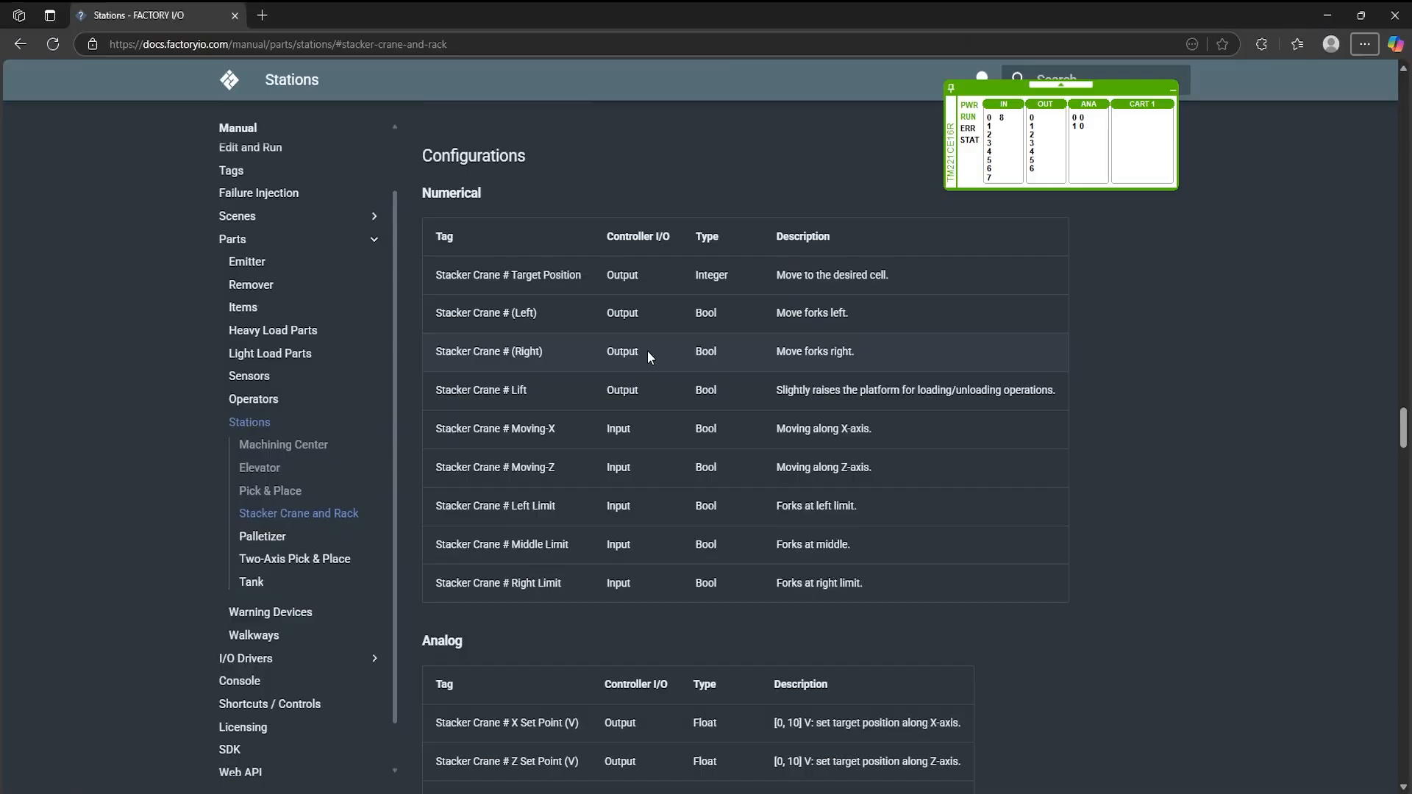
drag(691, 275, 757, 286)
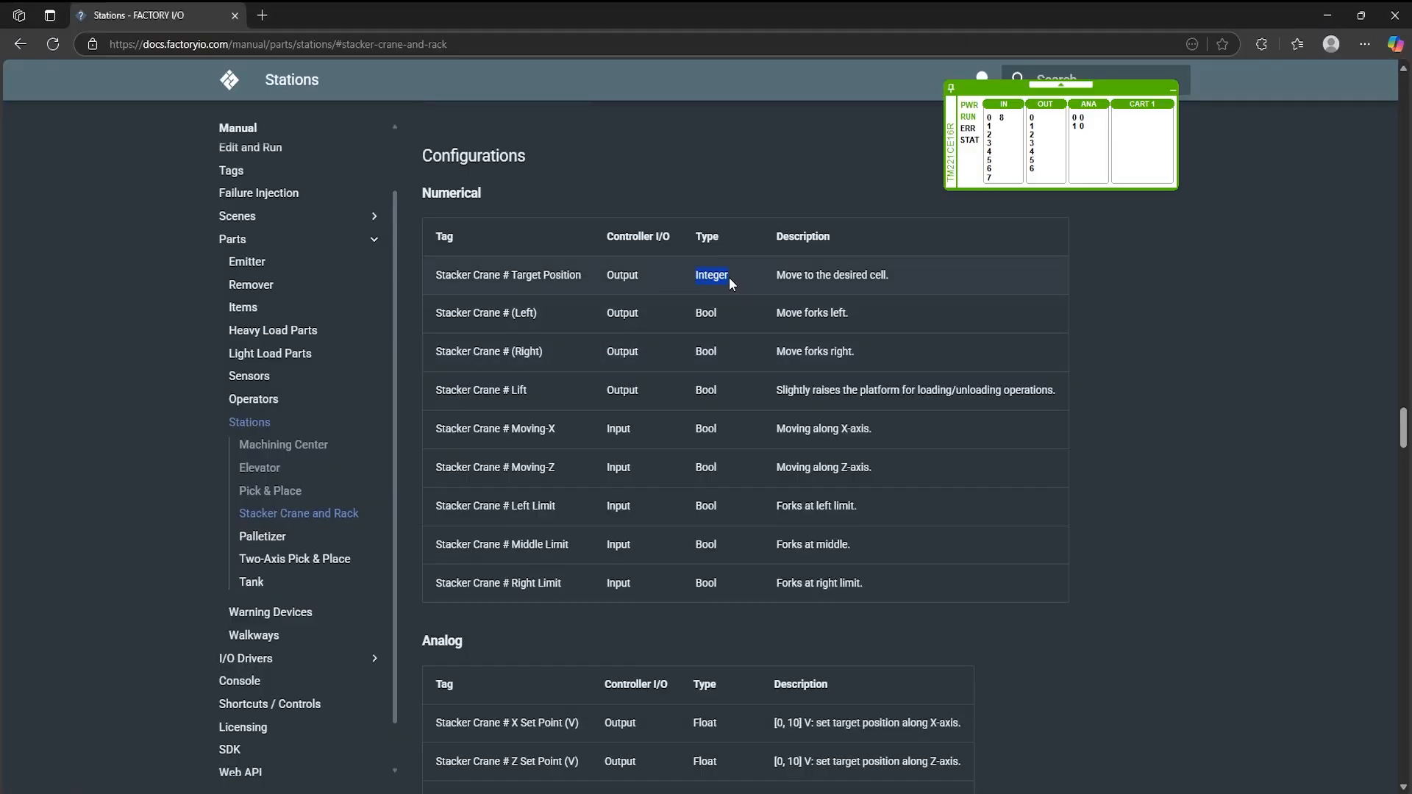
- Open the Modbus TCP/IP Client driver in Factory IO and try Stacker Crane 1 Target Position on a Bool input, then close the driver
key(alt+Tab)
key(F4)
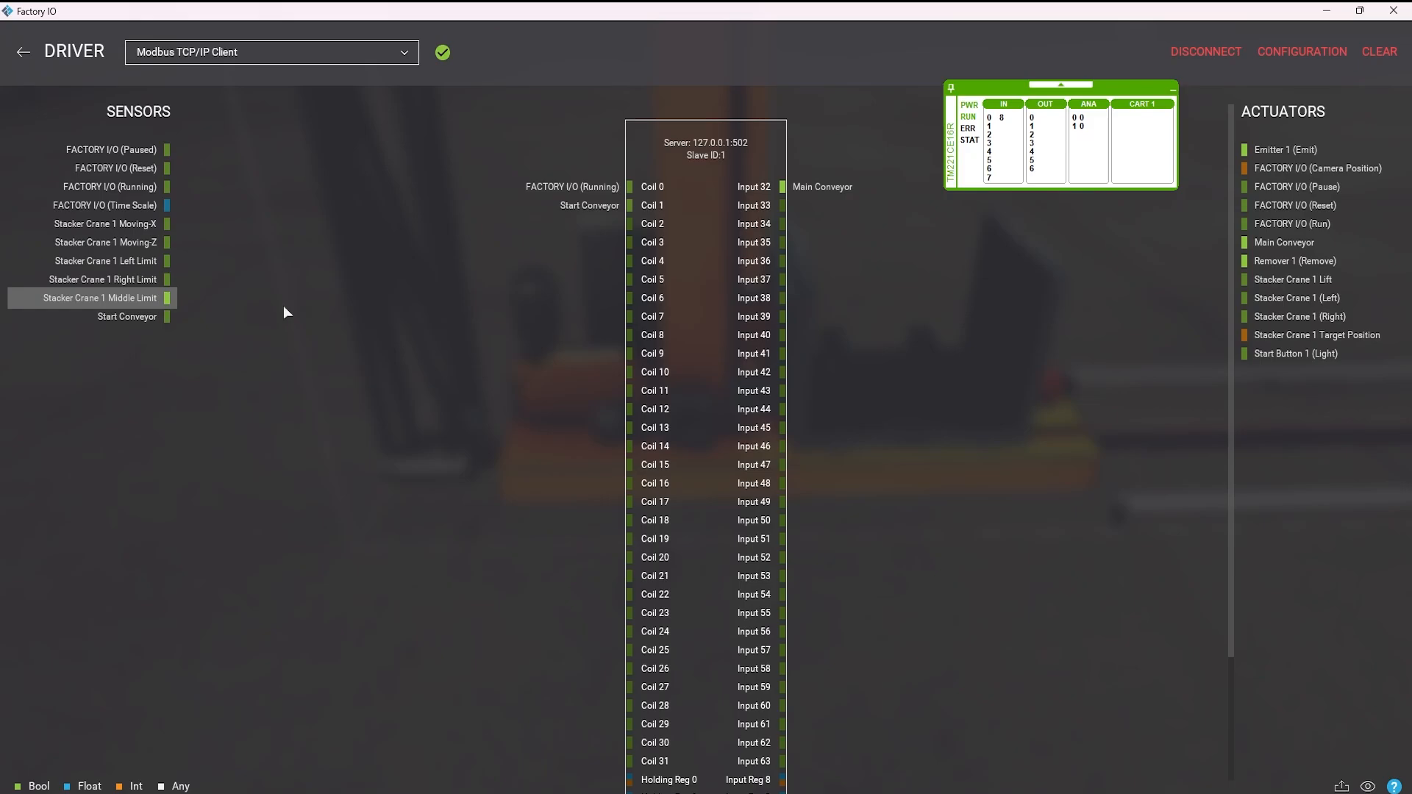
drag(1340, 337, 911, 469)
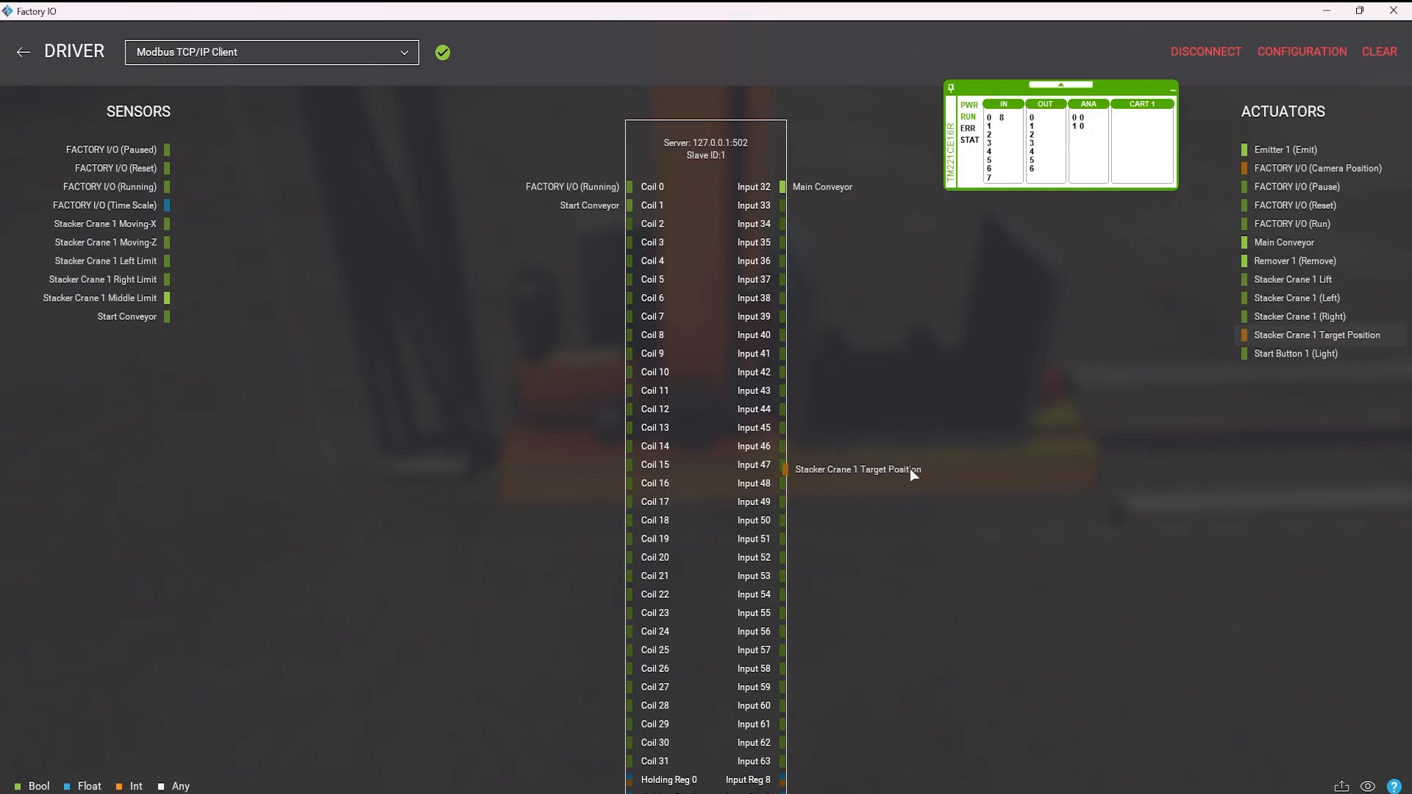
key(F4)
- Return to the manual and look through the Stacker Crane's other configuration tables and back to the Numerical one
key(alt+Tab)
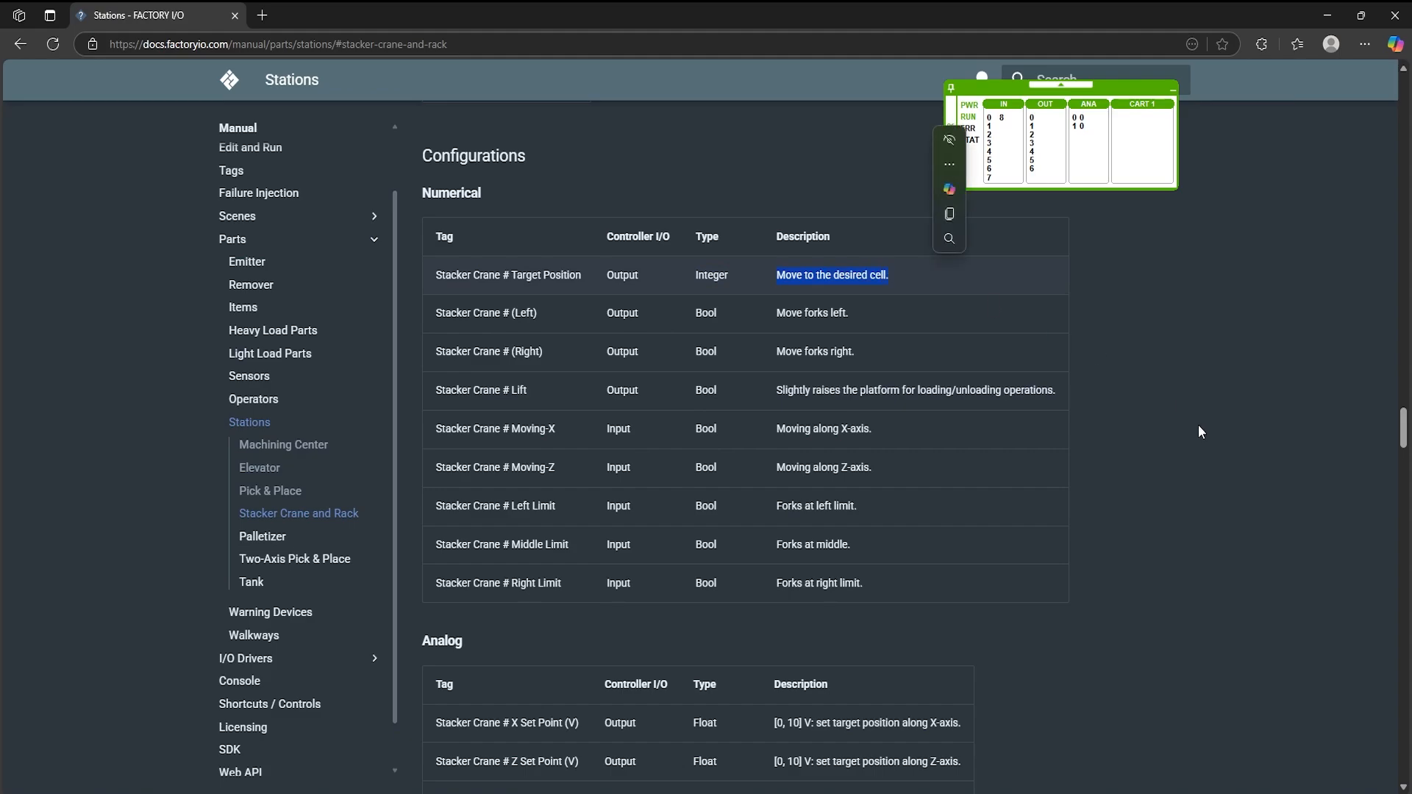
scroll(1114, 491, down, 15)
scroll(1118, 485, down, 4)
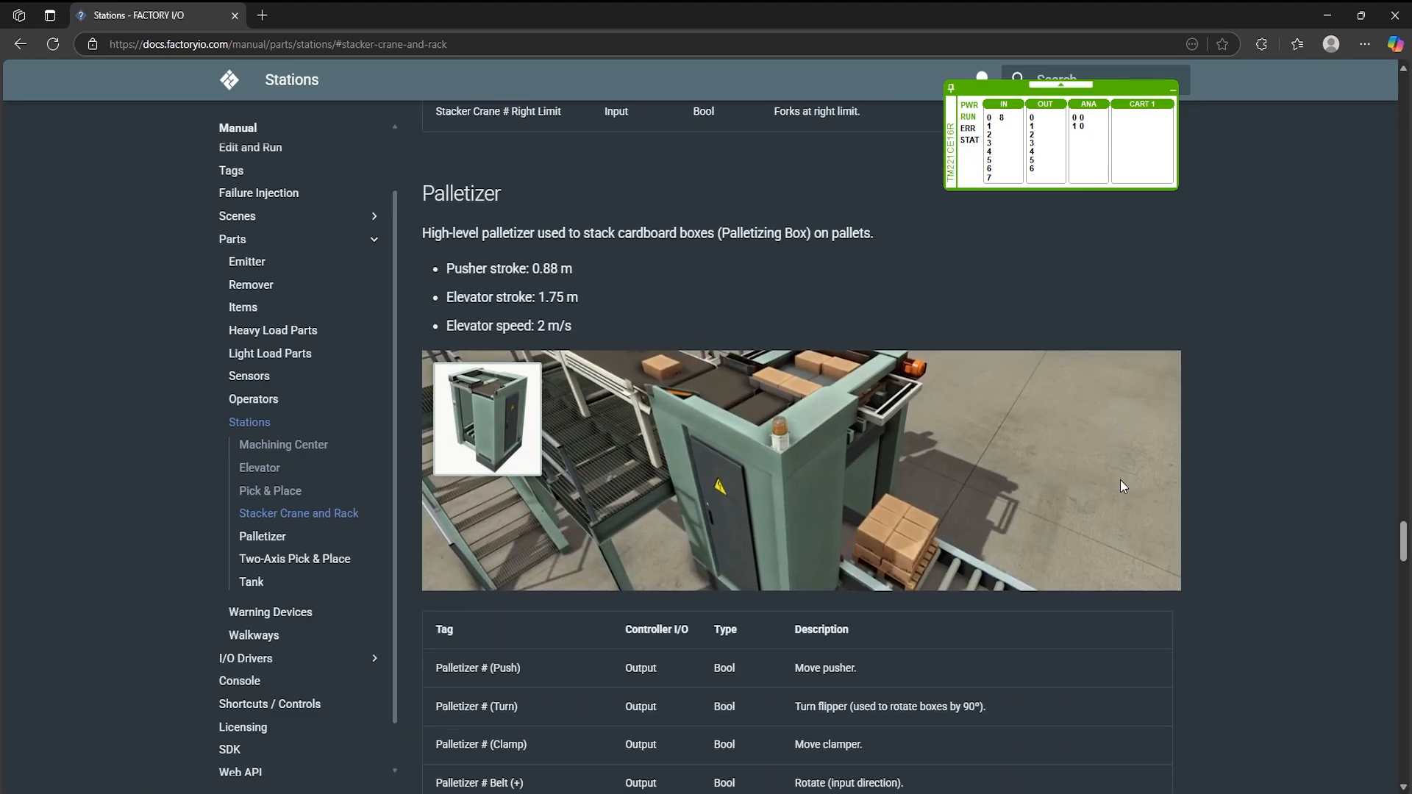
scroll(1119, 480, up, 10)
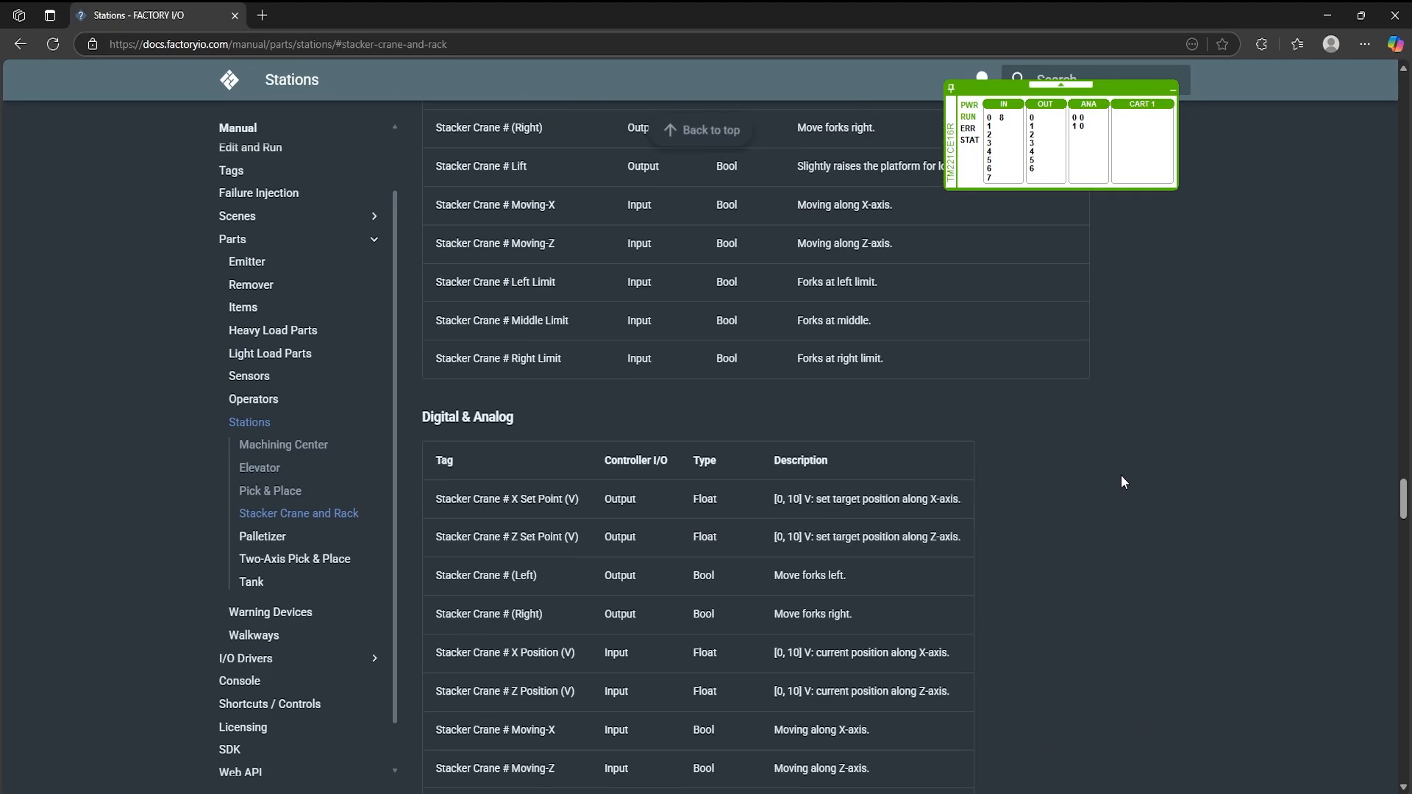
scroll(1121, 475, up, 15)
scroll(1125, 475, up, 3)
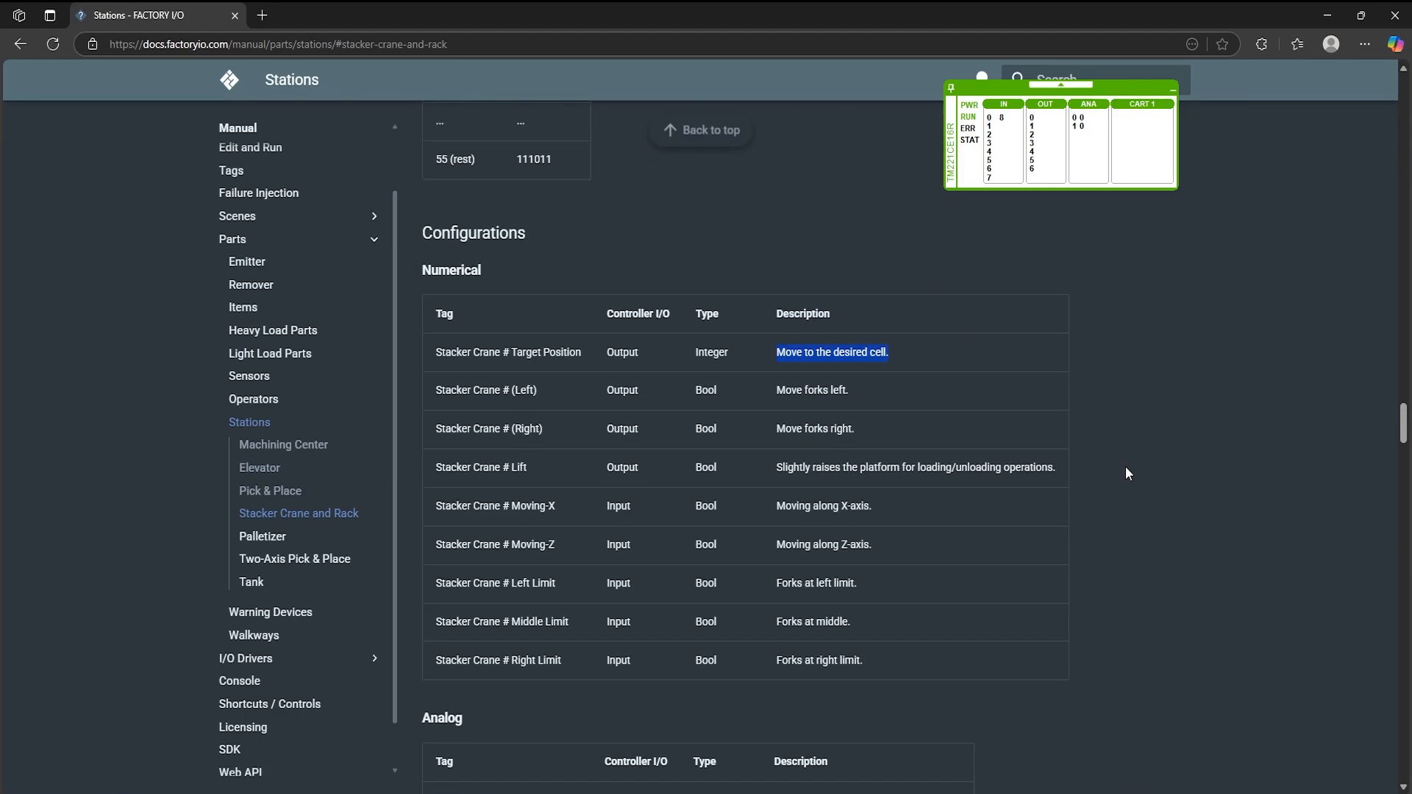
scroll(1125, 466, up, 1)
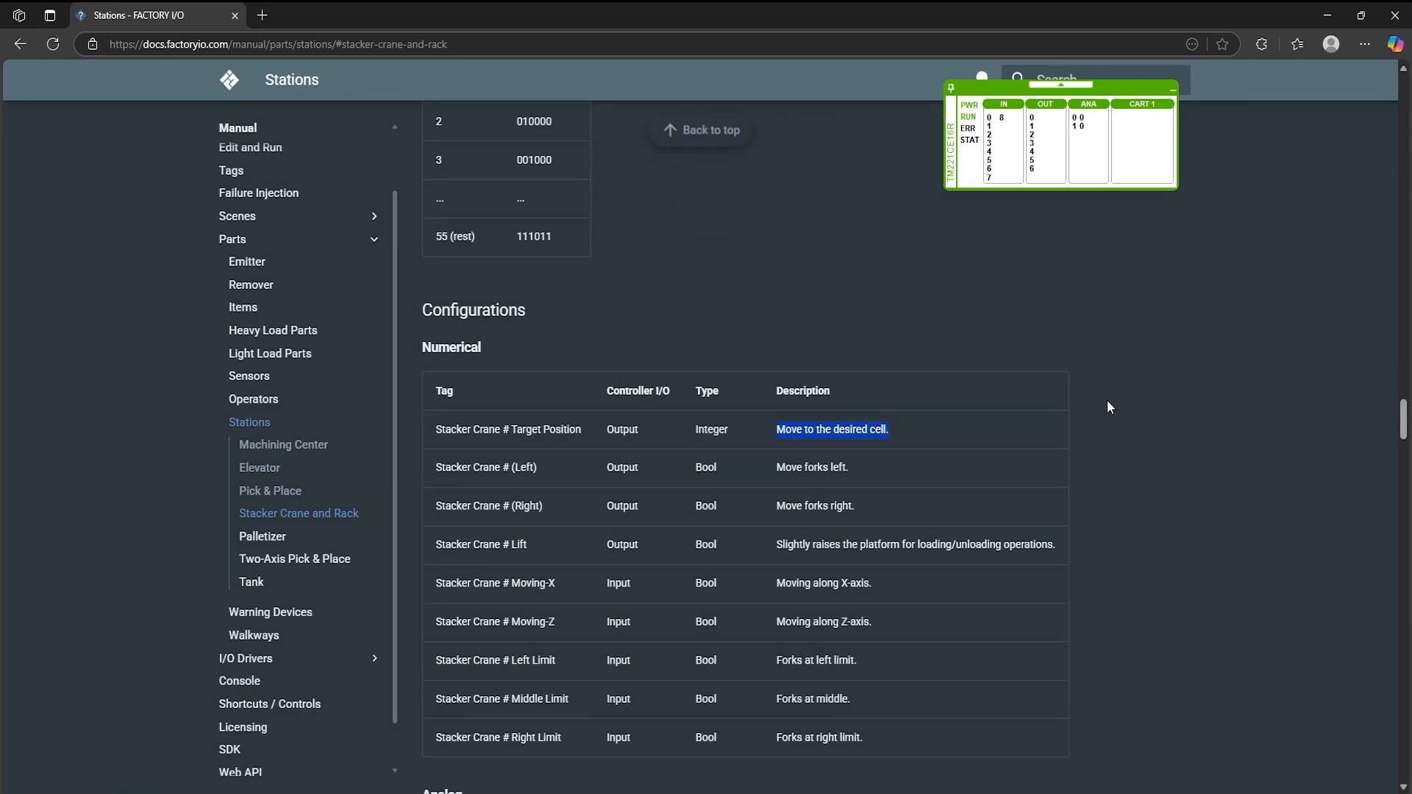
- Switch to Factory IO and hide the Stacker Crane's actuator tags
key(alt+Tab)
scroll(994, 444, down, 5)
key(d)
scroll(1358, 466, down, 2)
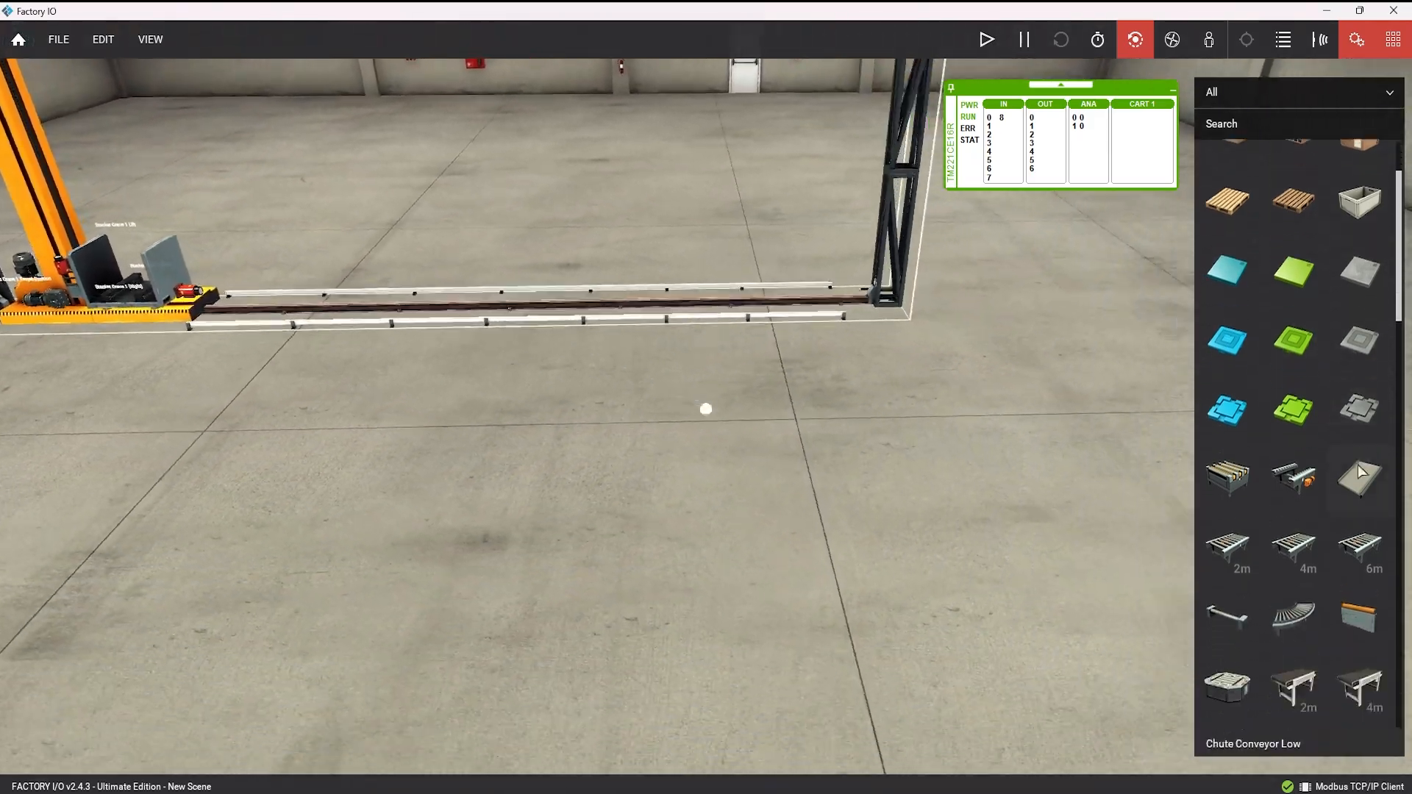
scroll(1358, 471, down, 2)
key(s)
key(a)
key(w)
click(1356, 39)
scroll(872, 374, up, 3)
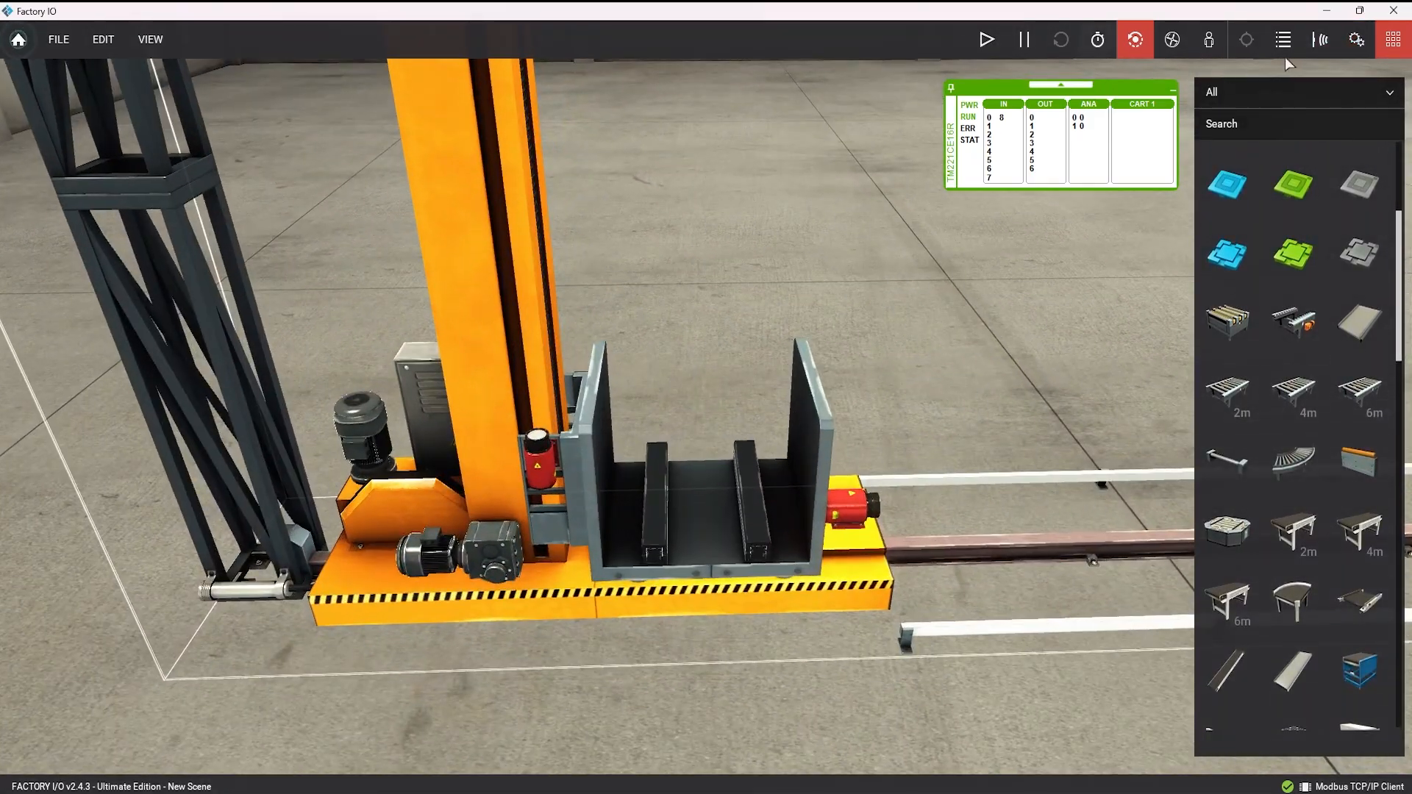
- Delete the Stacker Crane behind the belt conveyor from the scene
scroll(1013, 342, down, 10)
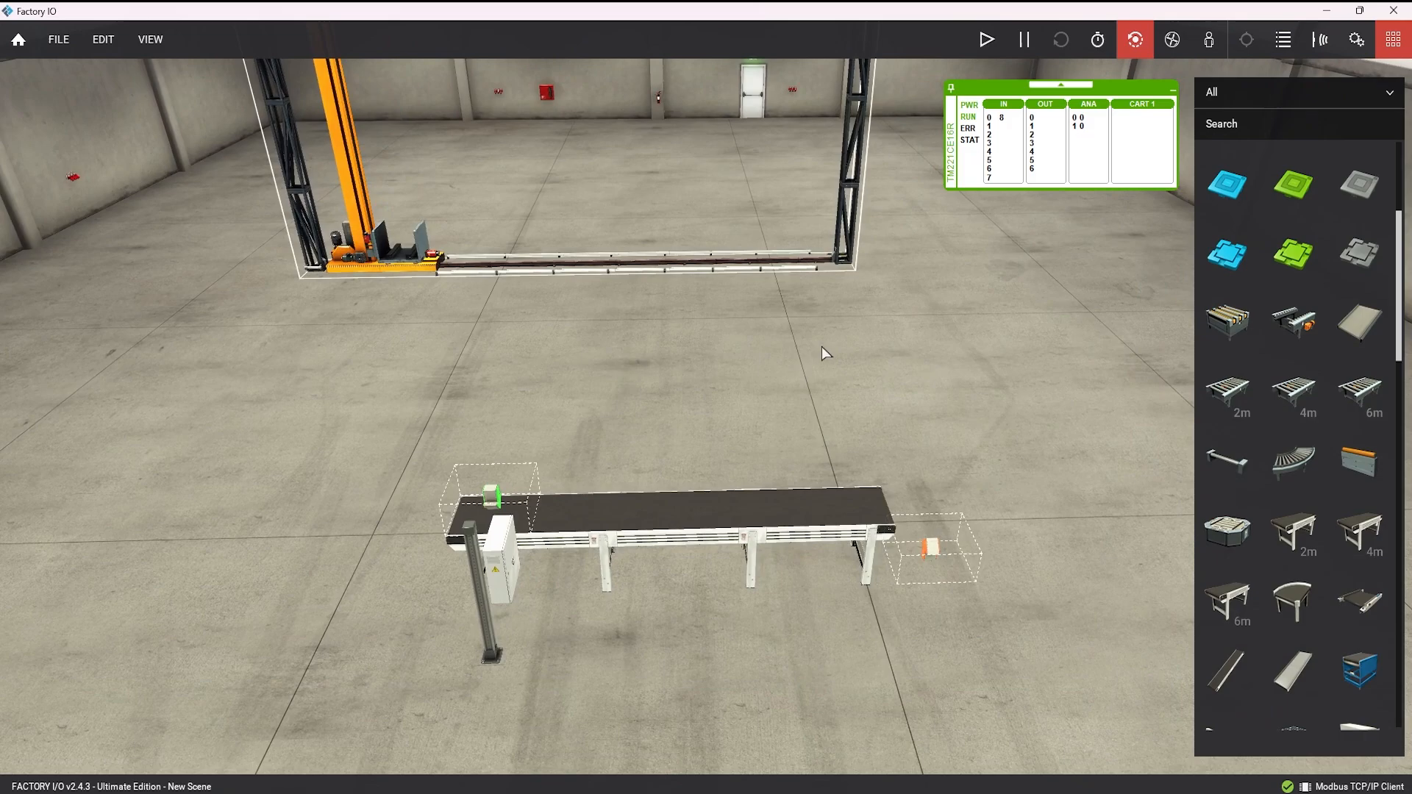
key(w)
key(Delete)
key(s)
key(a)
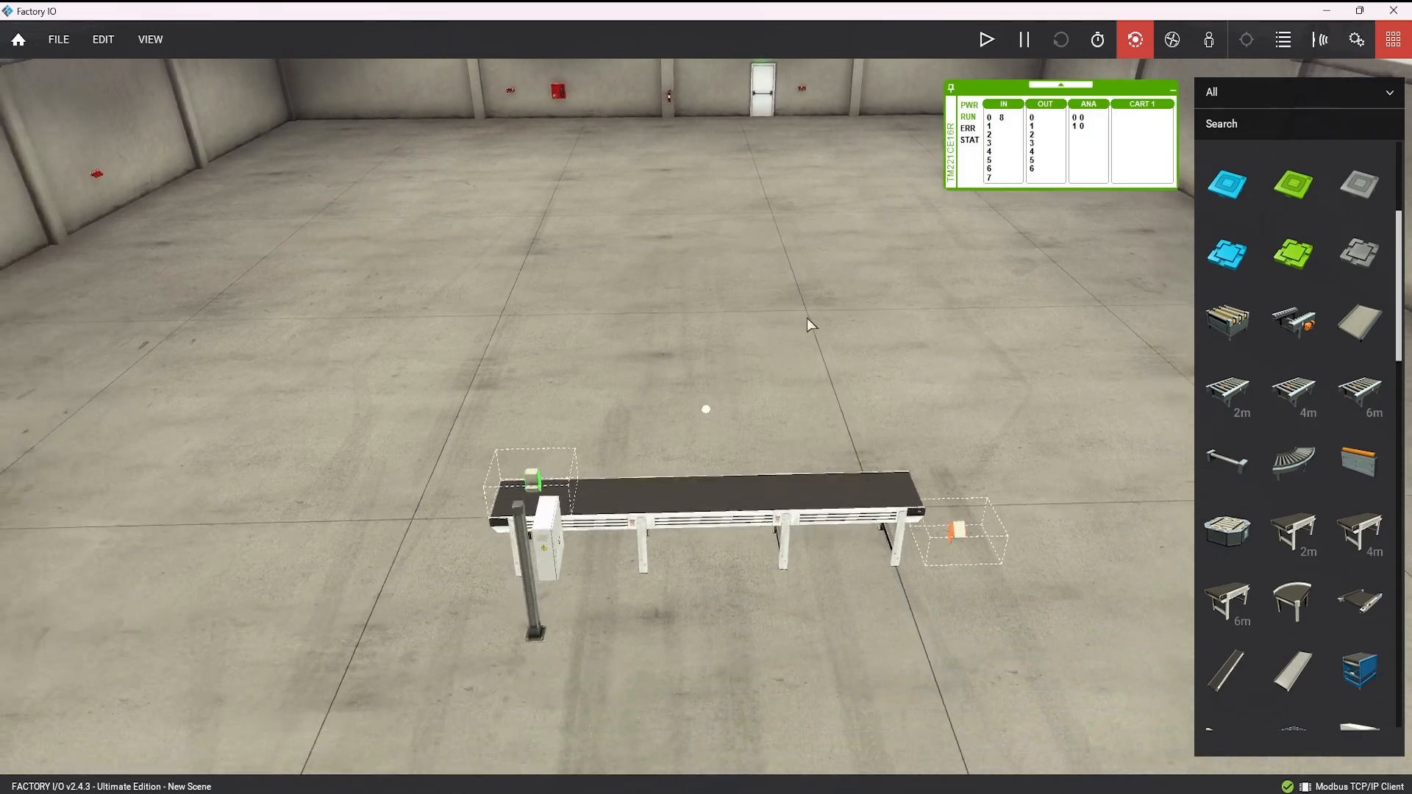
key(s)
right_drag(806, 317, 936, 330)
scroll(897, 329, up, 3)
key(d)
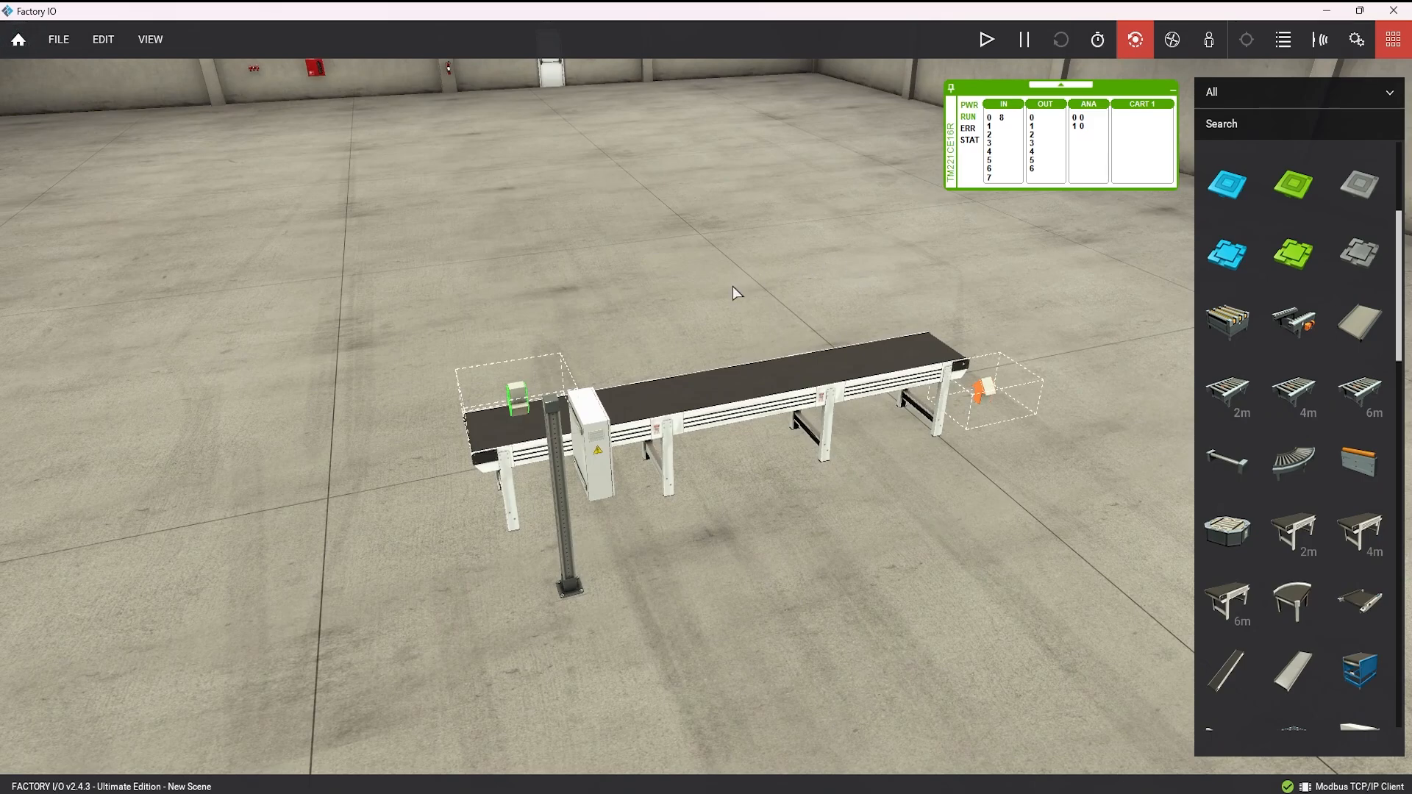
right_drag(745, 293, 672, 218)
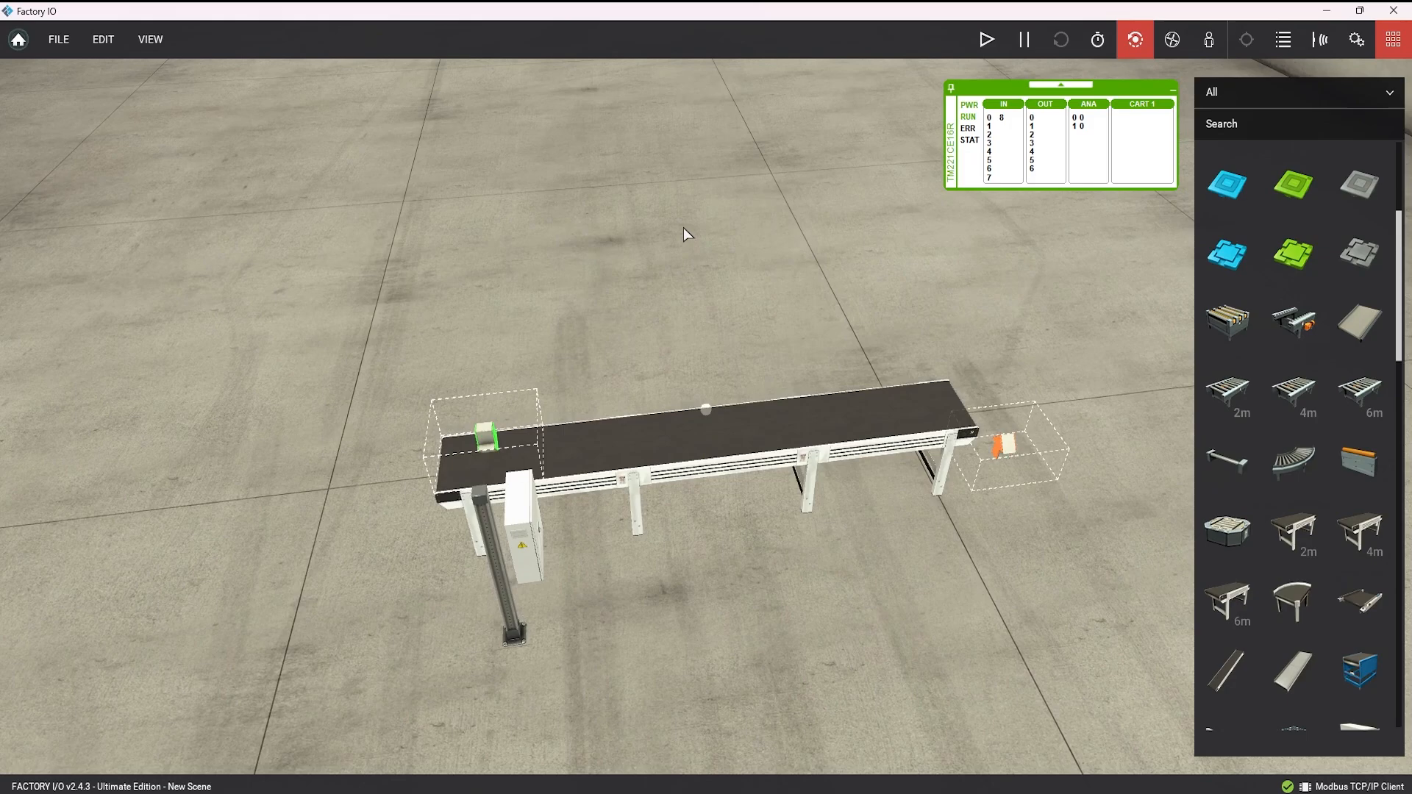
scroll(683, 233, up, 5)
scroll(683, 234, down, 6)
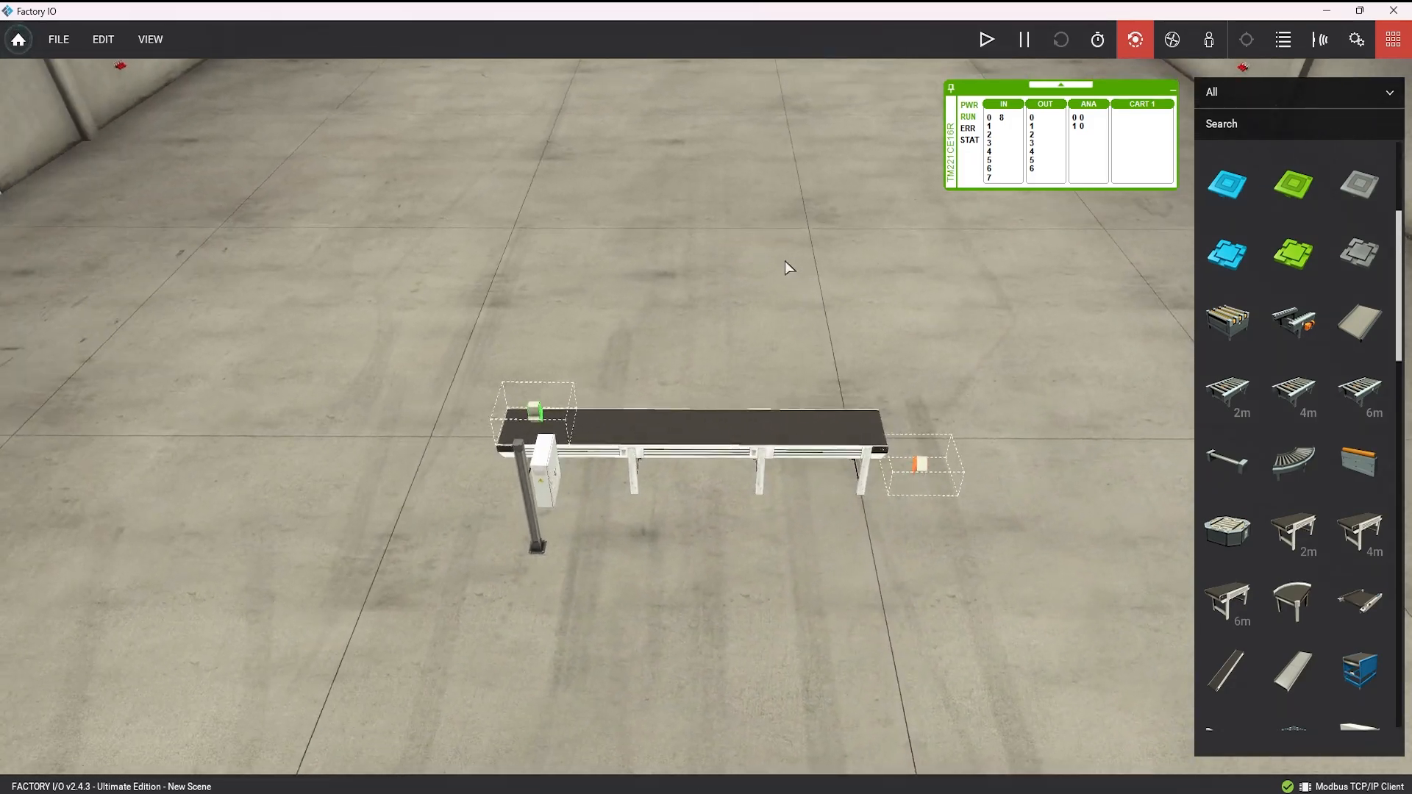
- Switch to Machine Expert - Basic, put away the floating TM221CE16R simulator panel, and return to Factory IO
key(alt+Tab)
click(960, 425)
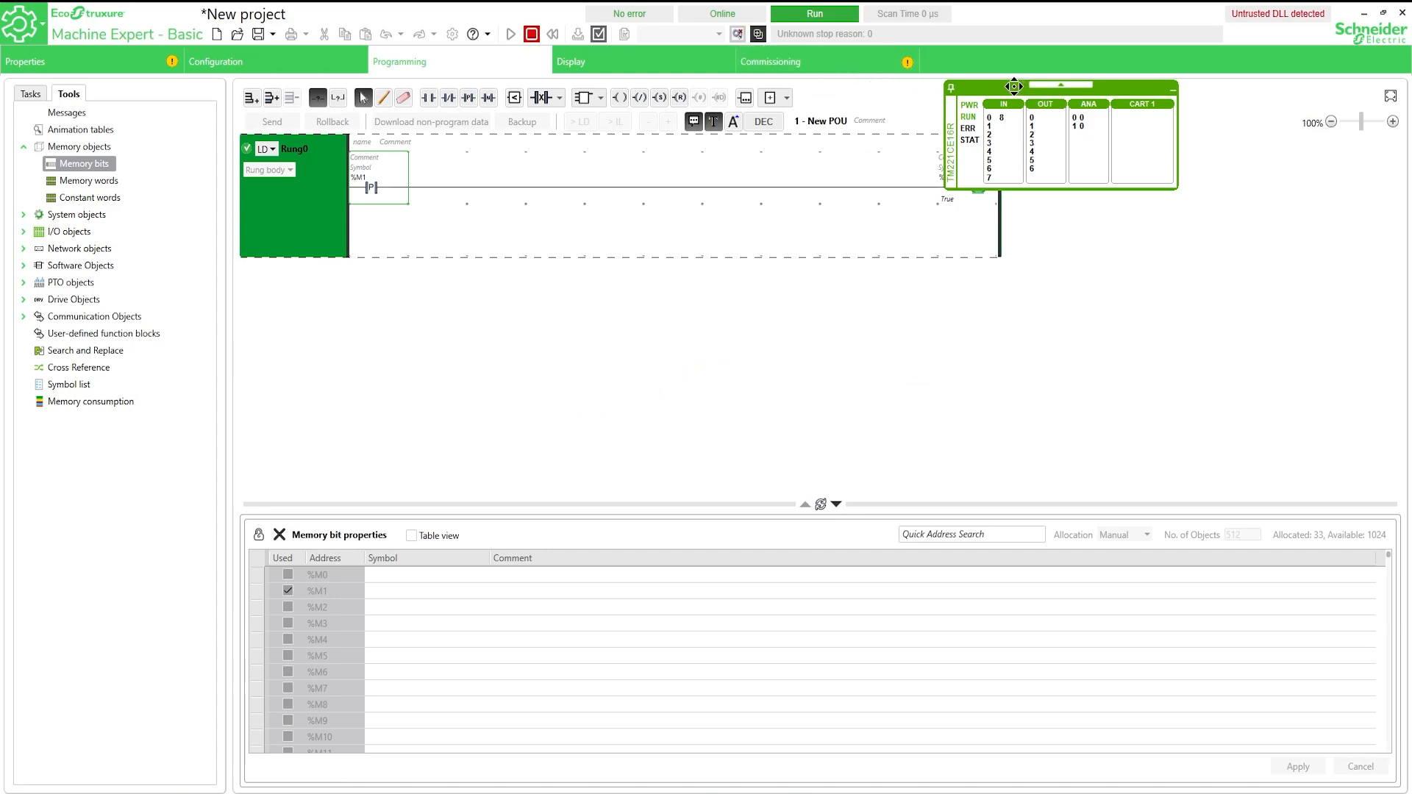
key(alt+Tab)
click(446, 419)
right_drag(544, 421, 973, 372)
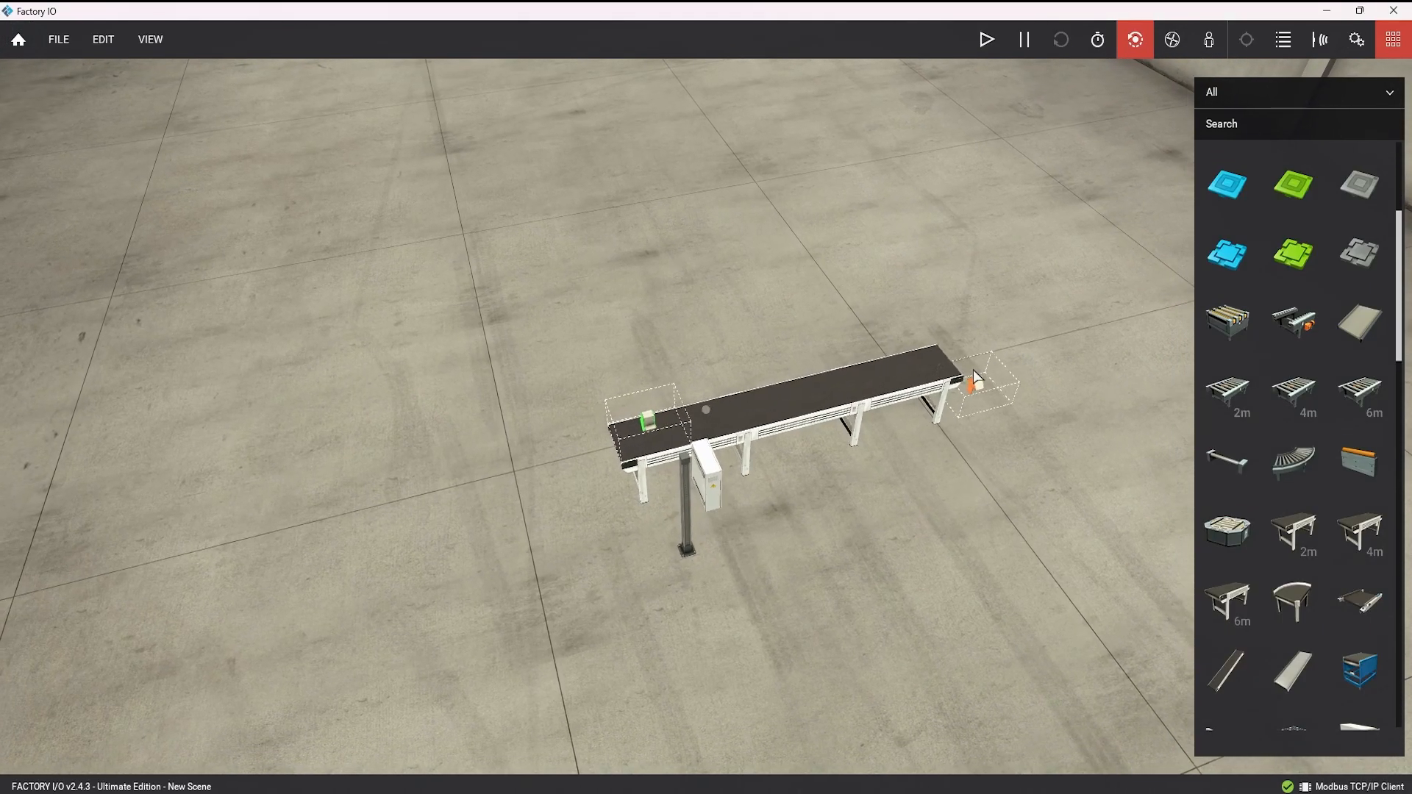
scroll(973, 369, down, 1)
scroll(973, 369, up, 3)
scroll(973, 369, down, 1)
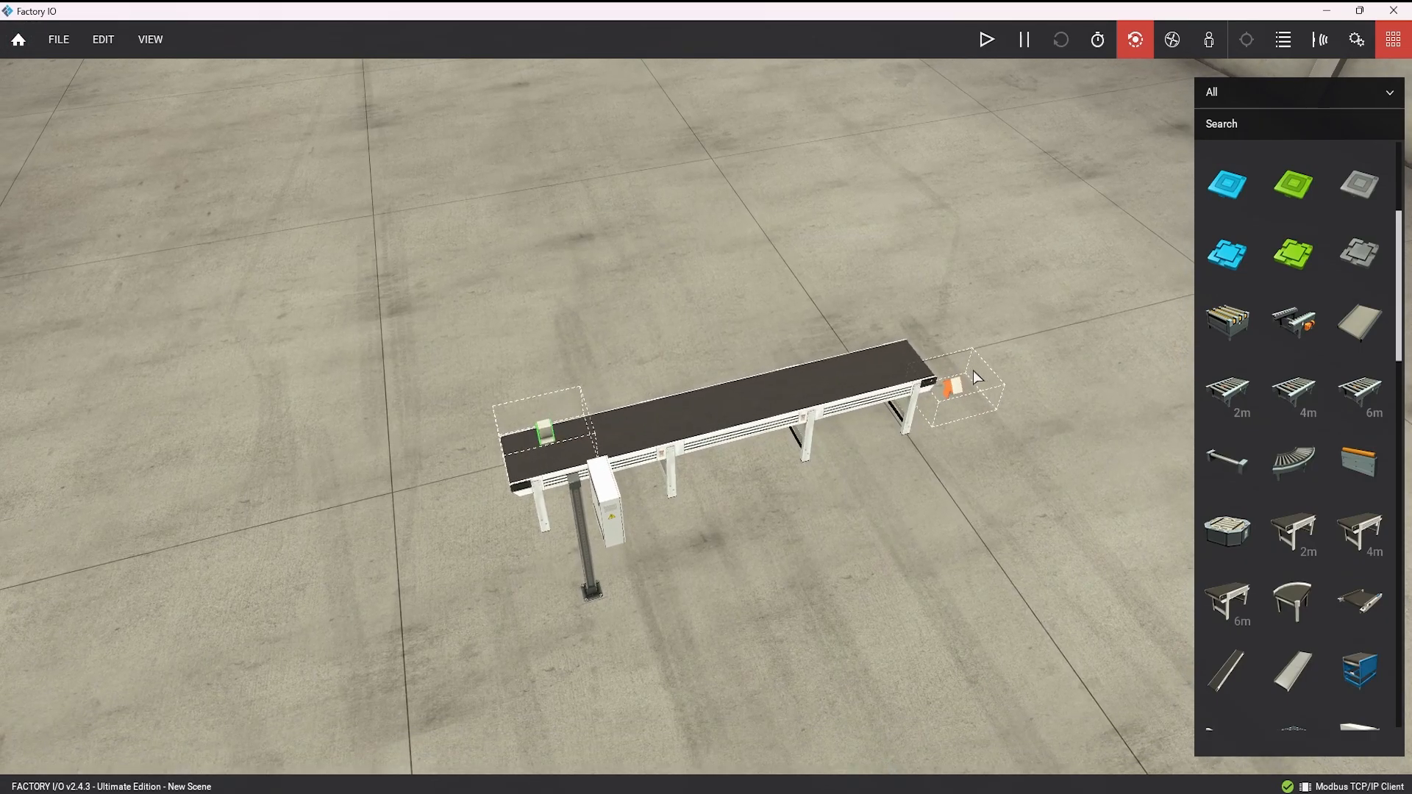
key(s)
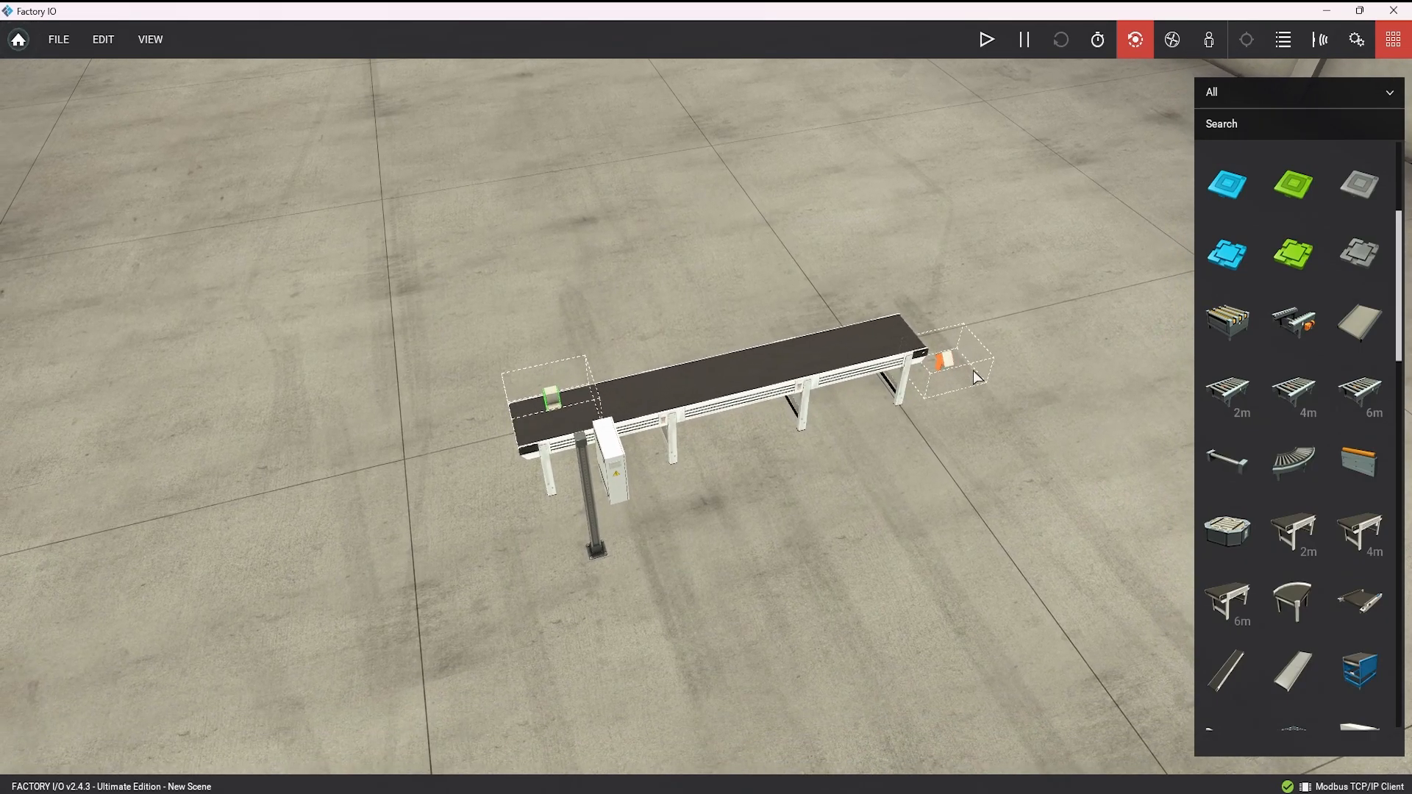